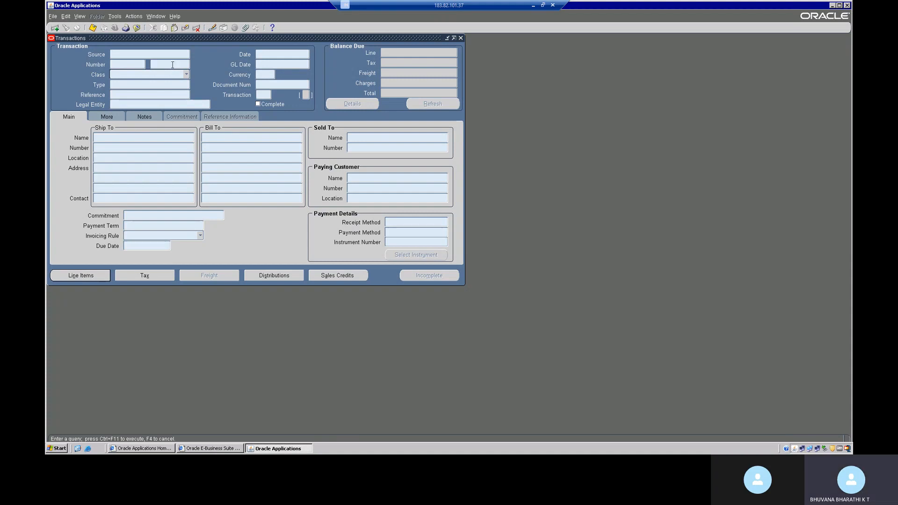
Retrieve transaction 500937 and start copying it to new transactions
{"action": "type", "text": "500937"}
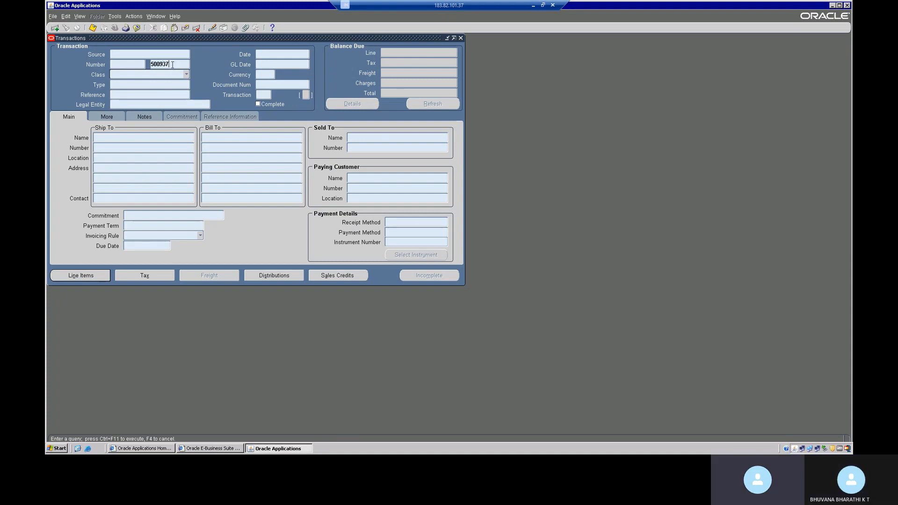
{"action": "key", "text": "ctrl+F11"}
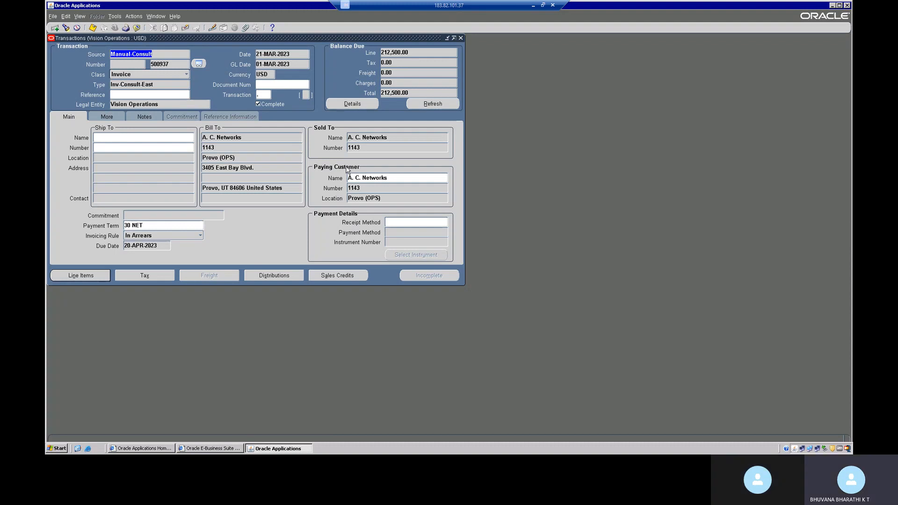
{"action": "left_click", "coordinate": [134, 16]}
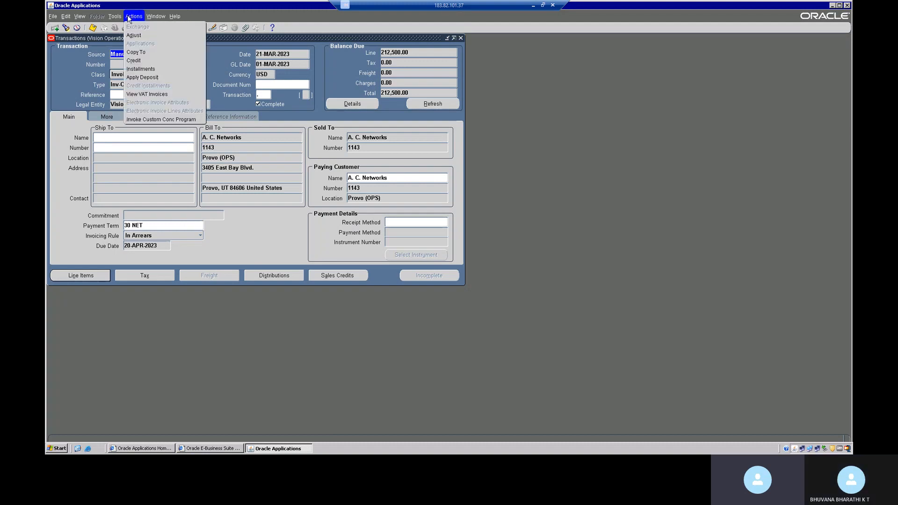
{"action": "left_click", "coordinate": [136, 52]}
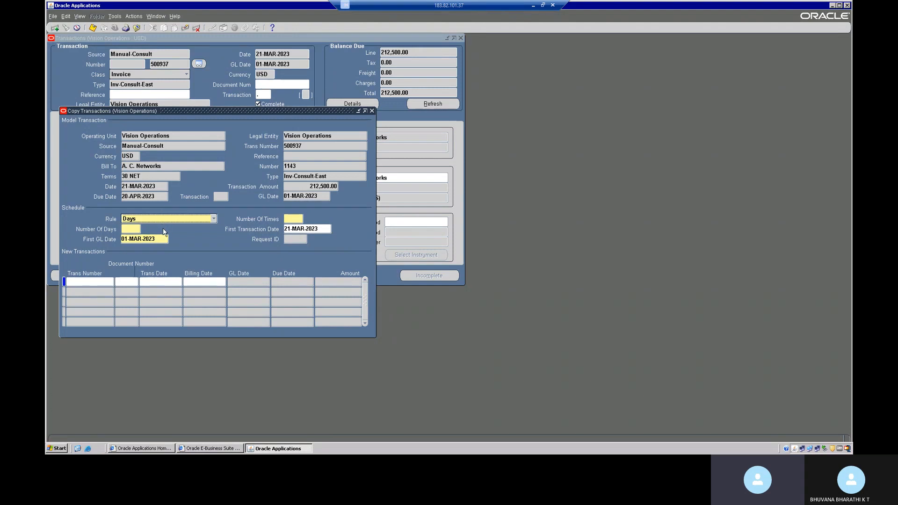
Schedule the copies with the Days rule at 1 day, repeated 90 times, and save to generate the new transactions
{"action": "left_click", "coordinate": [138, 229]}
{"action": "type", "text": "1"}
{"action": "left_click", "coordinate": [297, 218]}
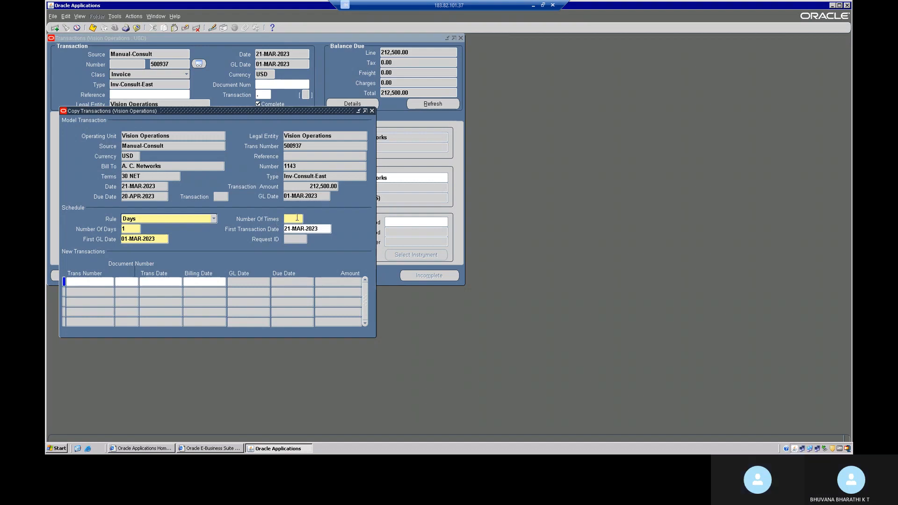
{"action": "type", "text": "90"}
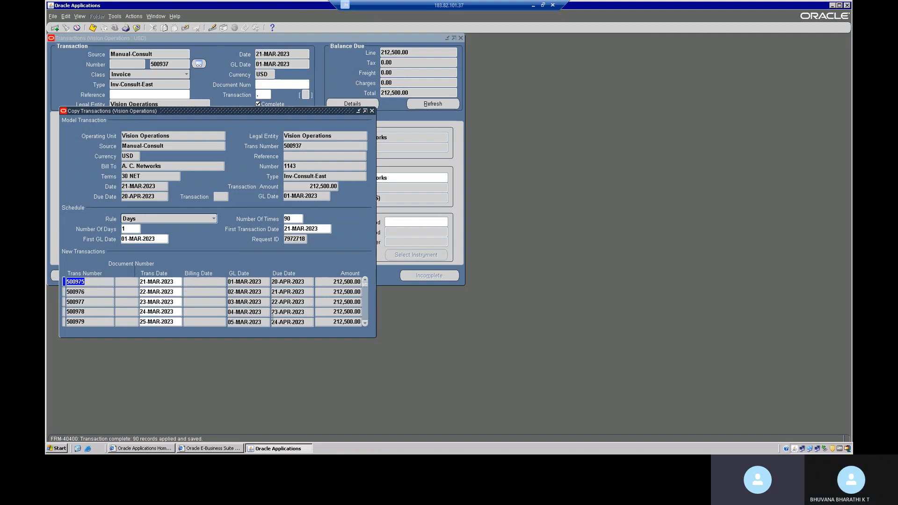
Examine the numbers, dates and amounts of the generated transactions, select the number of the one dated 01-APR-2023, and close the copy form
{"action": "left_click", "coordinate": [366, 323]}
{"action": "left_click", "coordinate": [366, 323]}
{"action": "left_click", "coordinate": [366, 323]}
{"action": "left_click", "coordinate": [367, 323]}
{"action": "left_click", "coordinate": [366, 324]}
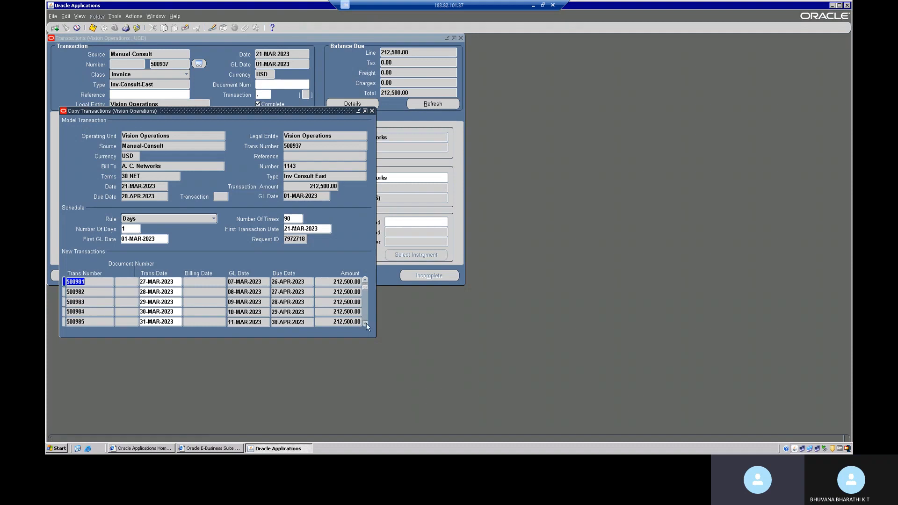
{"action": "left_click", "coordinate": [366, 324]}
{"action": "scroll", "coordinate": [78, 312], "scroll_direction": "down", "scroll_amount": 2}
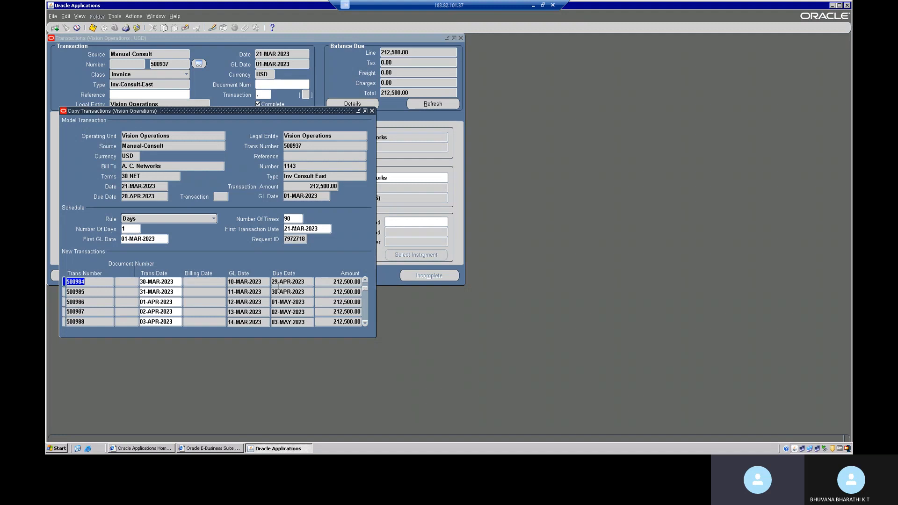
{"action": "left_click", "coordinate": [79, 302]}
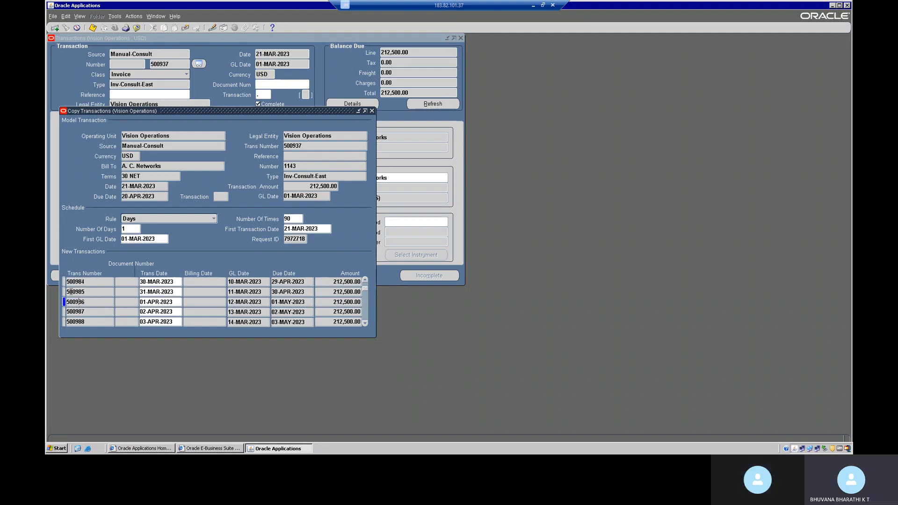
{"action": "double_click", "coordinate": [75, 301]}
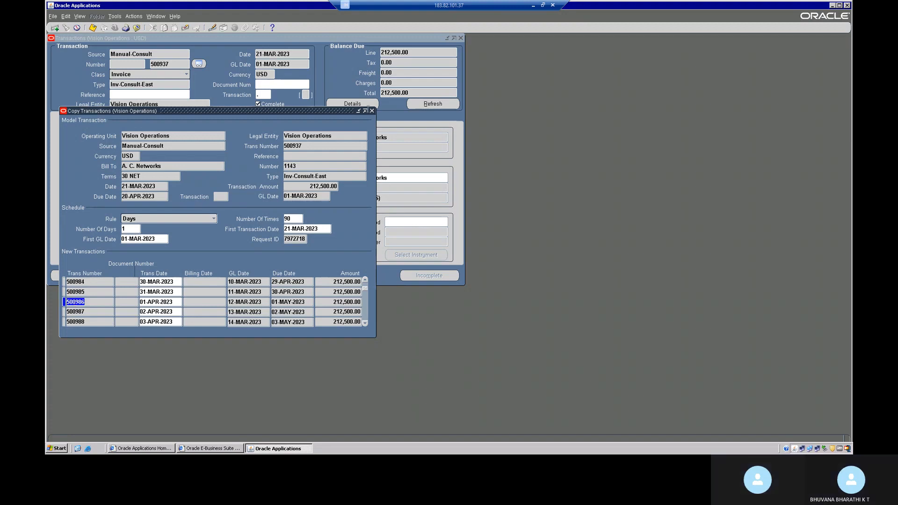
{"action": "left_click", "coordinate": [373, 108]}
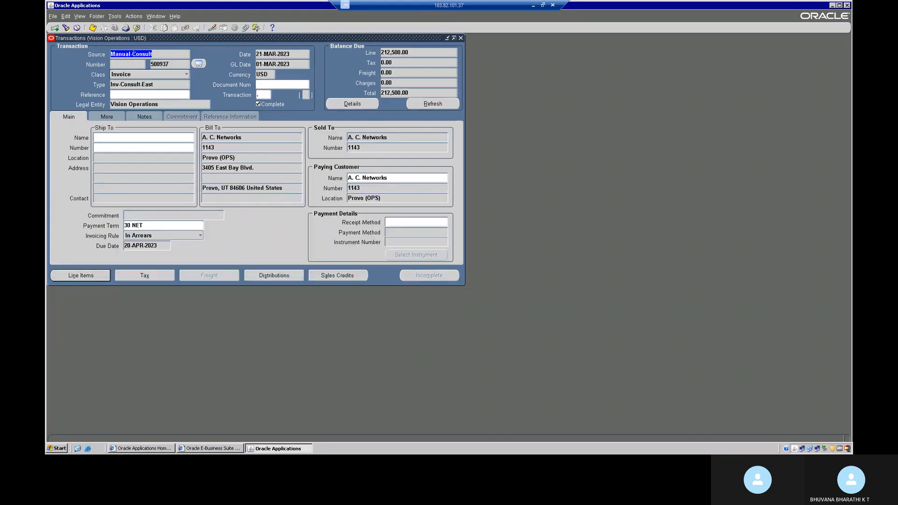
Query the Transactions form for the copied invoice number 500986
{"action": "key", "text": "Down"}
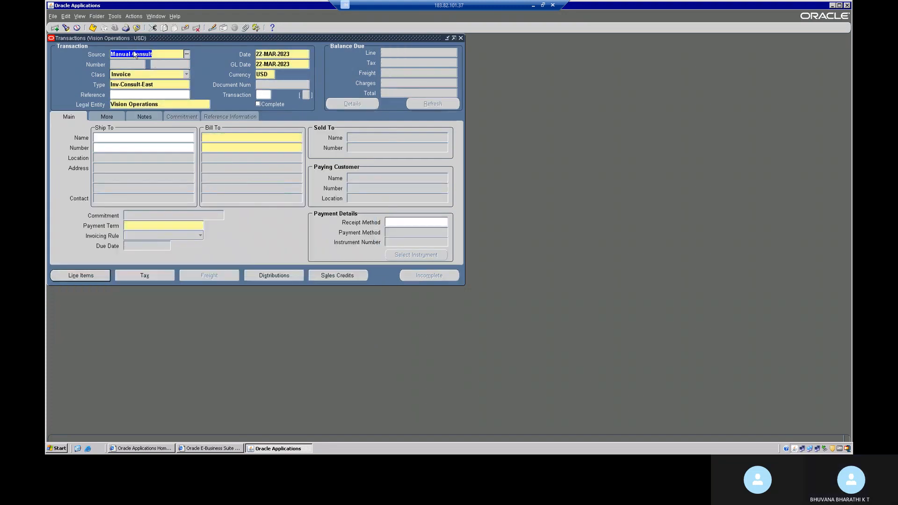
{"action": "left_click", "coordinate": [152, 64]}
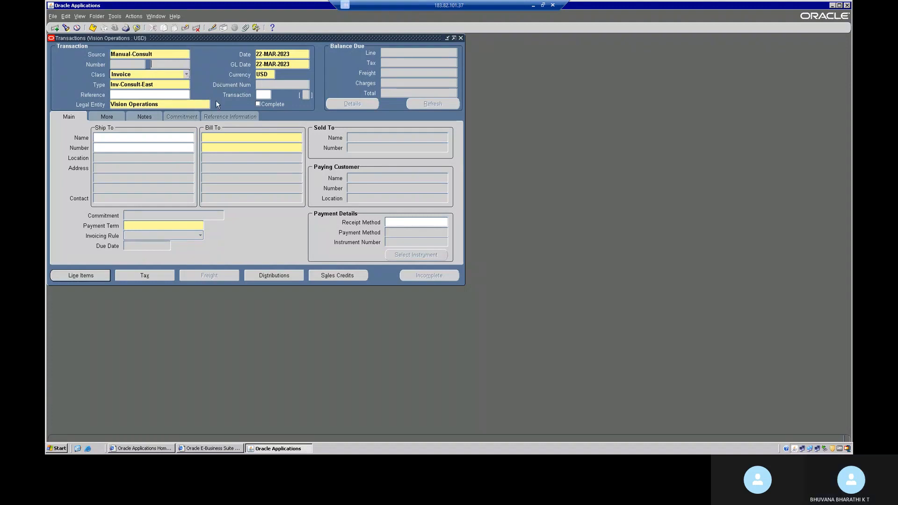
{"action": "key", "text": "F11"}
{"action": "type", "text": "5"}
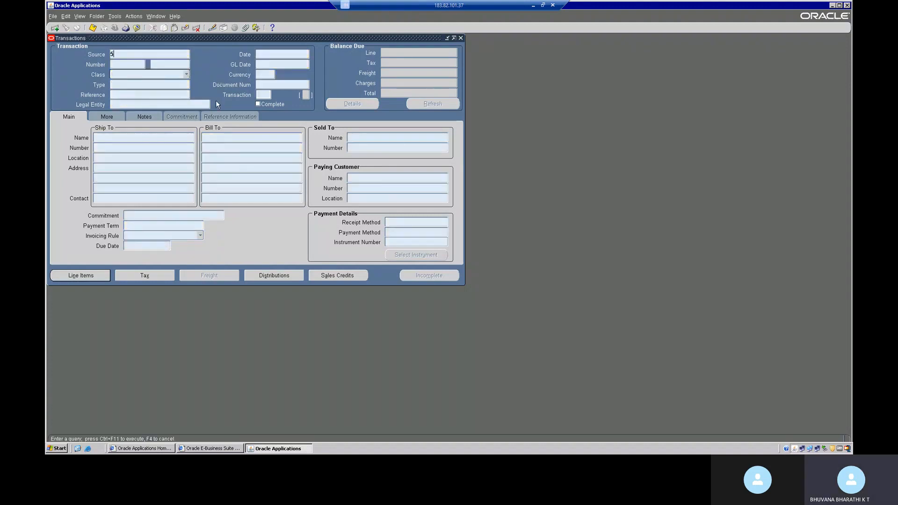
{"action": "key", "text": "BackSpace"}
{"action": "left_click", "coordinate": [170, 64]}
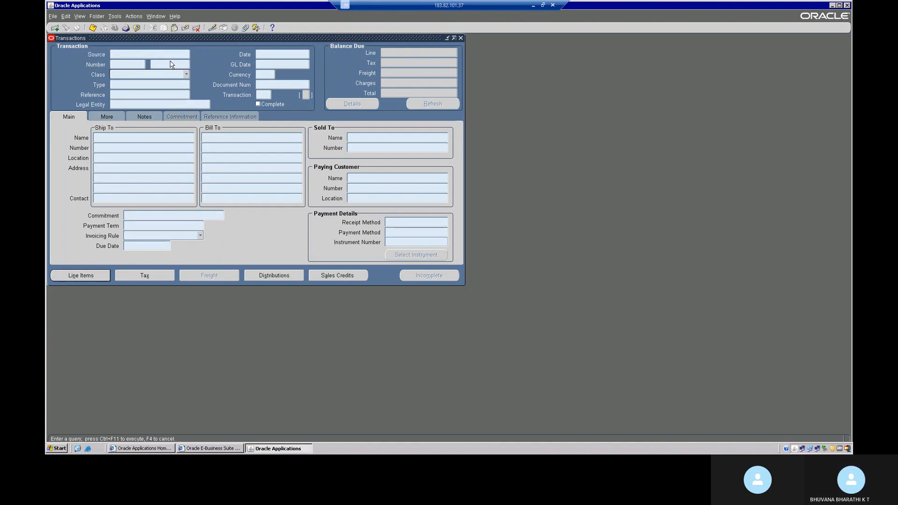
{"action": "type", "text": "500986"}
{"action": "key", "text": "ctrl+F11"}
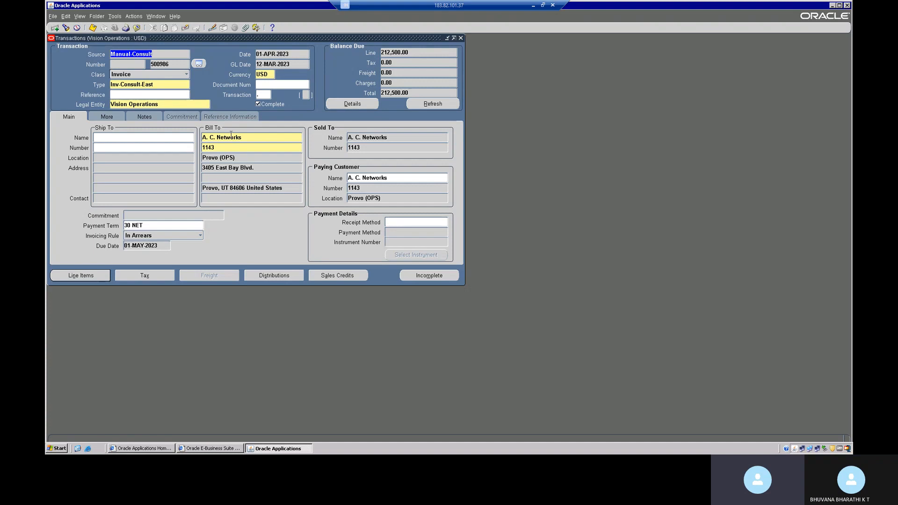
Set invoice 500986 to incomplete and open its line items
{"action": "left_click", "coordinate": [408, 274]}
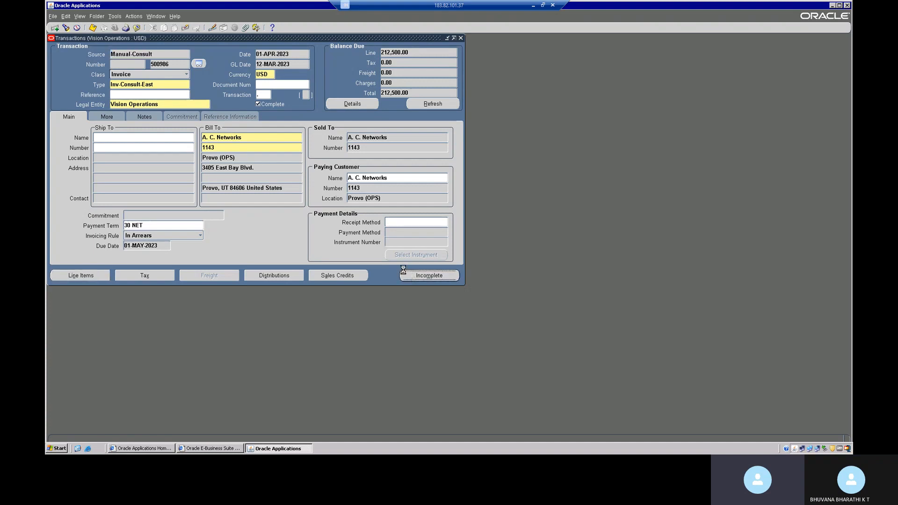
{"action": "left_click", "coordinate": [101, 276]}
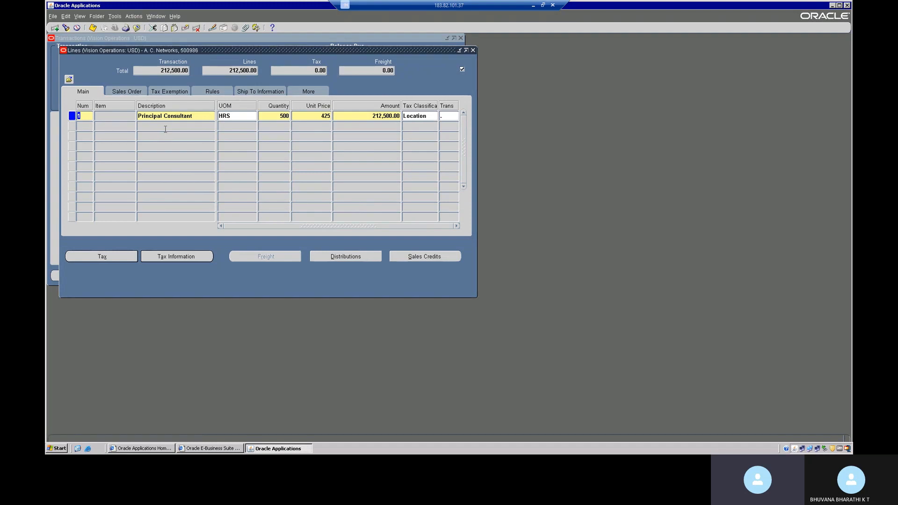
{"action": "key", "text": "Down"}
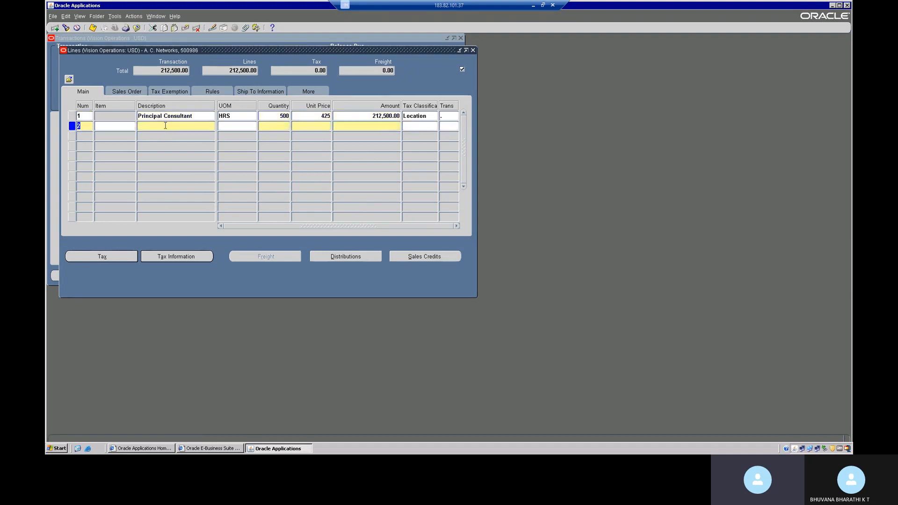
Set the Principal Consultant line's quantity to 58000, save it, and mark the invoice complete again
{"action": "left_click", "coordinate": [283, 116]}
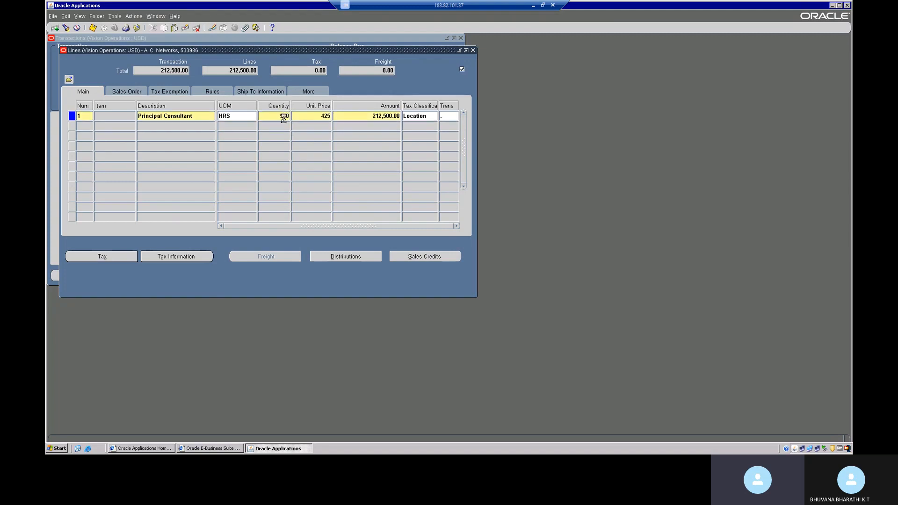
{"action": "type", "text": "800"}
{"action": "key", "text": "BackSpace"}
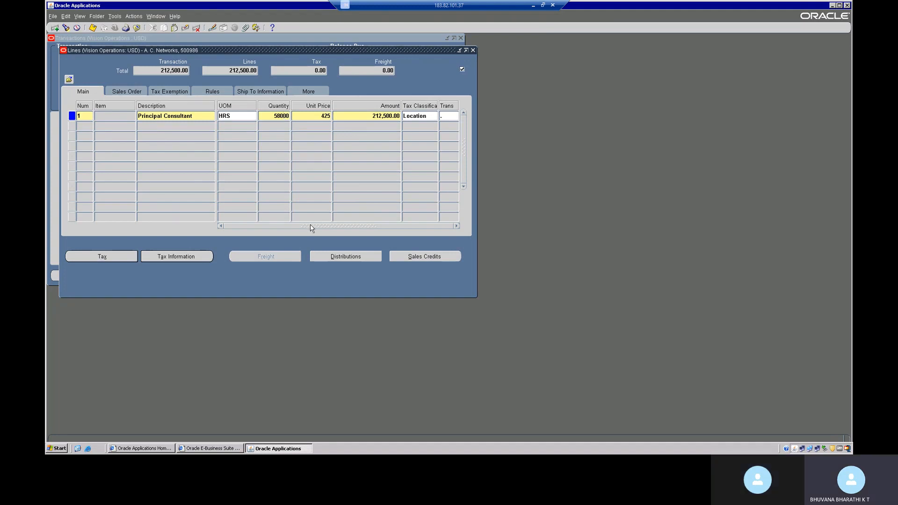
{"action": "key", "text": "ctrl+s"}
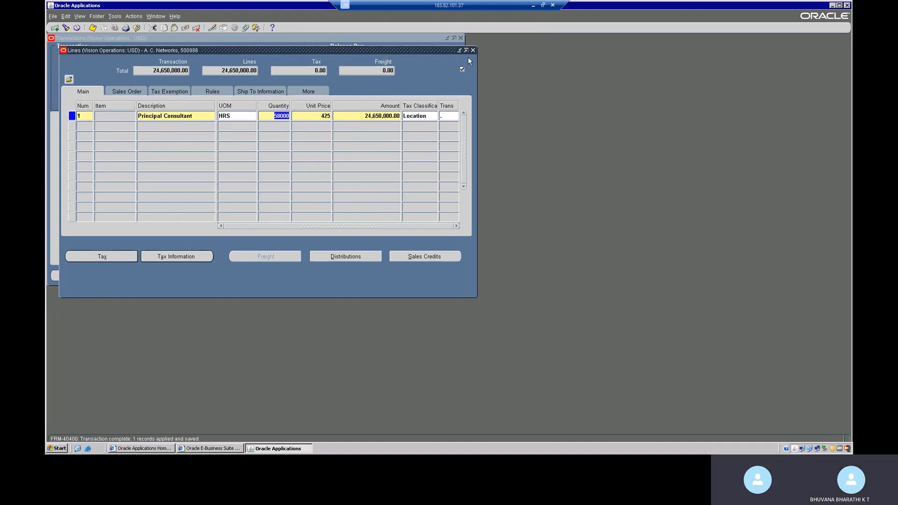
{"action": "left_click", "coordinate": [473, 50]}
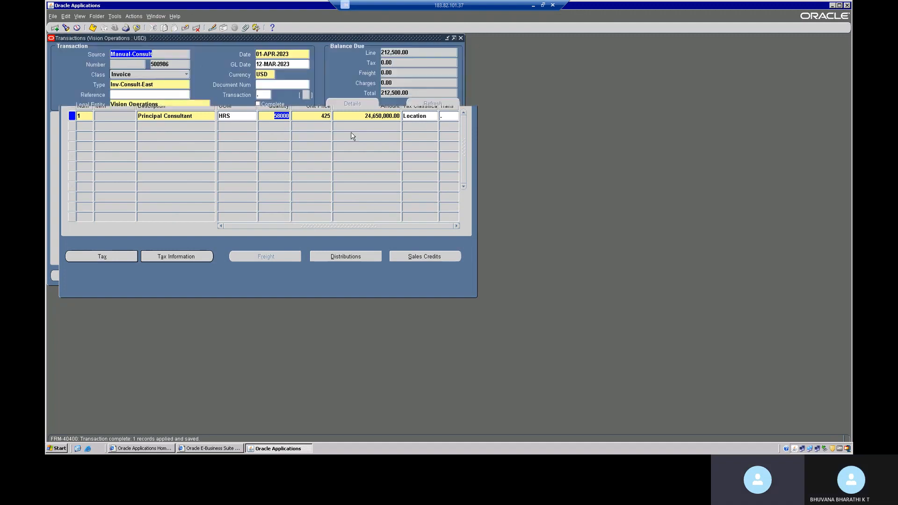
{"action": "left_click", "coordinate": [421, 276]}
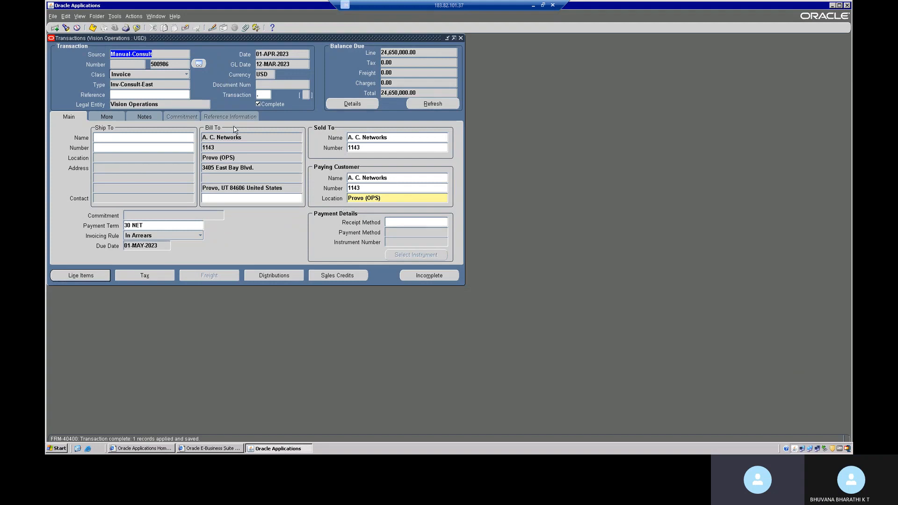
Try to adjust invoice 500986, and close the adjustments form without entering an adjustment
{"action": "left_click", "coordinate": [138, 18]}
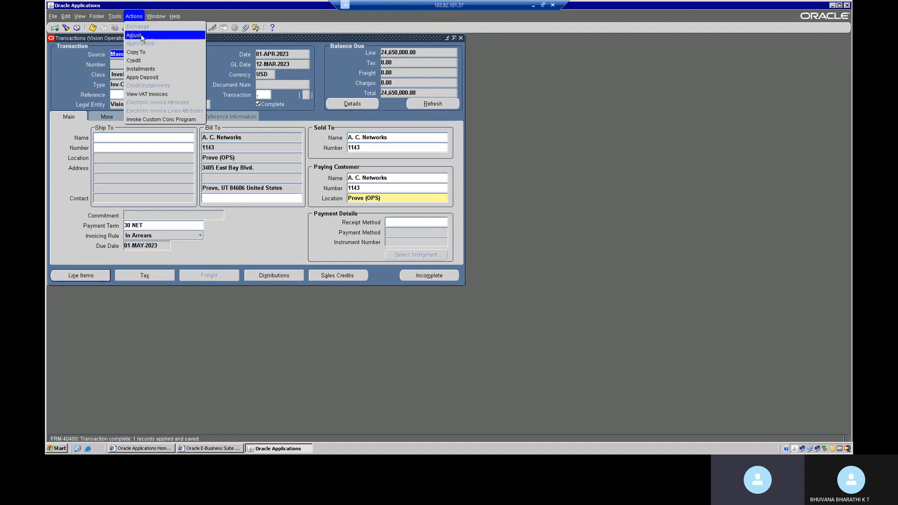
{"action": "left_click", "coordinate": [136, 35]}
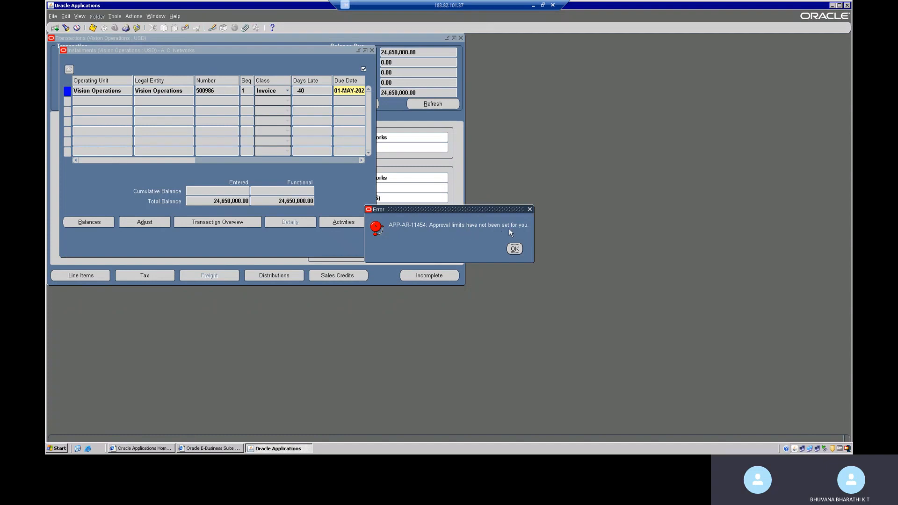
{"action": "left_click", "coordinate": [514, 248]}
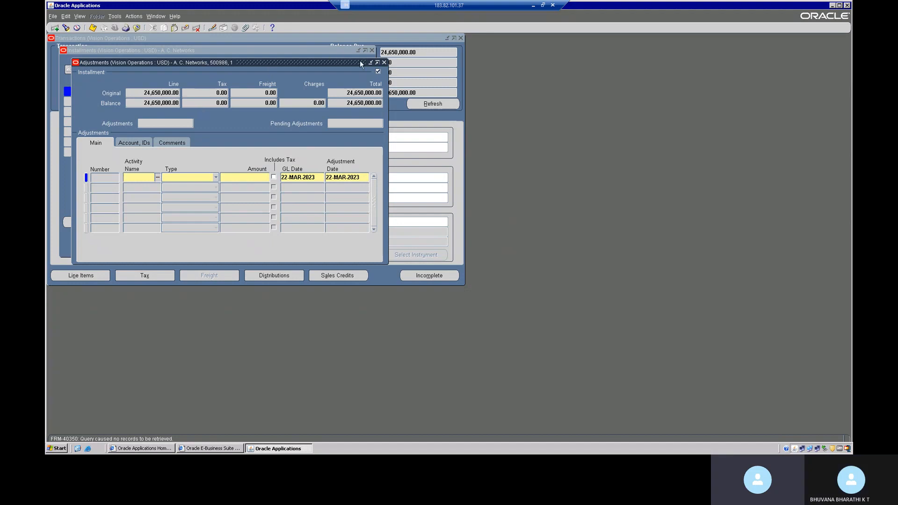
{"action": "left_click", "coordinate": [385, 62]}
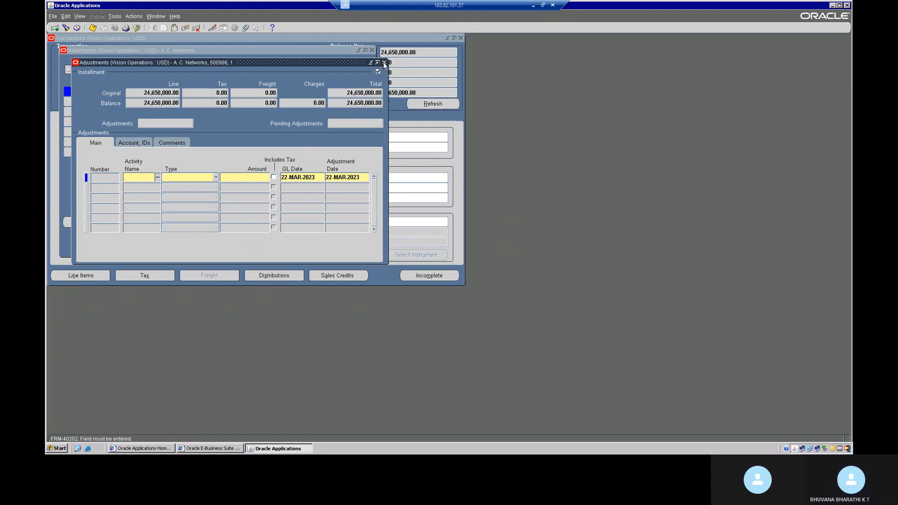
{"action": "left_click", "coordinate": [384, 63]}
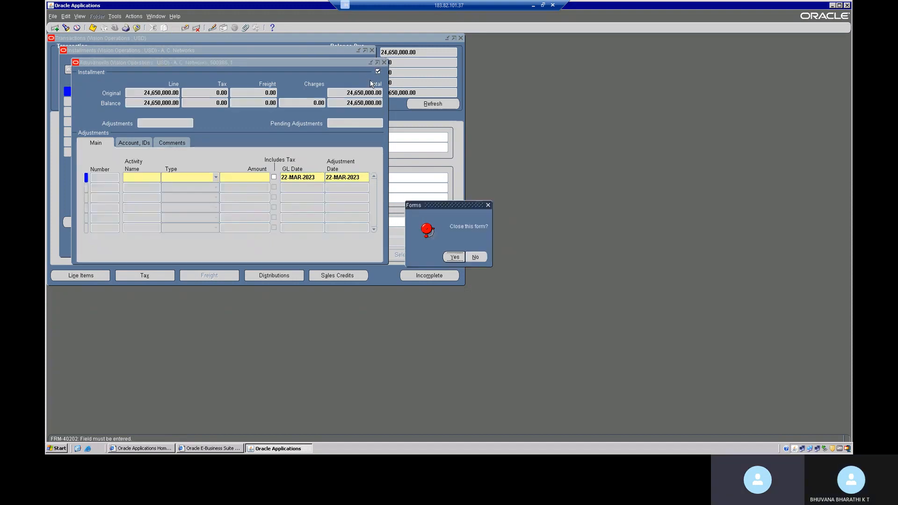
{"action": "left_click", "coordinate": [453, 257]}
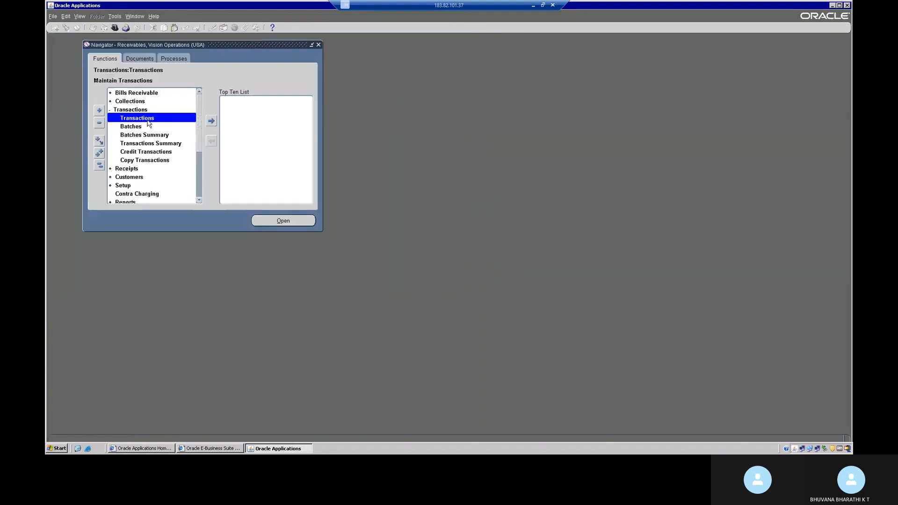
Reopen the Transactions form, retrieve invoice 500986 by its number, and set it to incomplete
{"action": "double_click", "coordinate": [147, 119]}
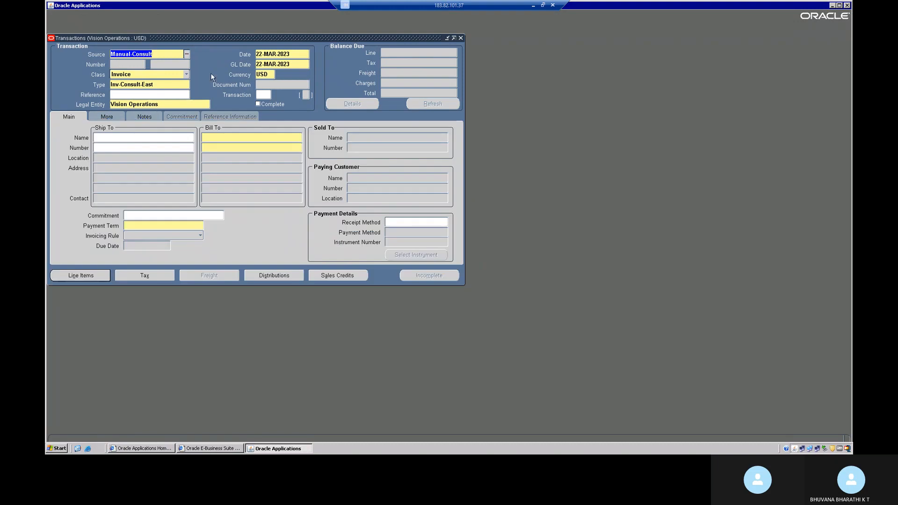
{"action": "left_click", "coordinate": [159, 65]}
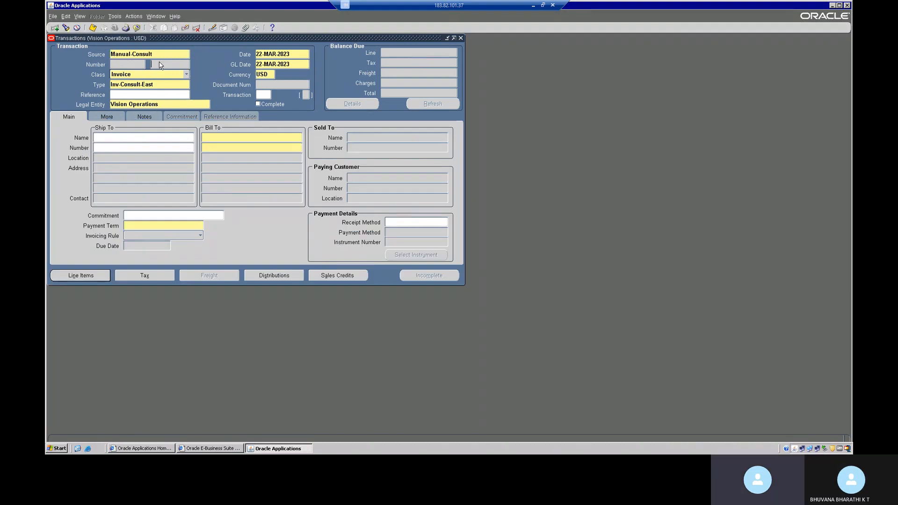
{"action": "key", "text": "F11"}
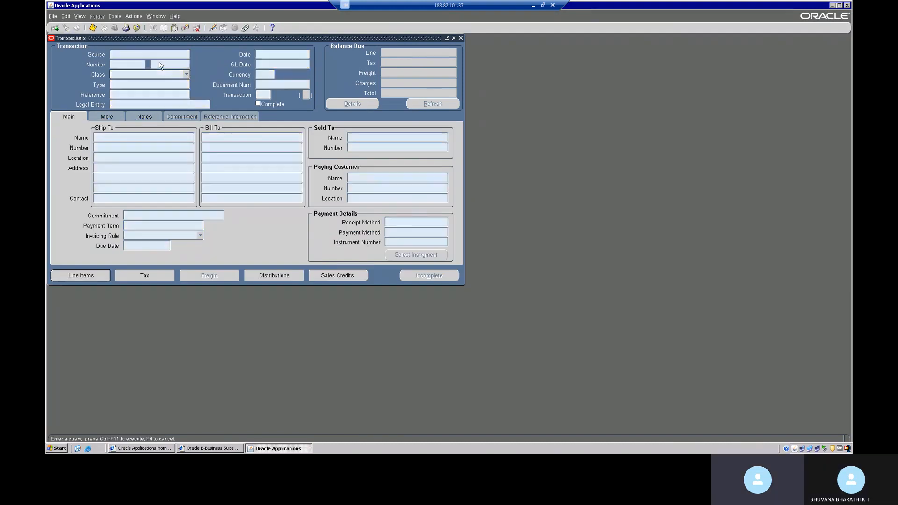
{"action": "left_click", "coordinate": [159, 65]}
{"action": "type", "text": "501986"}
{"action": "key", "text": "ctrl+F11"}
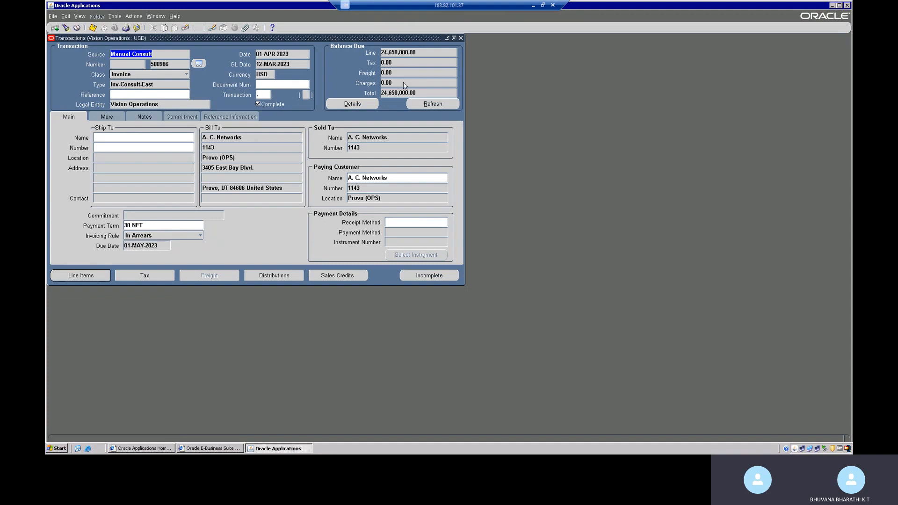
{"action": "left_click", "coordinate": [431, 278]}
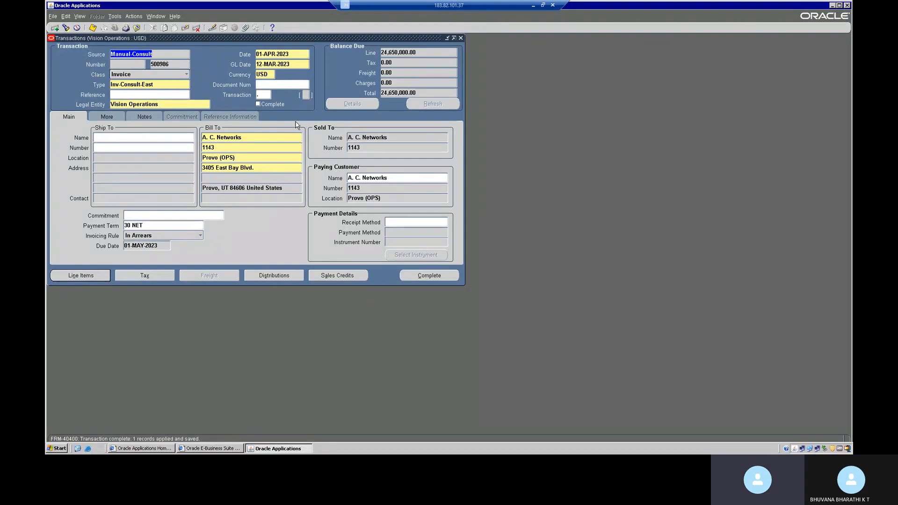
Set the Principal Consultant line's quantity to 800 on invoice 500986, save it, and close the line items
{"action": "left_click", "coordinate": [80, 276]}
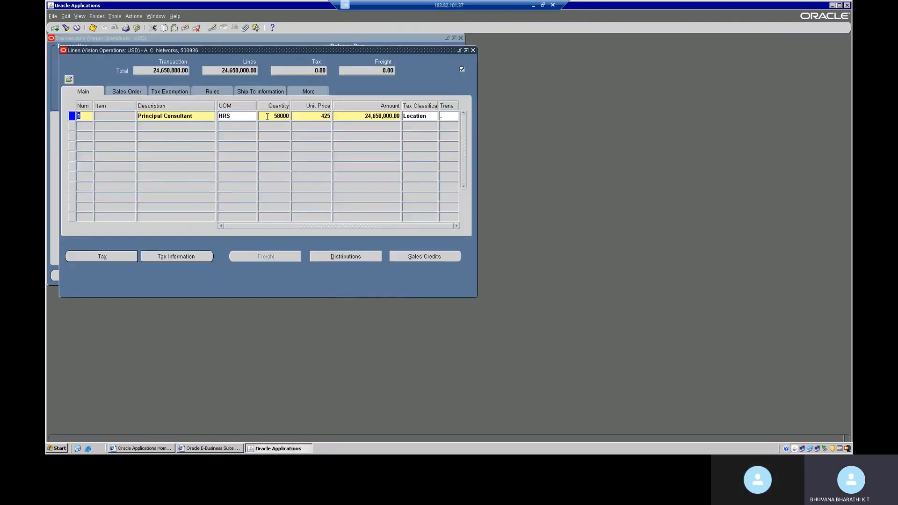
{"action": "left_click", "coordinate": [283, 115]}
{"action": "type", "text": "500"}
{"action": "key", "text": "ctrl+s"}
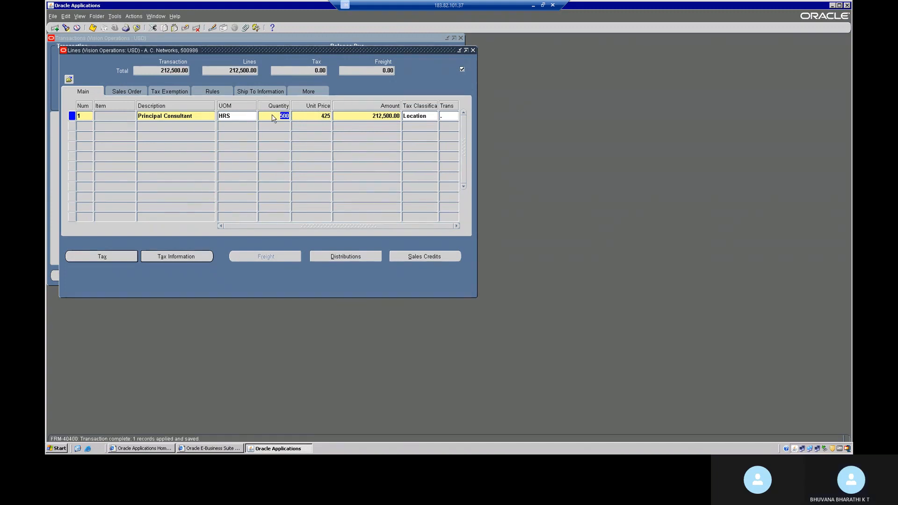
{"action": "type", "text": "800"}
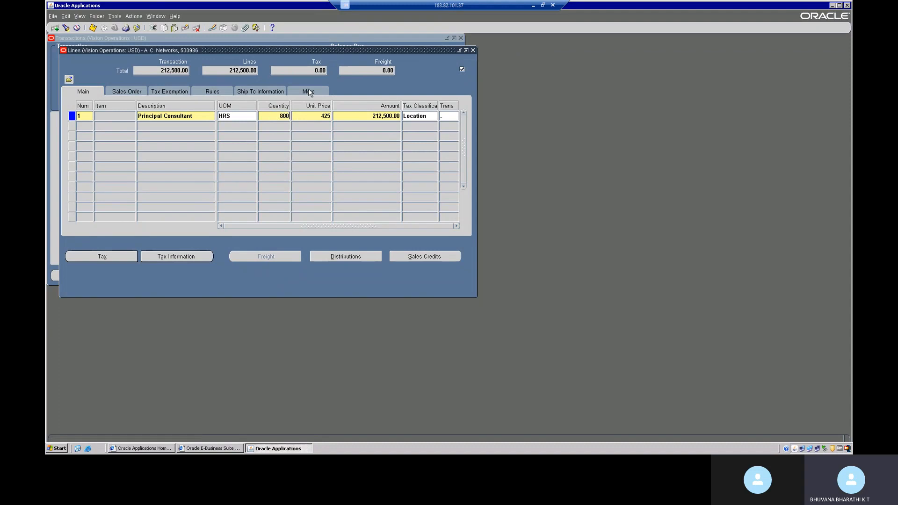
{"action": "key", "text": "ctrl+s"}
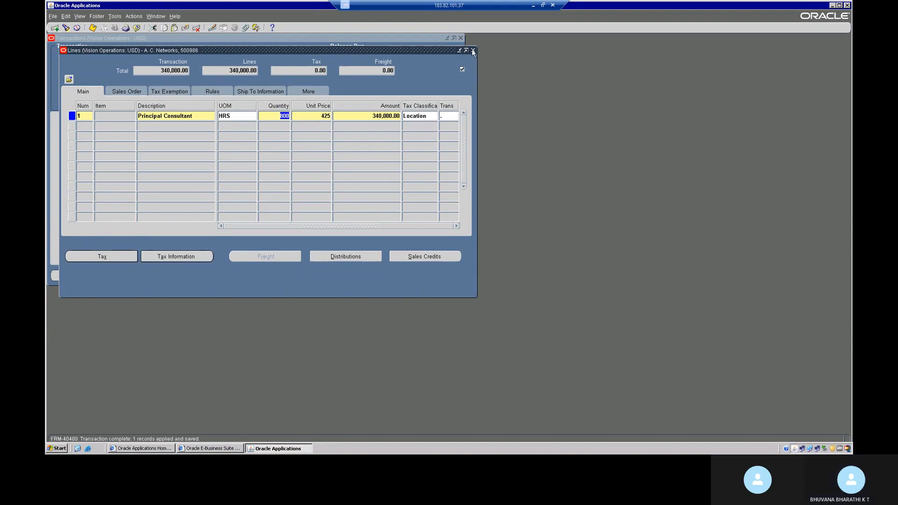
{"action": "left_click", "coordinate": [473, 50]}
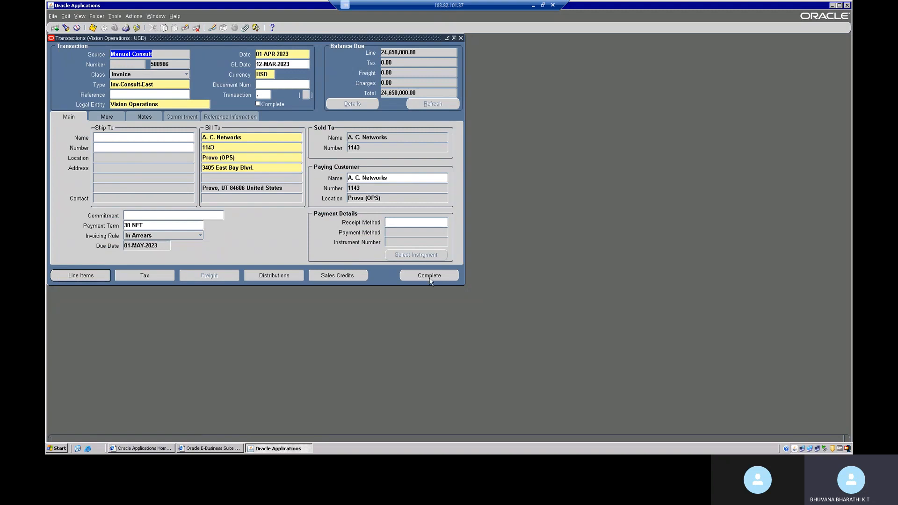
Mark invoice 500986 complete again
{"action": "key", "text": "ctrl+s"}
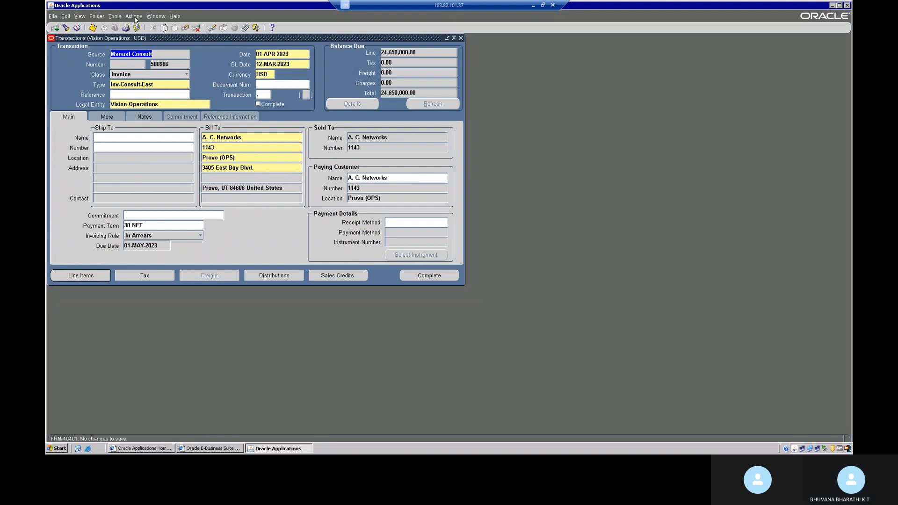
{"action": "left_click", "coordinate": [134, 16]}
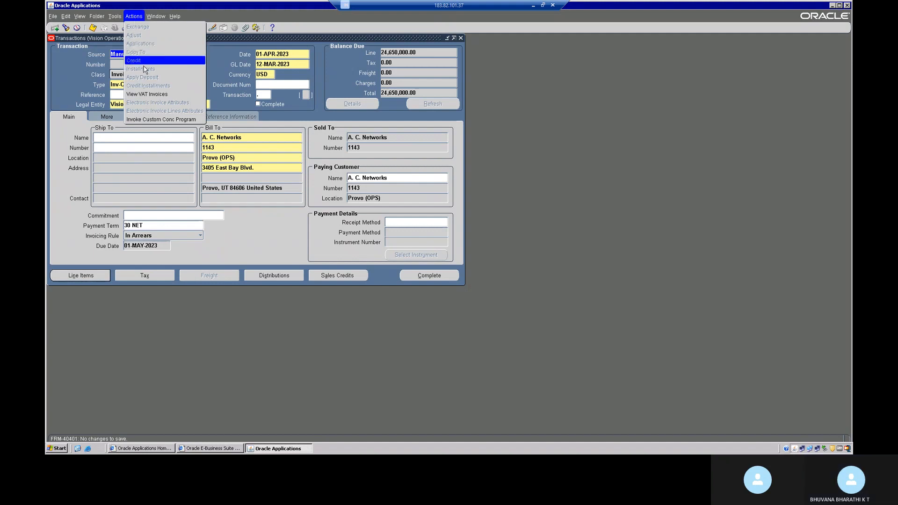
{"action": "left_click", "coordinate": [418, 277]}
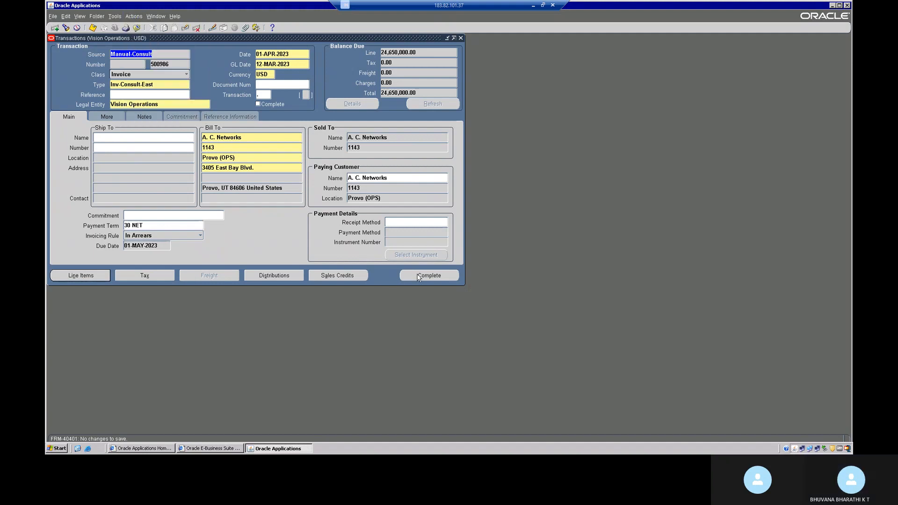
{"action": "left_click", "coordinate": [418, 276]}
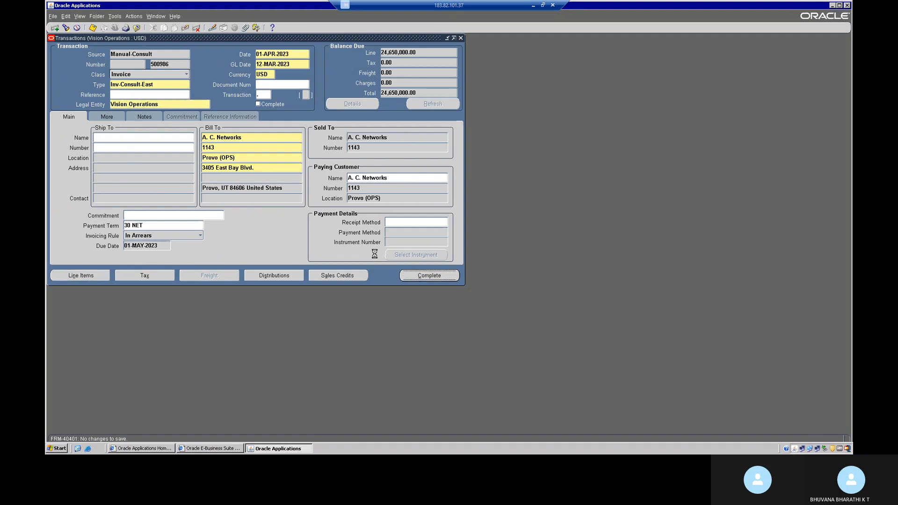
Try to adjust the completed invoice 500986
{"action": "left_click", "coordinate": [140, 18]}
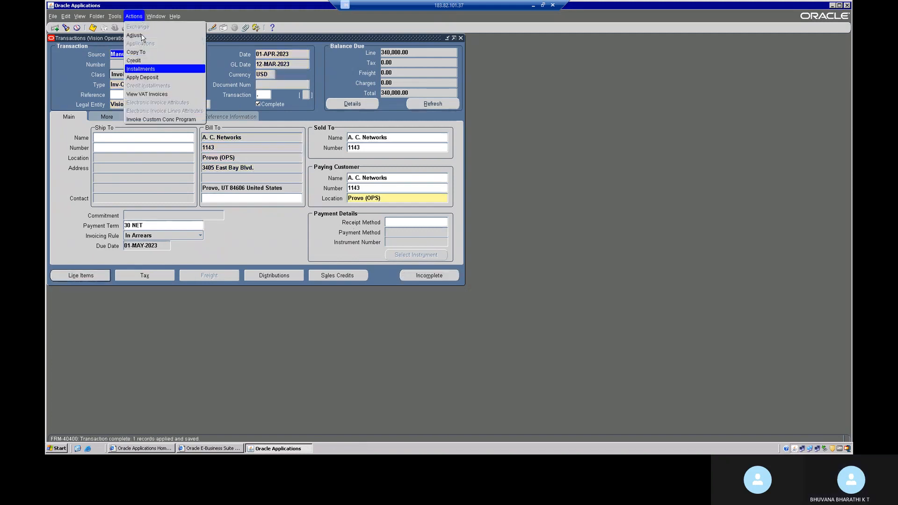
{"action": "left_click", "coordinate": [142, 35]}
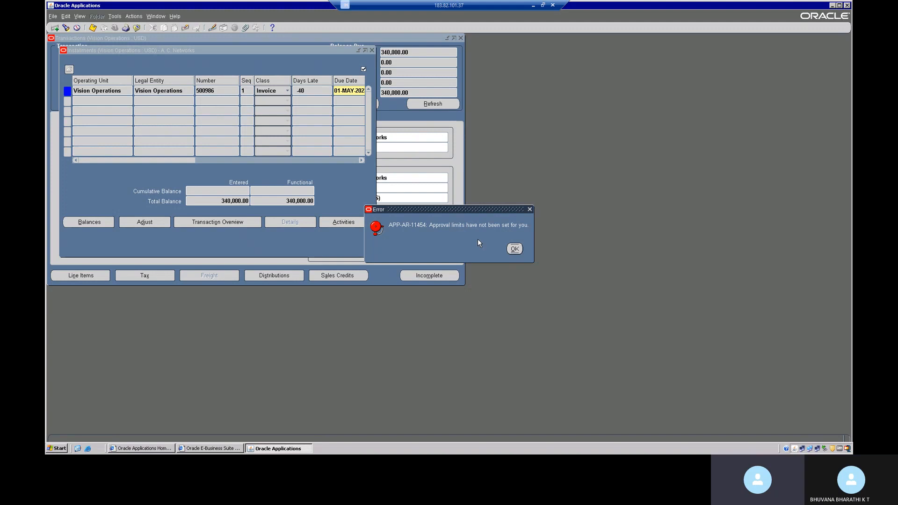
{"action": "left_click_drag", "start_coordinate": [457, 216], "coordinate": [321, 159]}
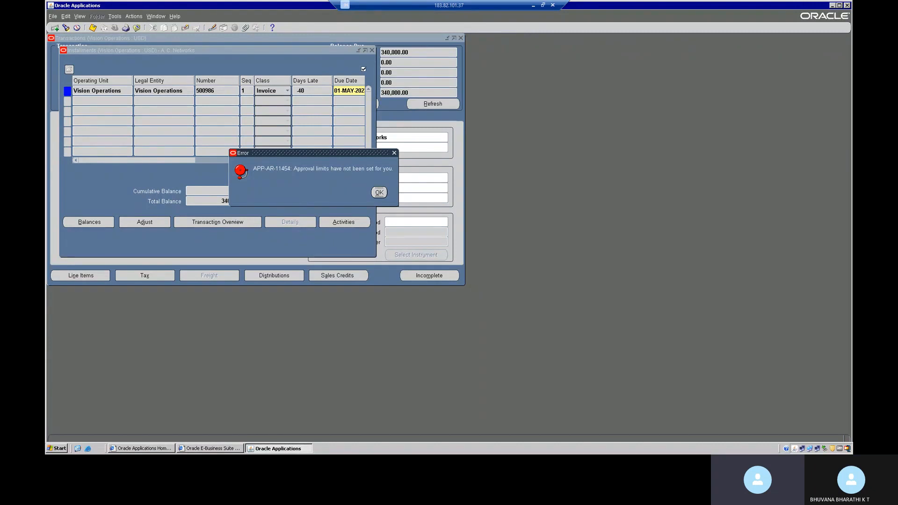
Switch to the R12.x Oracle Receivables Management Fundamentals PDF in Acrobat Reader and search it for "setup"
{"action": "left_click_drag", "start_coordinate": [45, 80], "coordinate": [460, 1]}
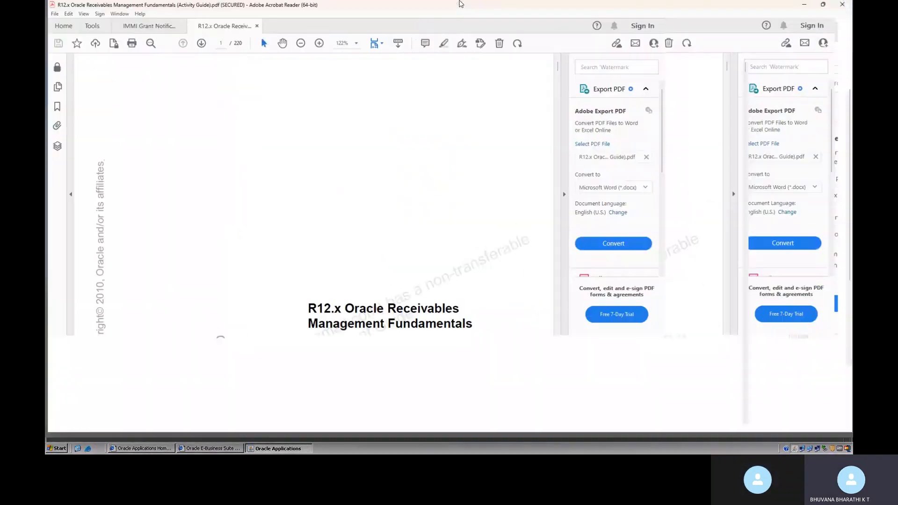
{"action": "key", "text": "ctrl+f"}
{"action": "type", "text": "s"}
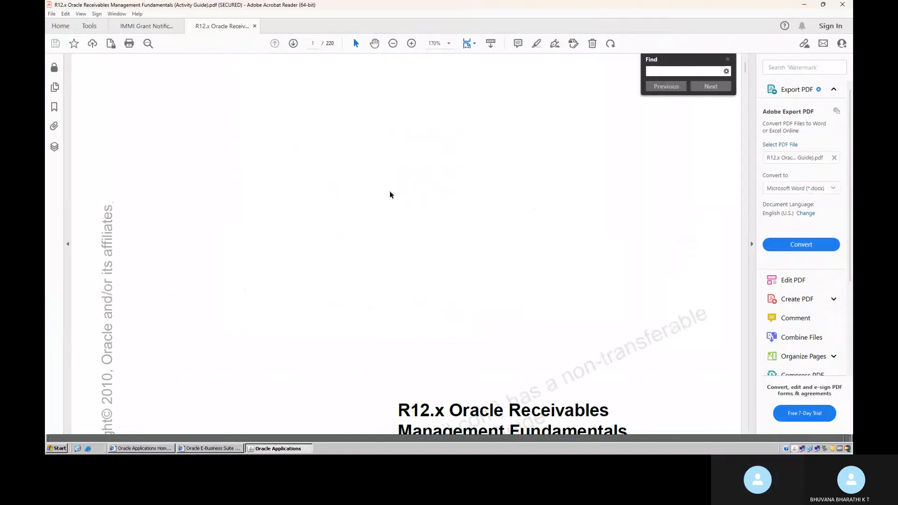
{"action": "type", "text": "etup"}
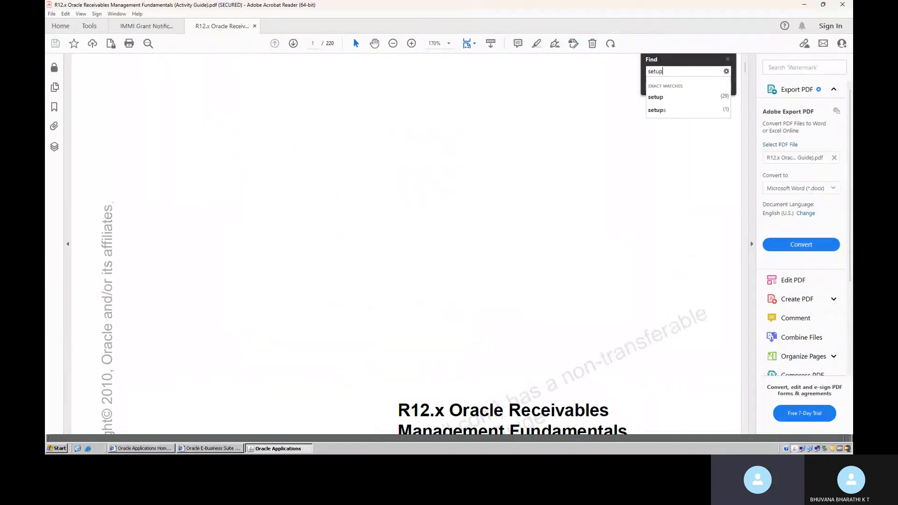
{"action": "key", "text": "Return"}
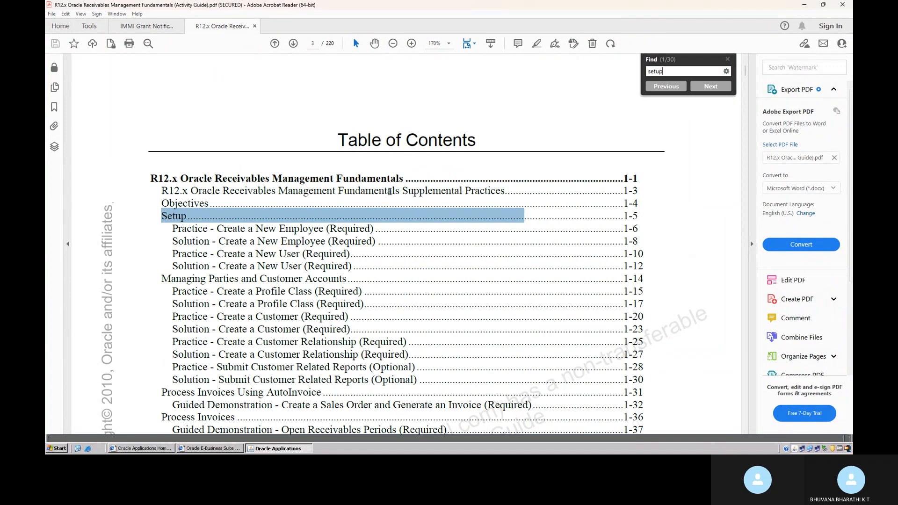
Search the guide for "approval limit" and read the write-off adjustment practice and solution for how to enter approval limits
{"action": "key", "text": "BackSpace"}
{"action": "key", "text": "BackSpace"}
{"action": "key", "text": "BackSpace"}
{"action": "key", "text": "BackSpace"}
{"action": "key", "text": "BackSpace"}
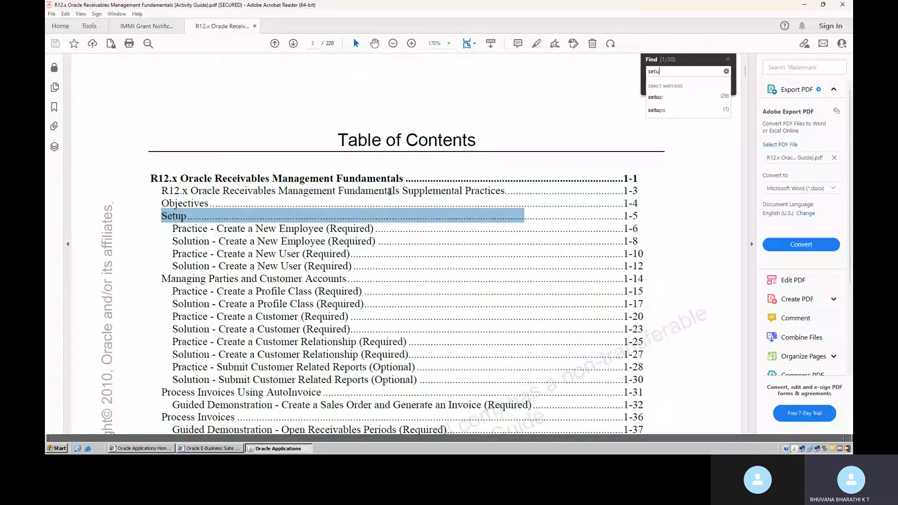
{"action": "type", "text": "approval limit"}
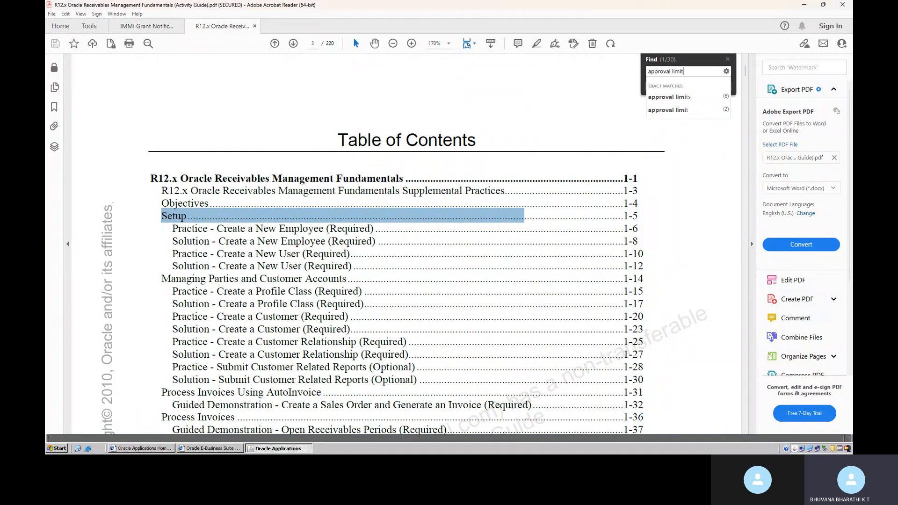
{"action": "key", "text": "Return"}
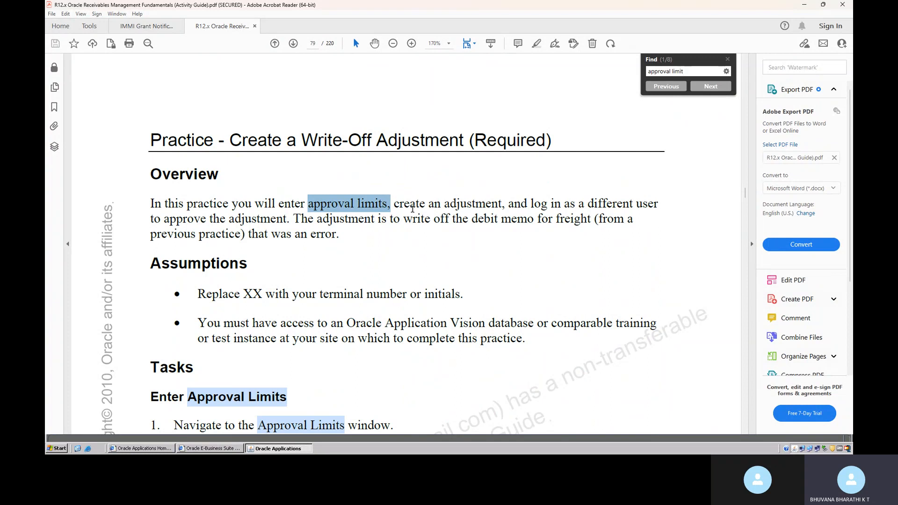
{"action": "scroll", "coordinate": [396, 270], "scroll_direction": "down", "scroll_amount": 3}
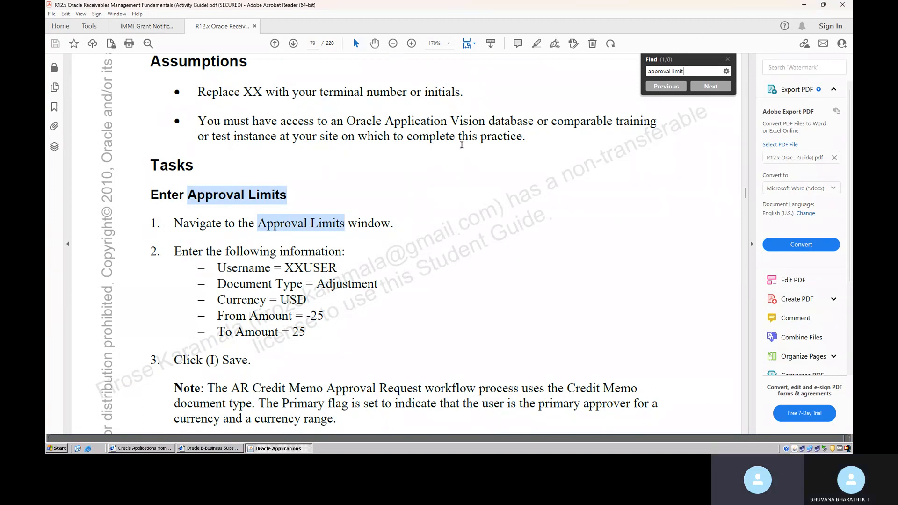
{"action": "scroll", "coordinate": [418, 288], "scroll_direction": "down", "scroll_amount": 15}
{"action": "scroll", "coordinate": [417, 289], "scroll_direction": "down", "scroll_amount": 20}
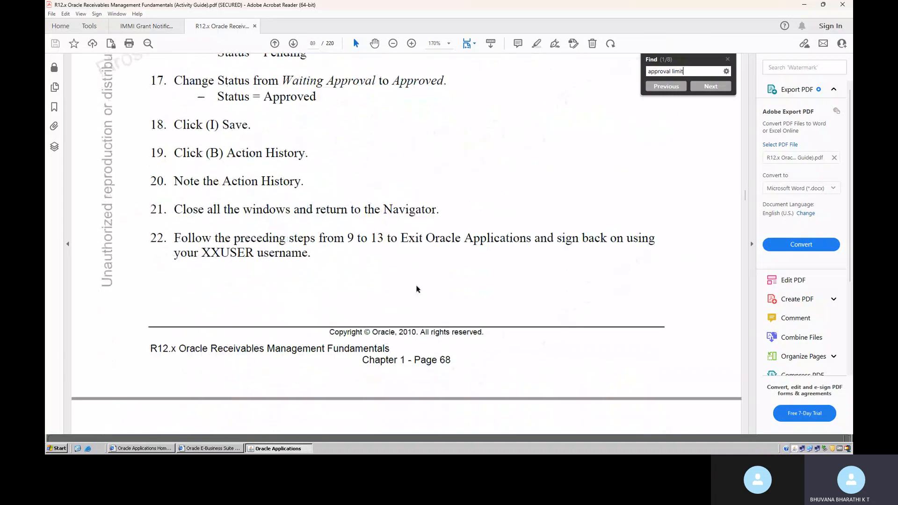
{"action": "scroll", "coordinate": [418, 289], "scroll_direction": "down", "scroll_amount": 5}
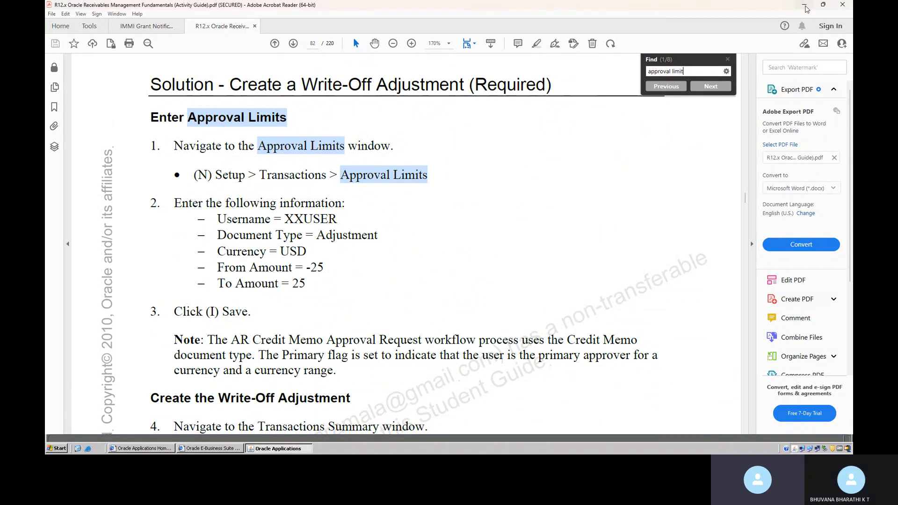
Return to Oracle Applications, dismiss the error, and close the Adjustments, Installments and Transactions forms
{"action": "left_click", "coordinate": [804, 7]}
{"action": "left_click", "coordinate": [379, 193]}
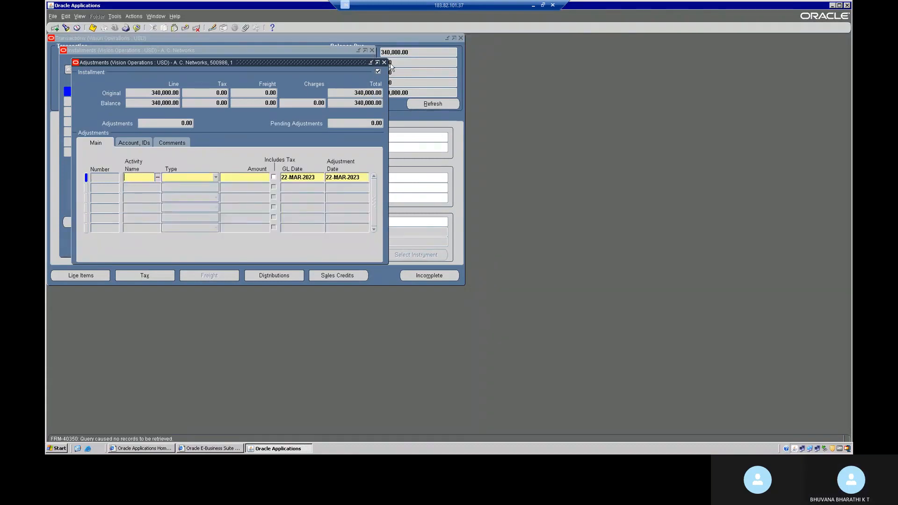
{"action": "left_click", "coordinate": [384, 62]}
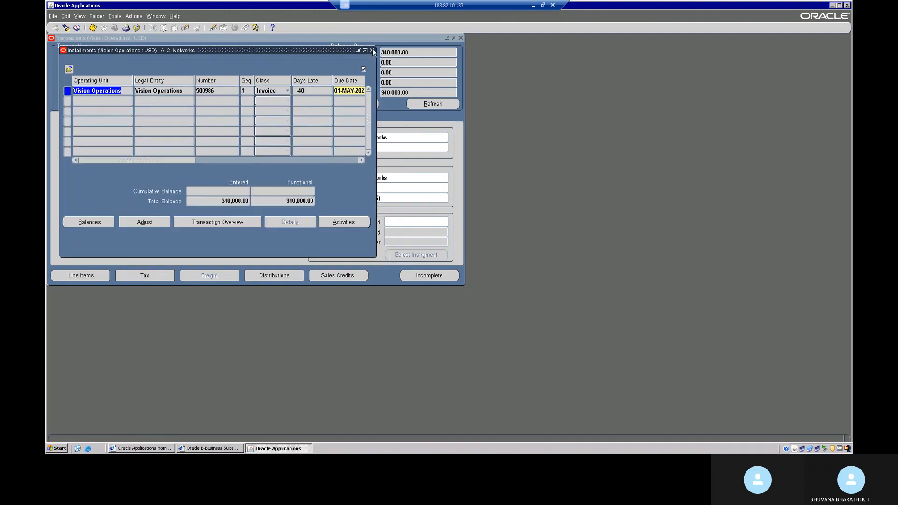
{"action": "left_click", "coordinate": [371, 50]}
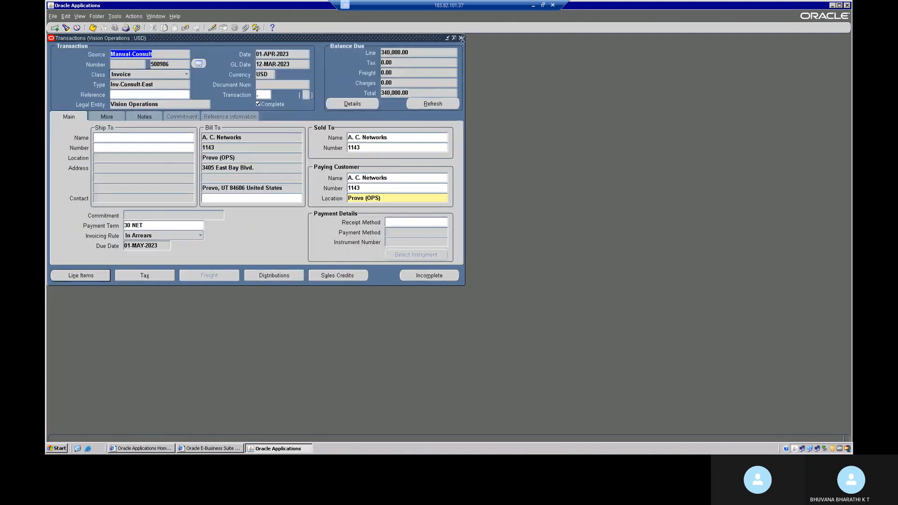
{"action": "left_click", "coordinate": [460, 38]}
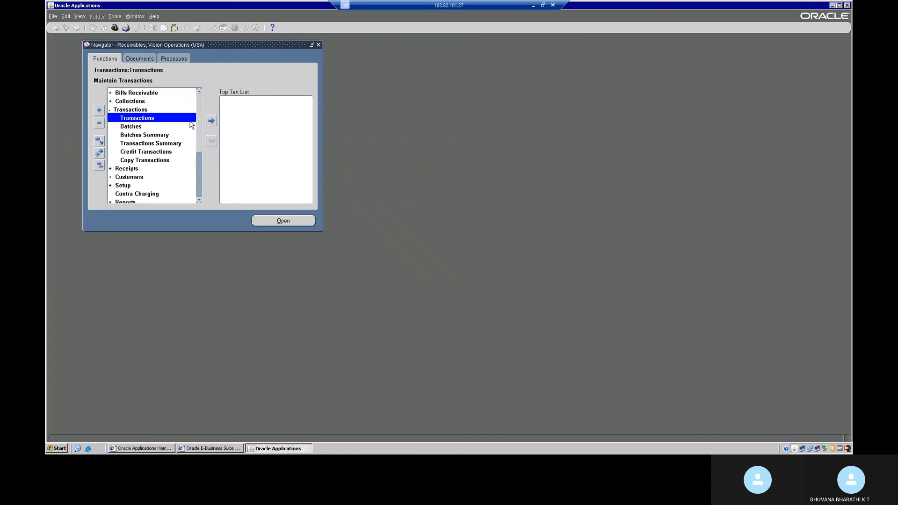
Open the Approval Limits form from the Navigator's transaction setup functions
{"action": "double_click", "coordinate": [126, 186]}
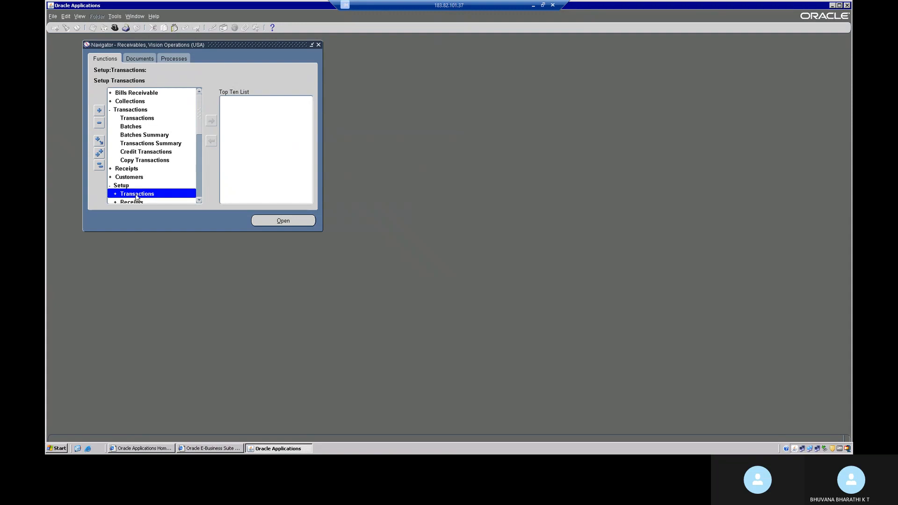
{"action": "double_click", "coordinate": [136, 194]}
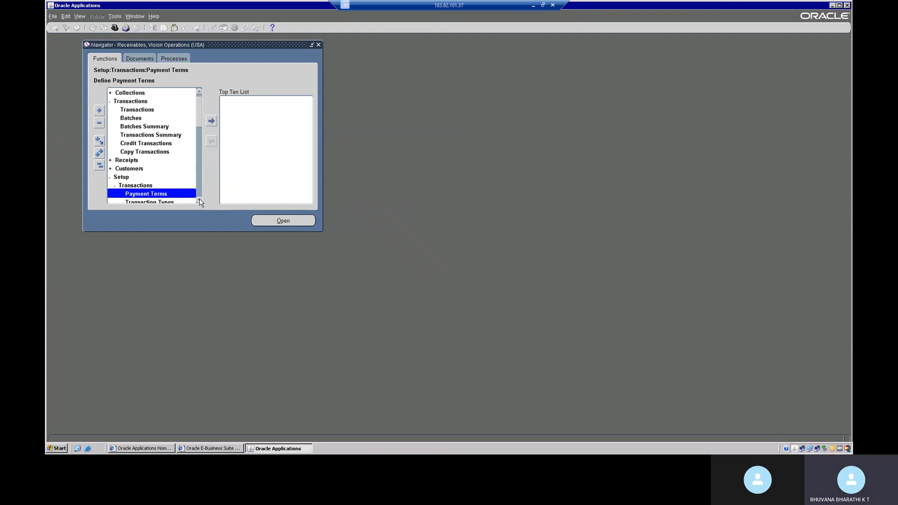
{"action": "left_click", "coordinate": [199, 201]}
{"action": "left_click", "coordinate": [199, 201]}
{"action": "left_click", "coordinate": [199, 201]}
{"action": "left_click", "coordinate": [199, 201]}
{"action": "left_click", "coordinate": [199, 201]}
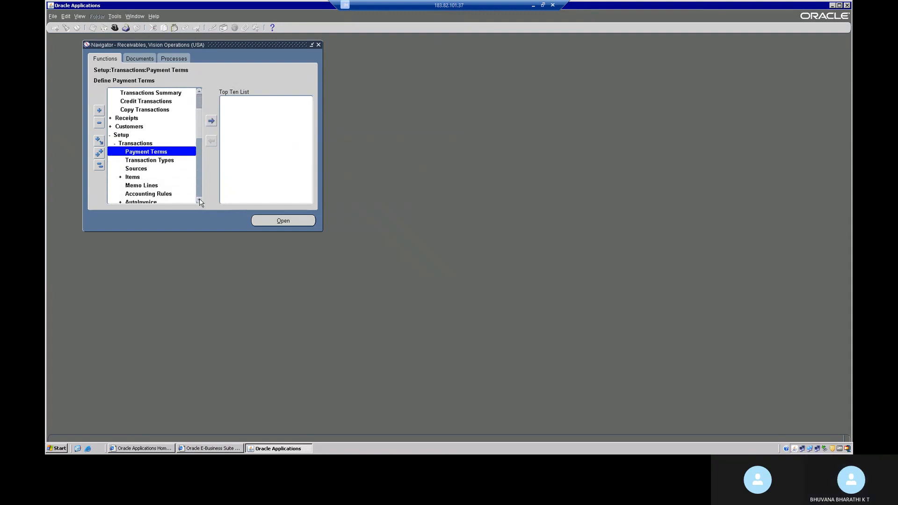
{"action": "left_click", "coordinate": [199, 201]}
{"action": "left_click", "coordinate": [200, 201]}
{"action": "left_click", "coordinate": [199, 201]}
{"action": "left_click", "coordinate": [199, 201]}
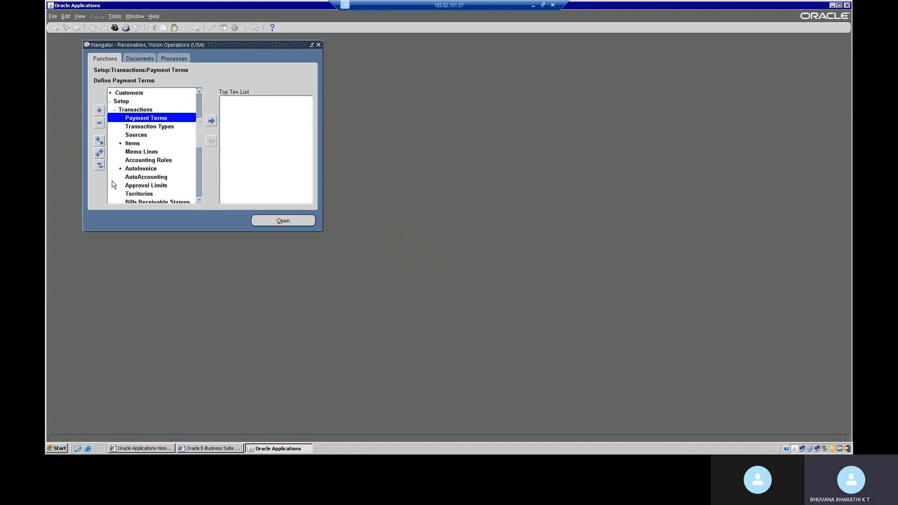
{"action": "double_click", "coordinate": [139, 187]}
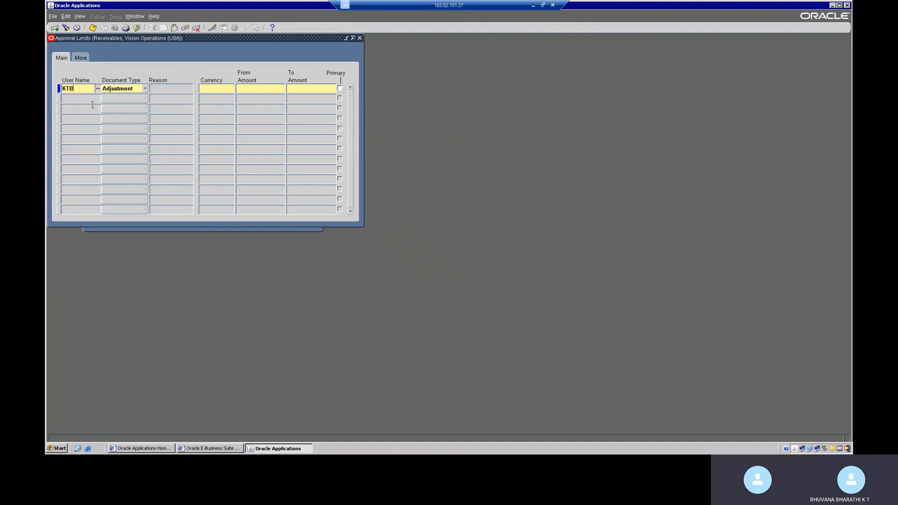
Enter the user's login name on the first Adjustment approval limit row and set its currency to USD
{"action": "type", "text": "HUBHA"}
{"action": "key", "text": "Tab"}
{"action": "left_click", "coordinate": [203, 89]}
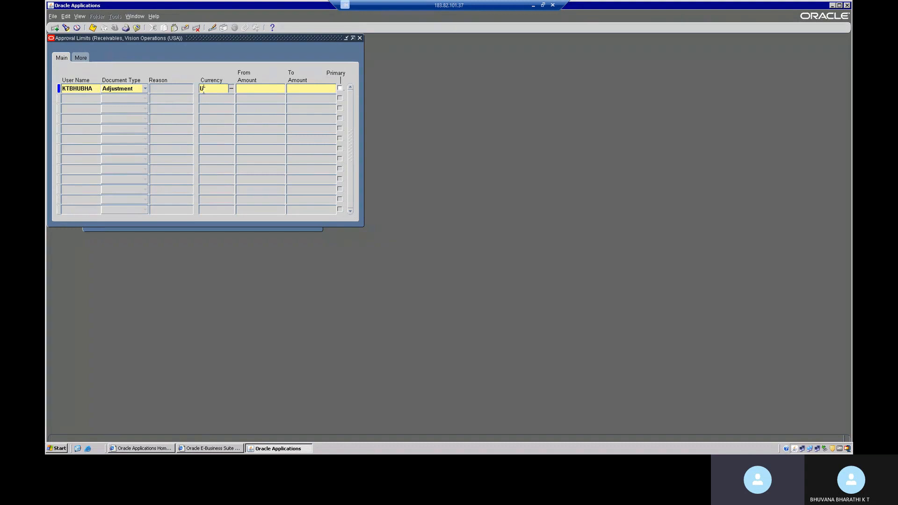
{"action": "type", "text": "USD"}
{"action": "key", "text": "Tab"}
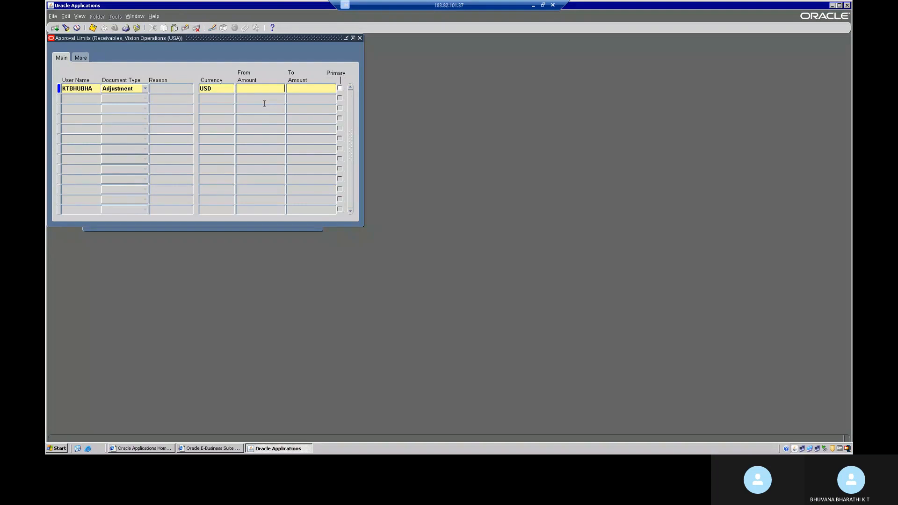
Set the USD adjustment limit's From Amount to 25.00 and its To Amount to 25000000
{"action": "type", "text": "5.00"}
{"action": "type", "text": "25"}
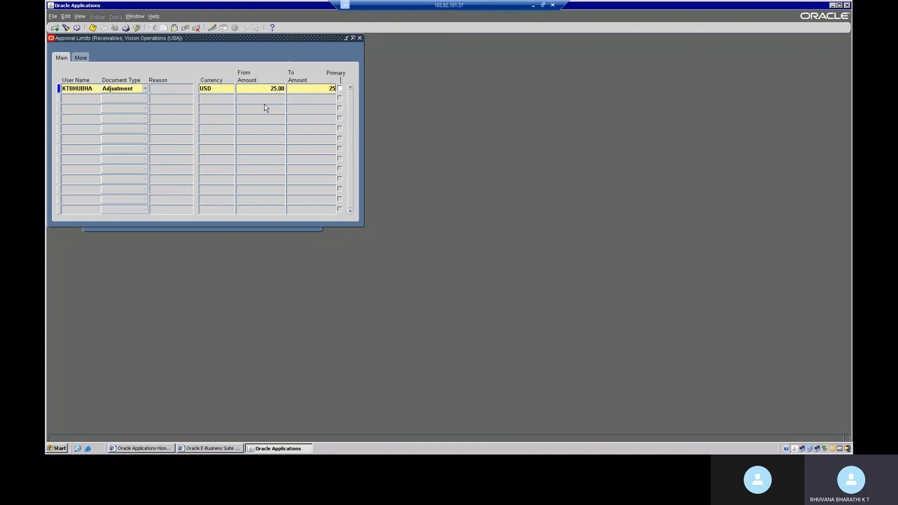
{"action": "type", "text": "000000"}
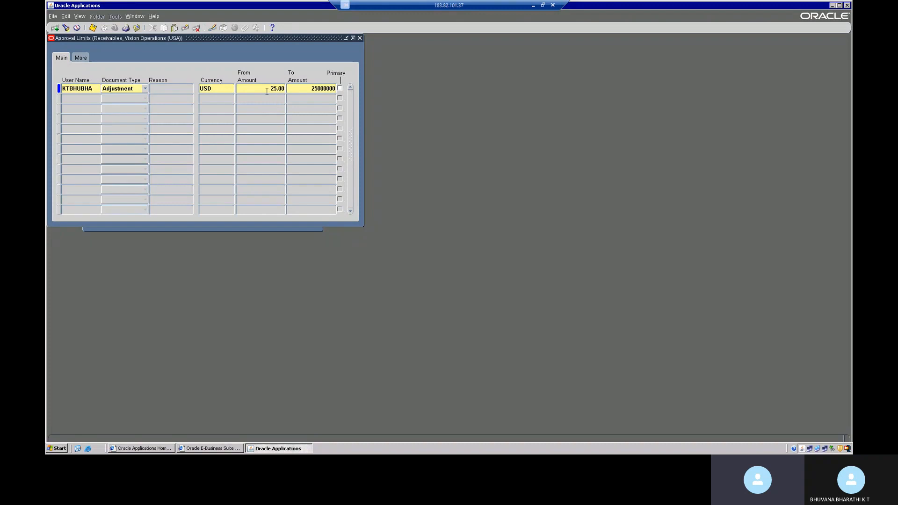
Change the USD adjustment limit to range from -25 to 25
{"action": "left_click", "coordinate": [266, 89]}
{"action": "left_click", "coordinate": [266, 89]}
{"action": "type", "text": "+"}
{"action": "key", "text": "Tab"}
{"action": "type", "text": "+"}
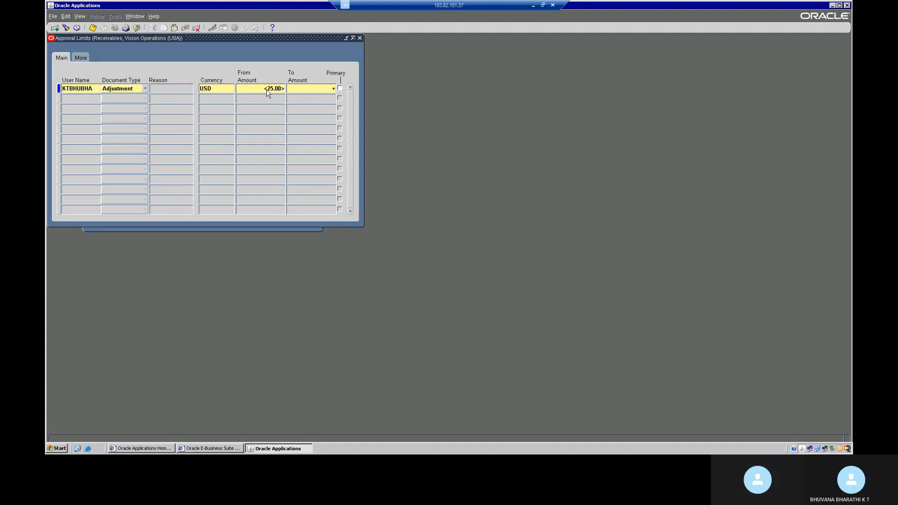
{"action": "type", "text": "2"}
{"action": "key", "text": "BackSpace"}
{"action": "key", "text": "BackSpace"}
{"action": "key", "text": "BackSpace"}
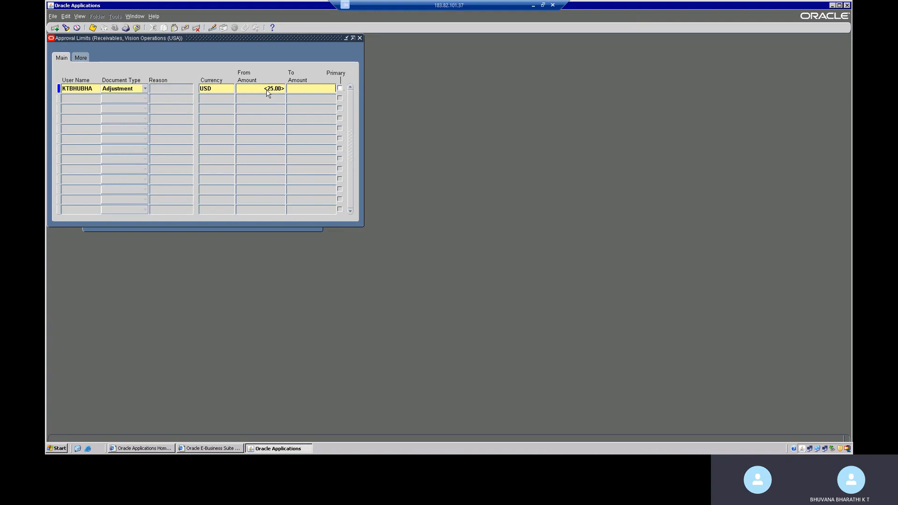
{"action": "type", "text": "-"}
{"action": "type", "text": "25"}
{"action": "key", "text": "Tab"}
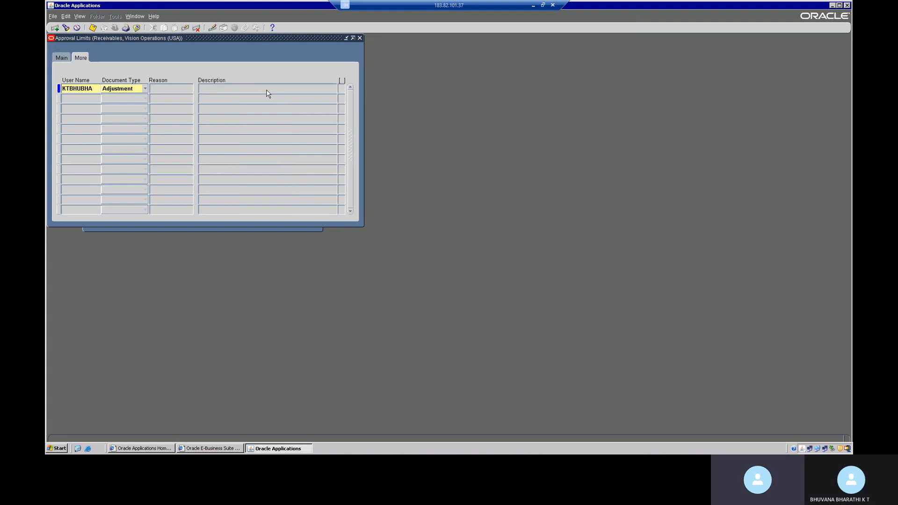
Add a second Adjustment limit for the same user in AUD, ranging from -25 to 25
{"action": "left_click", "coordinate": [83, 98]}
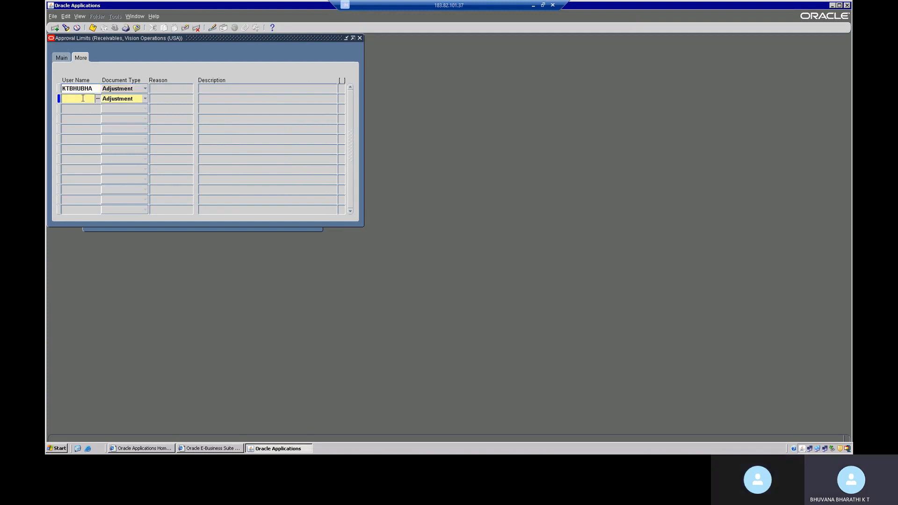
{"action": "type", "text": "KTBHUBHA"}
{"action": "key", "text": "Tab"}
{"action": "key", "text": "Tab"}
{"action": "key", "text": "Tab"}
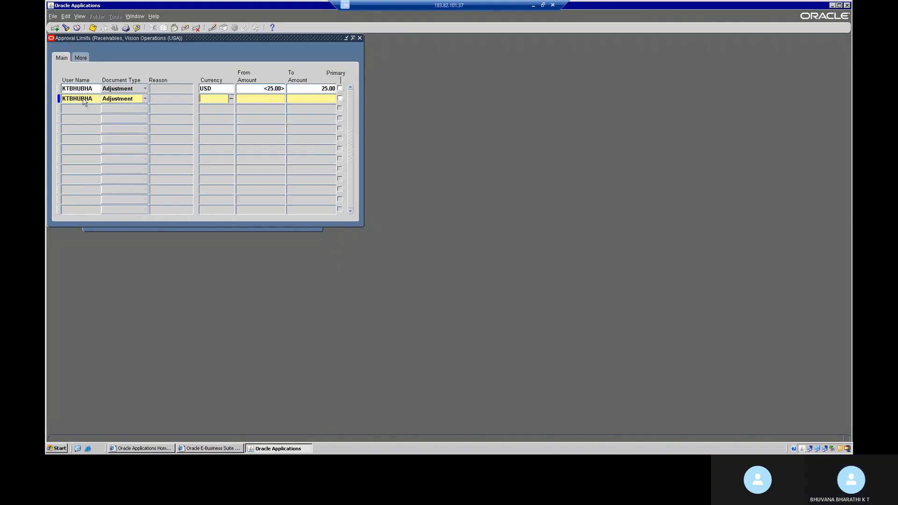
{"action": "type", "text": "AUD"}
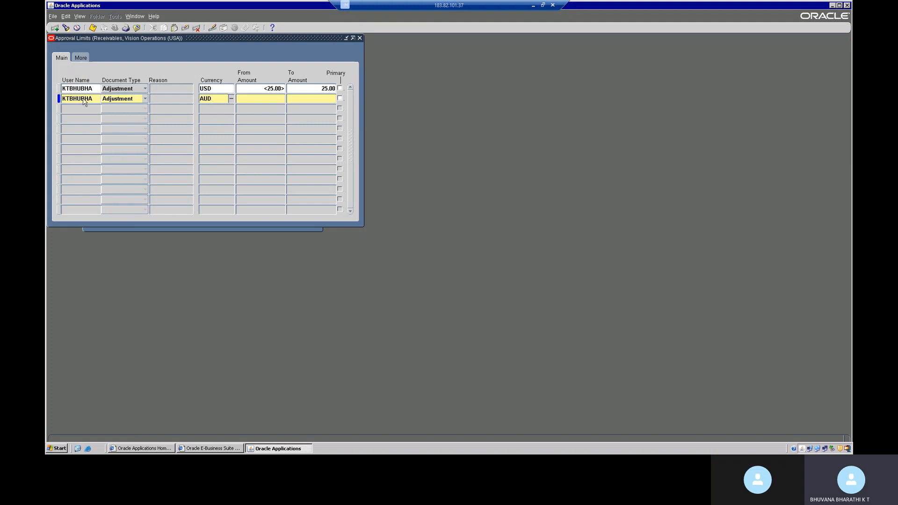
{"action": "key", "text": "Tab"}
{"action": "type", "text": "-25"}
{"action": "key", "text": "Tab"}
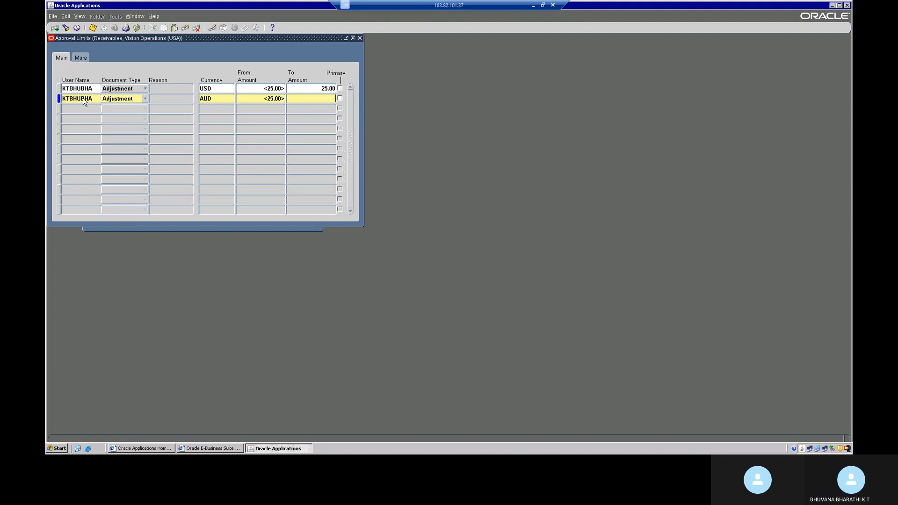
{"action": "type", "text": "25"}
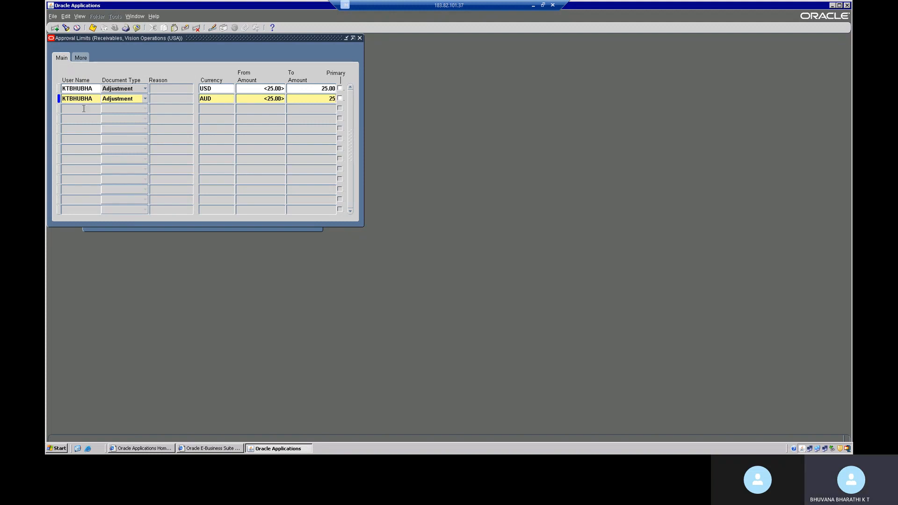
Add a third Adjustment limit for the same user in SGD, ranging from -25 to 25, and save the records
{"action": "left_click", "coordinate": [83, 109]}
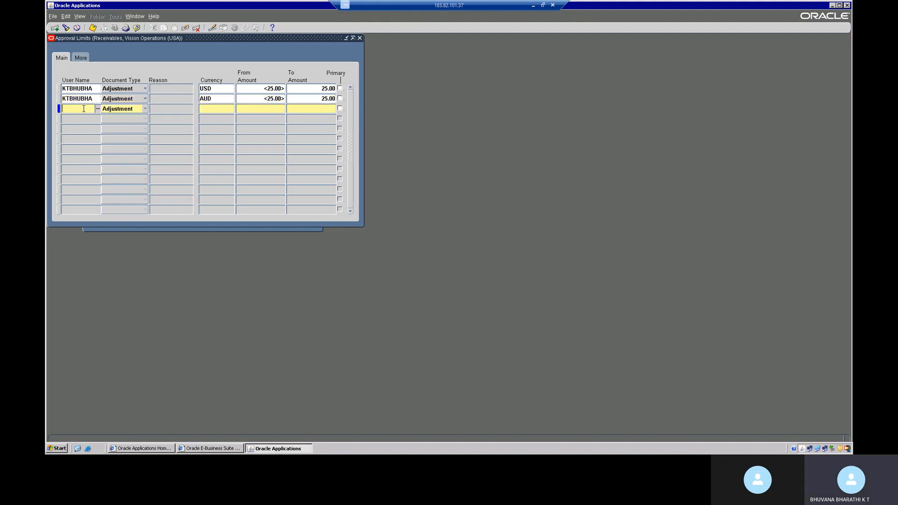
{"action": "type", "text": "KTBHUBHA"}
{"action": "key", "text": "Tab"}
{"action": "key", "text": "Tab"}
{"action": "key", "text": "Tab"}
{"action": "key", "text": "shift+Tab"}
{"action": "type", "text": "SGD"}
{"action": "key", "text": "Tab"}
{"action": "key", "text": "Tab"}
{"action": "key", "text": "Tab"}
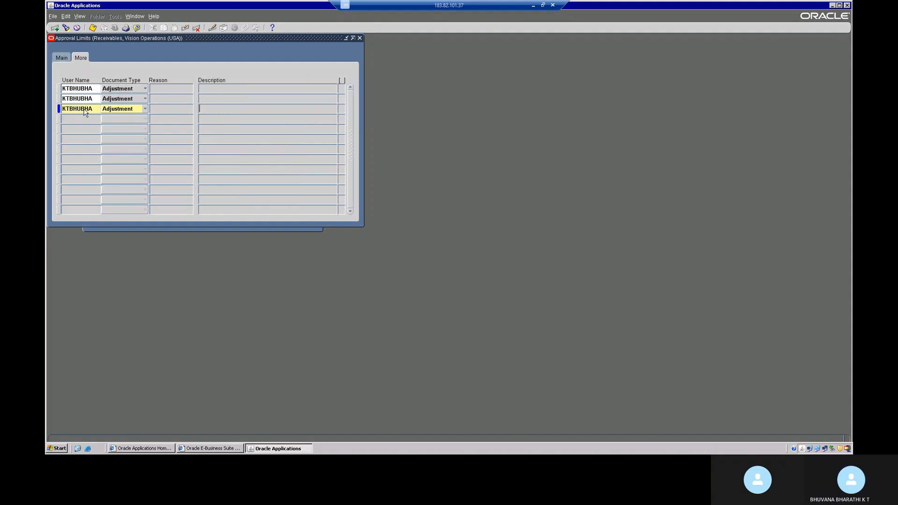
{"action": "key", "text": "ctrl+s"}
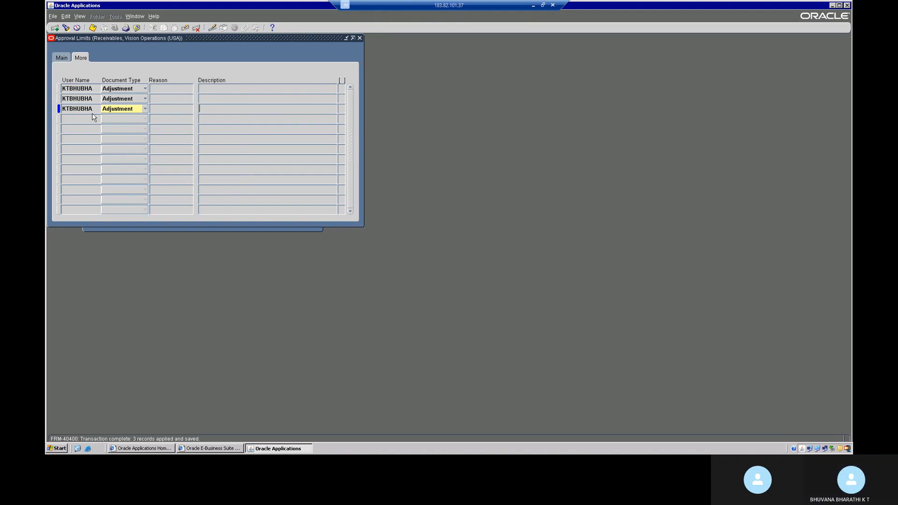
Start a fourth approval limit row with document type Credit Memo and the same user's login name
{"action": "left_click", "coordinate": [93, 120]}
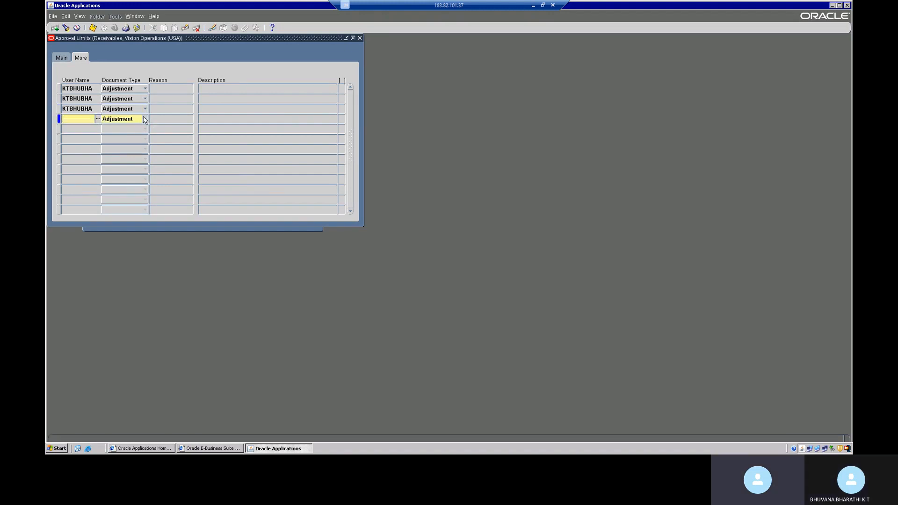
{"action": "left_click", "coordinate": [145, 118]}
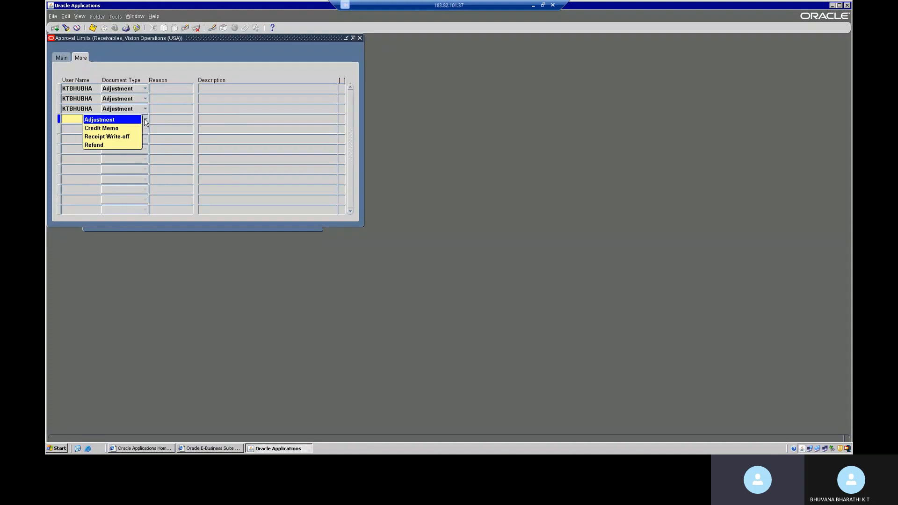
{"action": "left_click", "coordinate": [112, 129]}
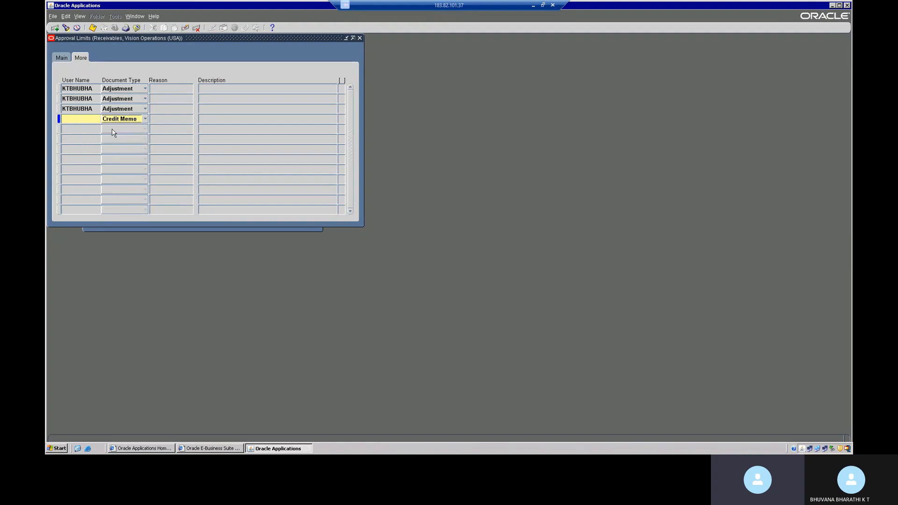
{"action": "left_click", "coordinate": [78, 120]}
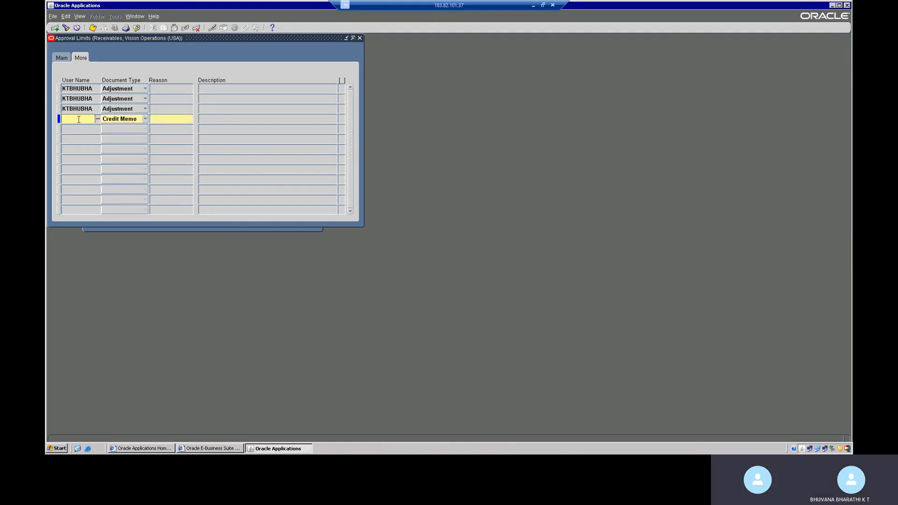
{"action": "type", "text": "KTBHUBHA"}
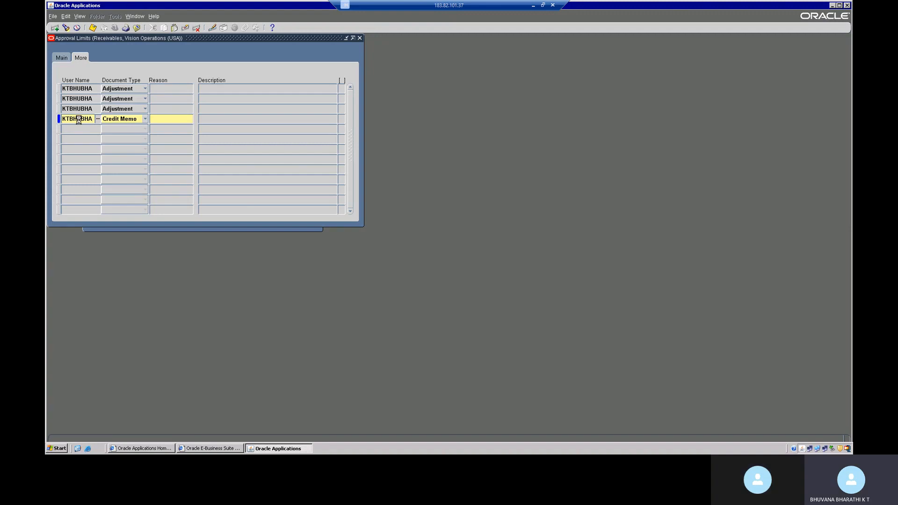
{"action": "key", "text": "Tab"}
{"action": "key", "text": "Tab"}
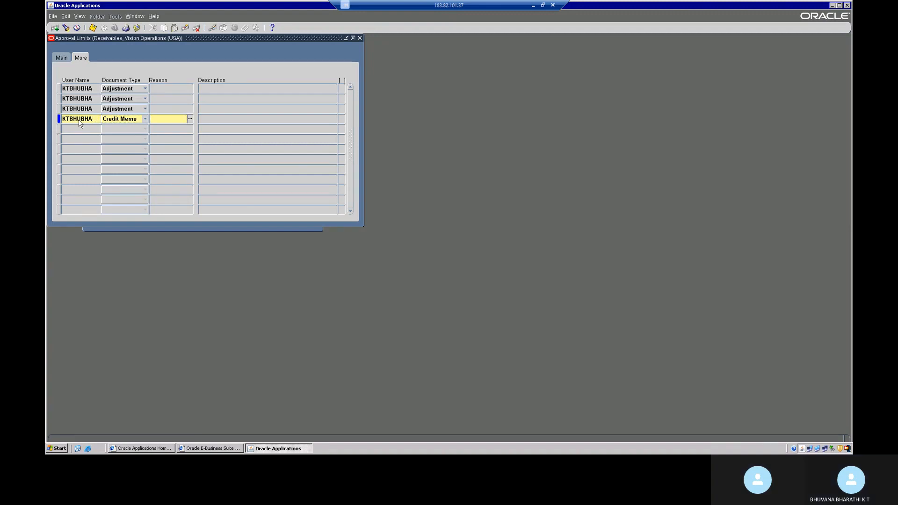
{"action": "left_click", "coordinate": [82, 120]}
{"action": "double_click", "coordinate": [81, 120]}
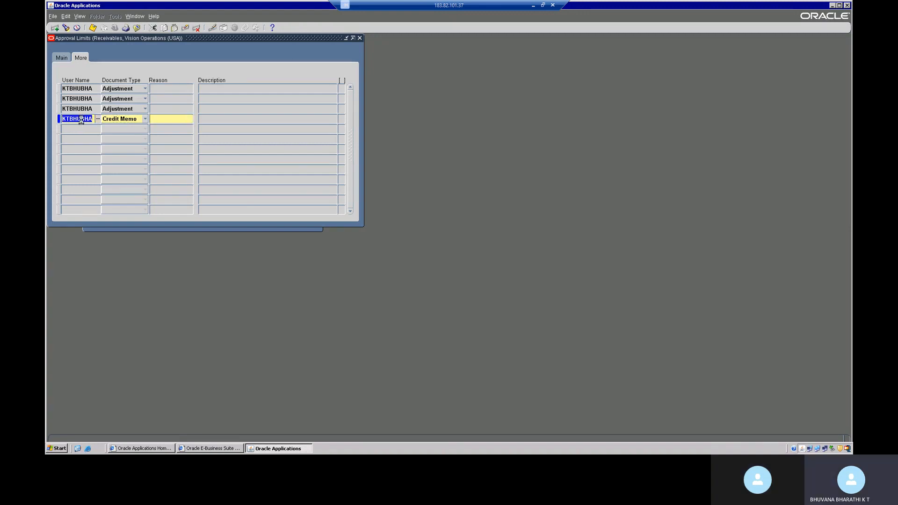
{"action": "key", "text": "Tab"}
{"action": "key", "text": "Tab"}
{"action": "key", "text": "Tab"}
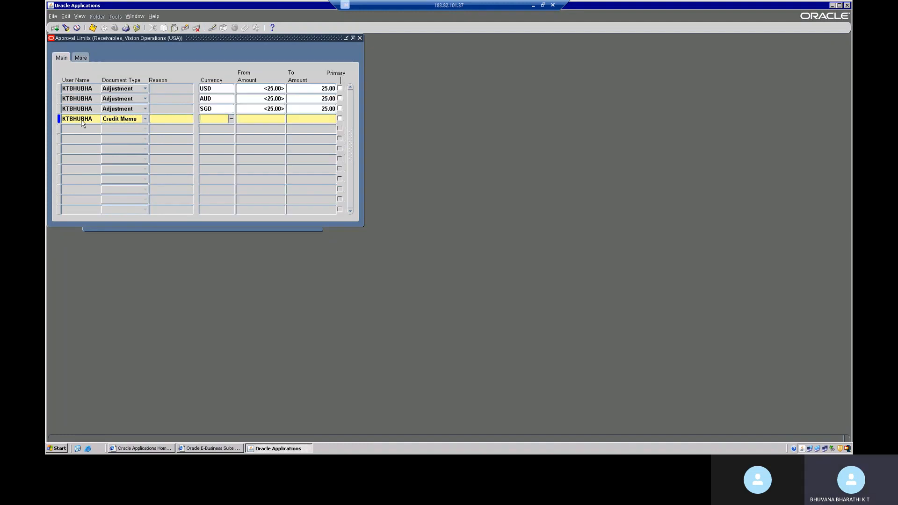
Assign the reason DISCOUNT to the Credit Memo approval limit from the list of reasons
{"action": "left_click", "coordinate": [158, 120]}
{"action": "left_click", "coordinate": [190, 120]}
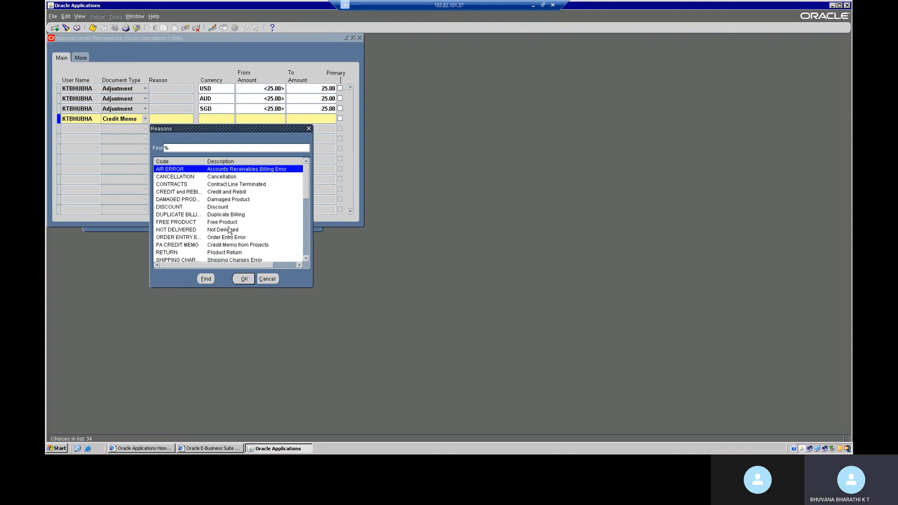
{"action": "left_click", "coordinate": [243, 208]}
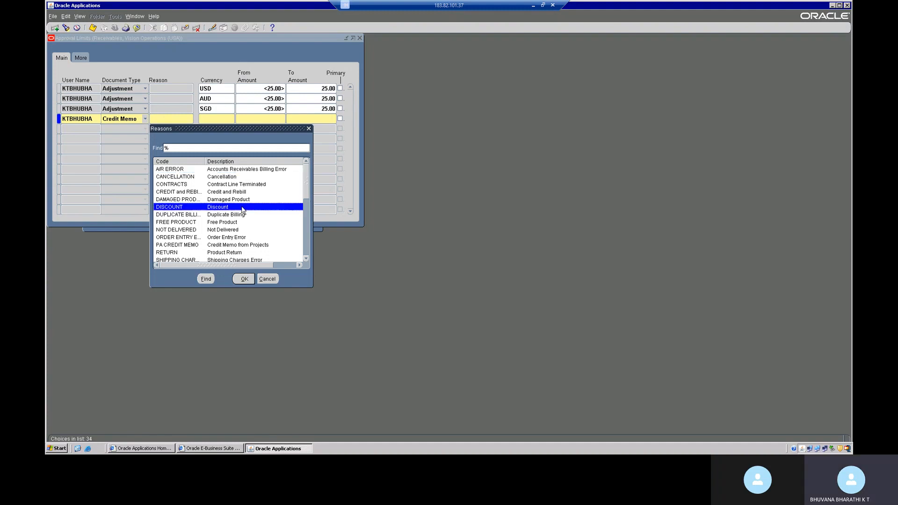
{"action": "left_click", "coordinate": [244, 280]}
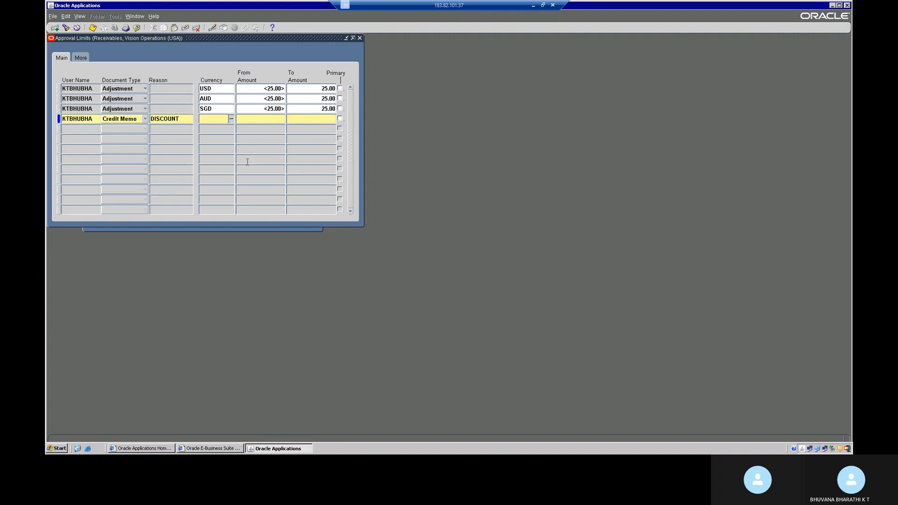
Set the Credit Memo limit's currency to AUD, its From Amount to 0 and its To Amount to 25000000
{"action": "type", "text": "AUD"}
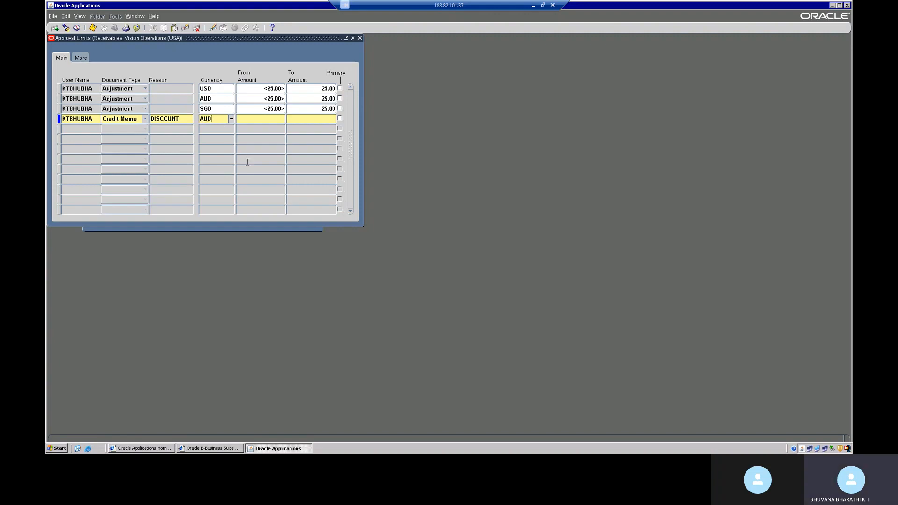
{"action": "key", "text": "Tab"}
{"action": "type", "text": "0"}
{"action": "key", "text": "Tab"}
{"action": "type", "text": "25000000"}
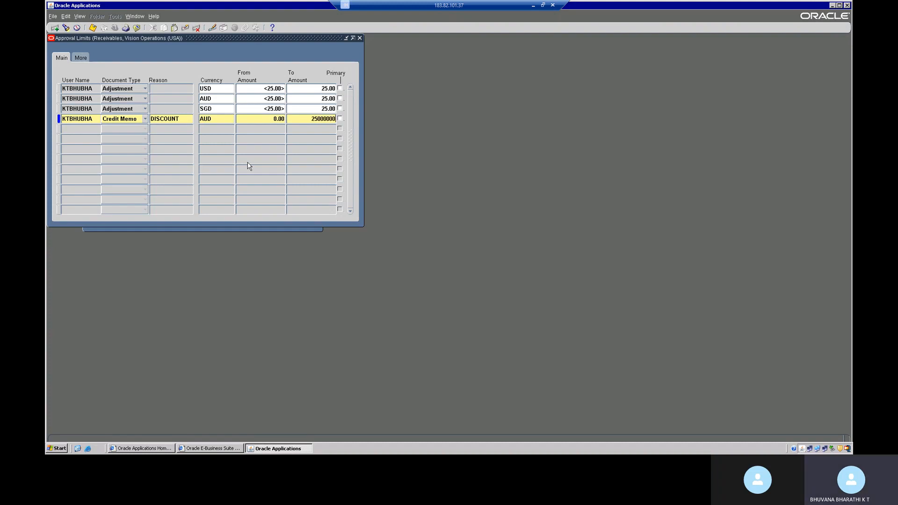
Start a fifth approval limit row for the same user with document type Receipt Write-off
{"action": "left_click", "coordinate": [75, 132]}
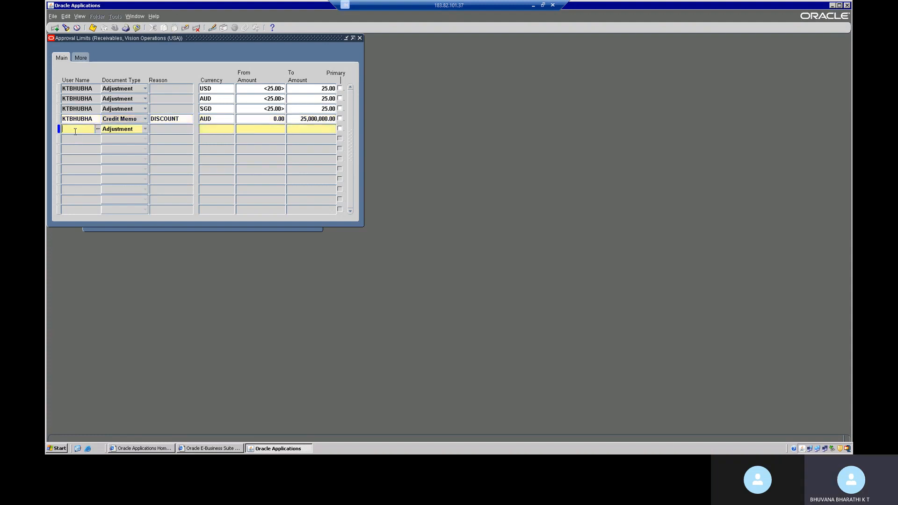
{"action": "type", "text": "KTBHUBHA"}
{"action": "key", "text": "Tab"}
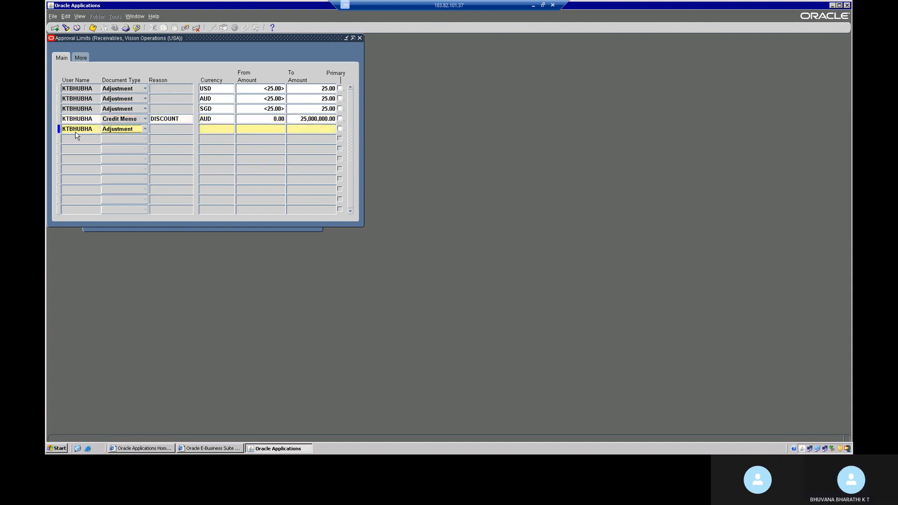
{"action": "left_click", "coordinate": [114, 130]}
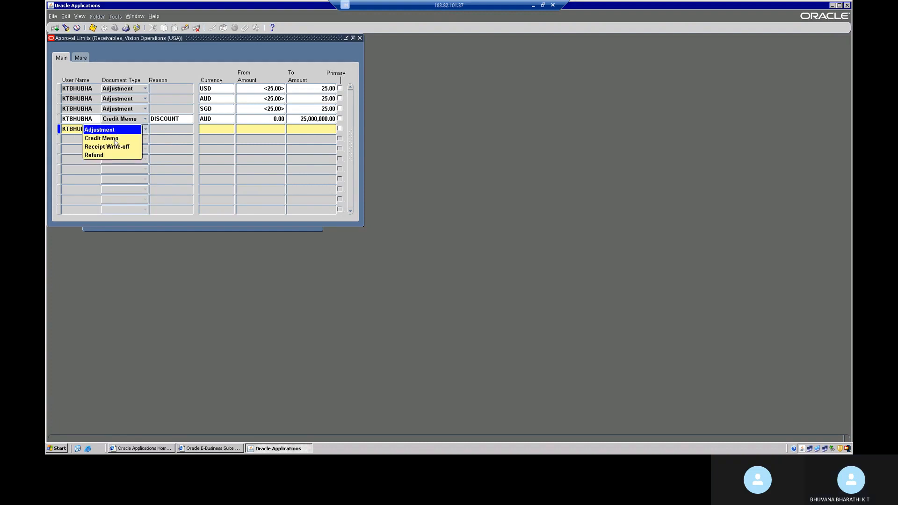
{"action": "left_click", "coordinate": [115, 147]}
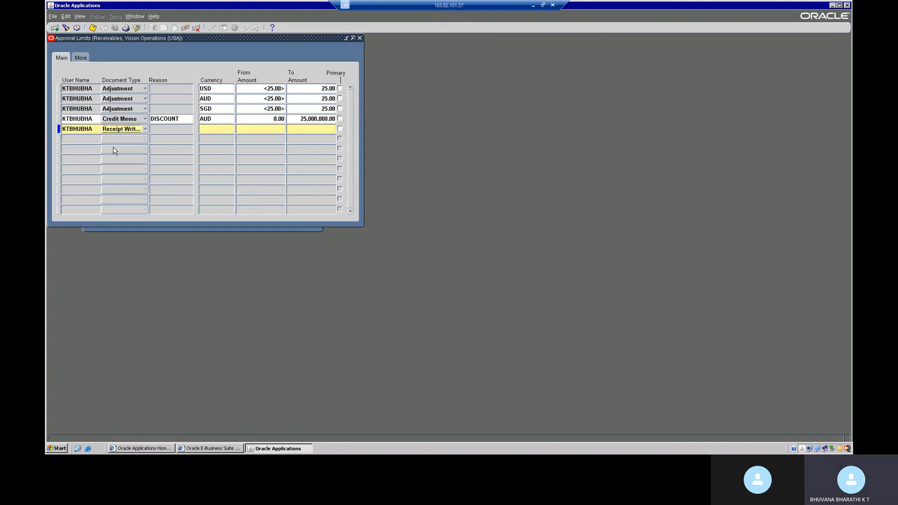
Set the Receipt Write-off limit's currency to USD, its From Amount to 0 and its To Amount to 2500000
{"action": "left_click", "coordinate": [216, 130]}
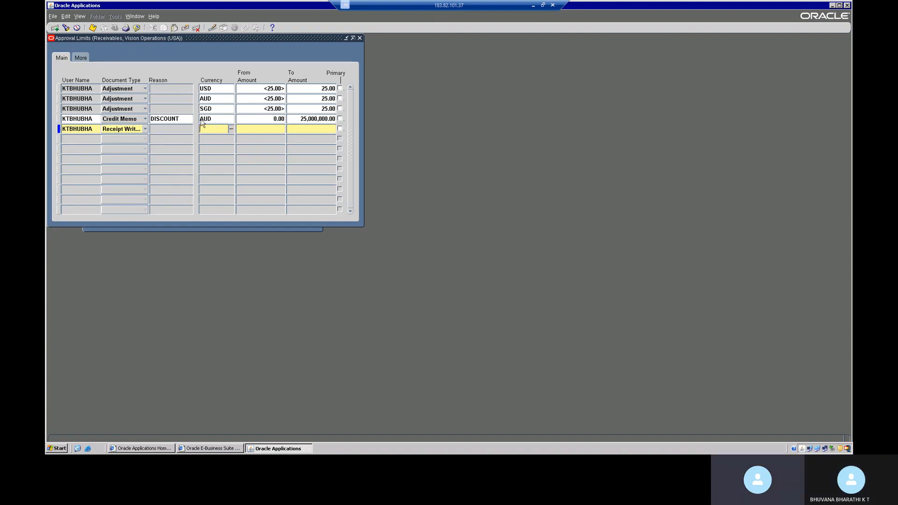
{"action": "left_click", "coordinate": [202, 104]}
{"action": "type", "text": "USD"}
{"action": "key", "text": "Tab"}
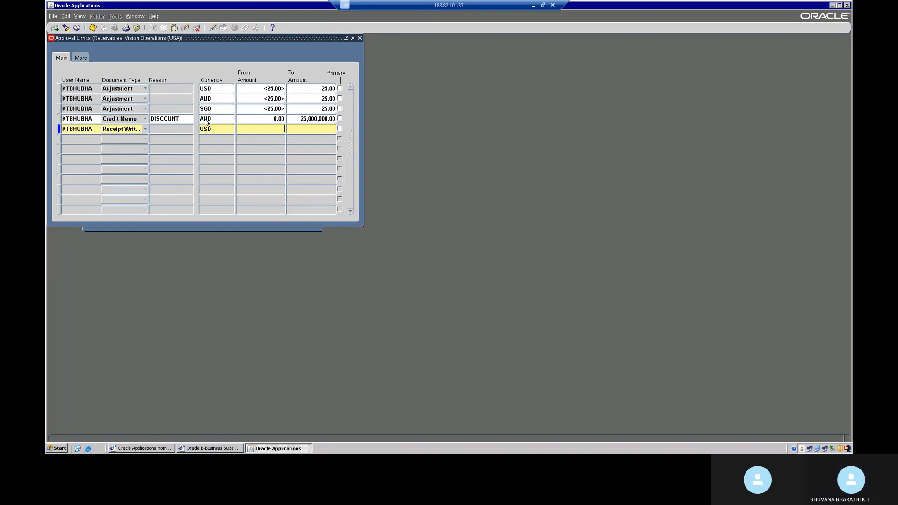
{"action": "type", "text": "2"}
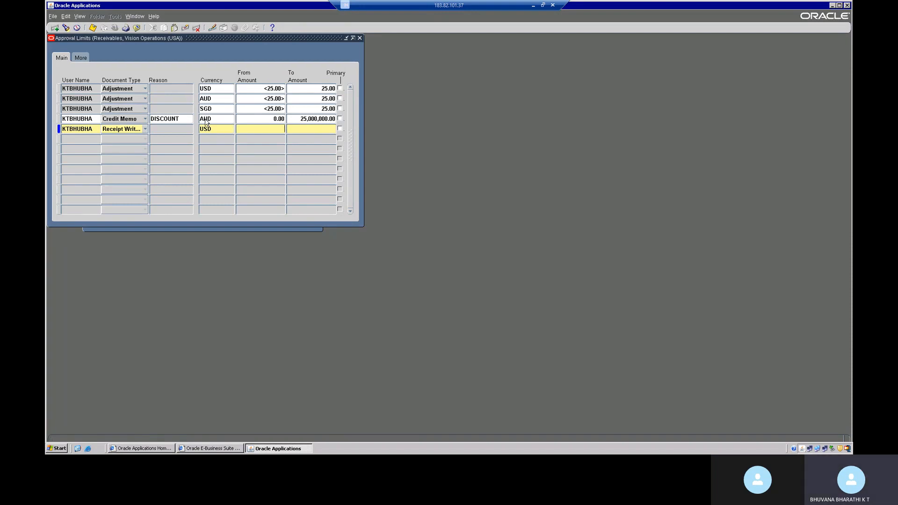
{"action": "type", "text": "0.00250000000"}
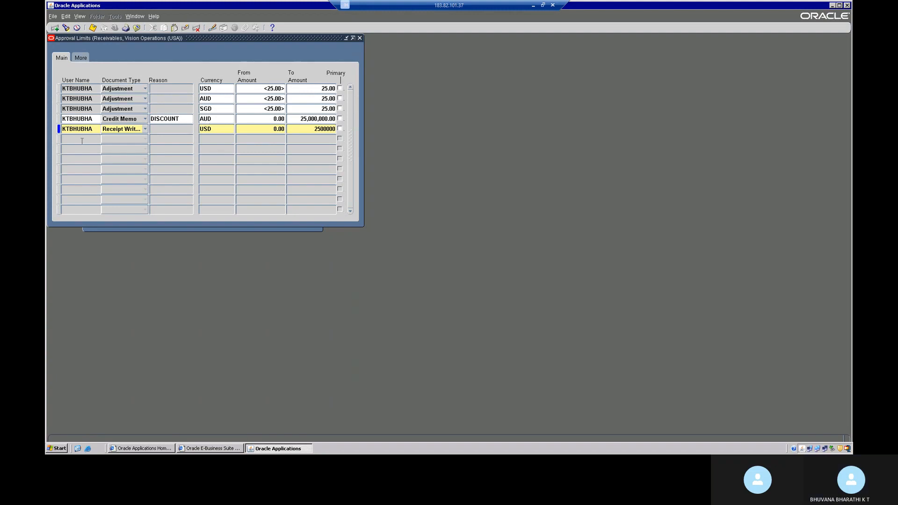
Start a sixth approval limit row with the same user's login name and document type Refund
{"action": "left_click", "coordinate": [81, 137]}
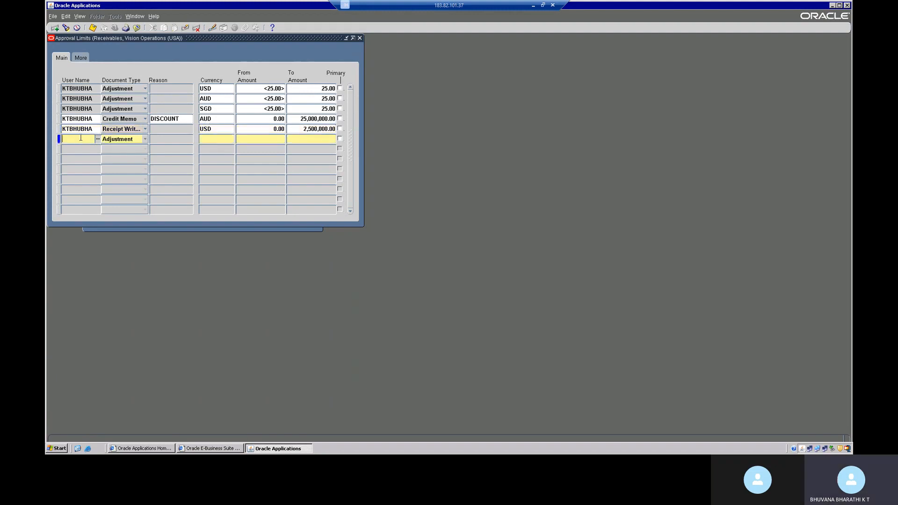
{"action": "type", "text": "KTBHUBHA"}
{"action": "key", "text": "Tab"}
{"action": "left_click", "coordinate": [116, 140]}
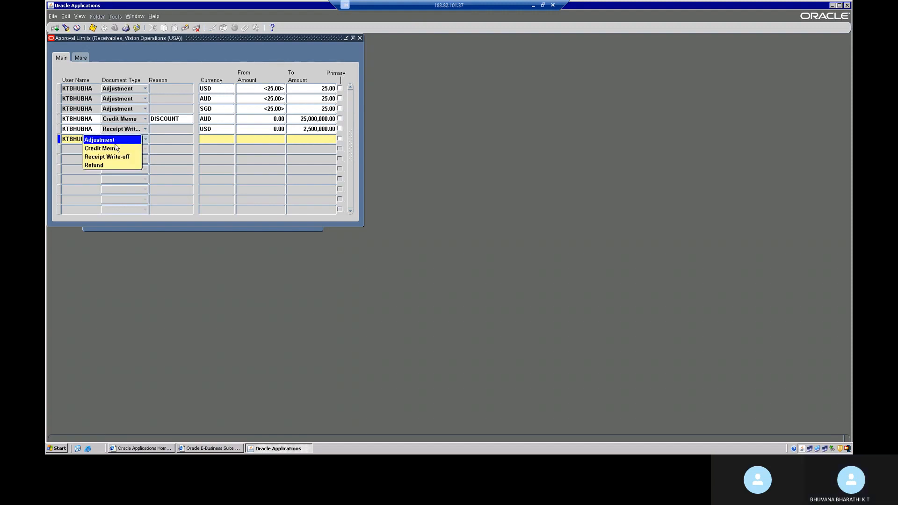
{"action": "left_click", "coordinate": [114, 165]}
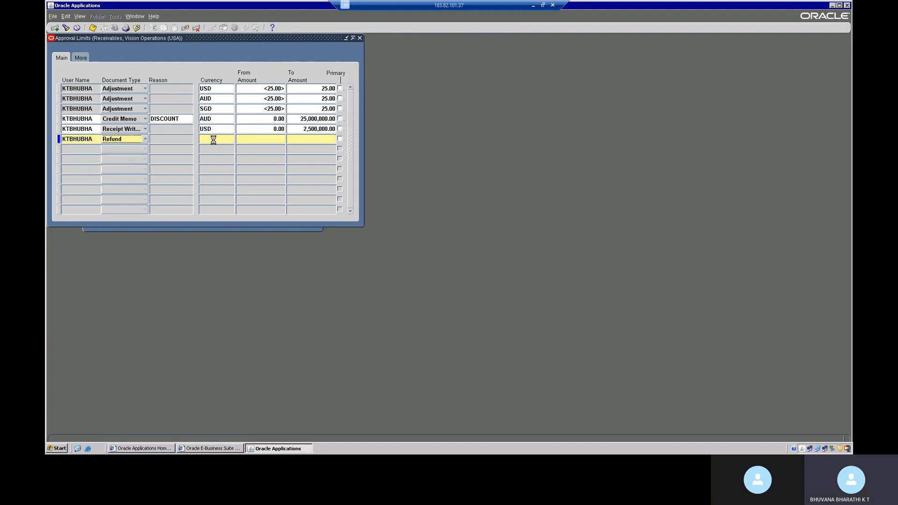
Set the Refund limit's currency to USD, its From Amount to 0 and its To Amount to 25000000
{"action": "left_click", "coordinate": [214, 139]}
{"action": "type", "text": "USD"}
{"action": "key", "text": "Tab"}
{"action": "type", "text": "0"}
{"action": "key", "text": "Tab"}
{"action": "type", "text": "25000000"}
Try to correct the Receipt Write-off limit's To Amount by inserting one more zero into the existing figure
{"action": "double_click", "coordinate": [318, 129]}
{"action": "left_click", "coordinate": [317, 129]}
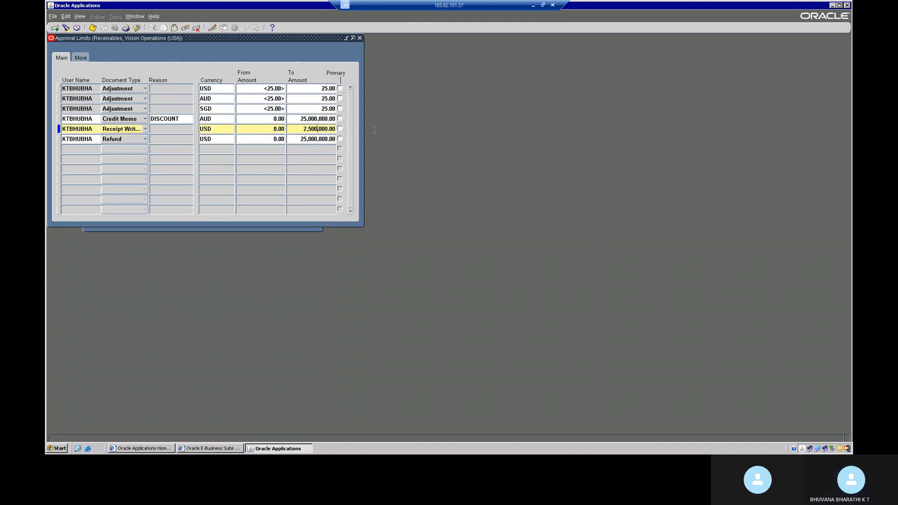
{"action": "type", "text": "0"}
{"action": "left_click", "coordinate": [219, 120]}
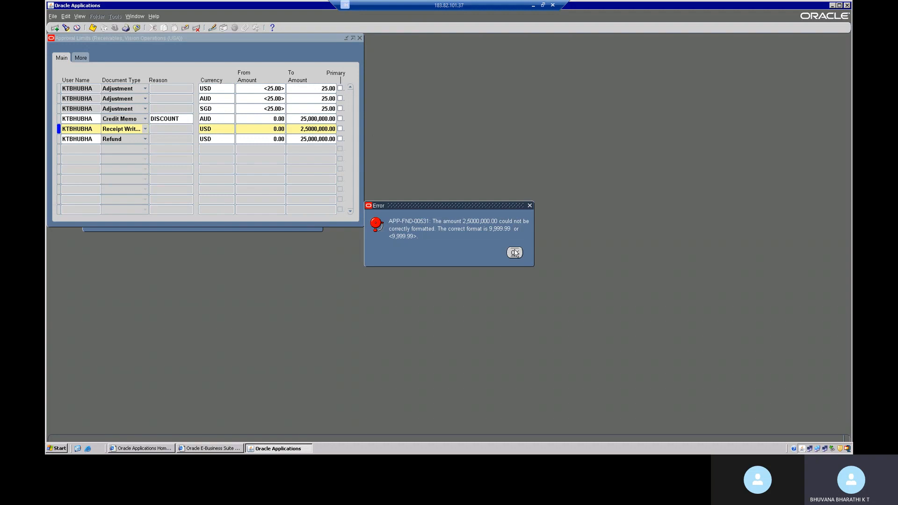
{"action": "left_click", "coordinate": [514, 252]}
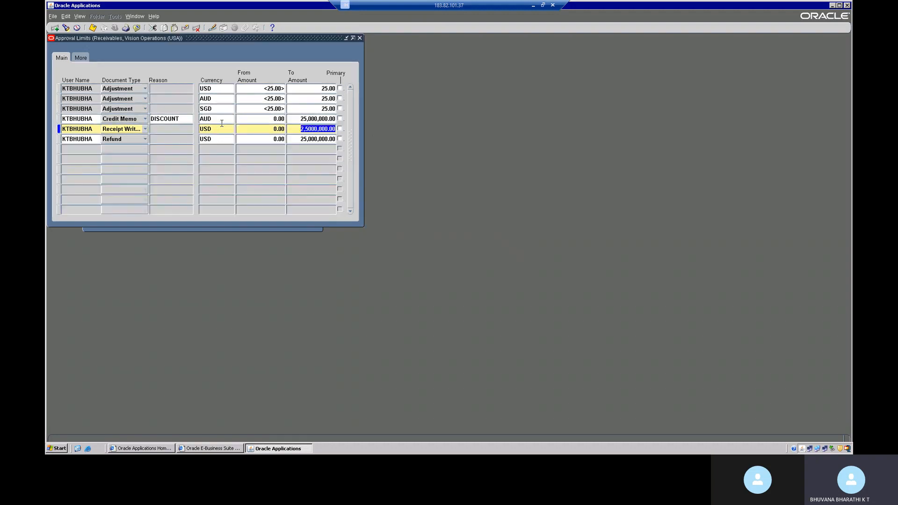
{"action": "left_click", "coordinate": [230, 138]}
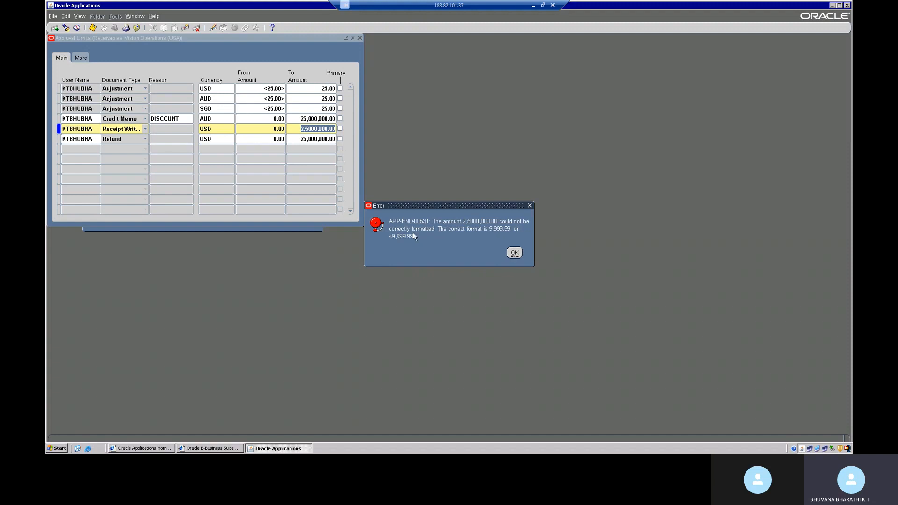
{"action": "left_click", "coordinate": [514, 253]}
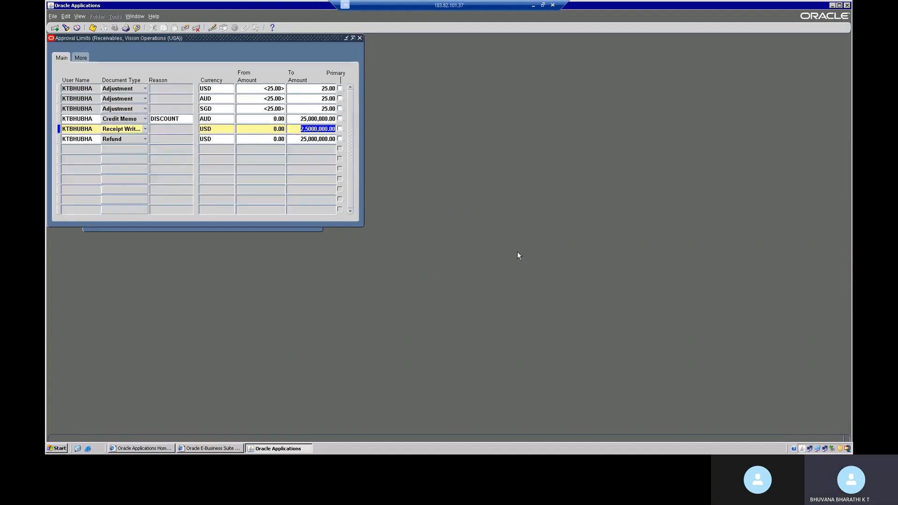
Replace the Receipt Write-off limit's To Amount with 25000000 and save the approval limits
{"action": "key", "text": "BackSpace"}
{"action": "type", "text": "250"}
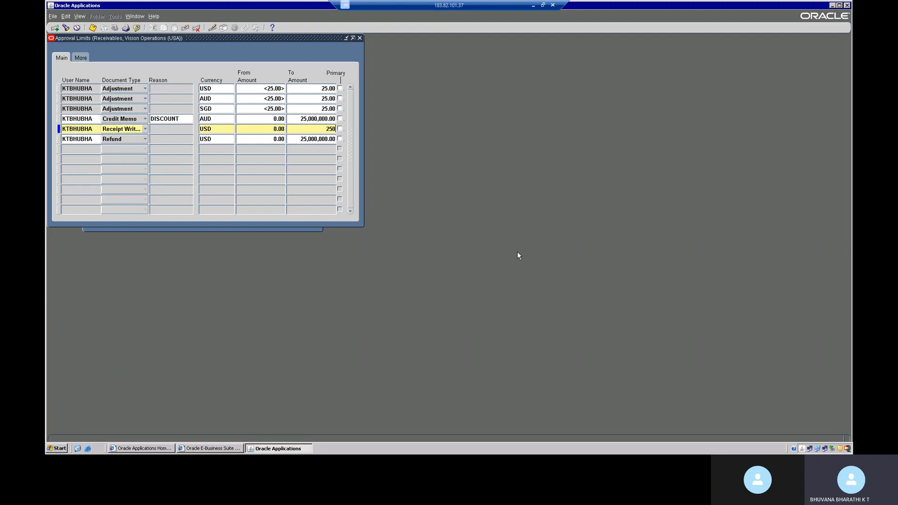
{"action": "type", "text": "00000"}
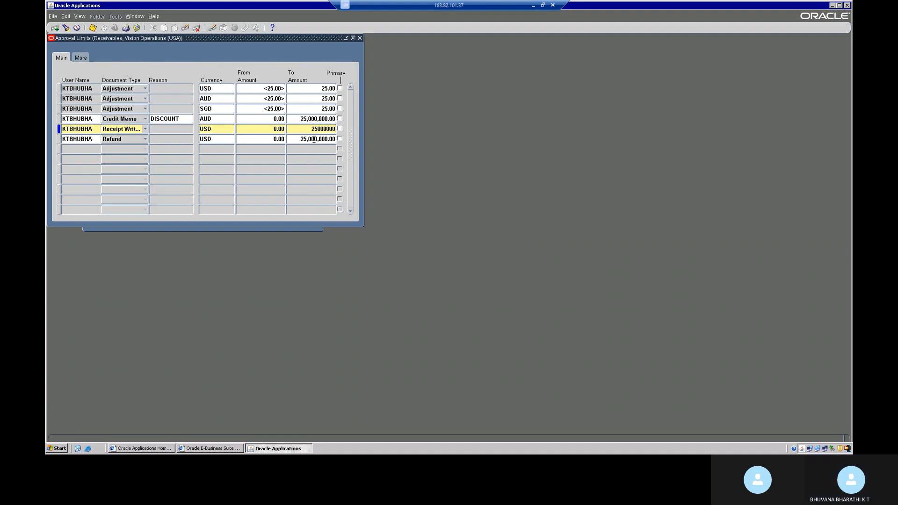
{"action": "key", "text": "Tab"}
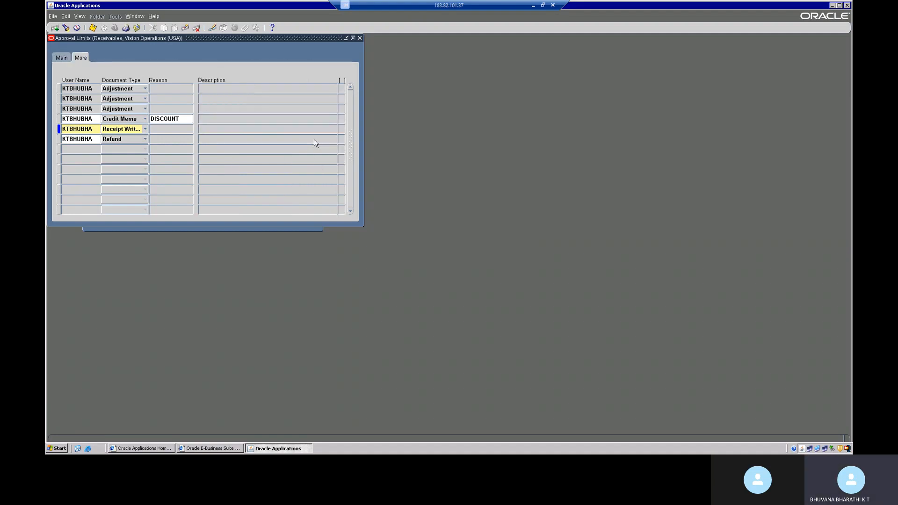
{"action": "key", "text": "ctrl+s"}
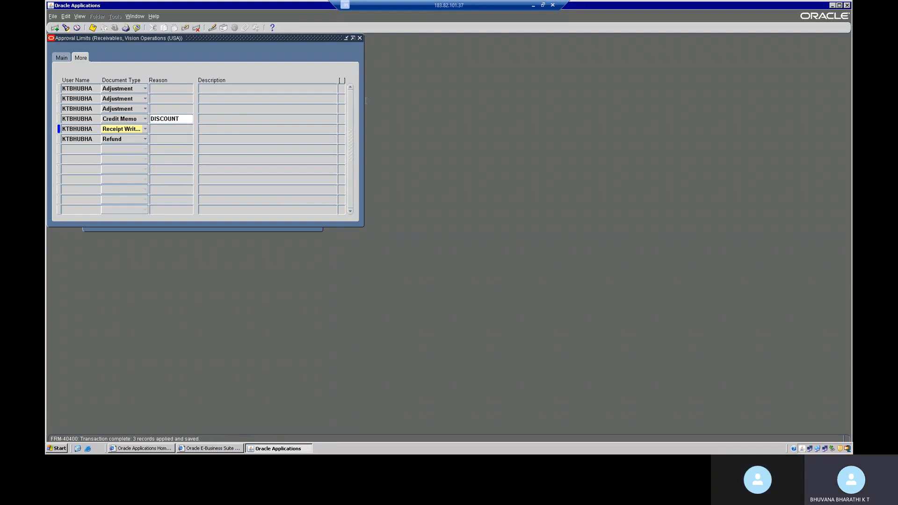
Close the approval limits and open the Transactions form
{"action": "left_click", "coordinate": [360, 38]}
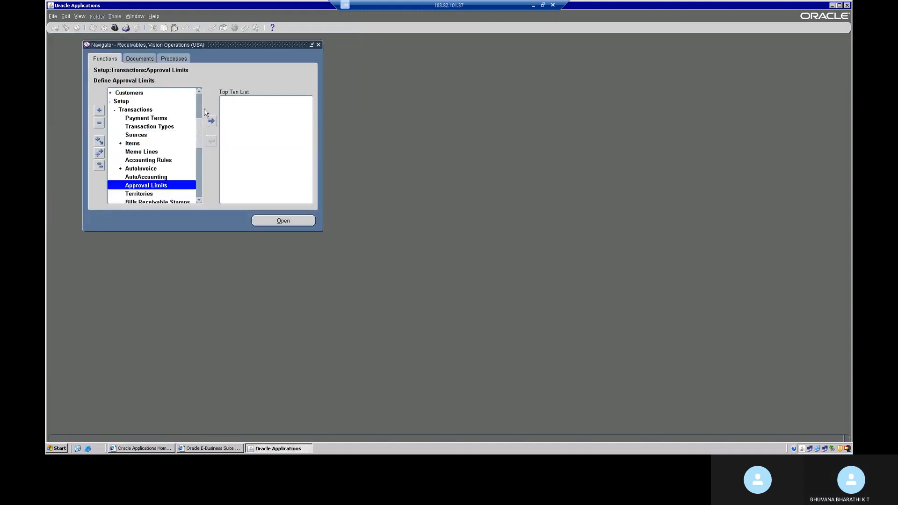
{"action": "scroll", "coordinate": [205, 120], "scroll_direction": "up", "scroll_amount": 3}
{"action": "left_click", "coordinate": [136, 119]}
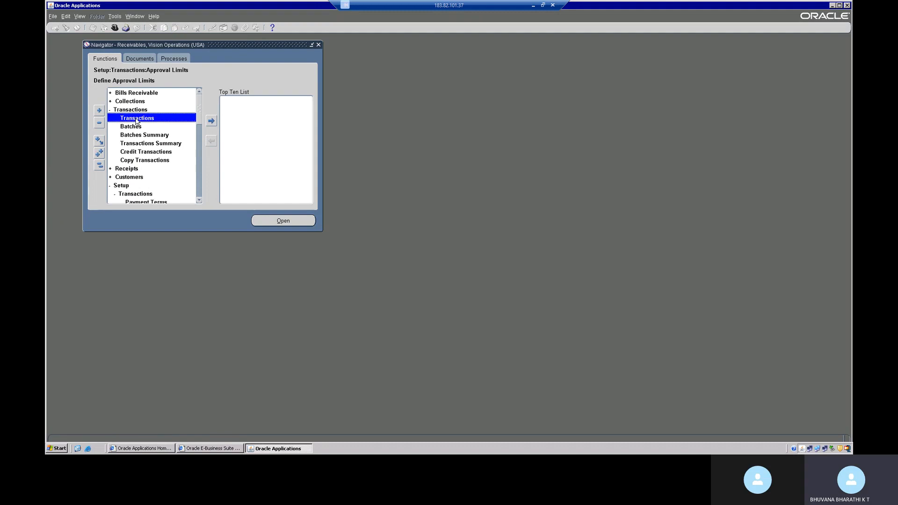
{"action": "double_click", "coordinate": [135, 118]}
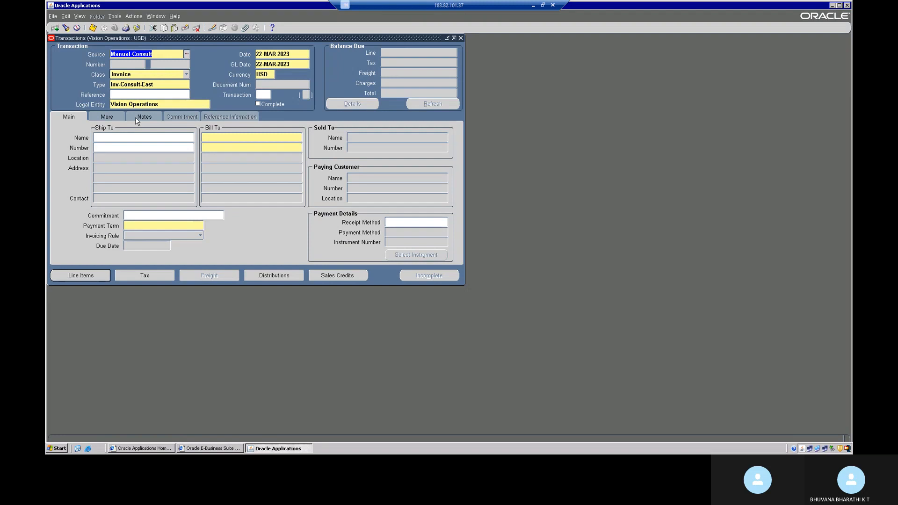
Query the transactions for invoice number 500986
{"action": "left_click", "coordinate": [165, 65]}
{"action": "key", "text": "F11"}
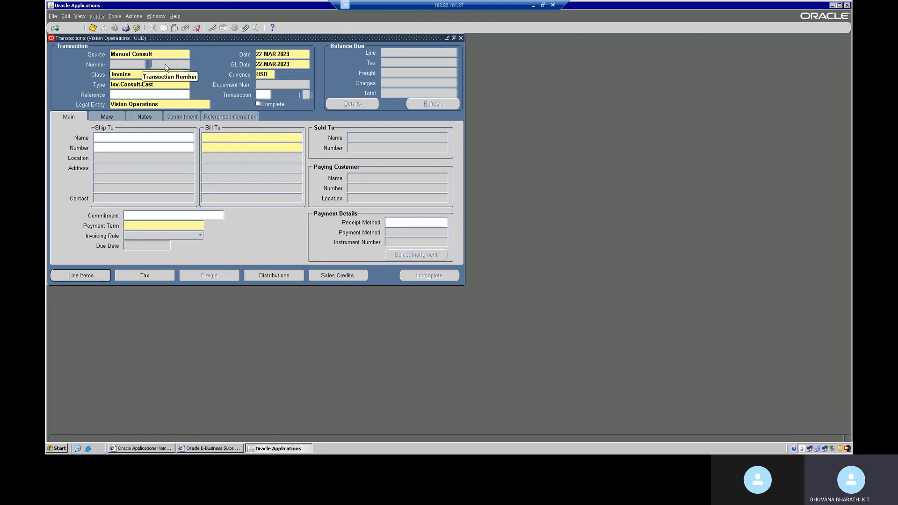
{"action": "left_click", "coordinate": [165, 65]}
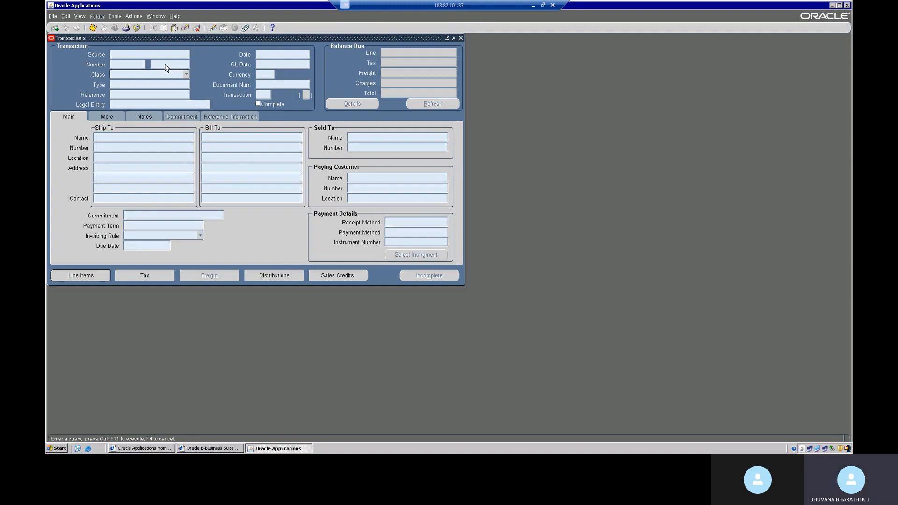
{"action": "type", "text": "500986"}
{"action": "key", "text": "ctrl+F11"}
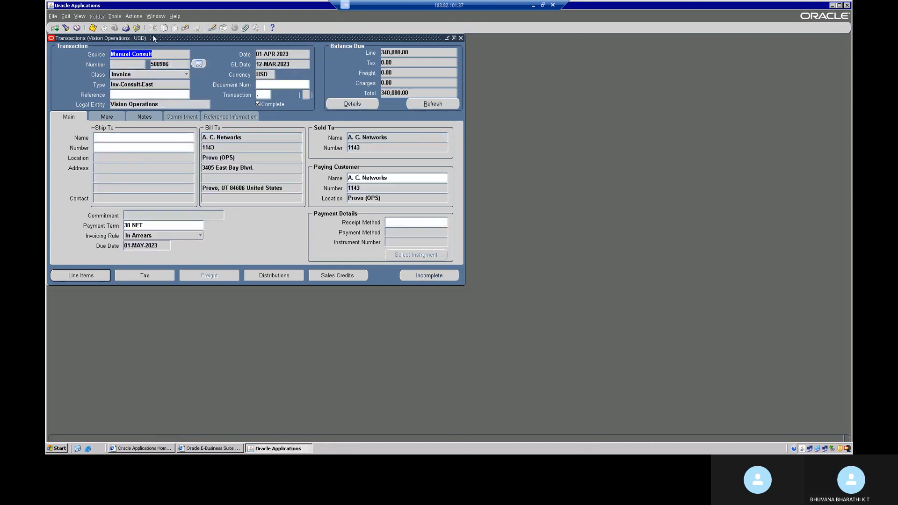
Open the invoice's adjustments and start an adjustment with activity name Write-Off and type Invoice
{"action": "left_click", "coordinate": [134, 17]}
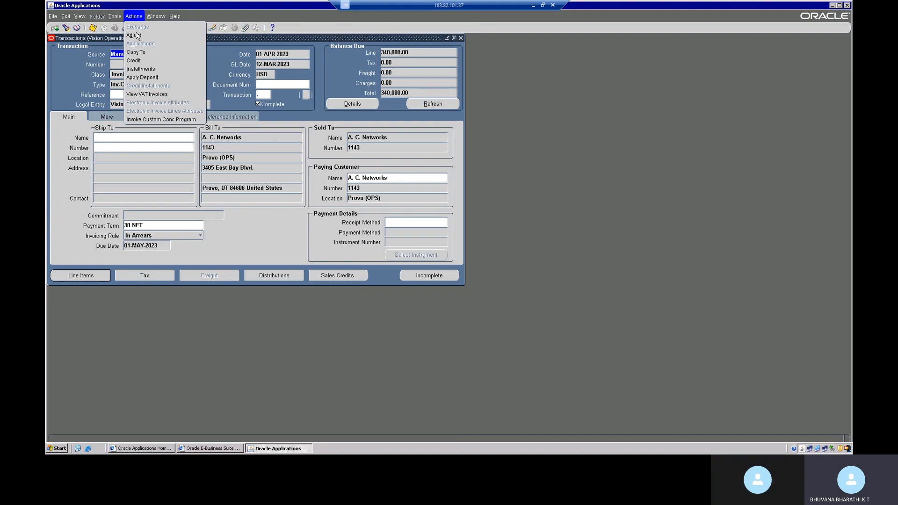
{"action": "left_click", "coordinate": [136, 33]}
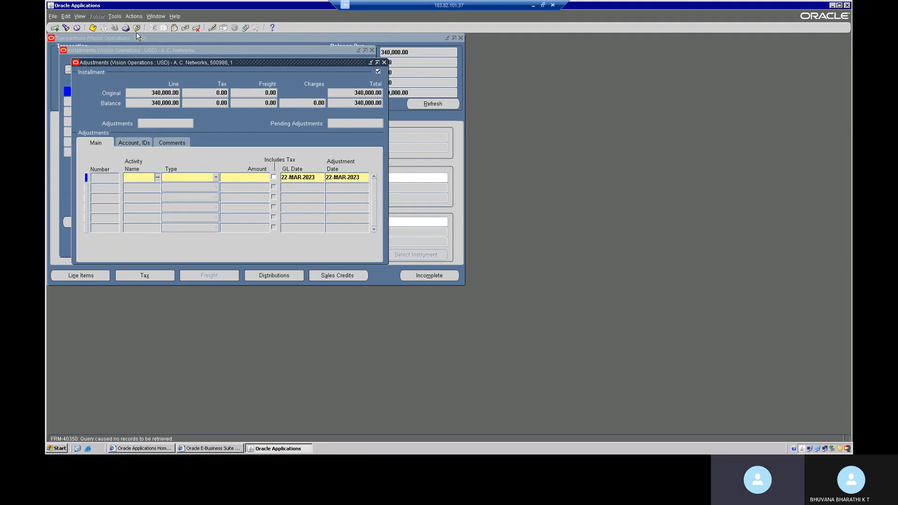
{"action": "left_click", "coordinate": [157, 180]}
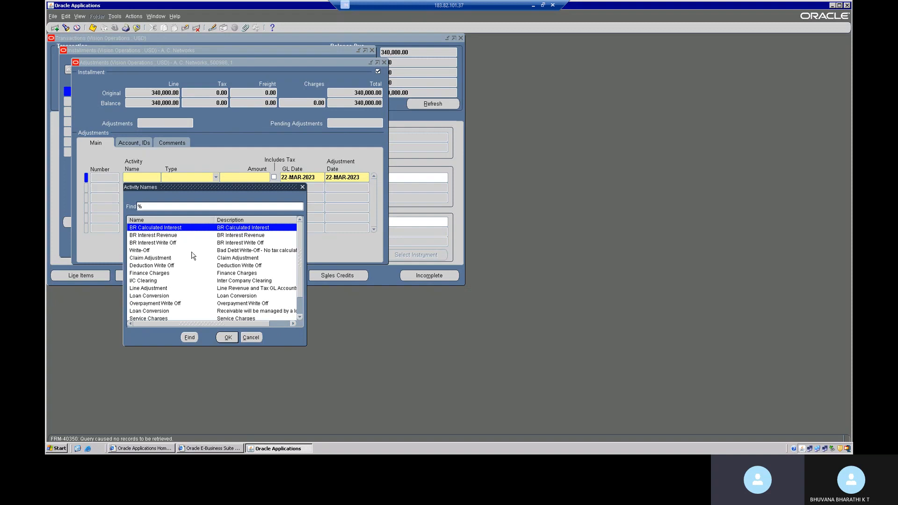
{"action": "left_click", "coordinate": [246, 251]}
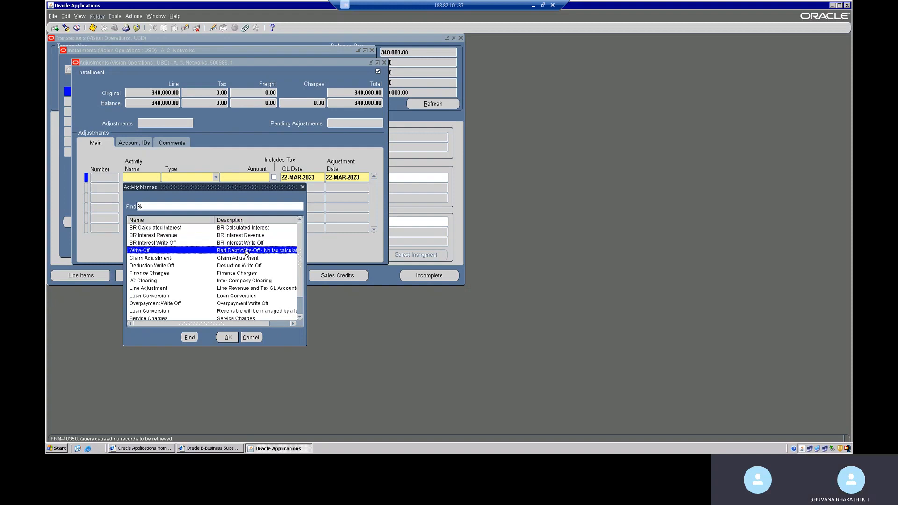
{"action": "left_click", "coordinate": [226, 339]}
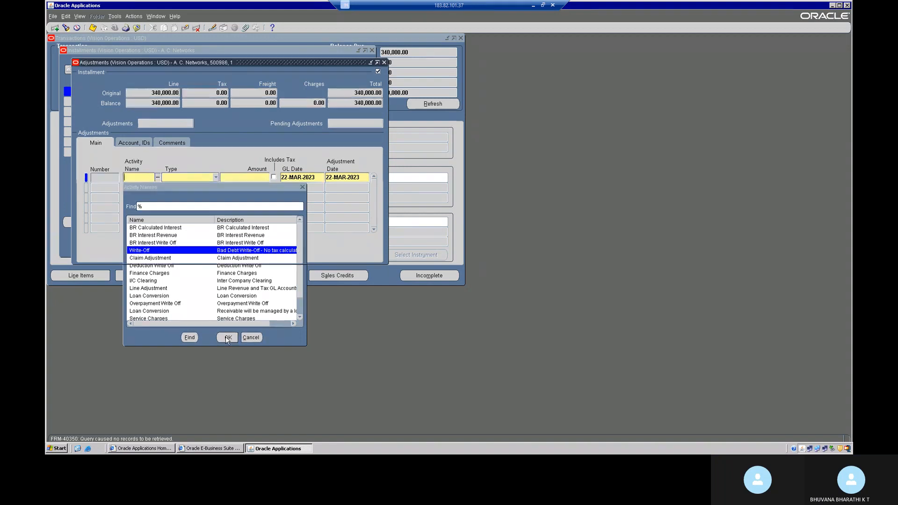
{"action": "left_click", "coordinate": [198, 181]}
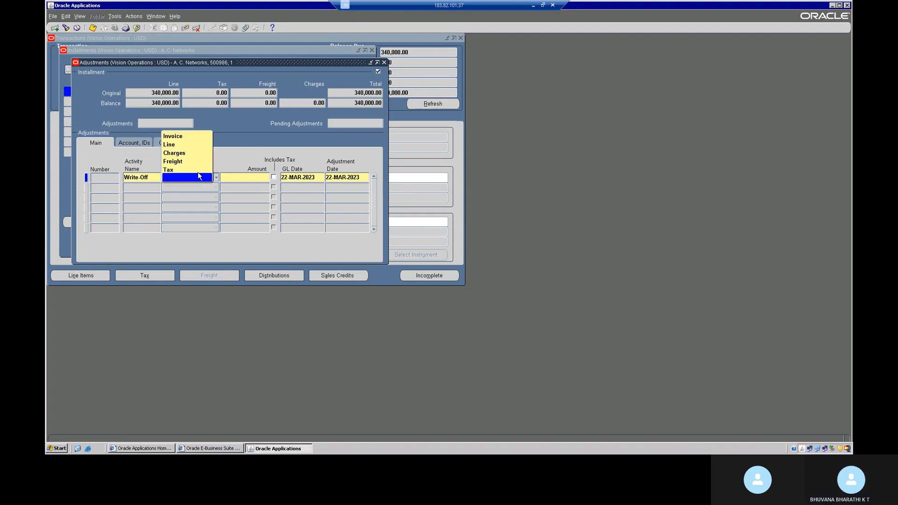
{"action": "left_click", "coordinate": [192, 136]}
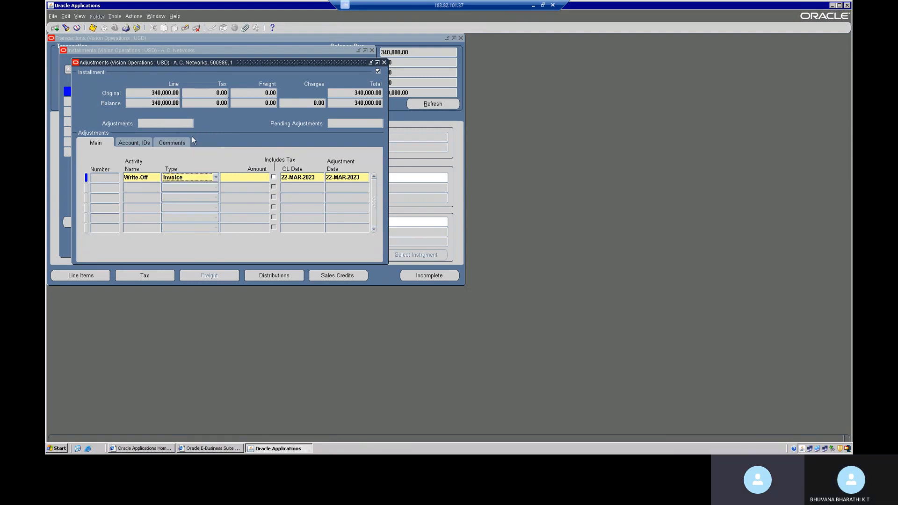
Try to set the Write-Off adjustment's amount to 25
{"action": "left_click", "coordinate": [237, 177]}
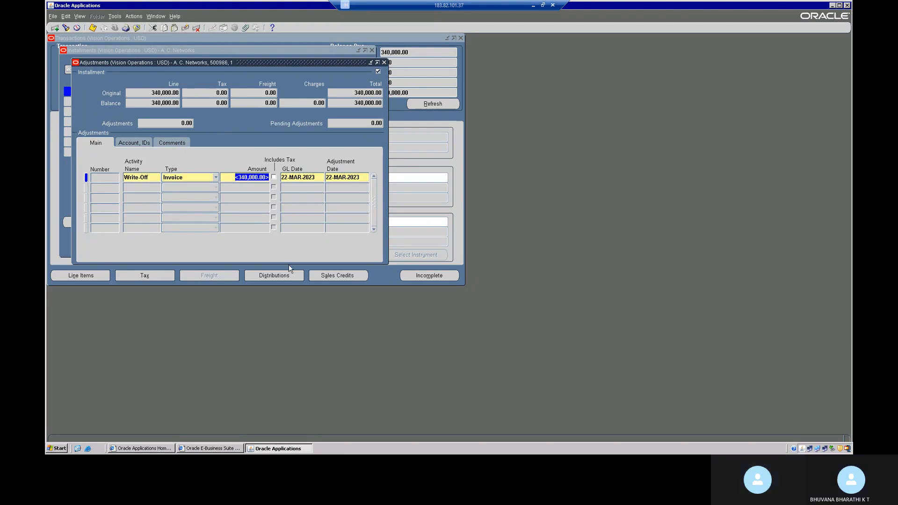
{"action": "type", "text": "2"}
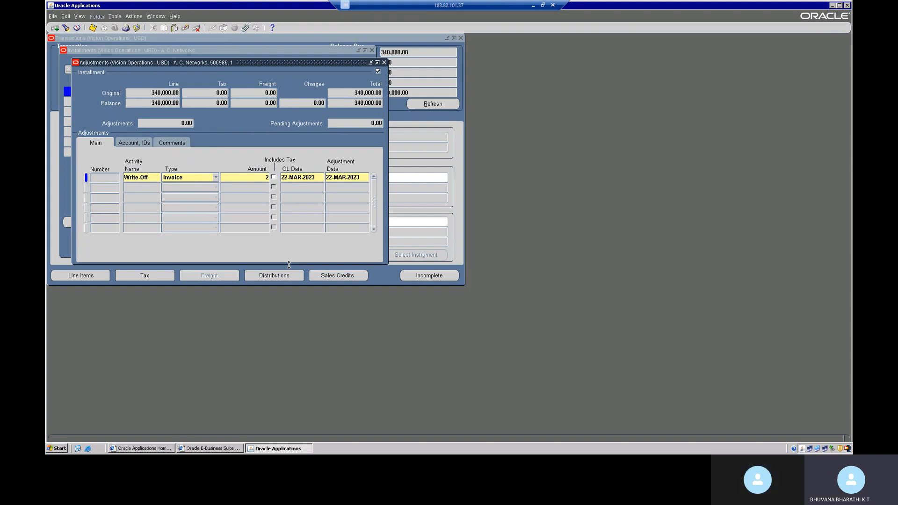
{"action": "type", "text": "5"}
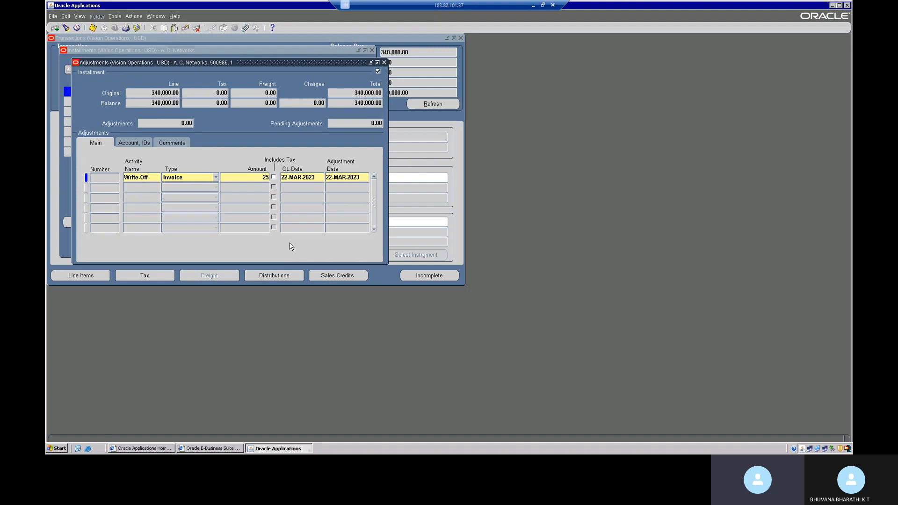
{"action": "key", "text": "Tab"}
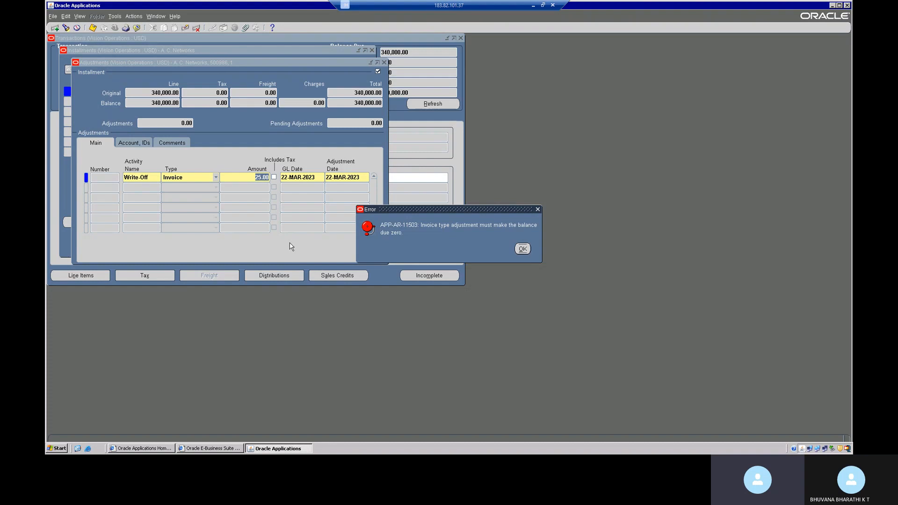
{"action": "left_click", "coordinate": [522, 248]}
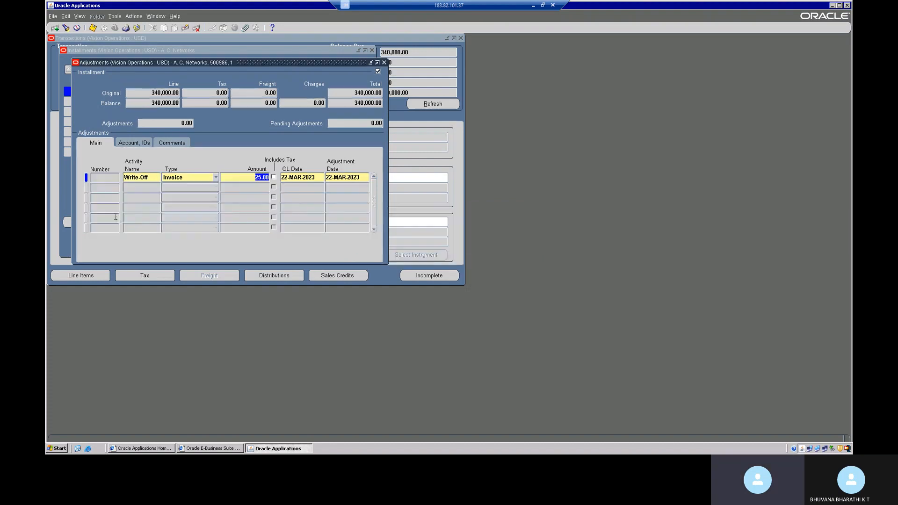
Try to set the Write-Off adjustment's amount to -25
{"action": "type", "text": "-25"}
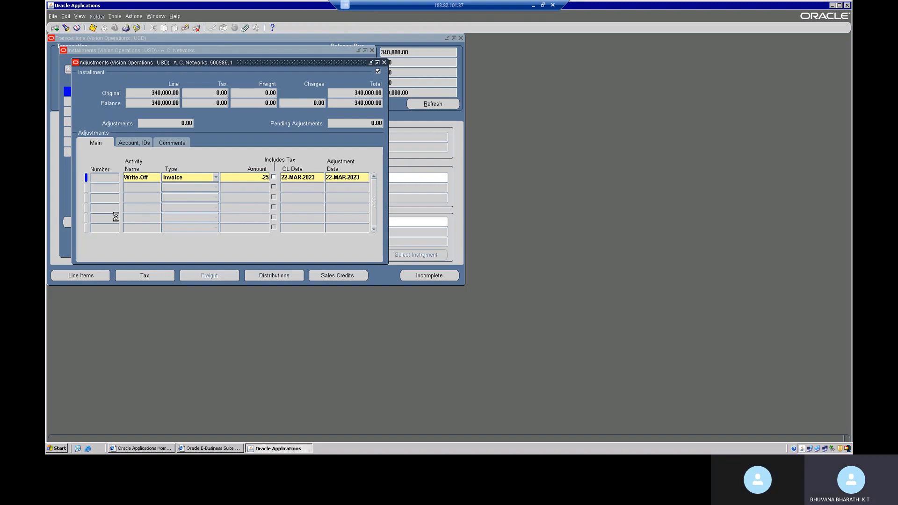
{"action": "key", "text": "Tab"}
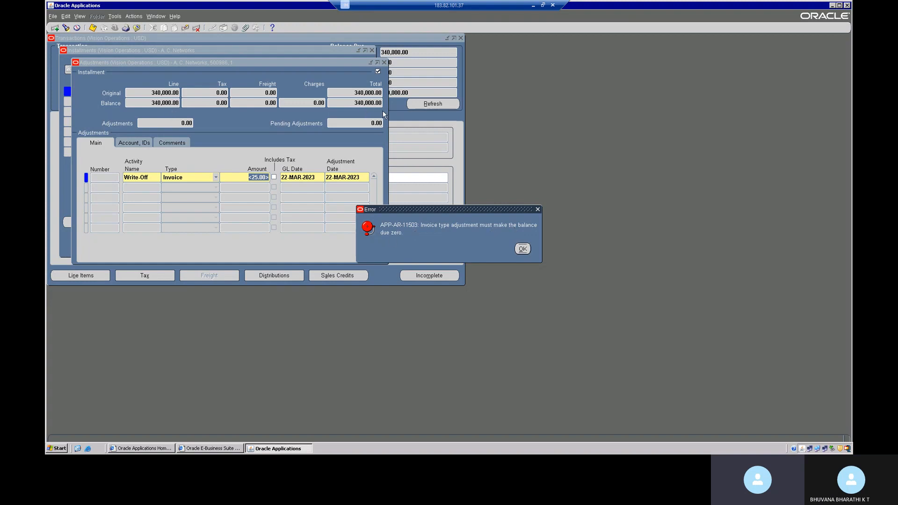
{"action": "left_click", "coordinate": [523, 248]}
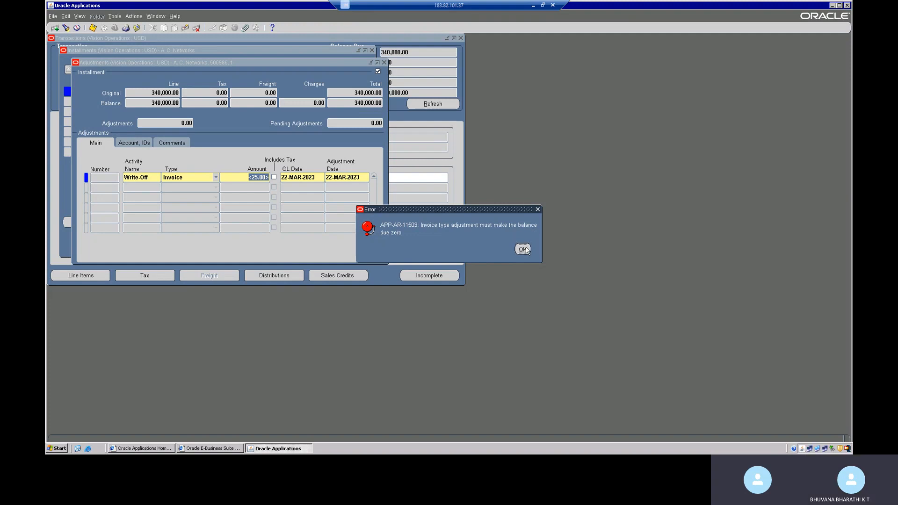
{"action": "left_click", "coordinate": [384, 62]}
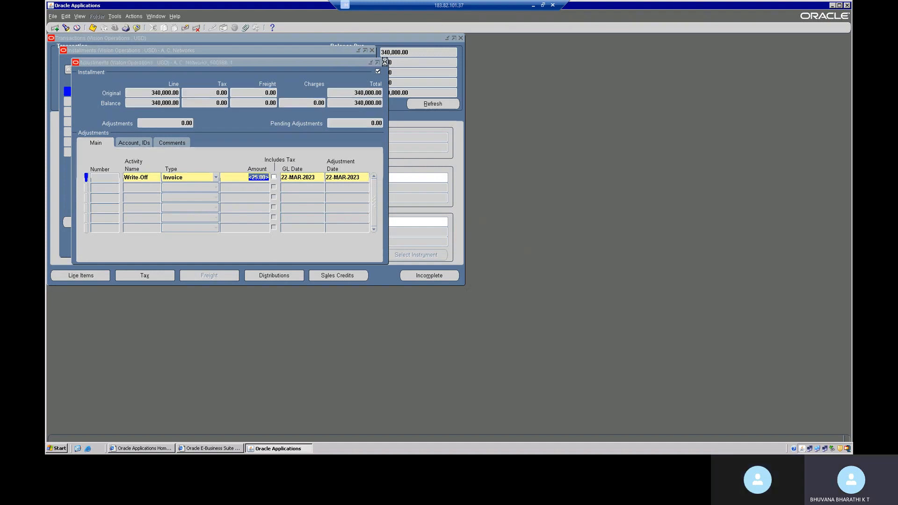
{"action": "left_click", "coordinate": [522, 249]}
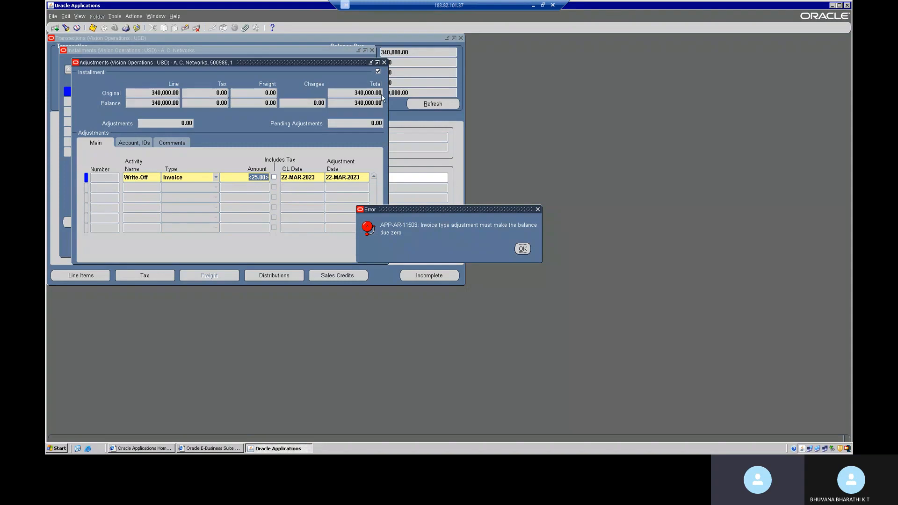
Clear the unsaved adjustment and close the invoice's adjustments, installments and transaction windows
{"action": "key", "text": "F6"}
{"action": "left_click", "coordinate": [384, 62]}
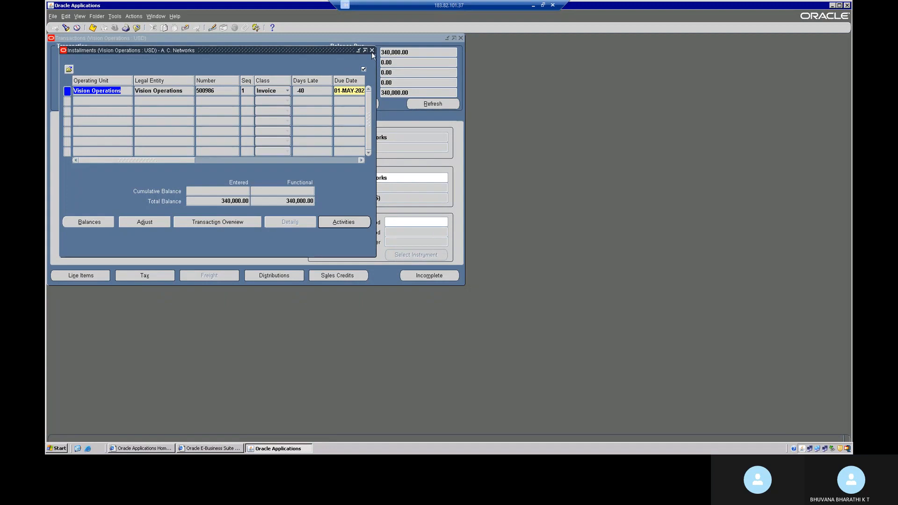
{"action": "left_click", "coordinate": [372, 51]}
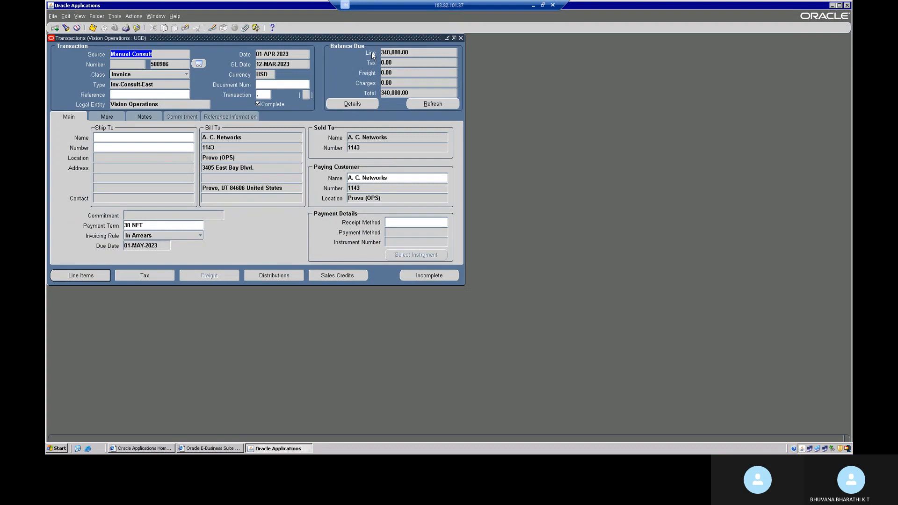
{"action": "left_click", "coordinate": [460, 38]}
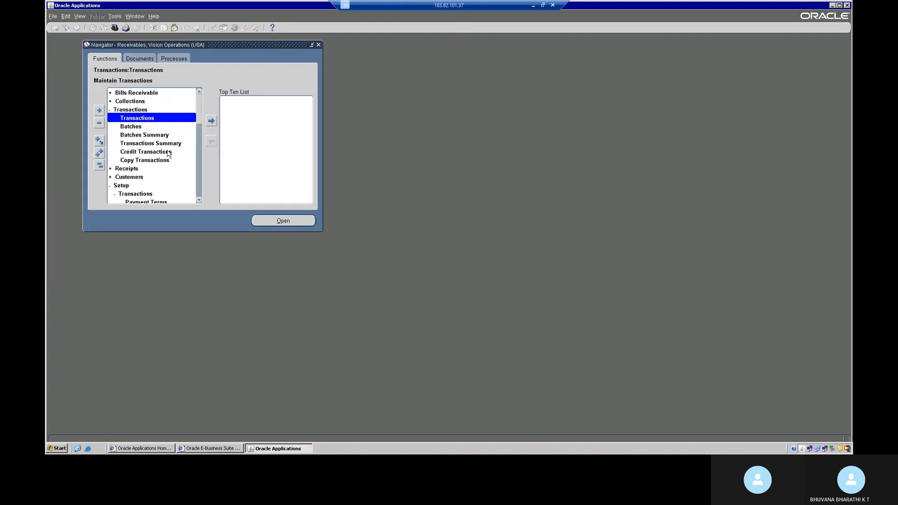
Open the Receipts form from the Receipts functions
{"action": "double_click", "coordinate": [139, 170]}
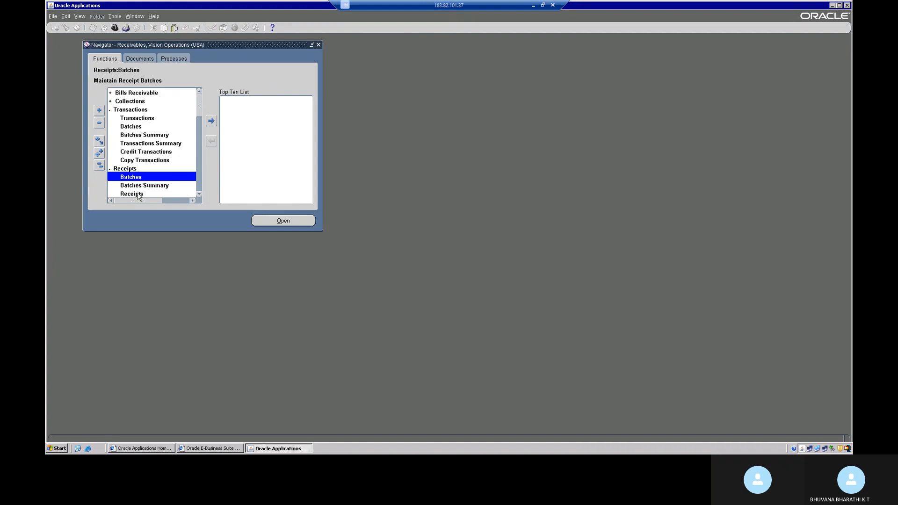
{"action": "left_click", "coordinate": [137, 193]}
{"action": "double_click", "coordinate": [138, 194]}
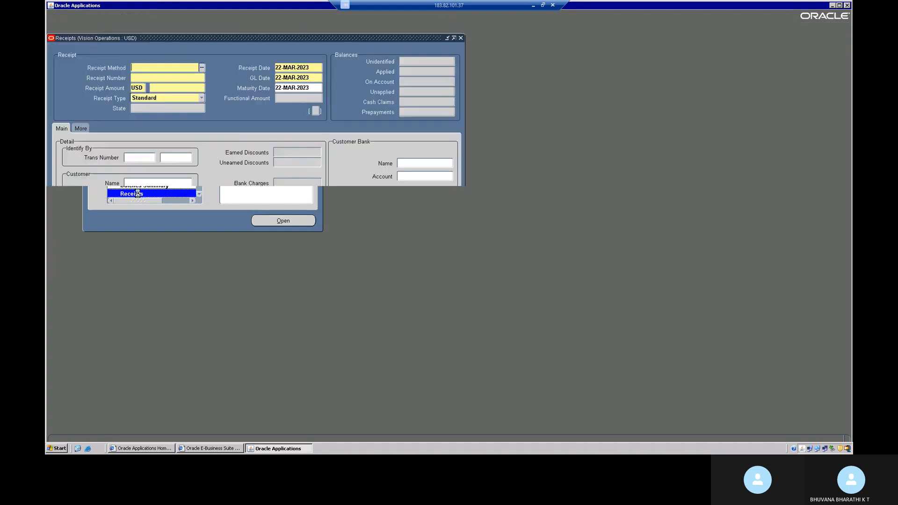
Enter a receipt with method Cash, receipt number 500986 and an amount of 339985 USD
{"action": "left_click", "coordinate": [202, 68]}
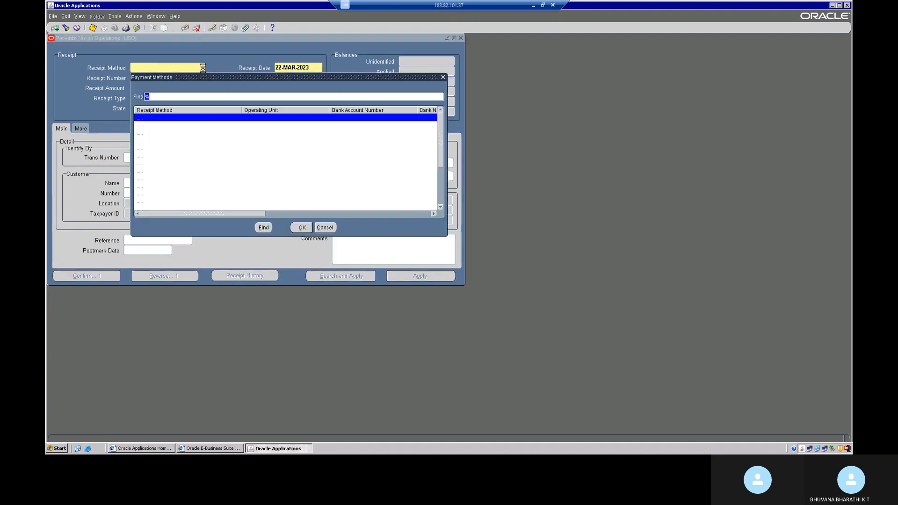
{"action": "left_click", "coordinate": [178, 156]}
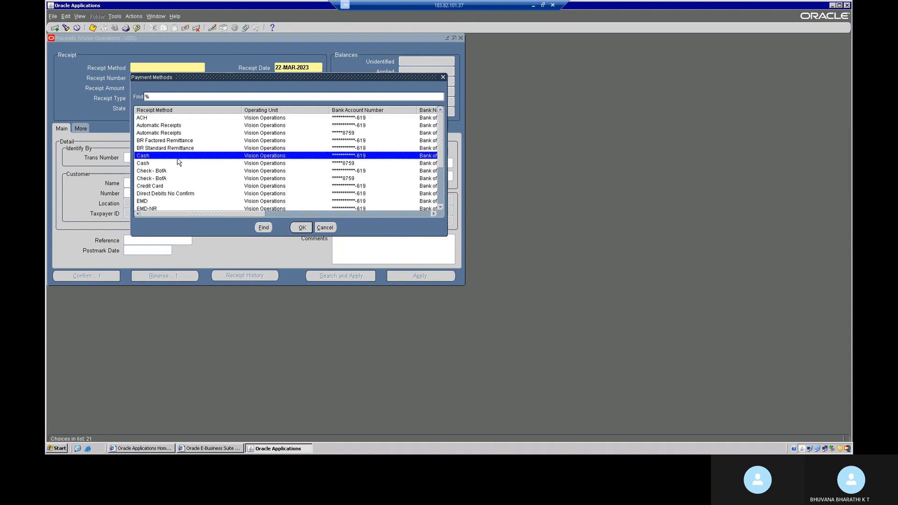
{"action": "left_click", "coordinate": [301, 228]}
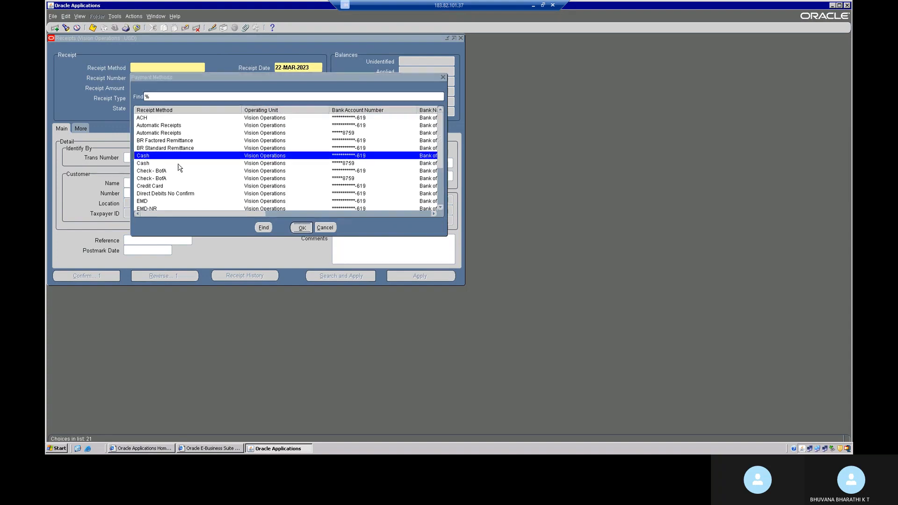
{"action": "left_click", "coordinate": [149, 79]}
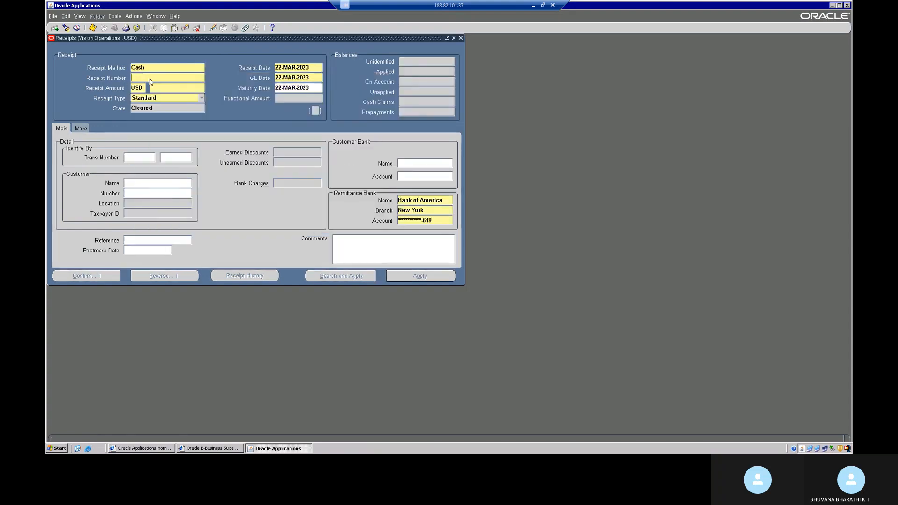
{"action": "type", "text": "500986"}
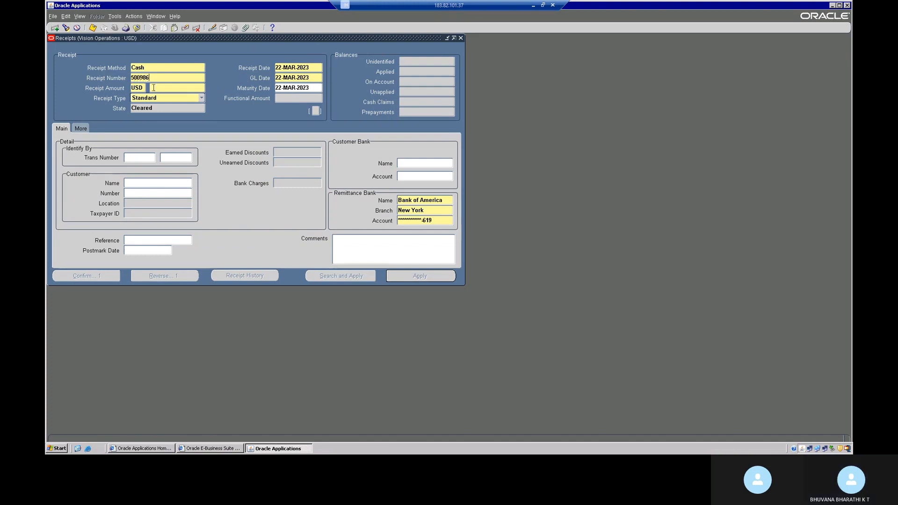
{"action": "left_click", "coordinate": [153, 88]}
{"action": "type", "text": "33"}
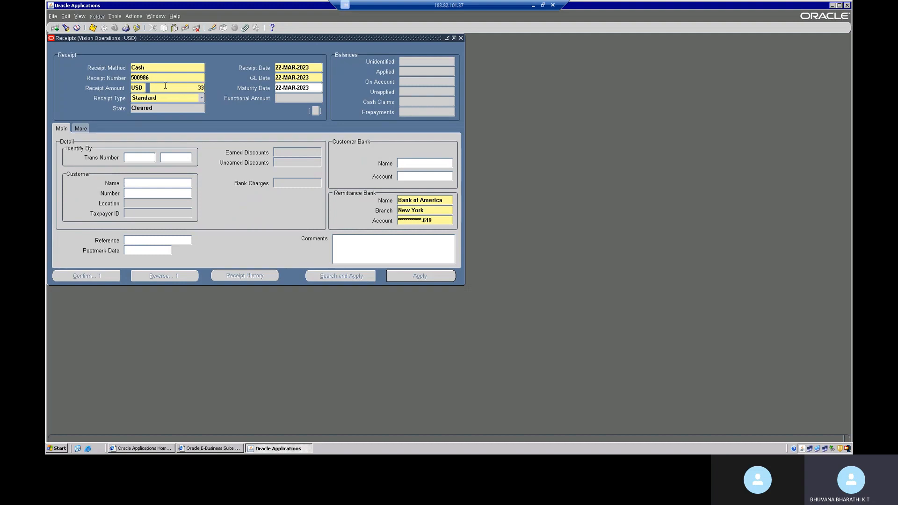
{"action": "type", "text": "9985"}
Find customers starting with A and assign A. C. Networks as the receipt's customer
{"action": "left_click", "coordinate": [146, 186]}
{"action": "left_click", "coordinate": [189, 183]}
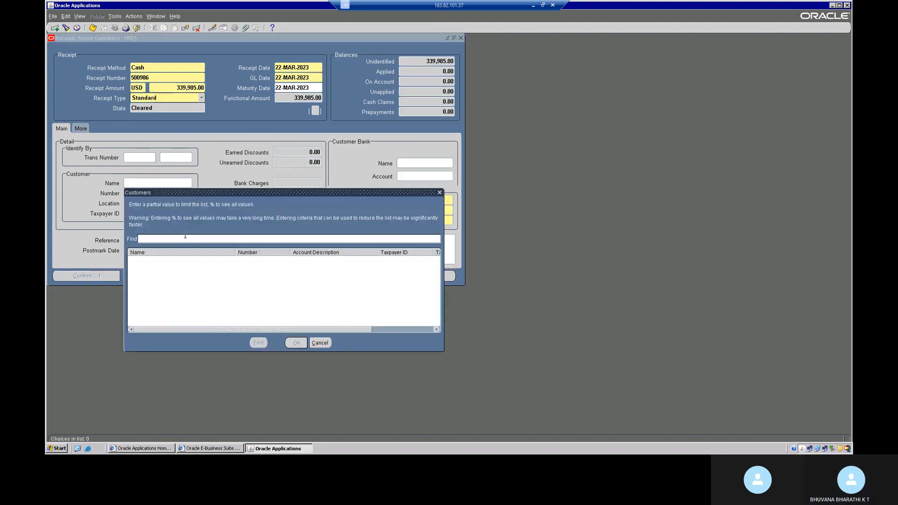
{"action": "type", "text": "A%"}
{"action": "left_click", "coordinate": [264, 345]}
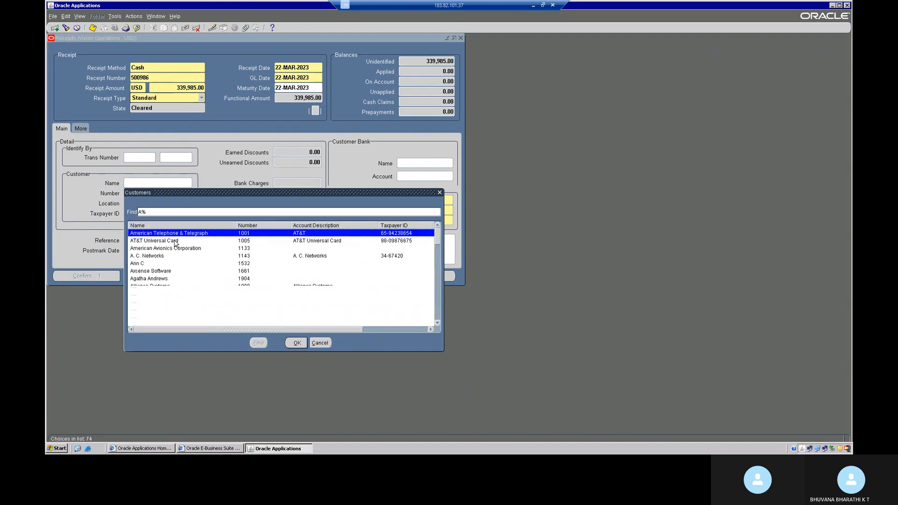
{"action": "left_click", "coordinate": [295, 255]}
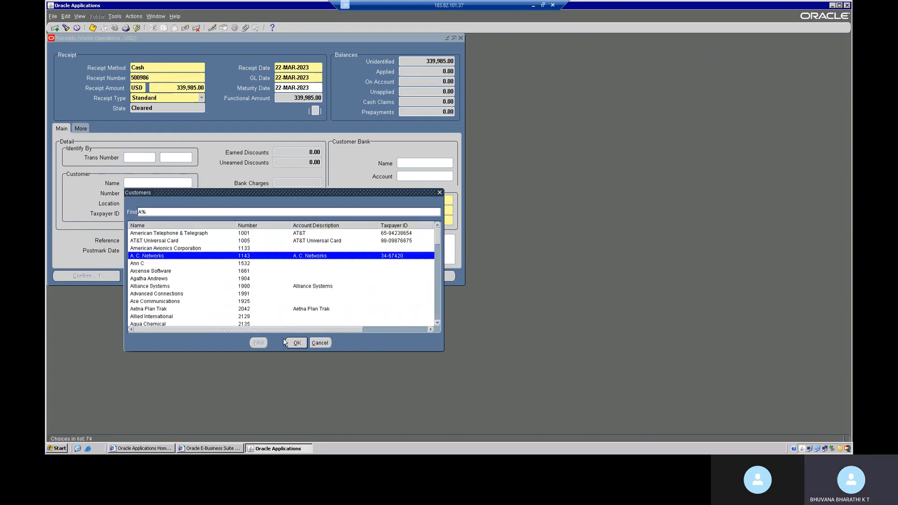
{"action": "left_click", "coordinate": [288, 344]}
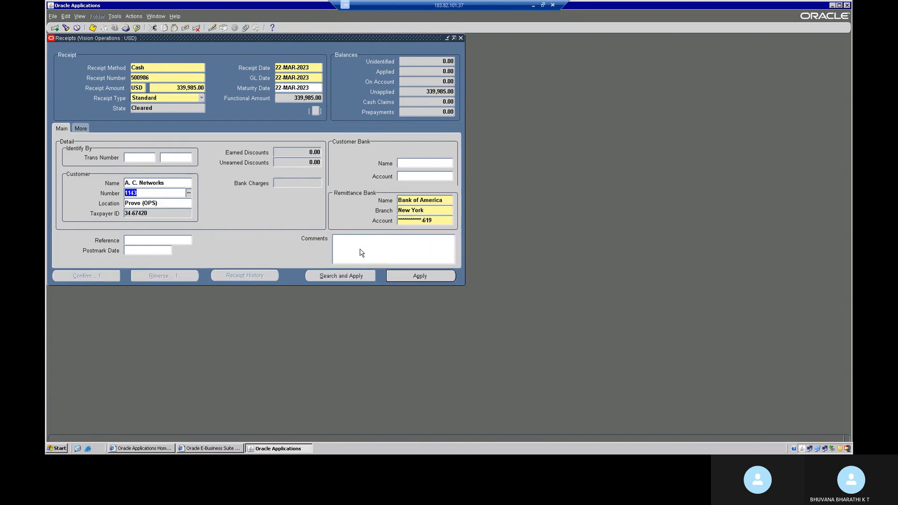
Apply the receipt to invoice 500986 and save the application
{"action": "left_click", "coordinate": [431, 278]}
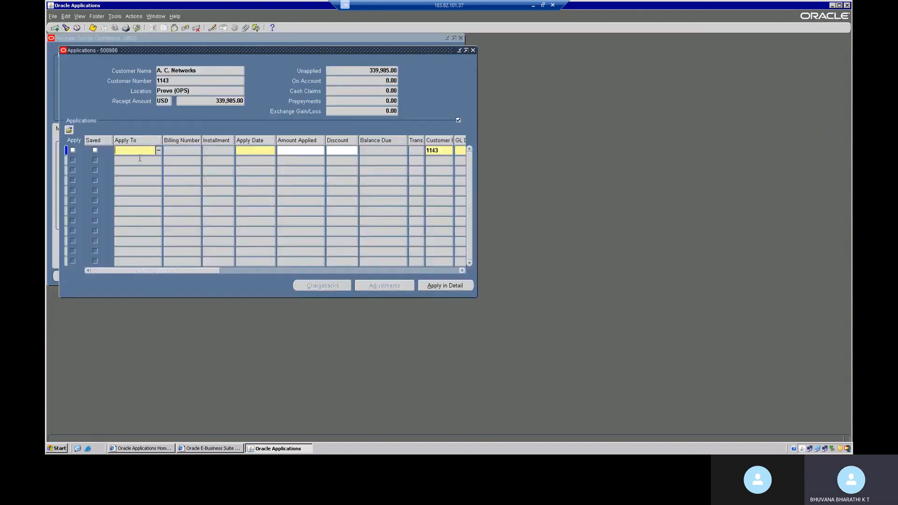
{"action": "type", "text": "500986"}
{"action": "key", "text": "Tab"}
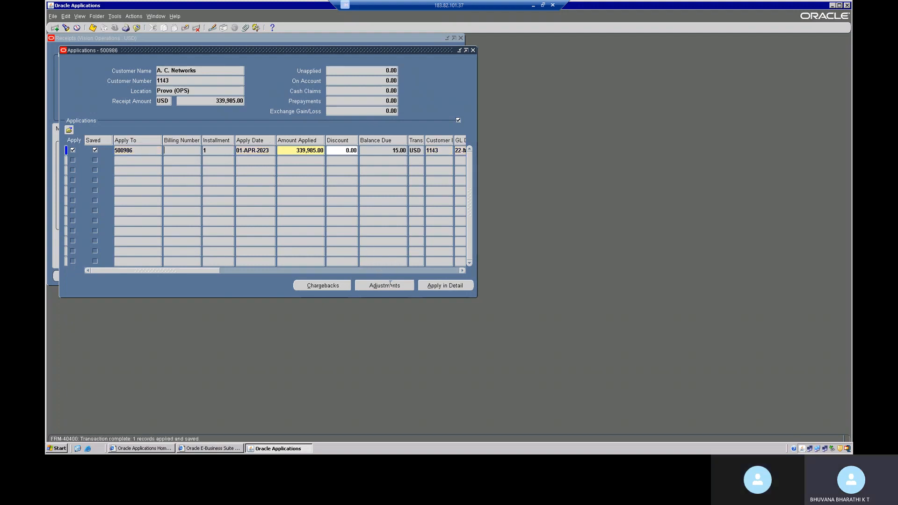
Close the receipt's applications and the receipt, and open the Transactions form
{"action": "left_click", "coordinate": [473, 50]}
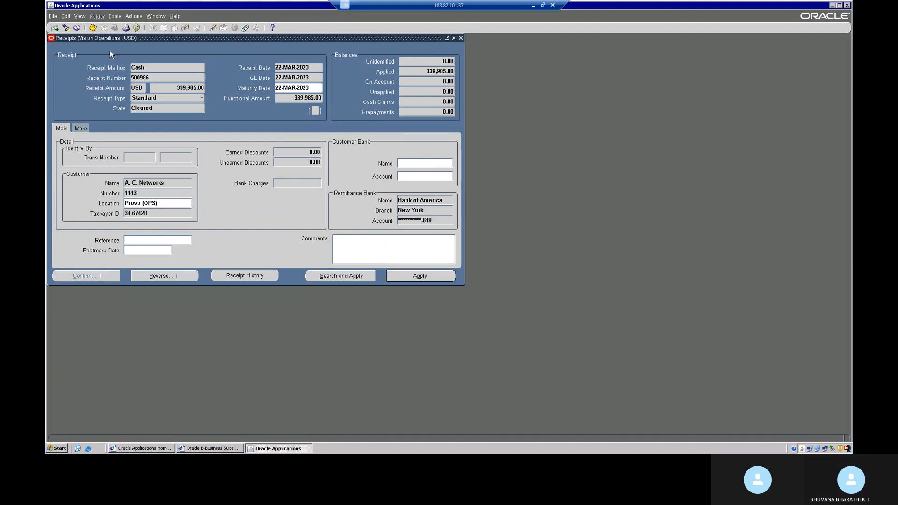
{"action": "left_click", "coordinate": [461, 38]}
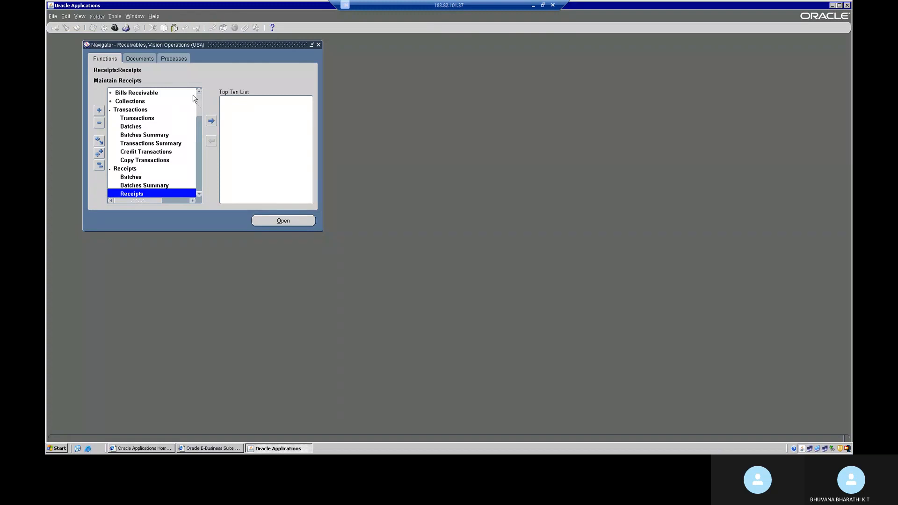
{"action": "left_click", "coordinate": [130, 120]}
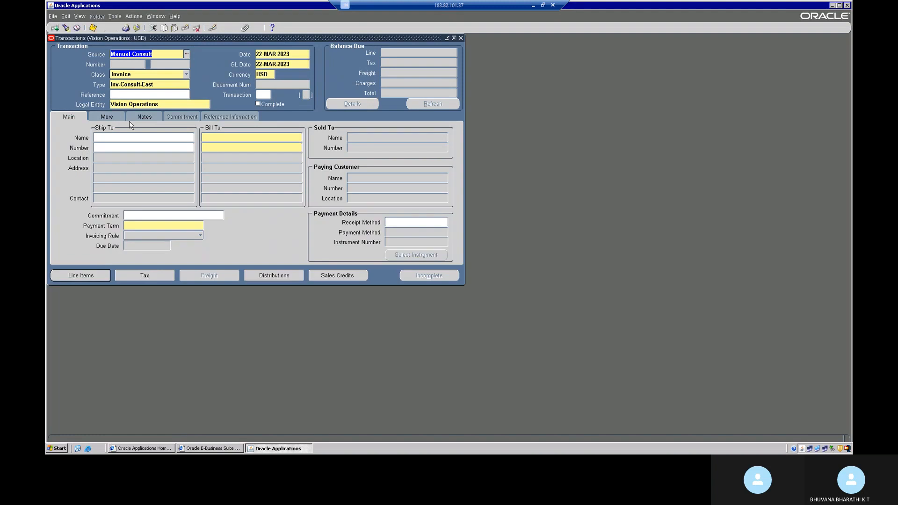
Query the Transactions form for invoice 500986
{"action": "left_click", "coordinate": [172, 66]}
{"action": "key", "text": "F11"}
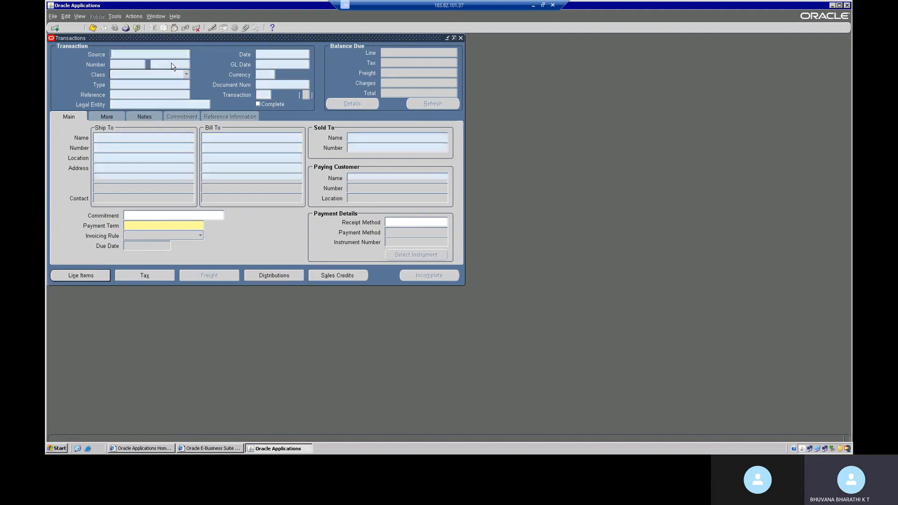
{"action": "type", "text": "5"}
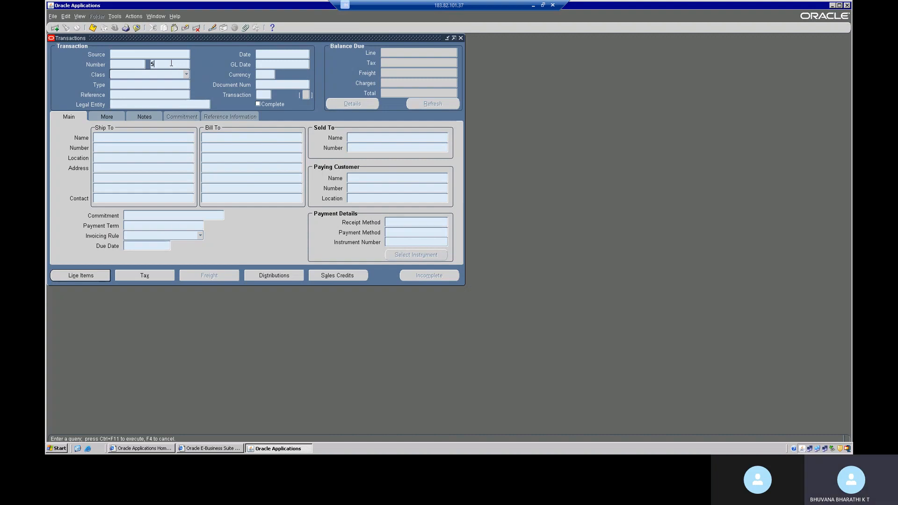
{"action": "type", "text": "00986"}
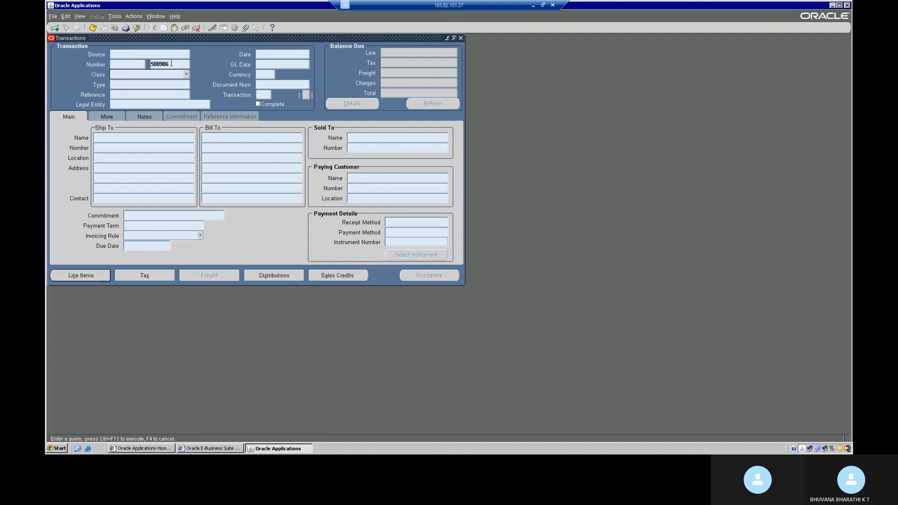
{"action": "key", "text": "ctrl+F11"}
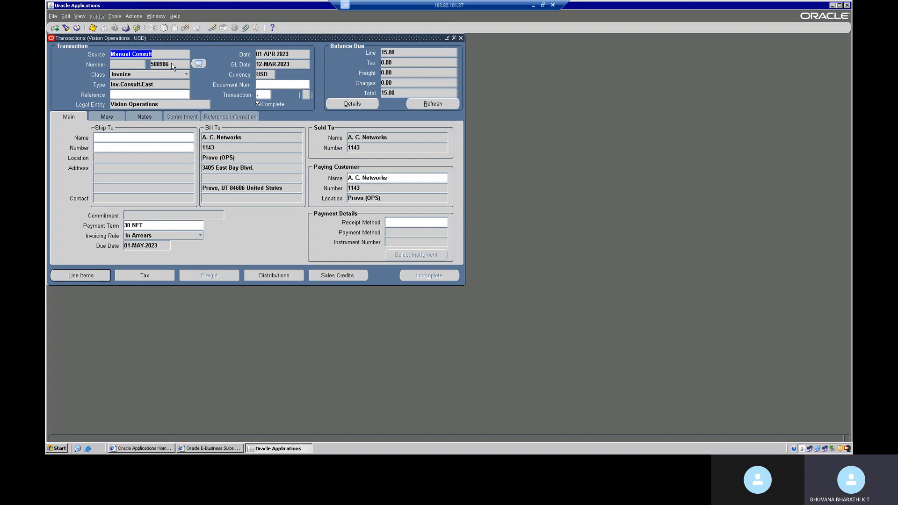
Start an adjustment on the partly paid invoice with activity name Write-Off and type Invoice
{"action": "left_click", "coordinate": [136, 17]}
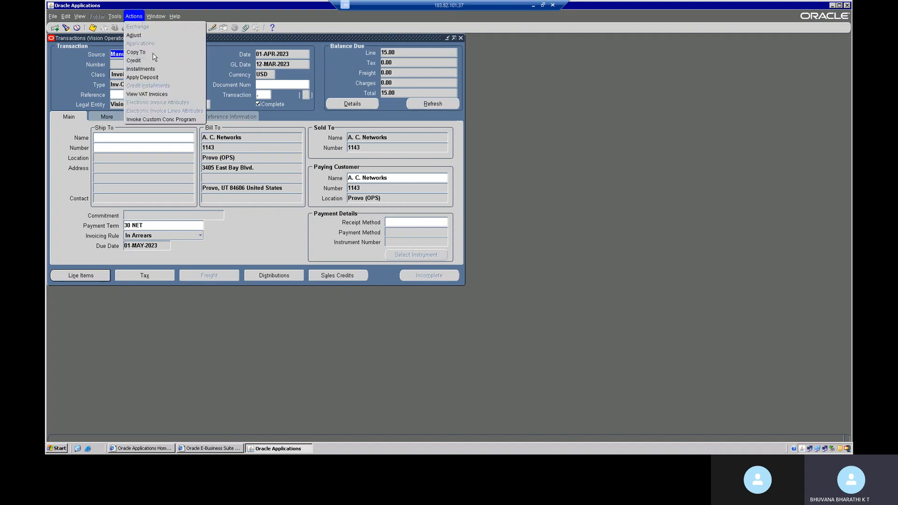
{"action": "left_click", "coordinate": [151, 37]}
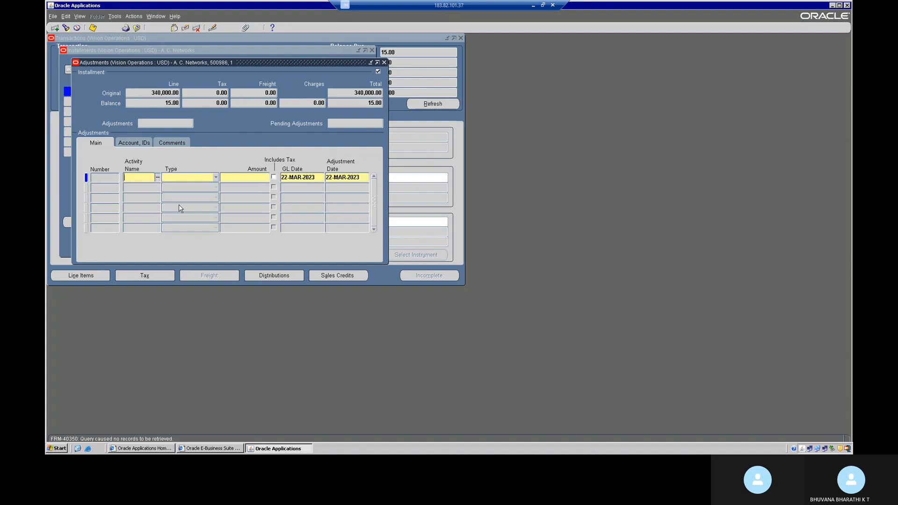
{"action": "left_click", "coordinate": [157, 177]}
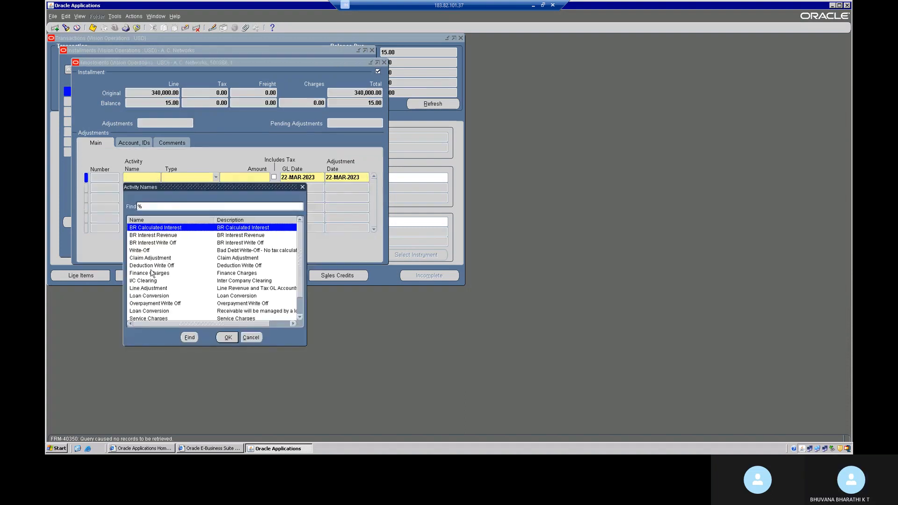
{"action": "left_click", "coordinate": [141, 250]}
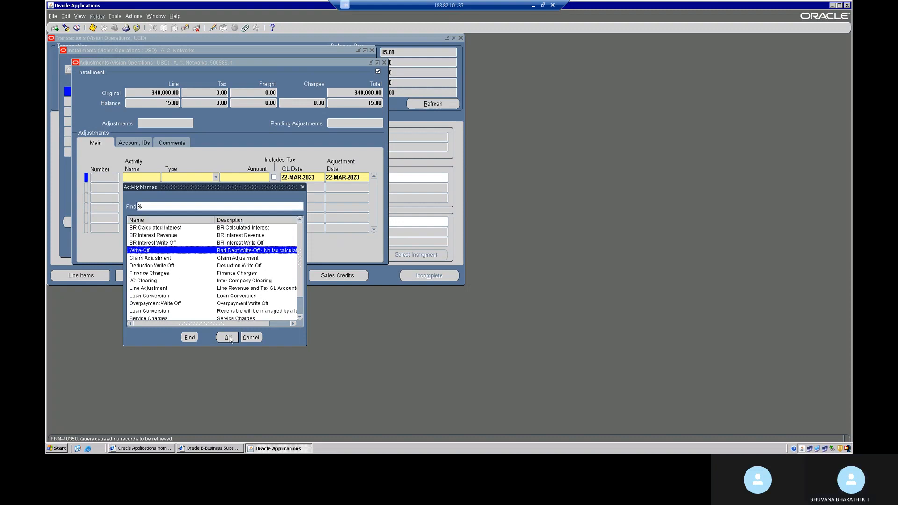
{"action": "left_click", "coordinate": [228, 337]}
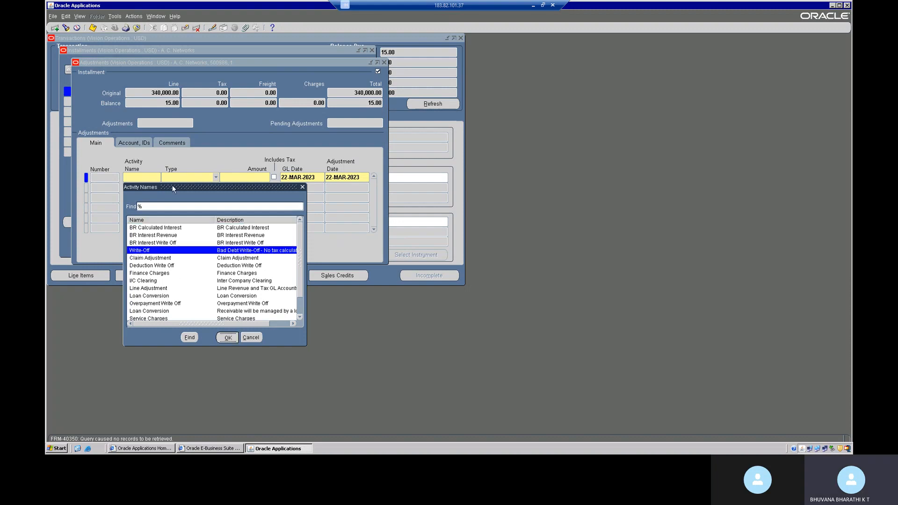
{"action": "left_click", "coordinate": [206, 182]}
{"action": "left_click", "coordinate": [176, 136]}
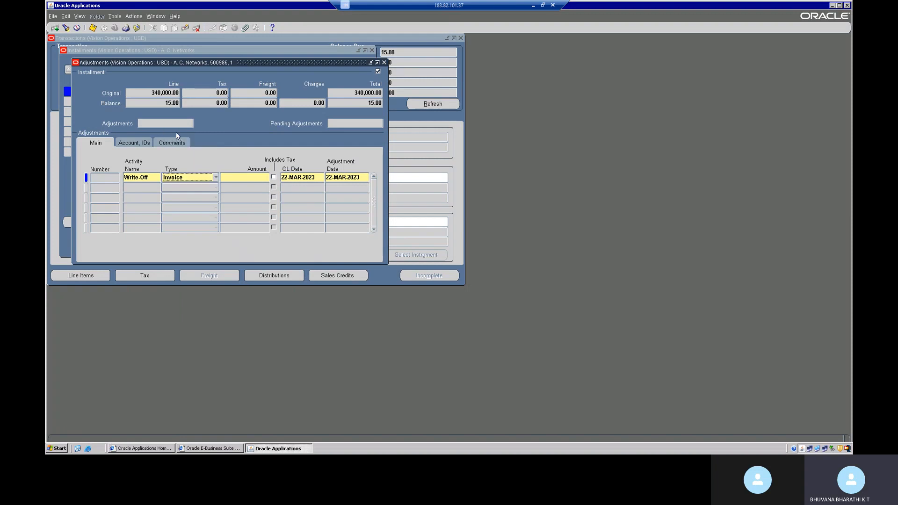
Enter -15.00 as the write-off amount and try to save the adjustment
{"action": "left_click", "coordinate": [238, 179]}
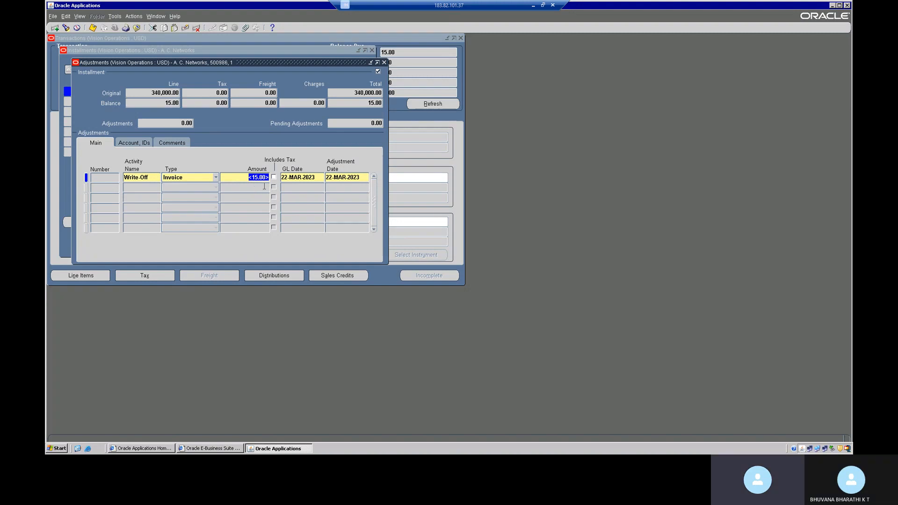
{"action": "key", "text": "ctrl+s"}
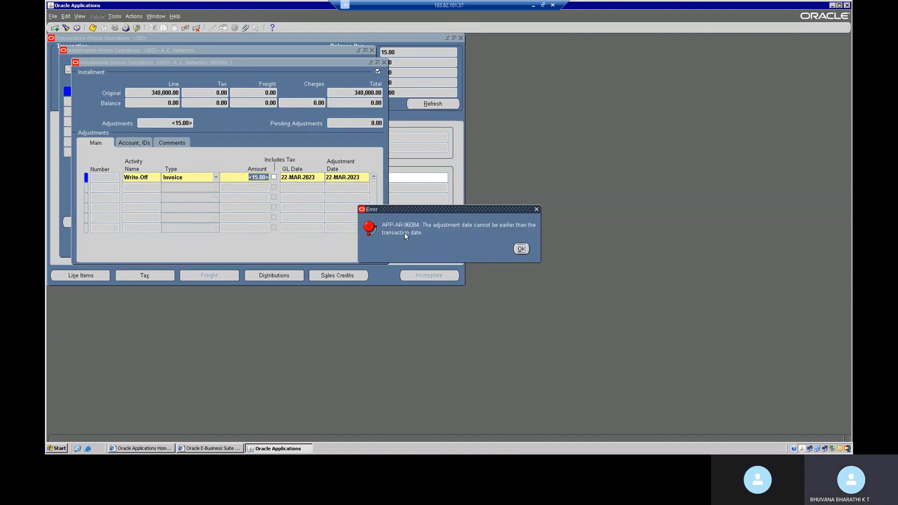
{"action": "left_click", "coordinate": [520, 248]}
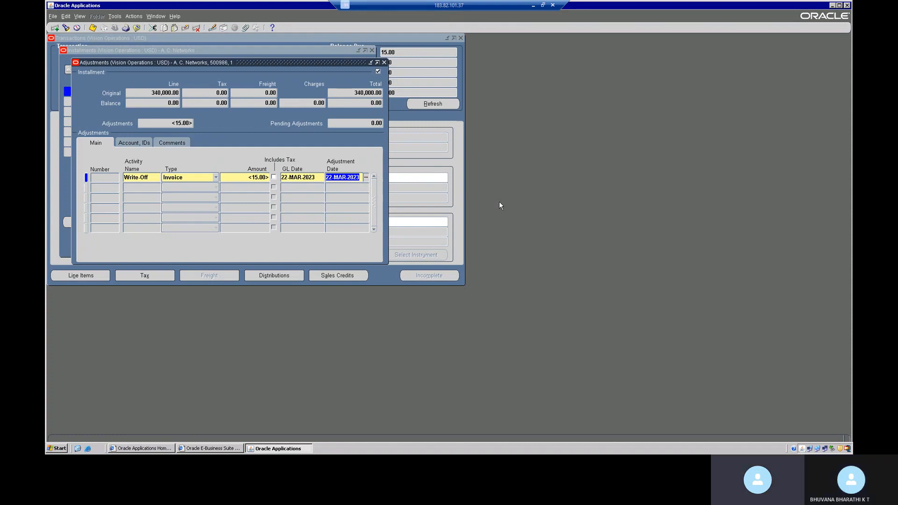
{"action": "key", "text": "ctrl+s"}
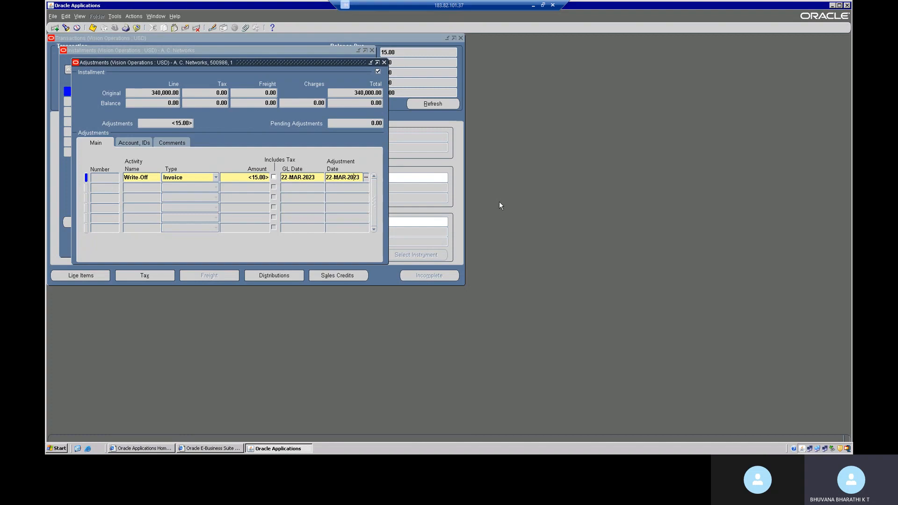
Try setting the adjustment date to 23-MAR-2023
{"action": "key", "text": "Left"}
{"action": "key", "text": "Left"}
{"action": "key", "text": "Delete"}
{"action": "type", "text": "3"}
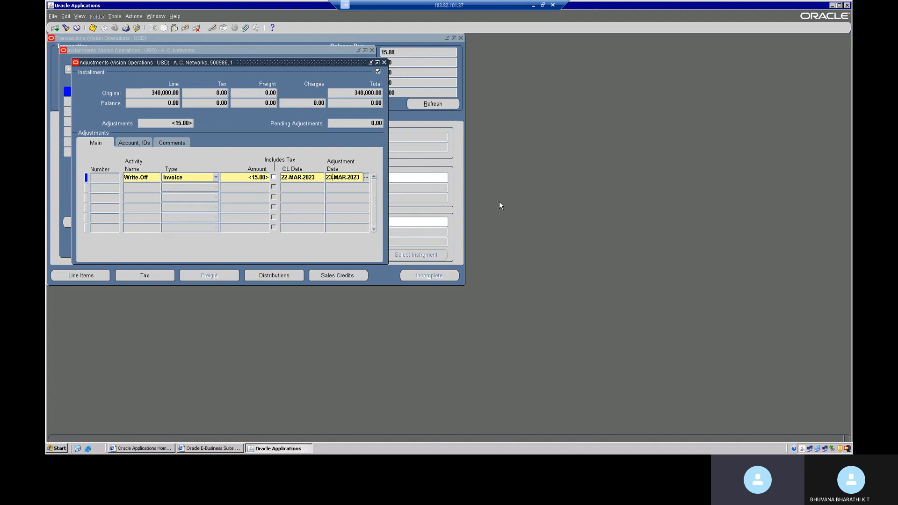
{"action": "key", "text": "Tab"}
{"action": "key", "text": "Left"}
Set the adjustment date to 02-APR-2023, after the invoice's transaction date, and save the adjustment
{"action": "left_click_drag", "start_coordinate": [272, 64], "coordinate": [587, 124]}
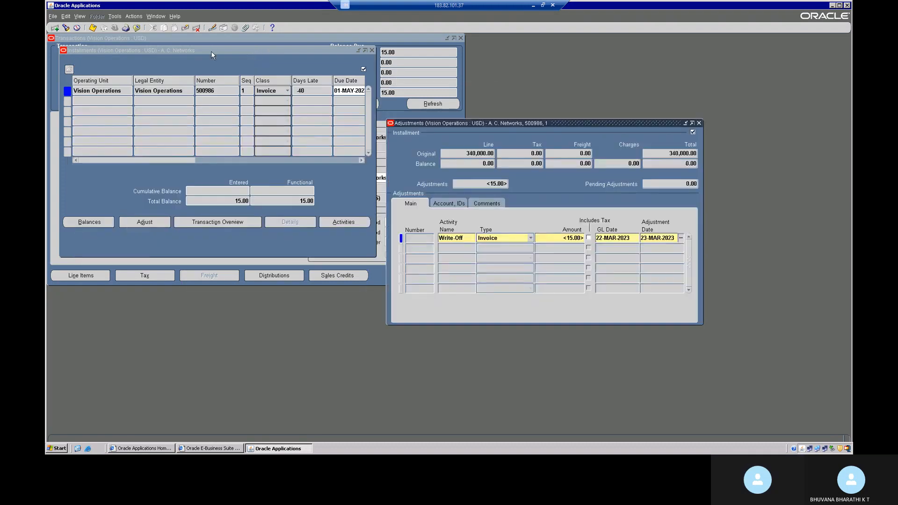
{"action": "left_click_drag", "start_coordinate": [211, 54], "coordinate": [234, 332]}
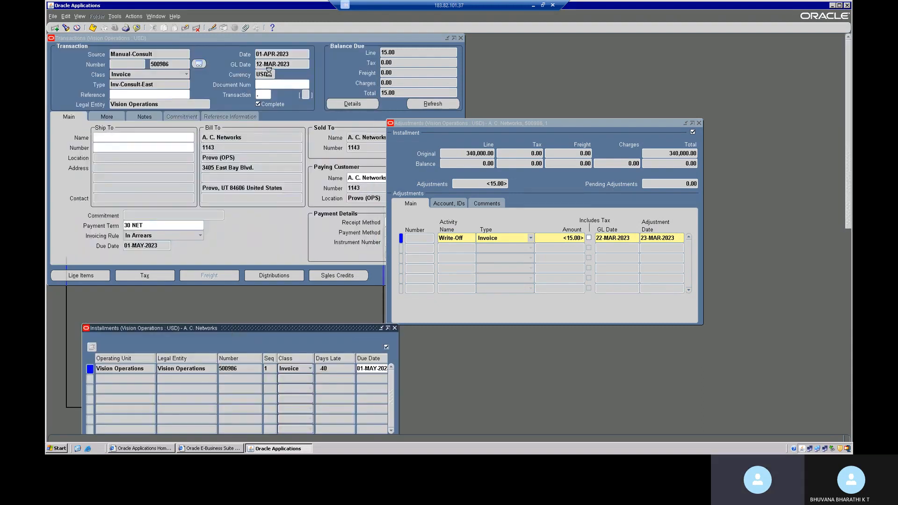
{"action": "left_click", "coordinate": [655, 239]}
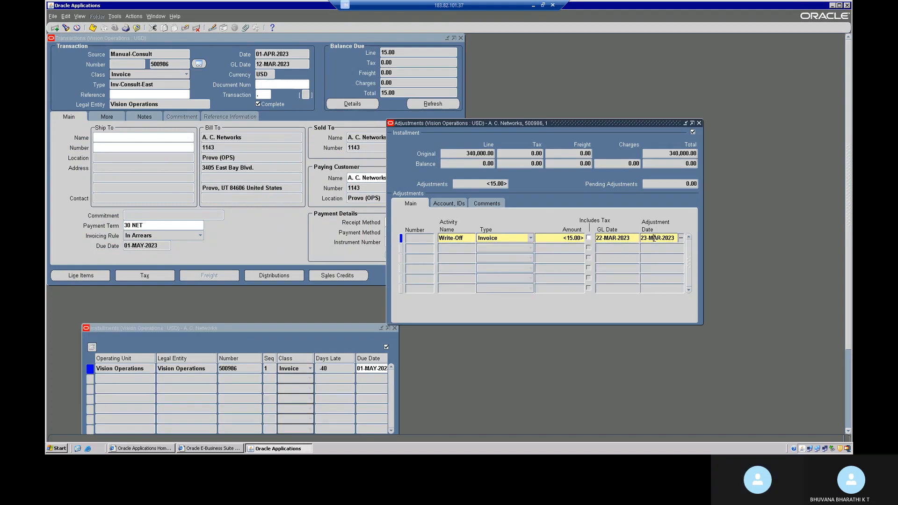
{"action": "double_click", "coordinate": [654, 238]}
{"action": "triple_click", "coordinate": [654, 239]}
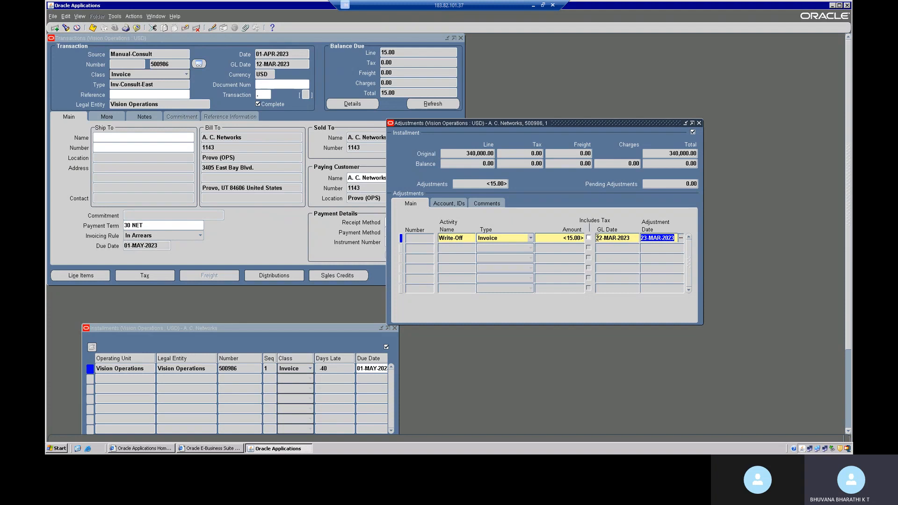
{"action": "left_click", "coordinate": [598, 237]}
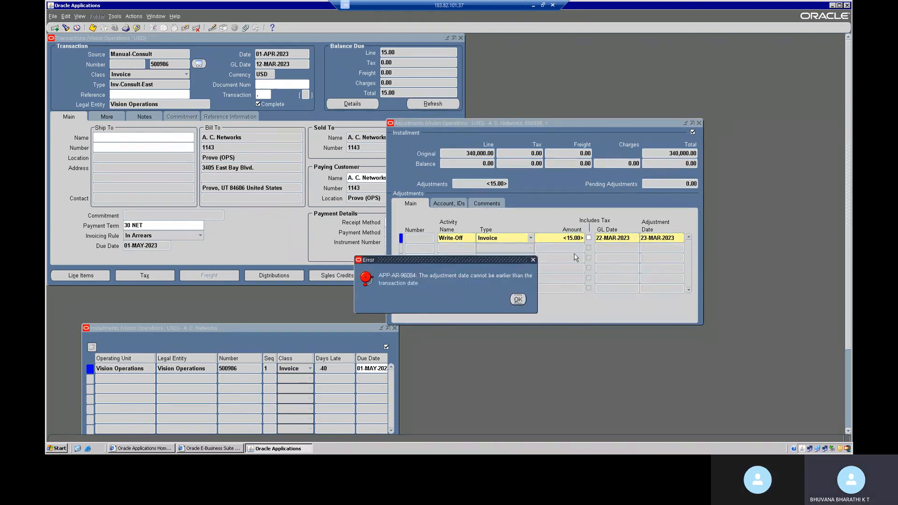
{"action": "key", "text": "Return"}
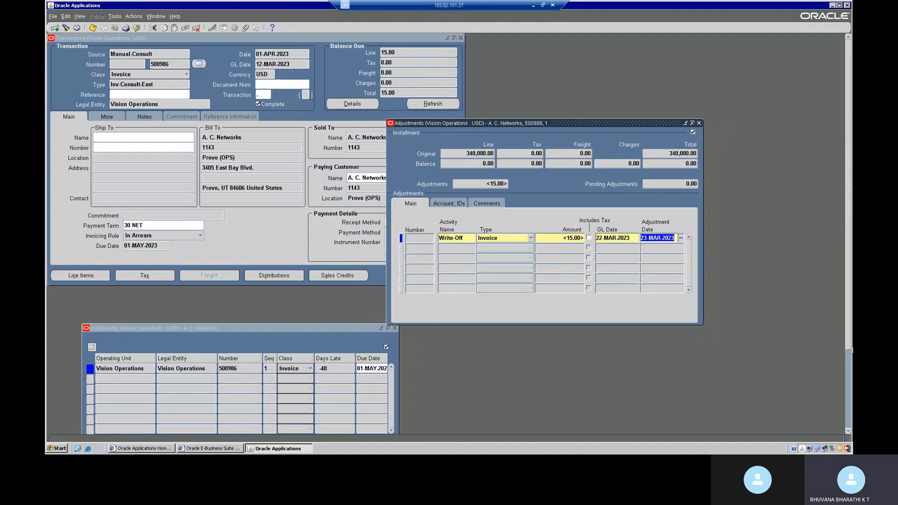
{"action": "type", "text": "02-APR-2023"}
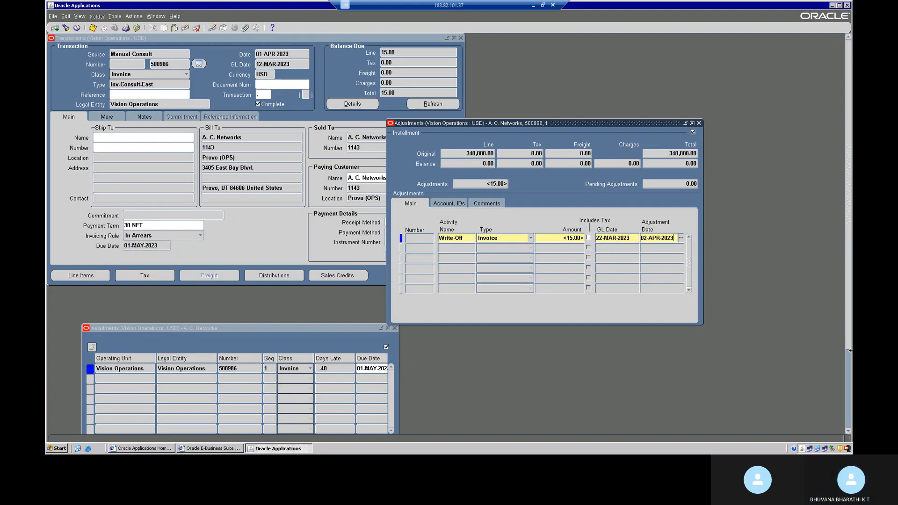
{"action": "key", "text": "ctrl+s"}
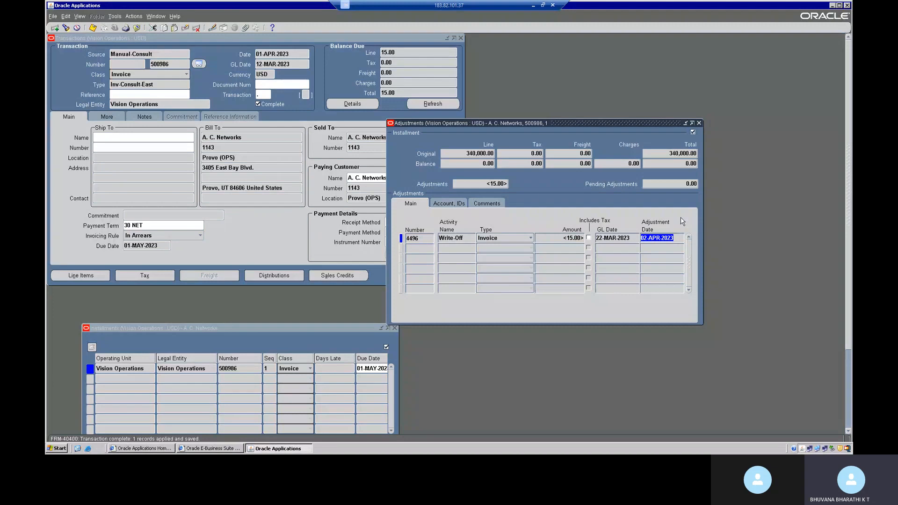
Examine the segments of the GL account assigned to the saved adjustment and close them without changes
{"action": "key", "text": "Tab"}
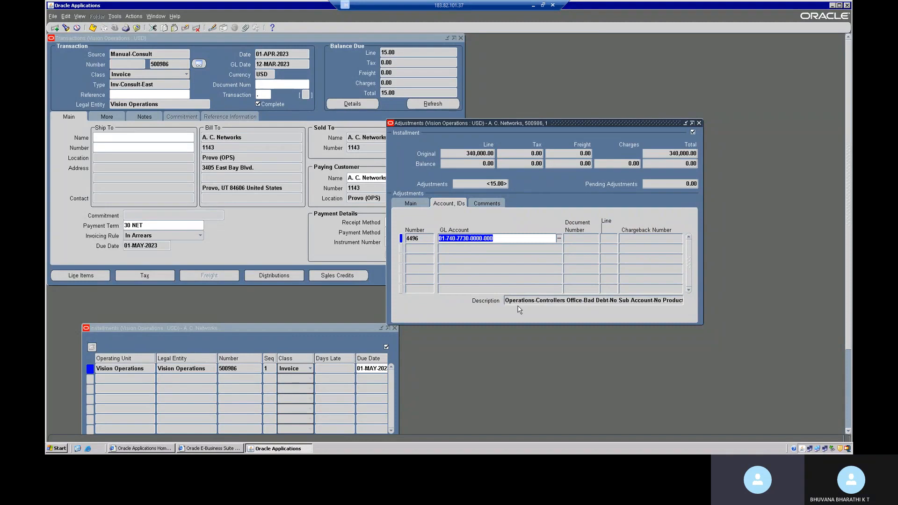
{"action": "key", "text": "ctrl+l"}
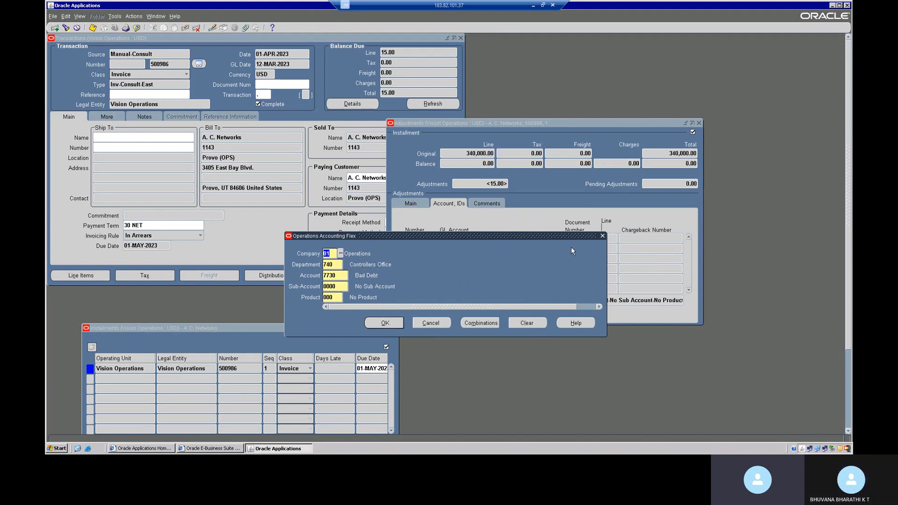
{"action": "left_click", "coordinate": [603, 236]}
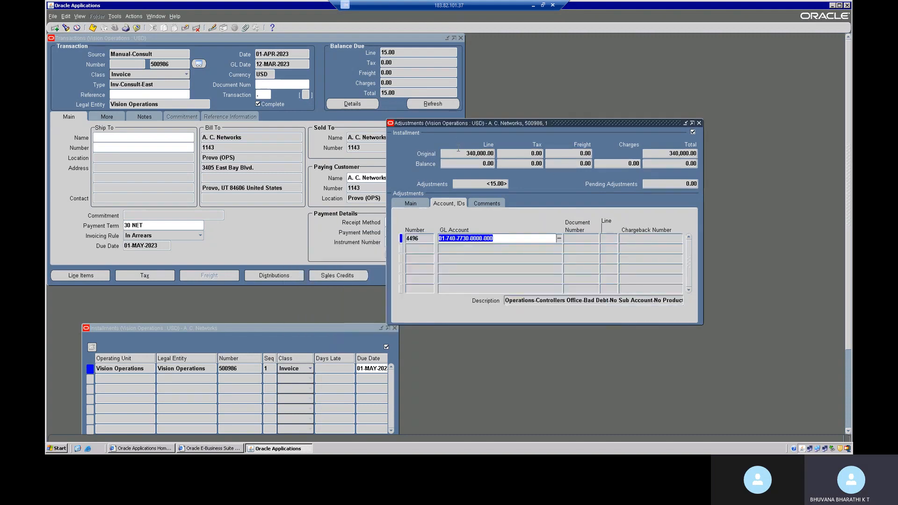
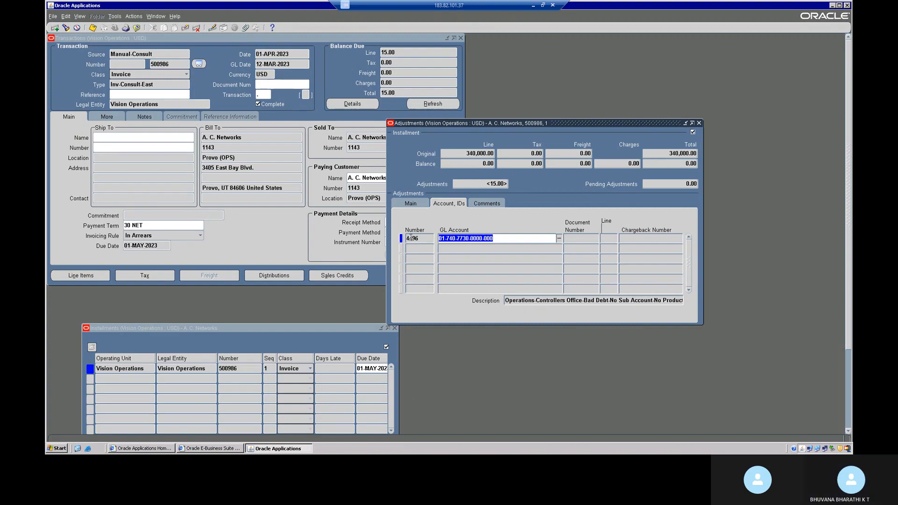
Check the adjustment's comments and approval status, and close the Adjustments and Installments windows
{"action": "key", "text": "Tab"}
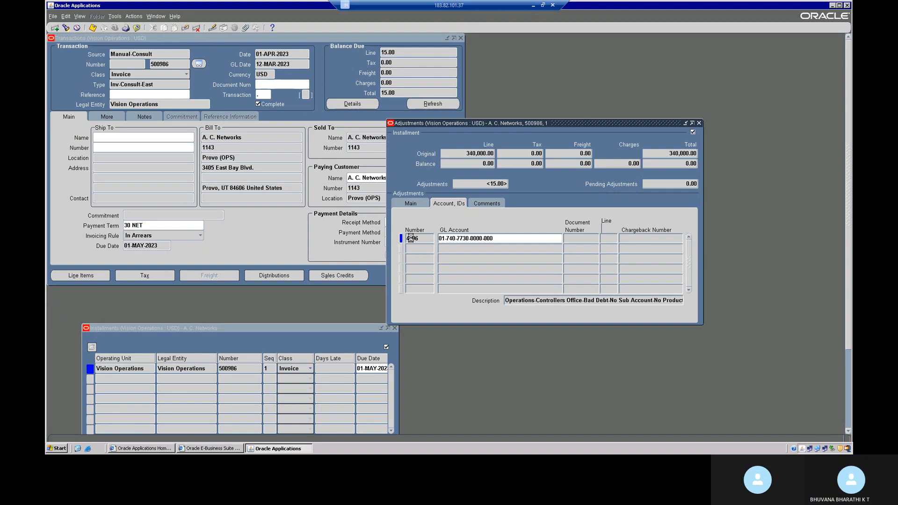
{"action": "key", "text": "Tab"}
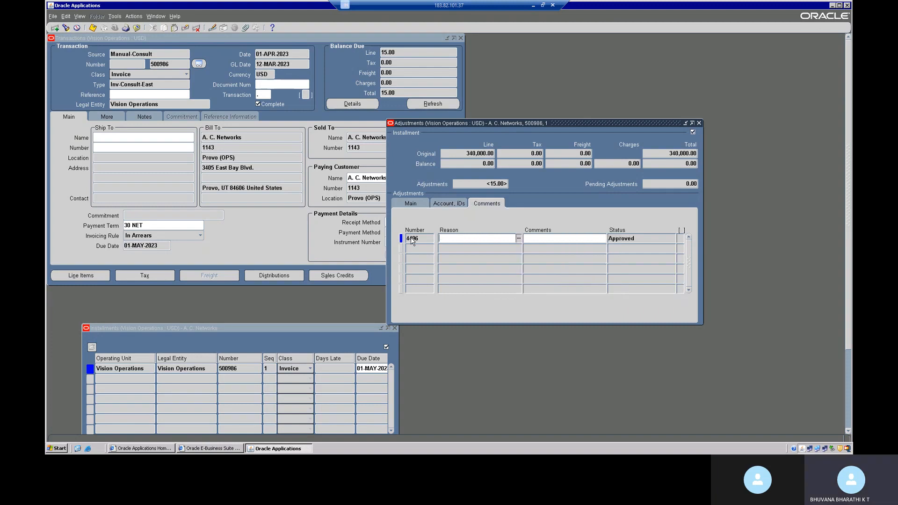
{"action": "key", "text": "Tab"}
{"action": "key", "text": "shift+Tab"}
{"action": "key", "text": "shift+Tab"}
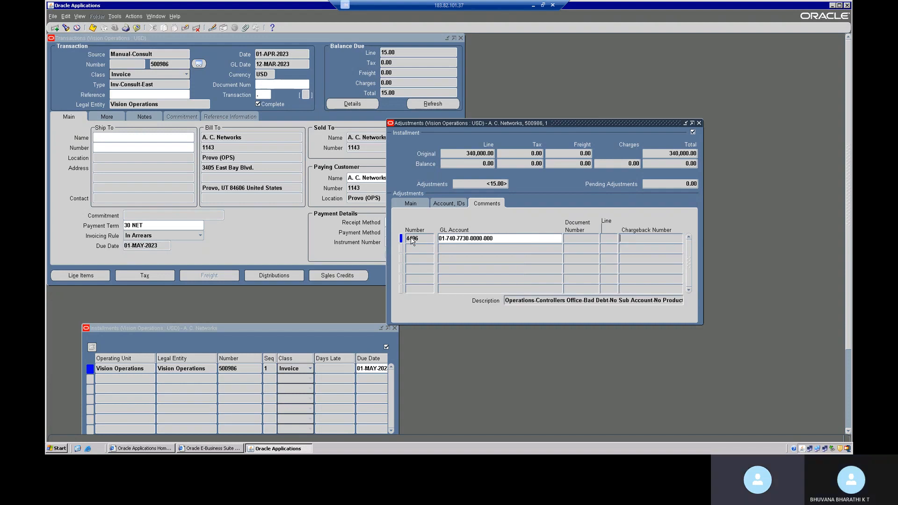
{"action": "key", "text": "shift+Tab"}
{"action": "key", "text": "shift+Tab"}
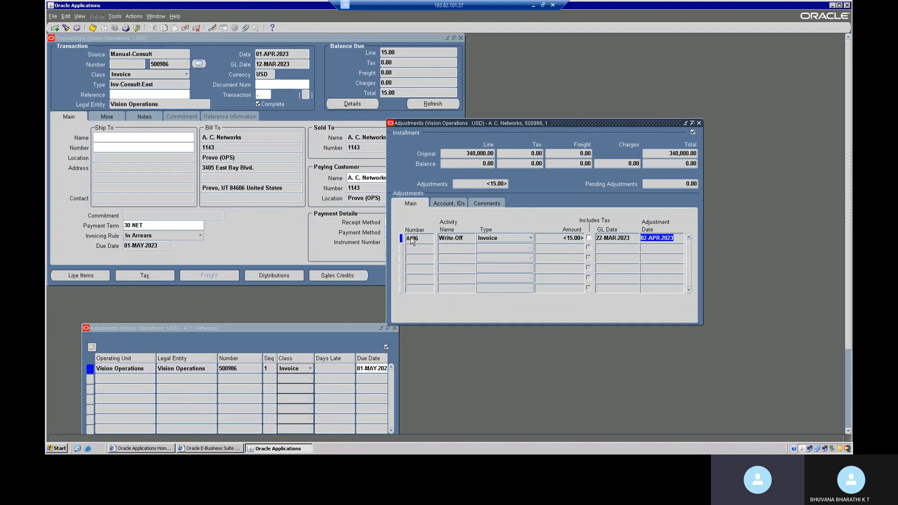
{"action": "key", "text": "Tab"}
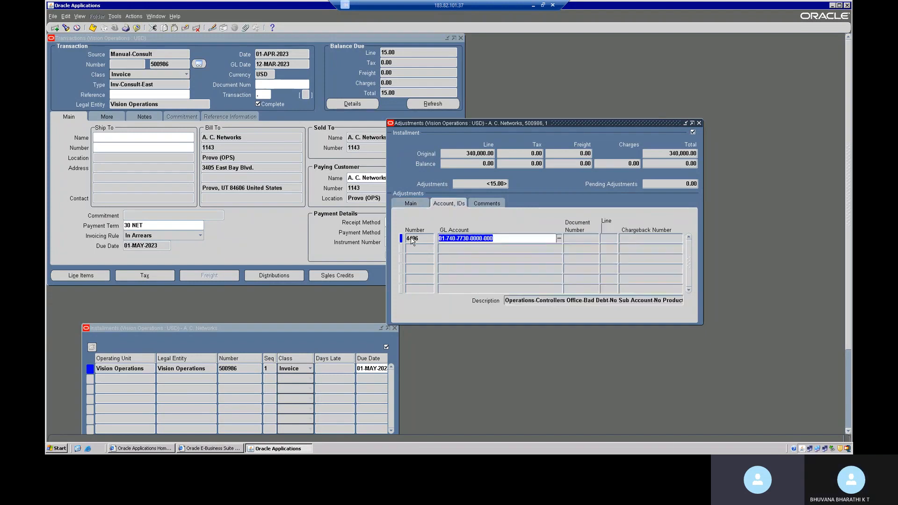
{"action": "left_click", "coordinate": [699, 123]}
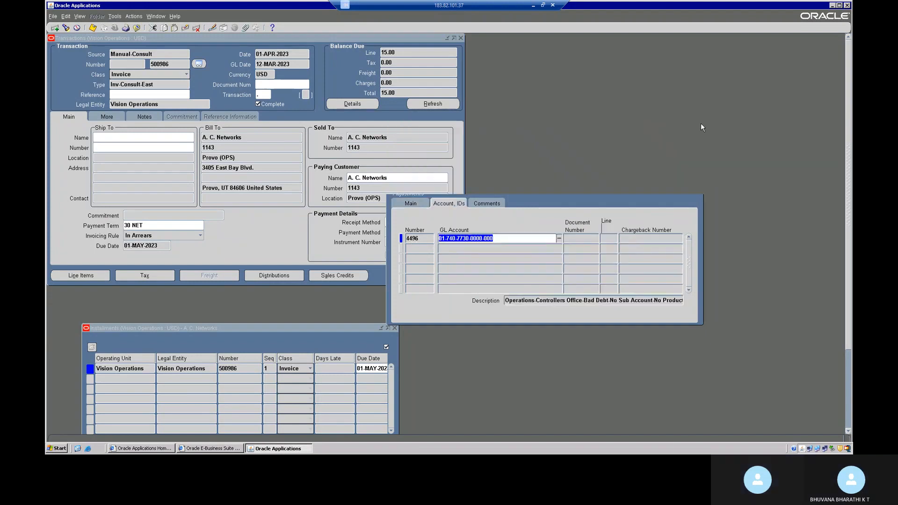
{"action": "left_click", "coordinate": [394, 328]}
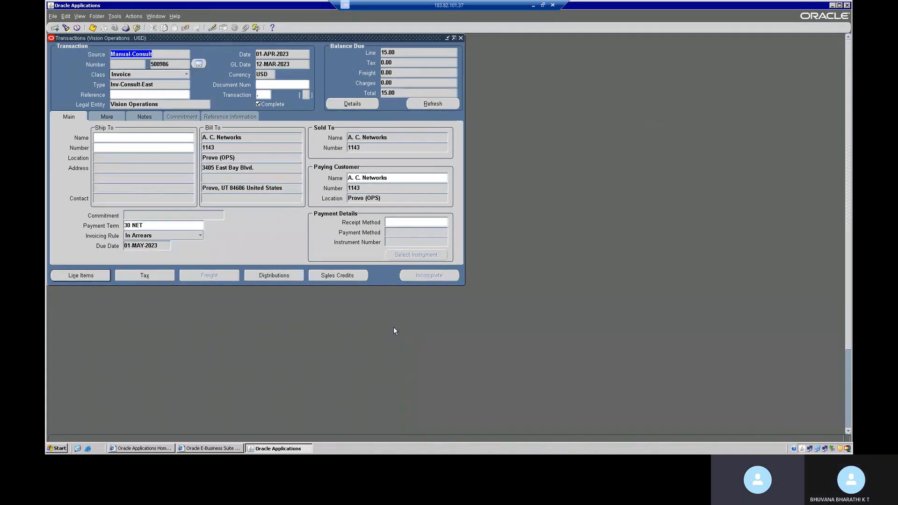
Try to query the Transactions form for number 4496
{"action": "left_click", "coordinate": [173, 65]}
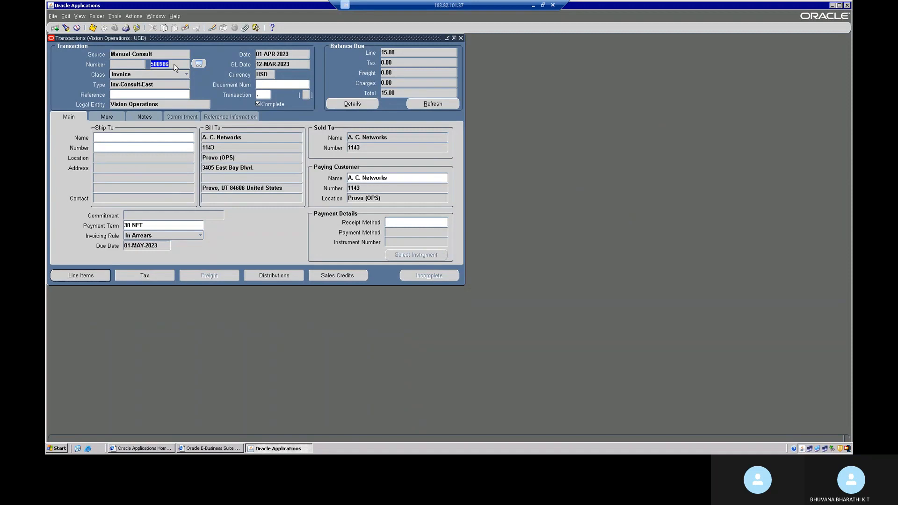
{"action": "key", "text": "F11"}
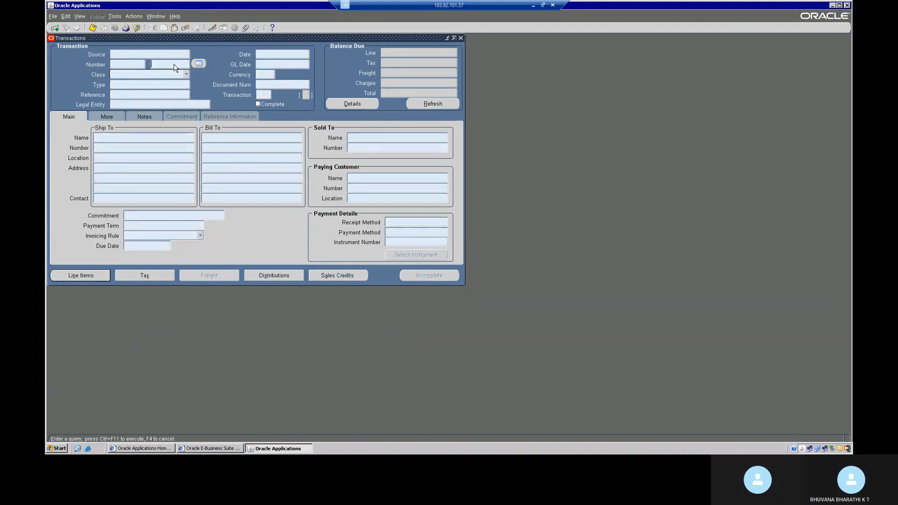
{"action": "type", "text": "4496"}
{"action": "key", "text": "ctrl+F11"}
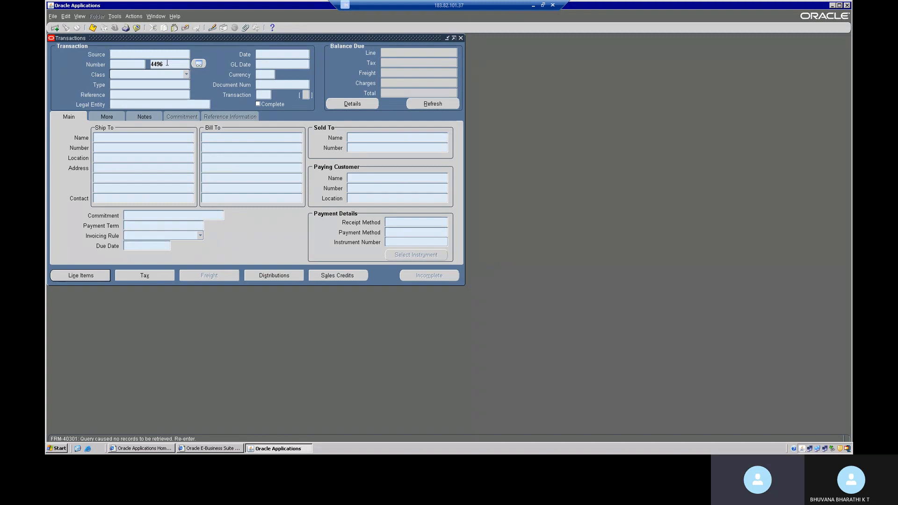
Replace the query number with 500986 and retrieve that invoice again in the Transactions form
{"action": "left_click", "coordinate": [148, 66]}
{"action": "left_click", "coordinate": [150, 65]}
{"action": "left_click_drag", "start_coordinate": [151, 64], "coordinate": [163, 62]}
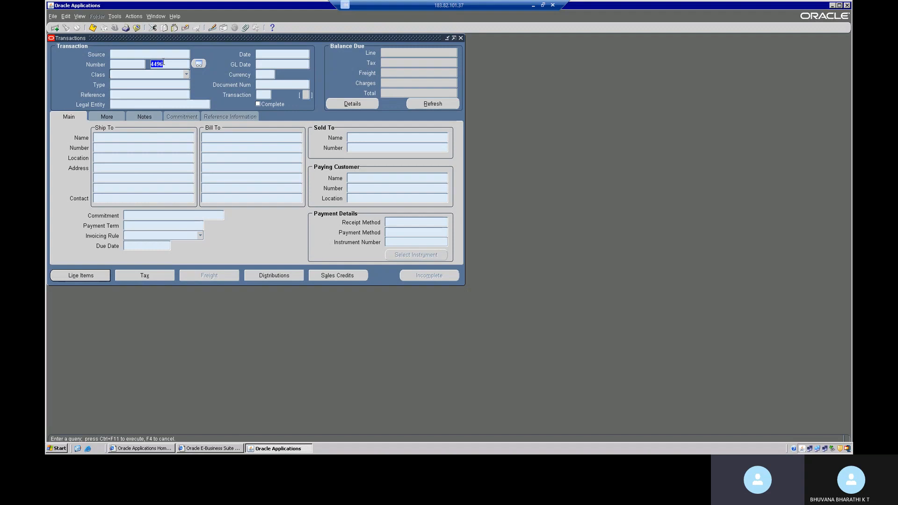
{"action": "type", "text": "500906"}
{"action": "key", "text": "ctrl+F11"}
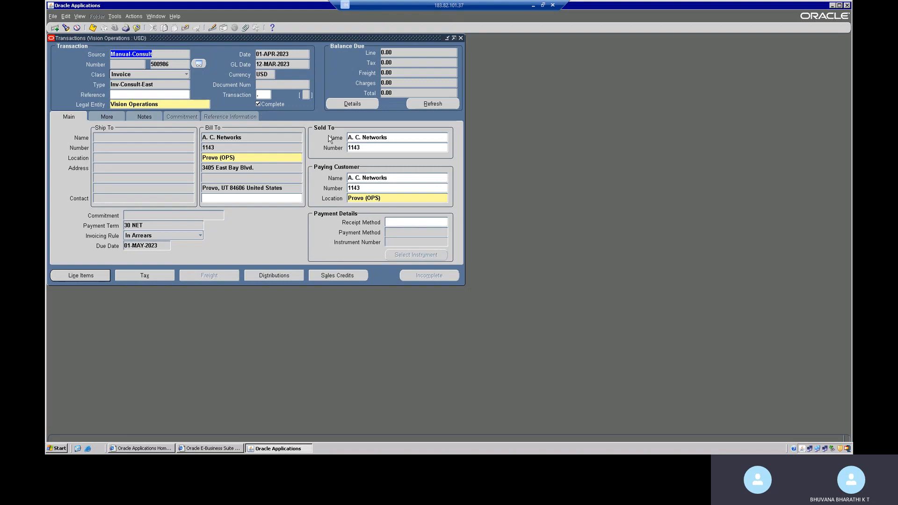
Reopen the invoice's adjustments to review the write-off entry, and close the Adjustments and Installments windows
{"action": "left_click", "coordinate": [132, 16]}
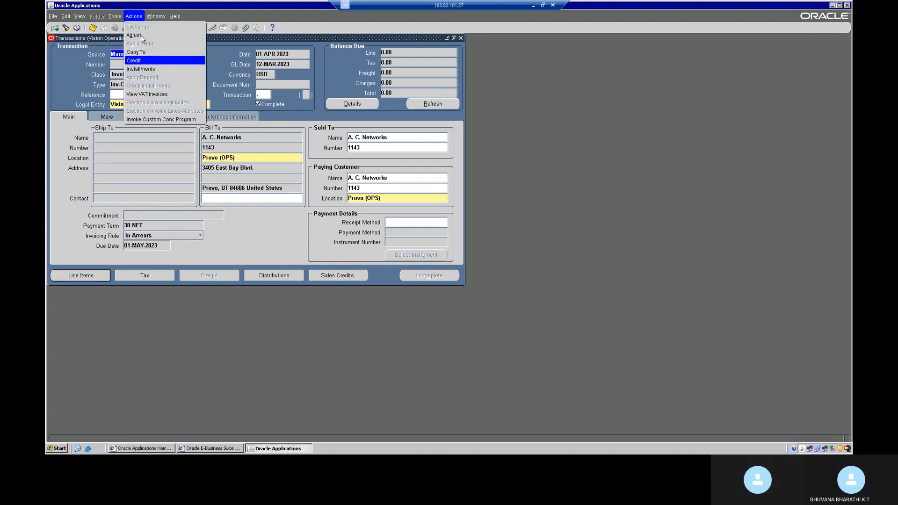
{"action": "left_click", "coordinate": [141, 35]}
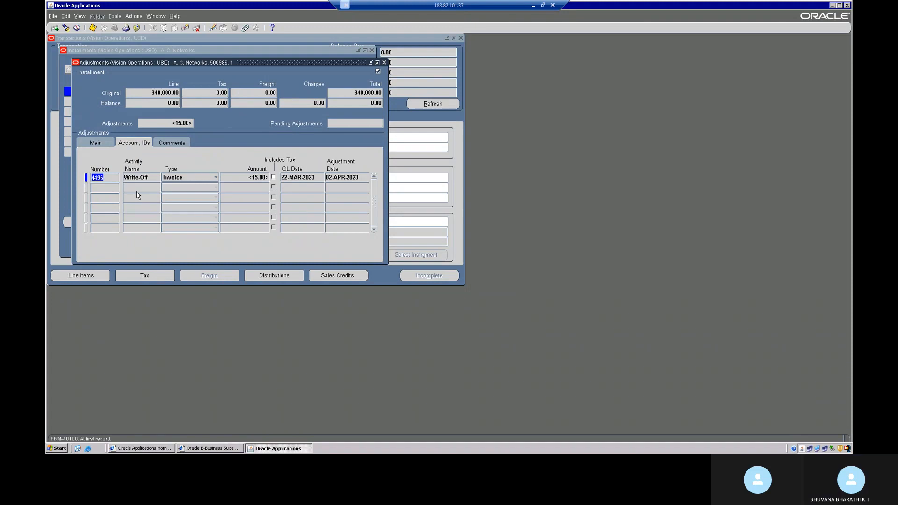
{"action": "key", "text": "Tab"}
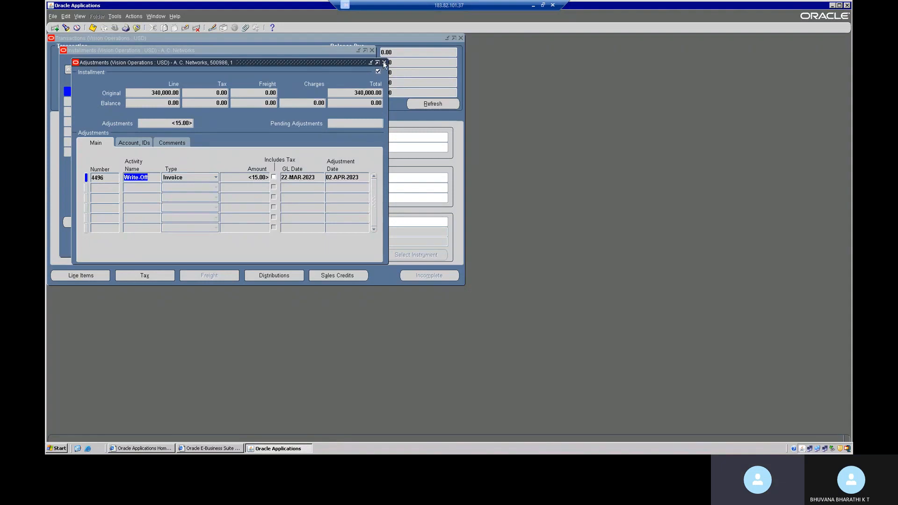
{"action": "key", "text": "Tab"}
{"action": "key", "text": "Tab"}
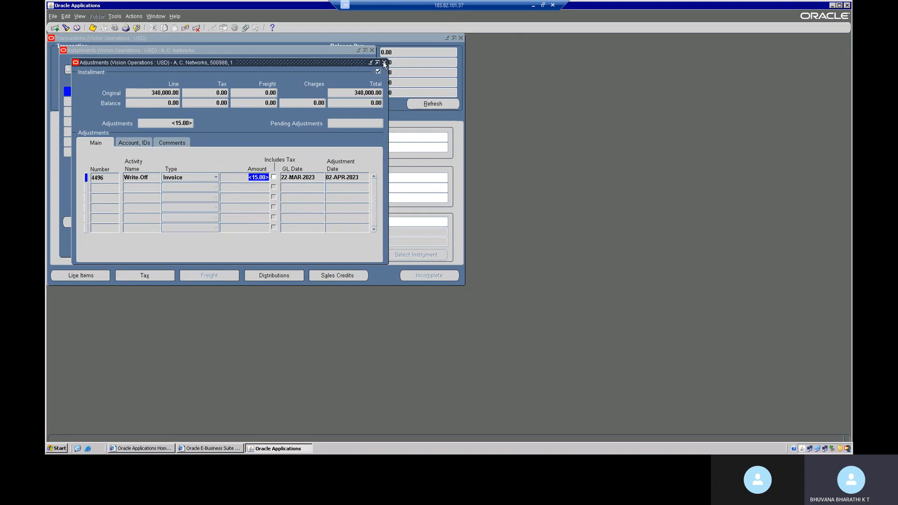
{"action": "key", "text": "Tab"}
{"action": "left_click", "coordinate": [384, 63]}
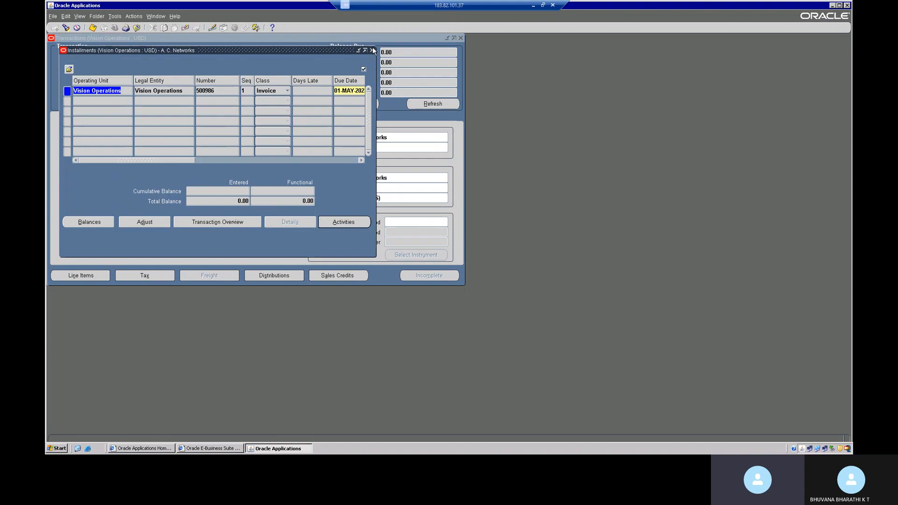
{"action": "left_click", "coordinate": [372, 50]}
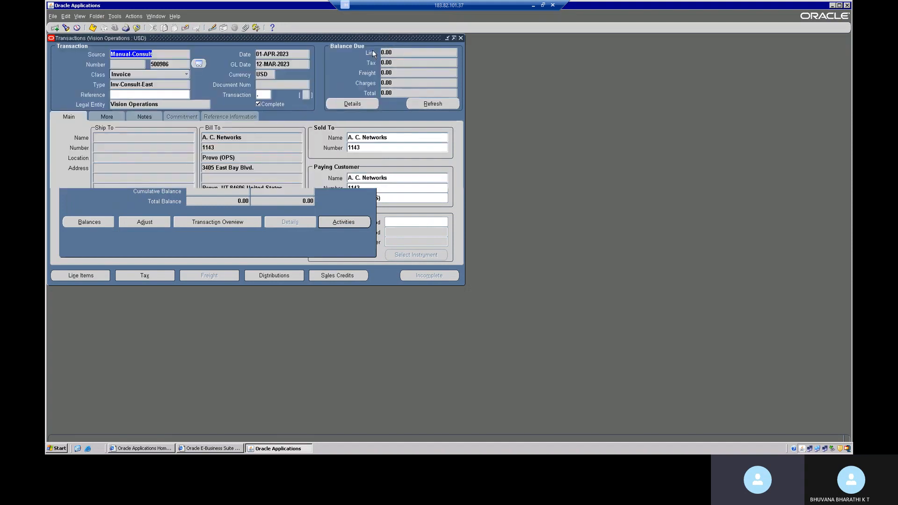
Close the Transactions form and open the Receipts form from the Navigator's Receipts functions
{"action": "left_click", "coordinate": [461, 38]}
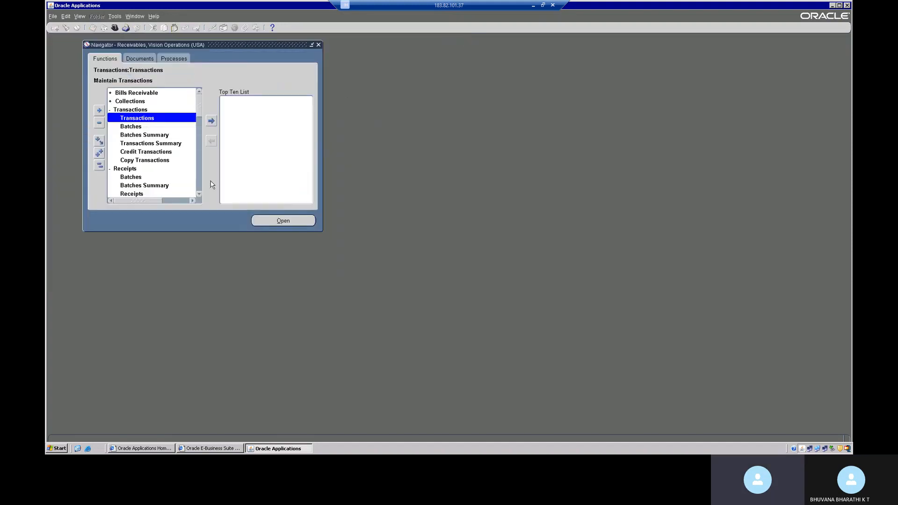
{"action": "left_click_drag", "start_coordinate": [199, 196], "coordinate": [198, 197]}
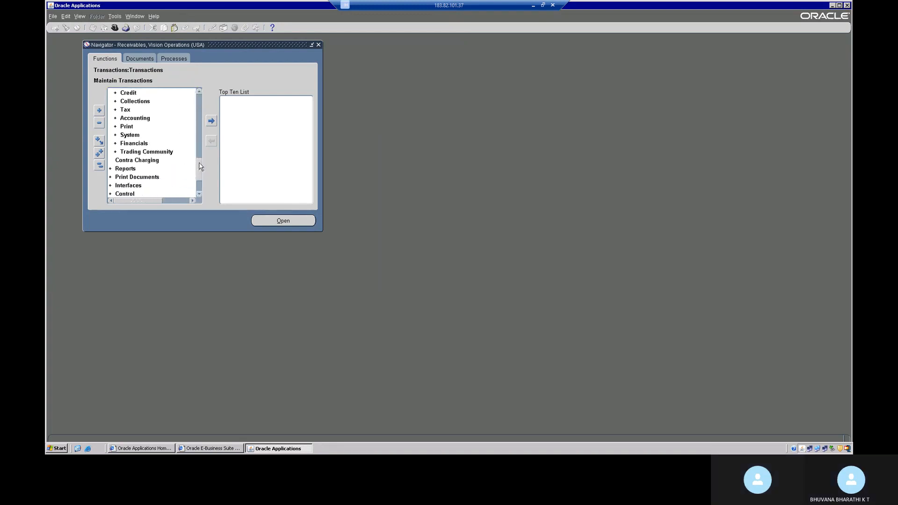
{"action": "left_click_drag", "start_coordinate": [200, 164], "coordinate": [188, 150]}
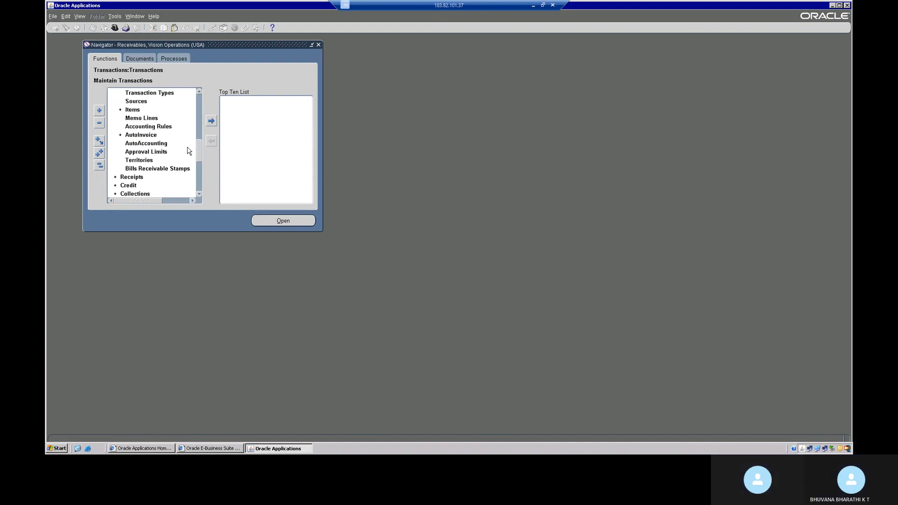
{"action": "scroll", "coordinate": [187, 150], "scroll_direction": "up", "scroll_amount": 2}
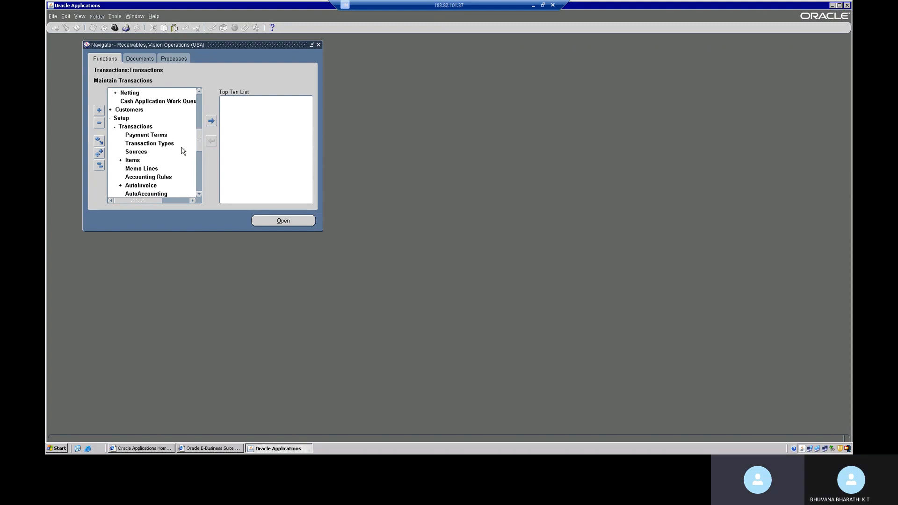
{"action": "scroll", "coordinate": [183, 150], "scroll_direction": "up", "scroll_amount": 3}
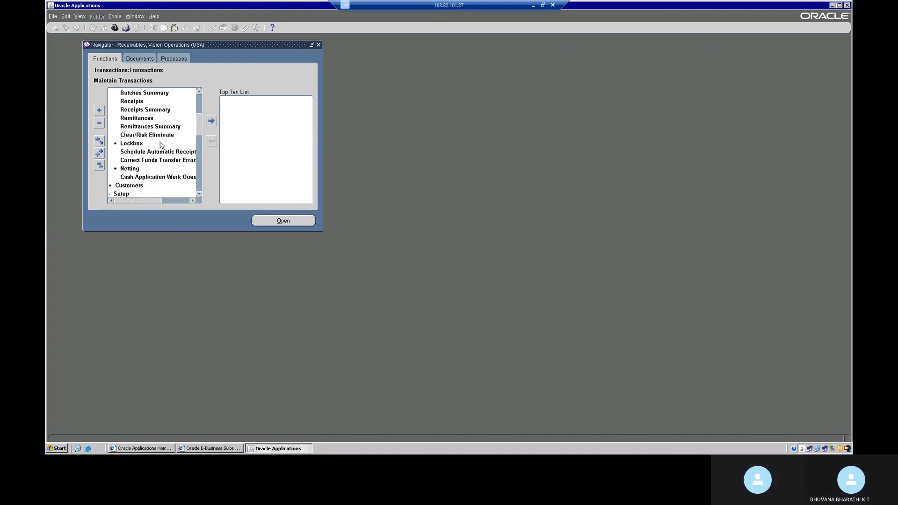
{"action": "scroll", "coordinate": [161, 145], "scroll_direction": "up", "scroll_amount": 1}
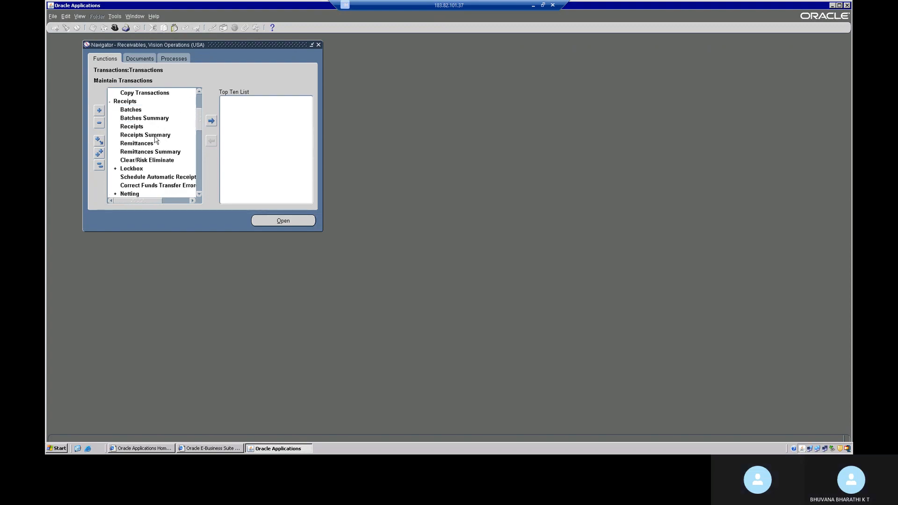
{"action": "left_click", "coordinate": [131, 127]}
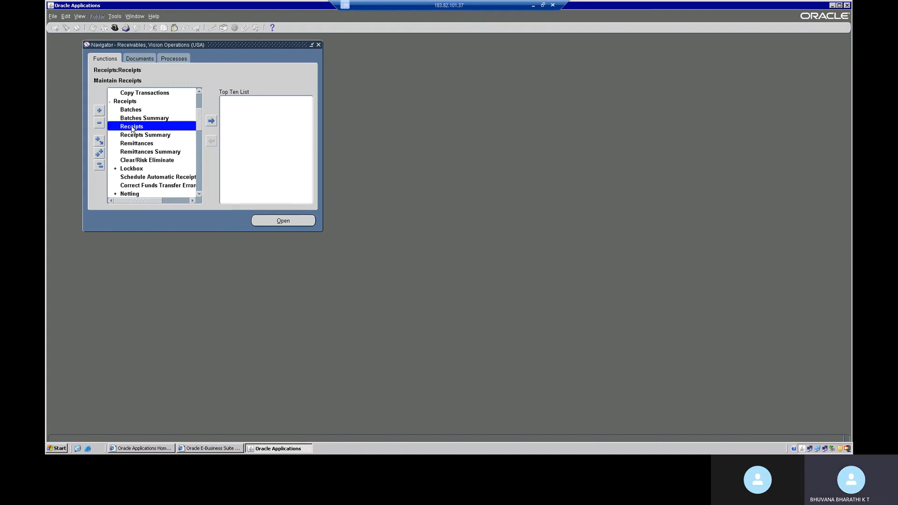
{"action": "double_click", "coordinate": [132, 126]}
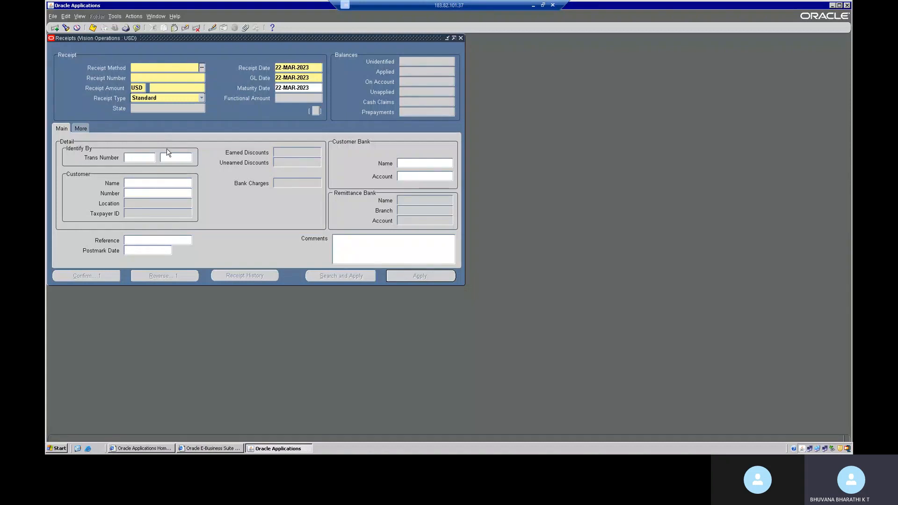
{"action": "left_click", "coordinate": [146, 78]}
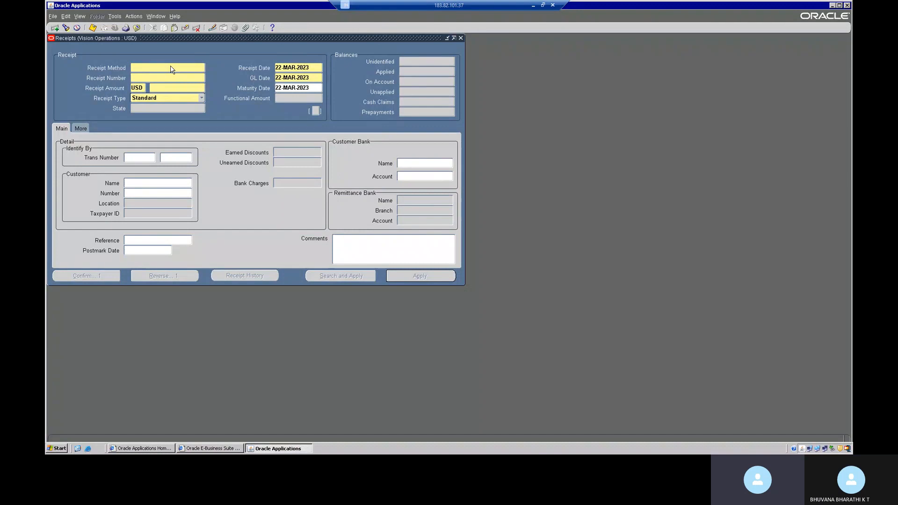
{"action": "left_click", "coordinate": [175, 69]}
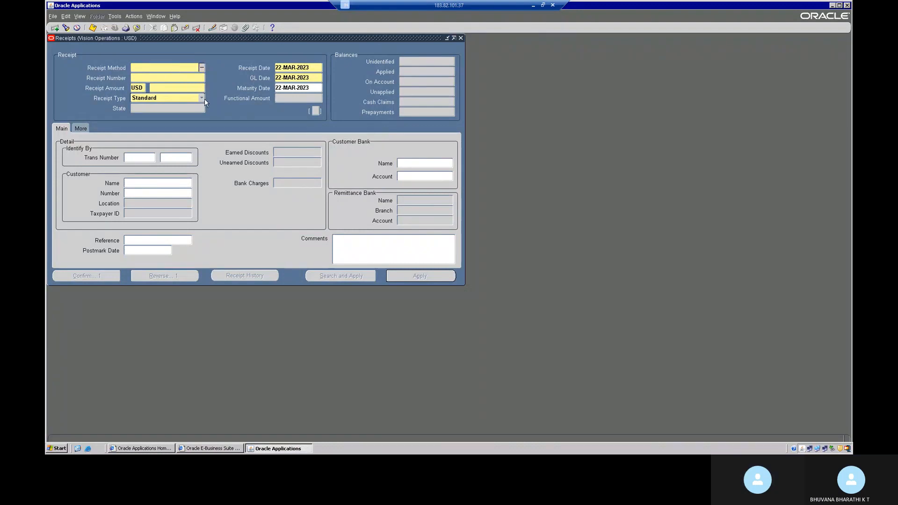
{"action": "left_click", "coordinate": [202, 98]}
{"action": "left_click", "coordinate": [187, 108]}
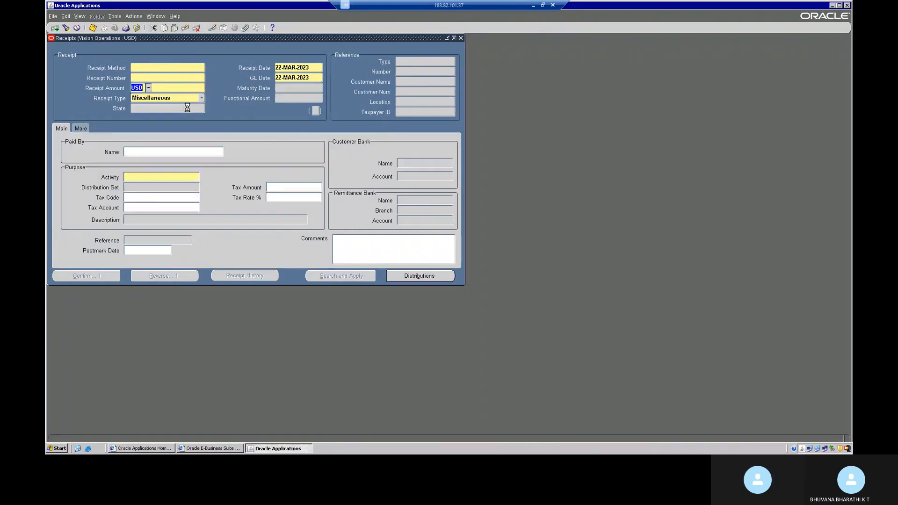
{"action": "left_click", "coordinate": [151, 78]}
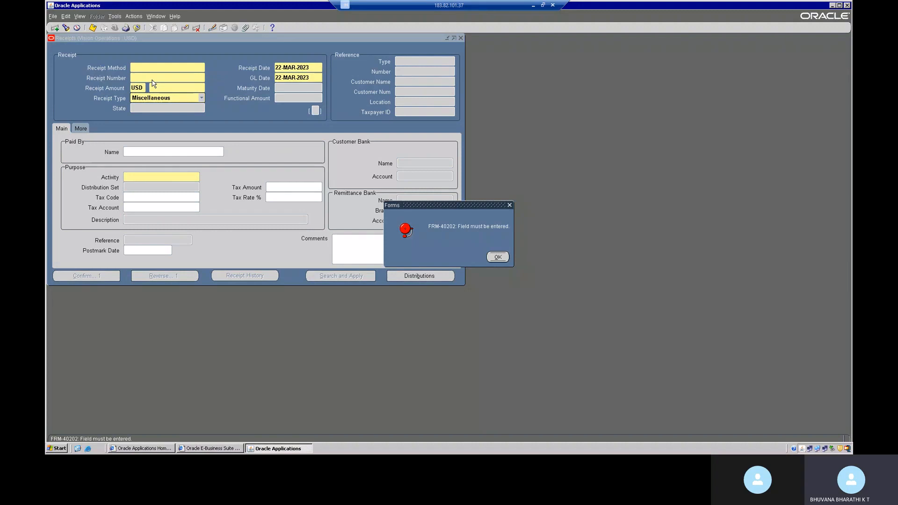
{"action": "key", "text": "Return"}
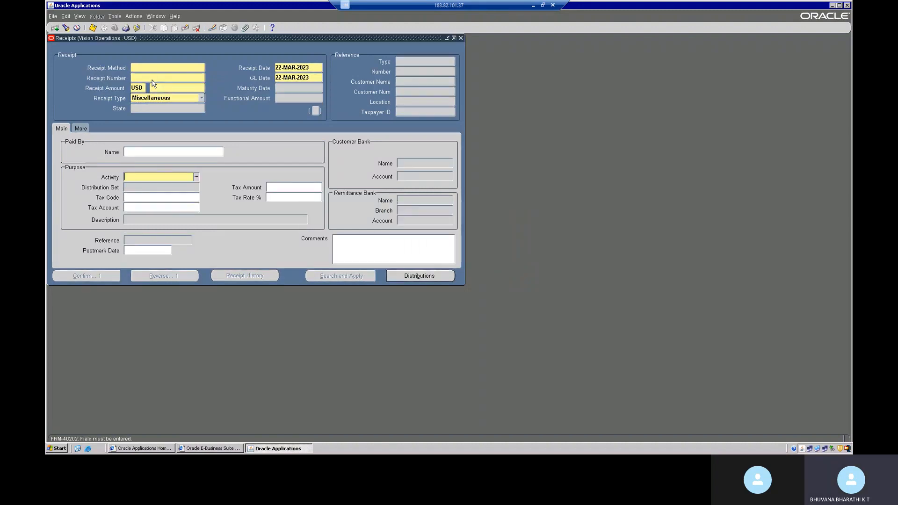
{"action": "key", "text": "F6"}
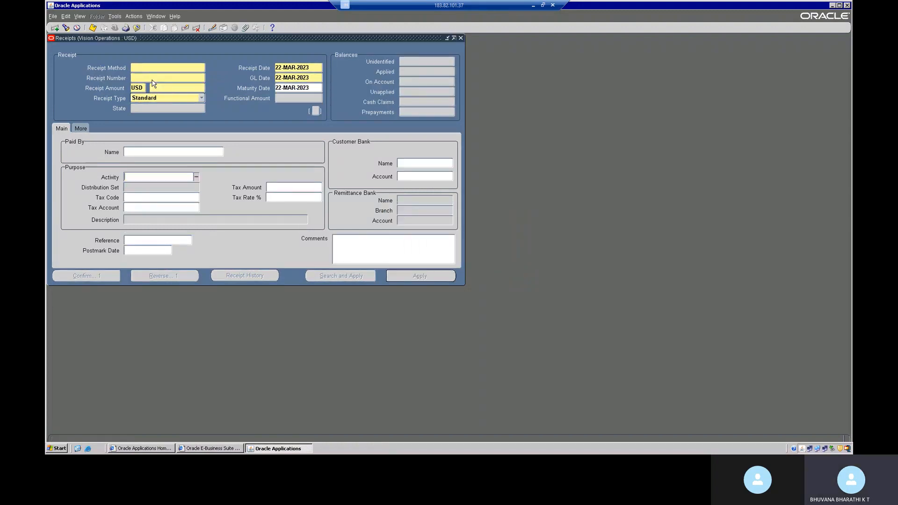
Try to query the Receipts form for receipt number 4496 with the receipt type Miscellaneous
{"action": "left_click", "coordinate": [152, 80]}
{"action": "key", "text": "F11"}
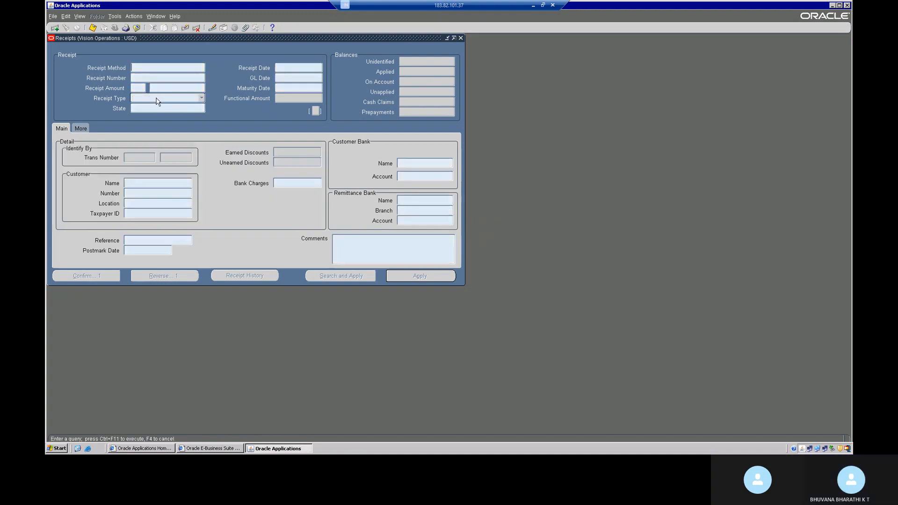
{"action": "left_click", "coordinate": [151, 99]}
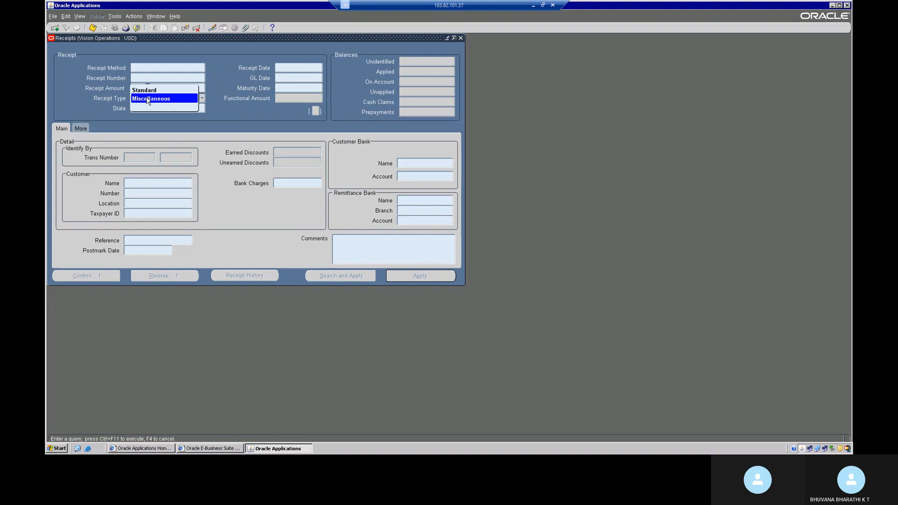
{"action": "left_click", "coordinate": [150, 99]}
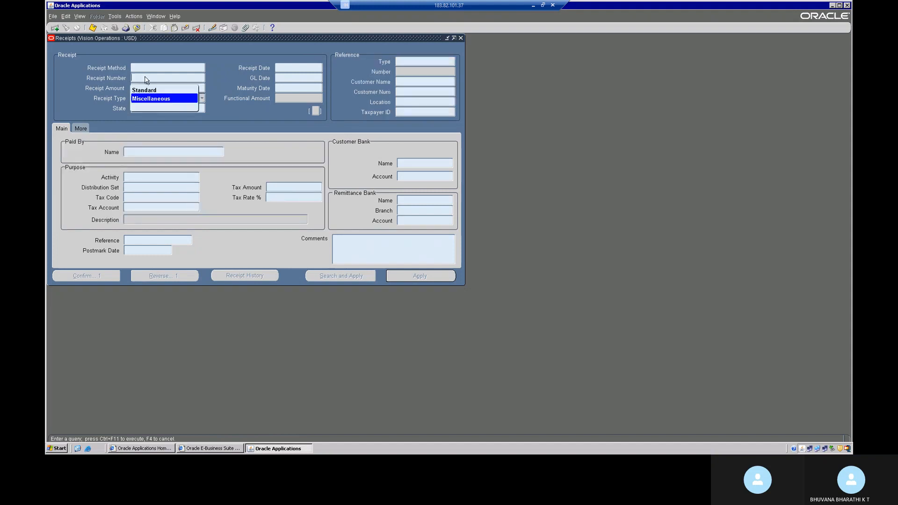
{"action": "left_click", "coordinate": [145, 76]}
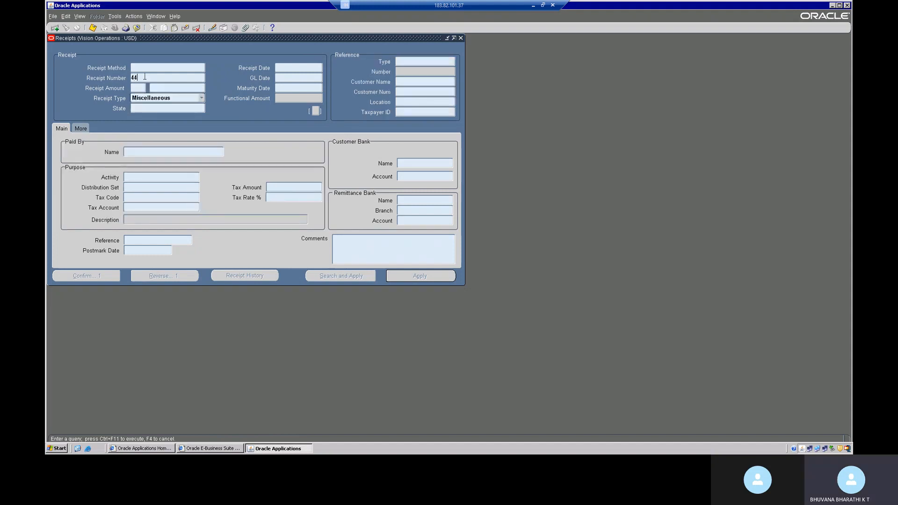
{"action": "key", "text": "ctrl+F11"}
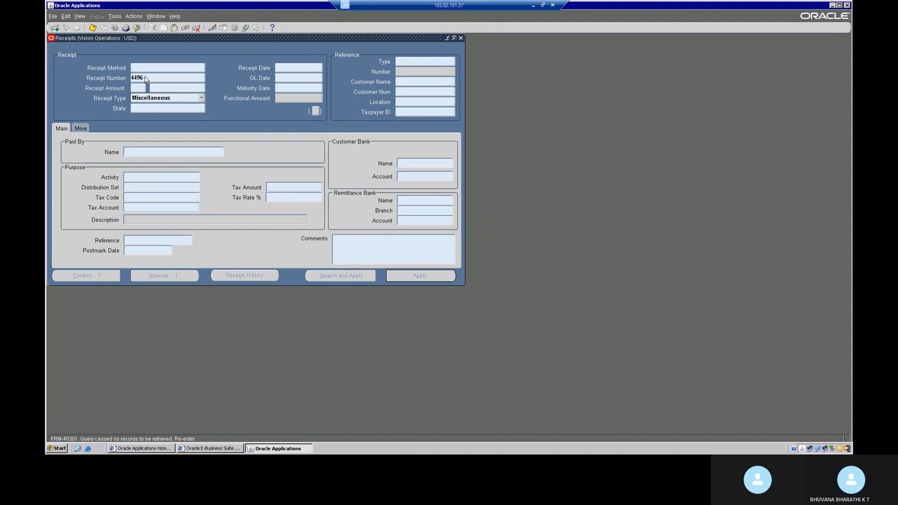
{"action": "double_click", "coordinate": [145, 77]}
{"action": "key", "text": "ctrl+F11"}
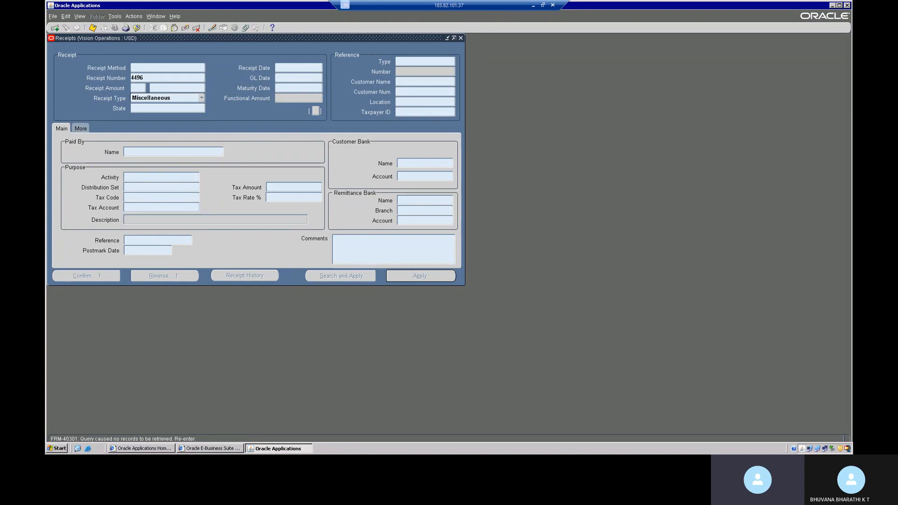
Switch to the activity guide PDF in Acrobat Reader and review the write-off adjustment solution through the Adjustment Approval Report section
{"action": "key", "text": "alt+Tab"}
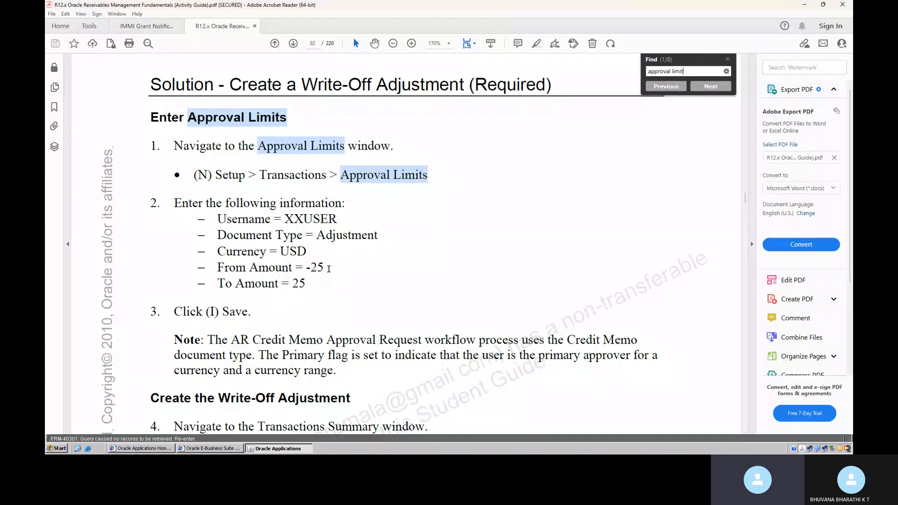
{"action": "scroll", "coordinate": [329, 269], "scroll_direction": "down", "scroll_amount": 2}
{"action": "scroll", "coordinate": [329, 269], "scroll_direction": "down", "scroll_amount": 8}
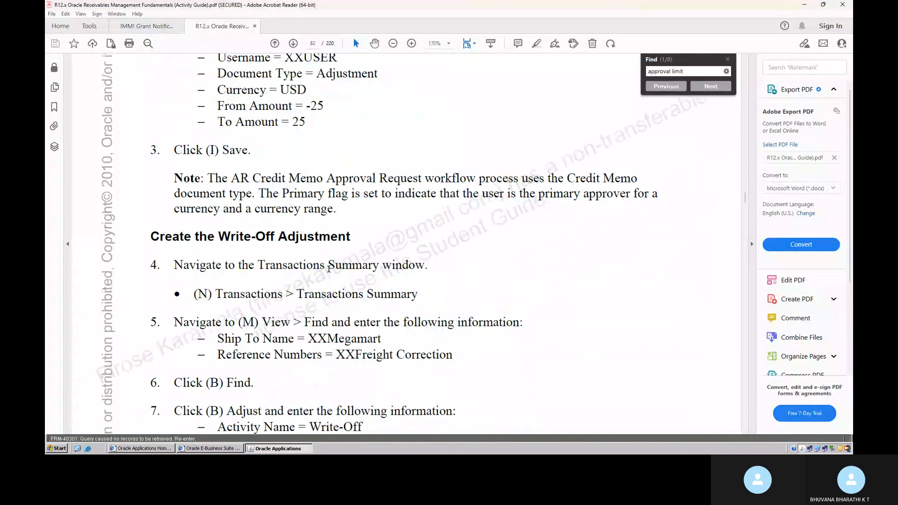
{"action": "scroll", "coordinate": [329, 268], "scroll_direction": "down", "scroll_amount": 17}
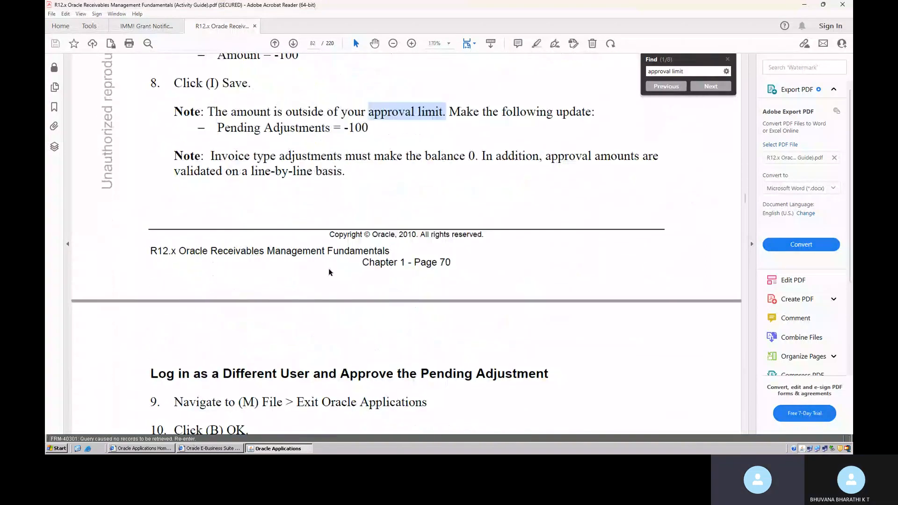
{"action": "scroll", "coordinate": [328, 269], "scroll_direction": "down", "scroll_amount": 15}
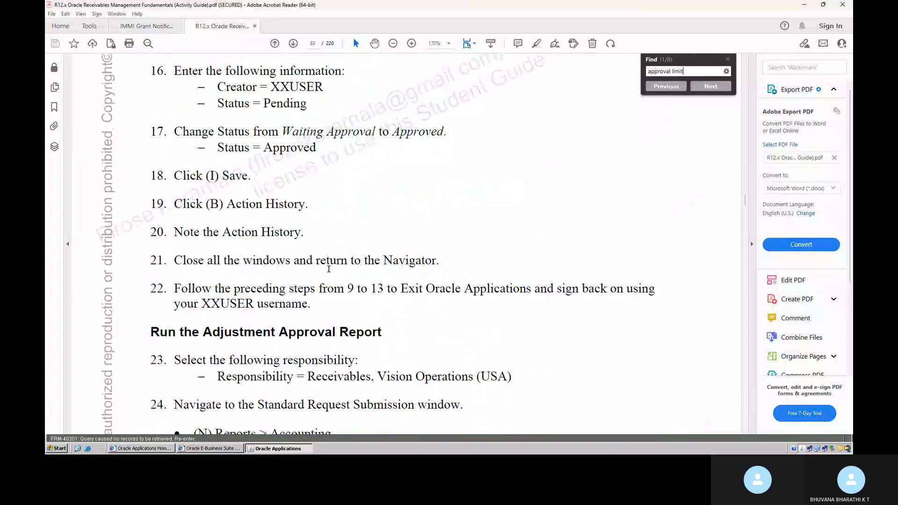
{"action": "scroll", "coordinate": [329, 268], "scroll_direction": "down", "scroll_amount": 10}
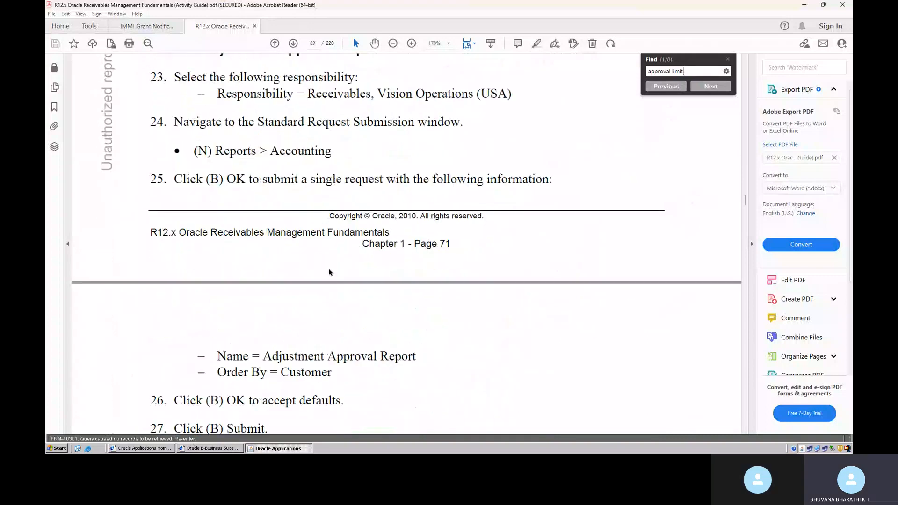
{"action": "scroll", "coordinate": [328, 269], "scroll_direction": "up", "scroll_amount": 7}
{"action": "scroll", "coordinate": [328, 268], "scroll_direction": "up", "scroll_amount": 5}
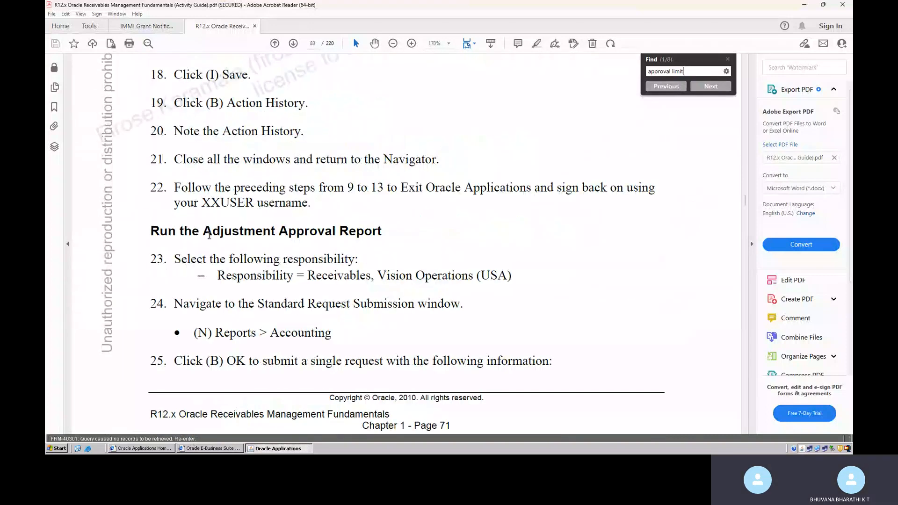
Look through the guide's exercises on issuing a credit memo against a specific invoice and creating an on-account credit
{"action": "scroll", "coordinate": [352, 248], "scroll_direction": "down", "scroll_amount": 13}
{"action": "scroll", "coordinate": [352, 248], "scroll_direction": "down", "scroll_amount": 20}
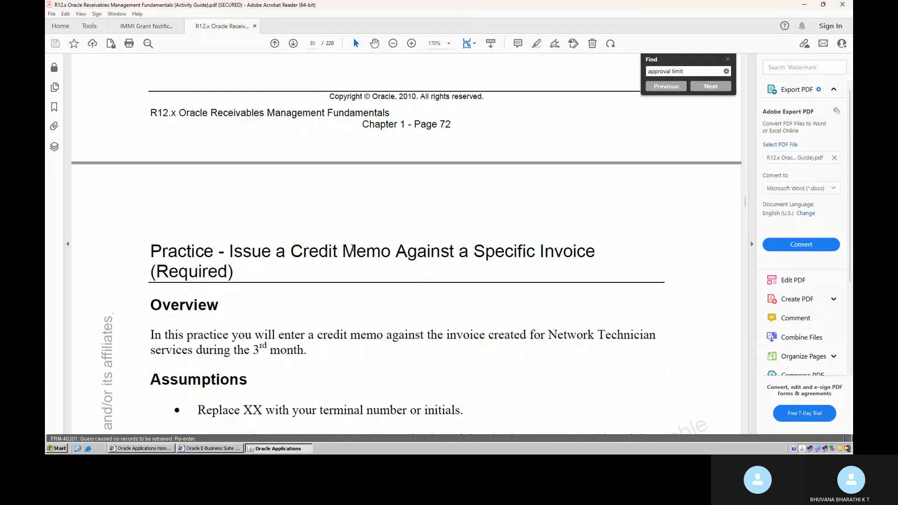
{"action": "scroll", "coordinate": [353, 247], "scroll_direction": "down", "scroll_amount": 20}
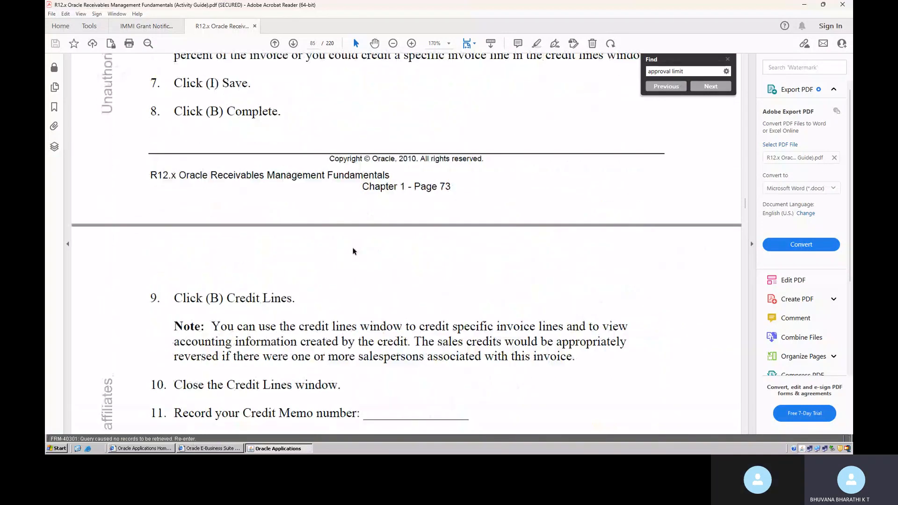
{"action": "scroll", "coordinate": [353, 251], "scroll_direction": "down", "scroll_amount": 15}
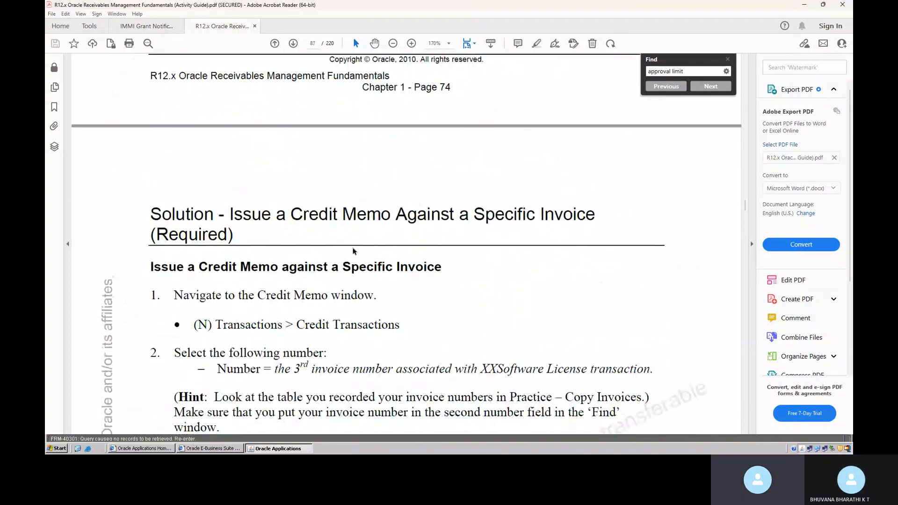
{"action": "scroll", "coordinate": [352, 251], "scroll_direction": "down", "scroll_amount": 20}
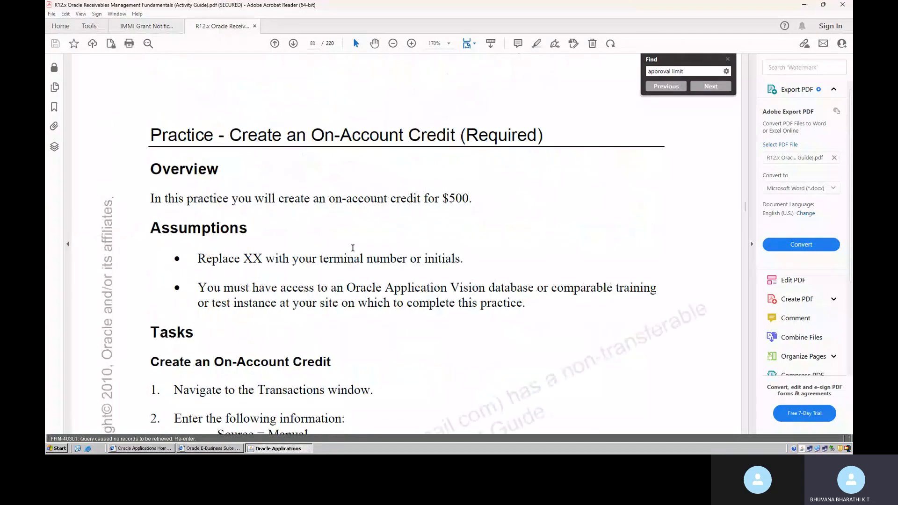
{"action": "scroll", "coordinate": [353, 248], "scroll_direction": "down", "scroll_amount": 15}
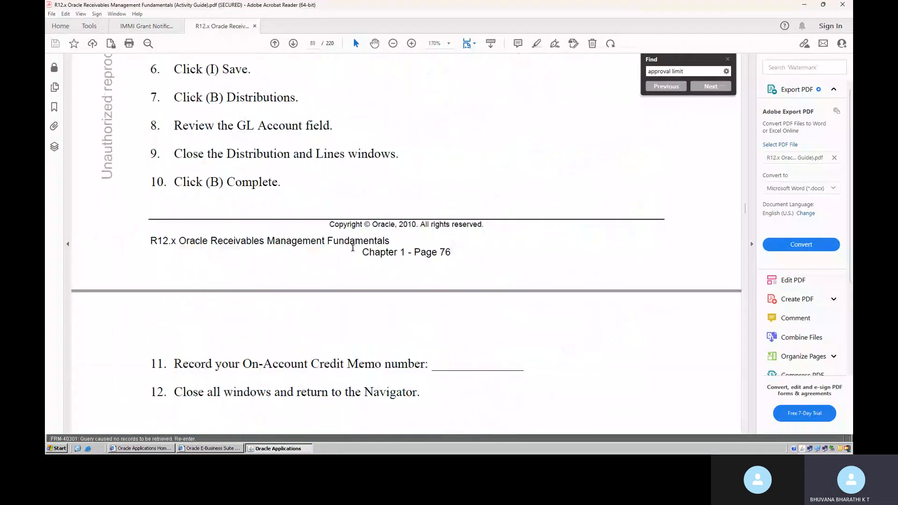
{"action": "scroll", "coordinate": [352, 248], "scroll_direction": "down", "scroll_amount": 15}
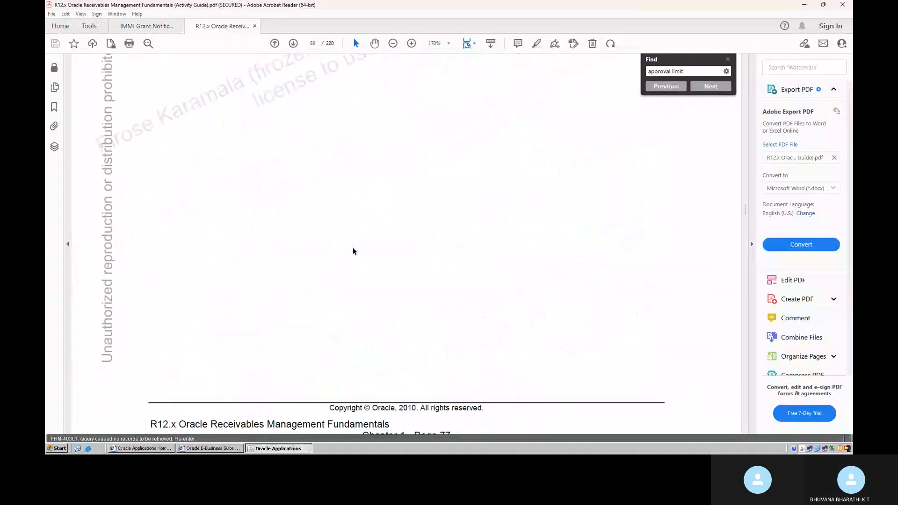
{"action": "scroll", "coordinate": [352, 251], "scroll_direction": "down", "scroll_amount": 15}
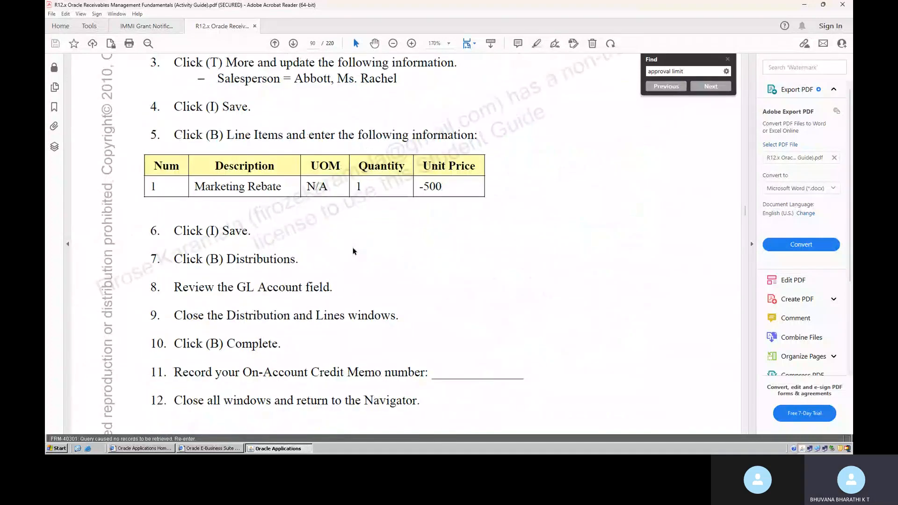
{"action": "scroll", "coordinate": [353, 250], "scroll_direction": "down", "scroll_amount": 3}
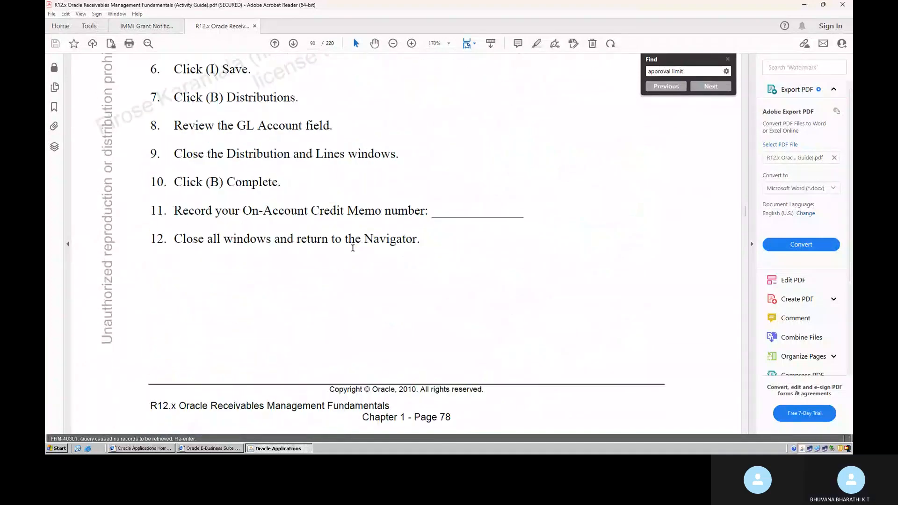
Look through the on-account credit and transaction type exercises in the activity guide, ending at its table of contents
{"action": "scroll", "coordinate": [352, 248], "scroll_direction": "down", "scroll_amount": 12}
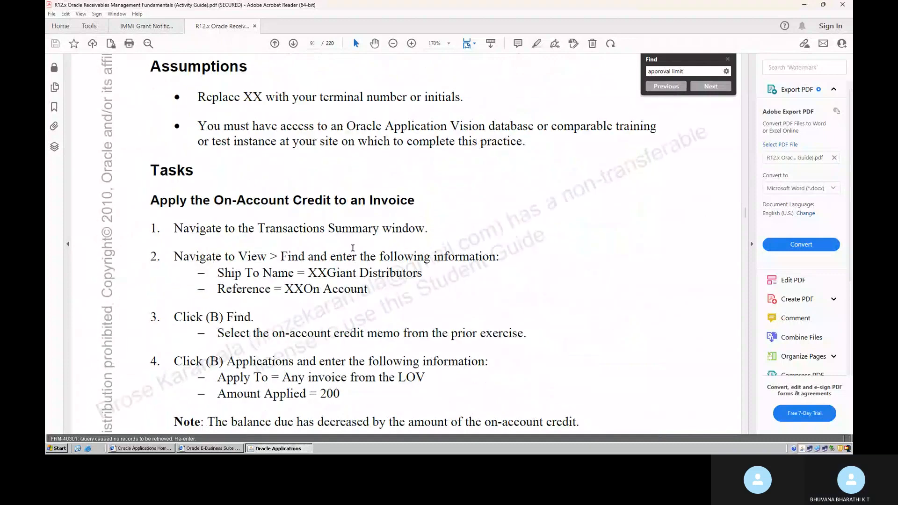
{"action": "scroll", "coordinate": [353, 248], "scroll_direction": "down", "scroll_amount": 13}
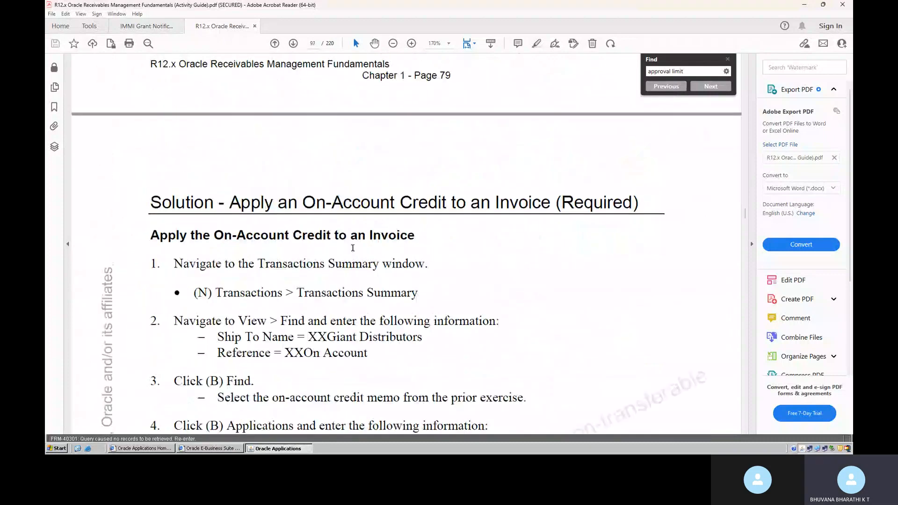
{"action": "scroll", "coordinate": [353, 248], "scroll_direction": "down", "scroll_amount": 8}
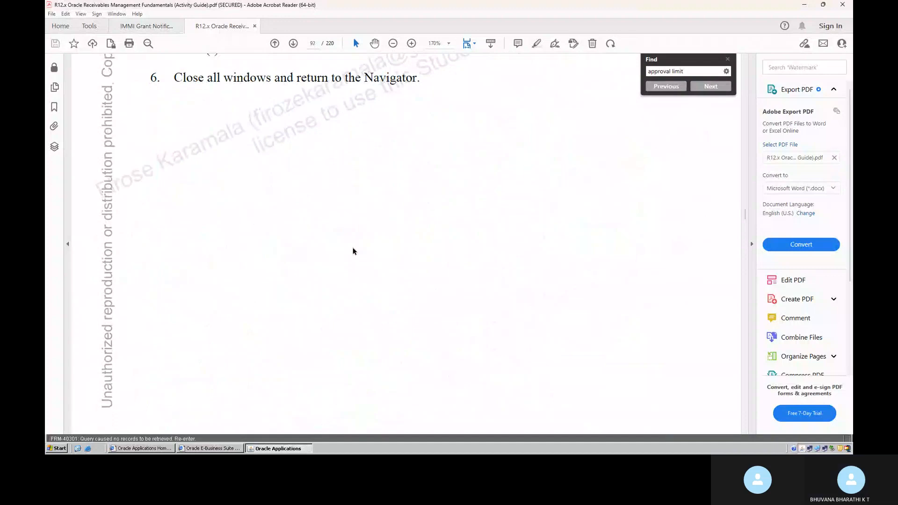
{"action": "scroll", "coordinate": [352, 251], "scroll_direction": "down", "scroll_amount": 12}
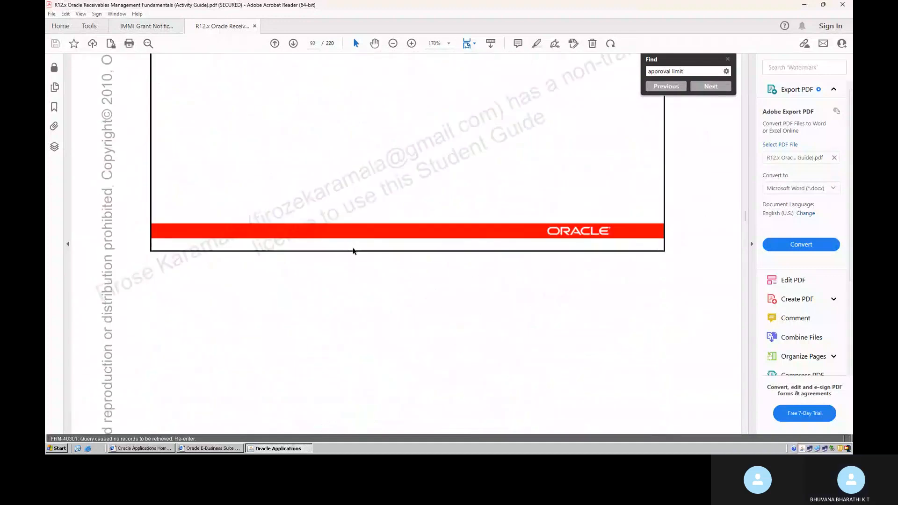
{"action": "scroll", "coordinate": [352, 251], "scroll_direction": "down", "scroll_amount": 14}
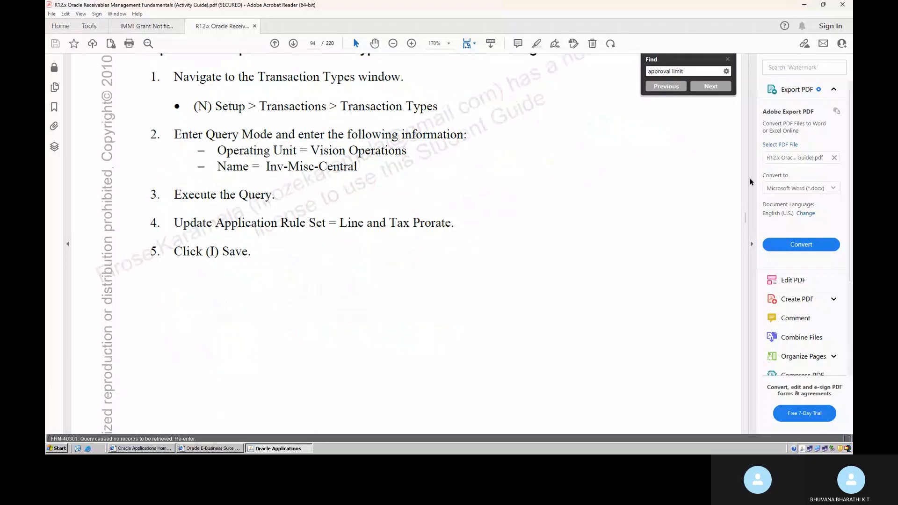
{"action": "left_click_drag", "start_coordinate": [745, 218], "coordinate": [745, 68]}
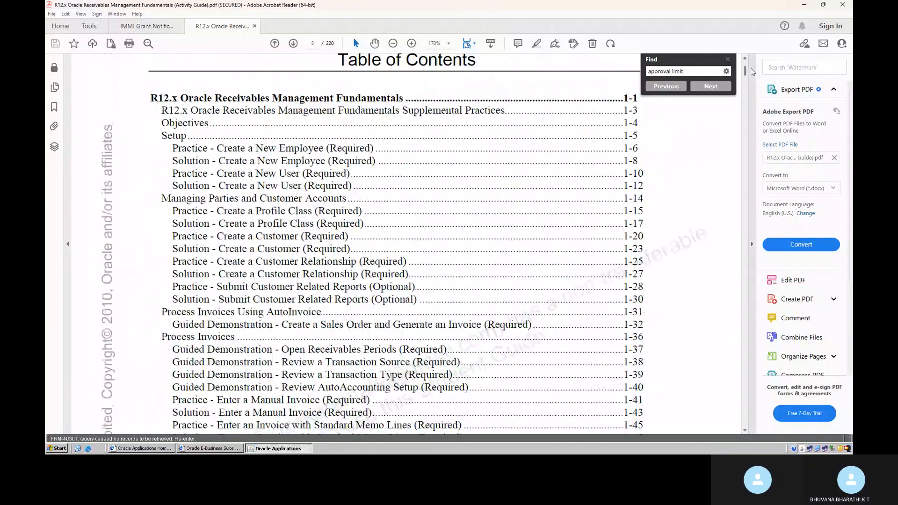
Switch to Oracle Applications, leaving query mode in the Receipts form and closing it
{"action": "left_click", "coordinate": [804, 5]}
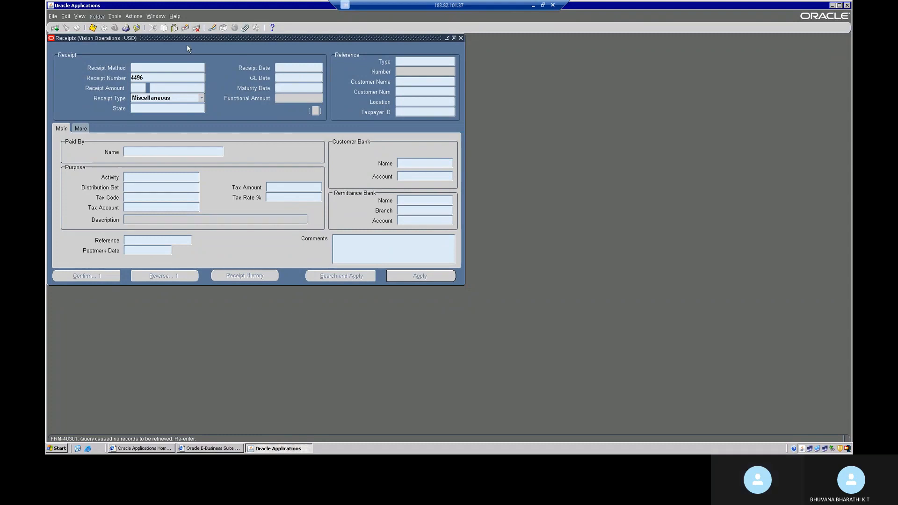
{"action": "left_click", "coordinate": [461, 38]}
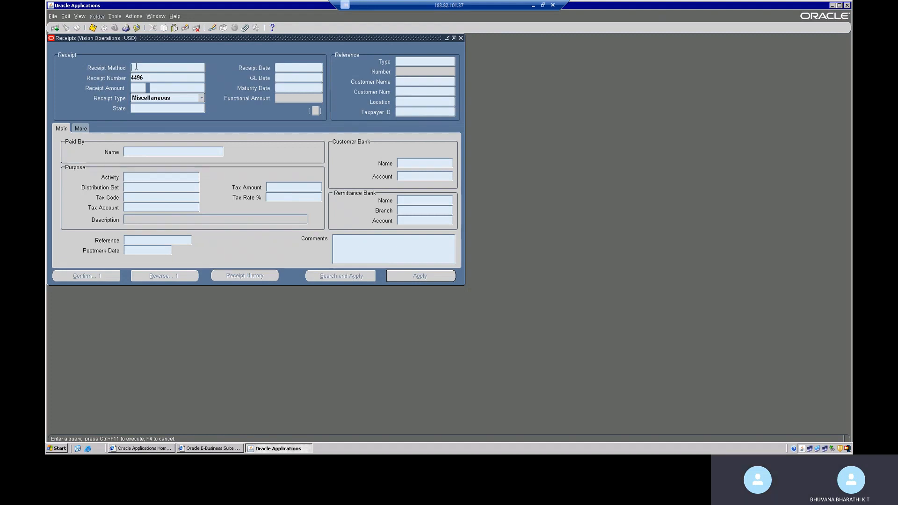
{"action": "key", "text": "F4"}
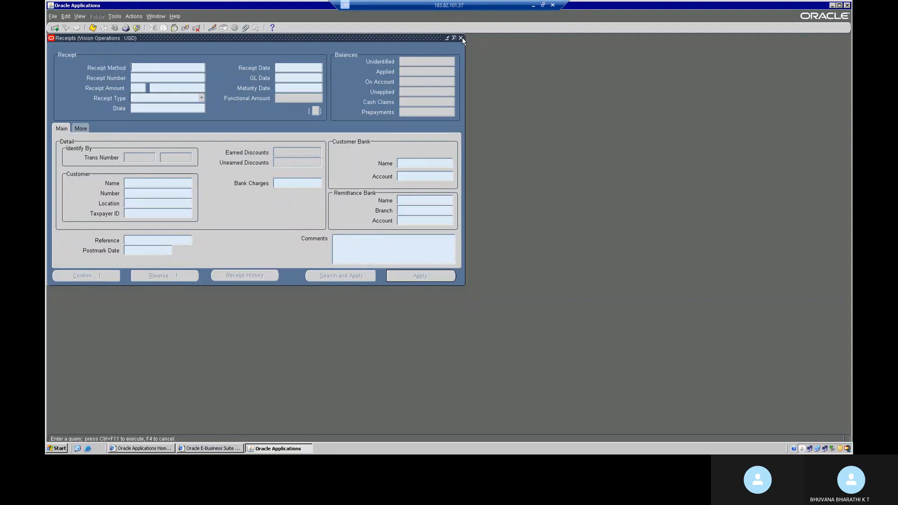
{"action": "left_click", "coordinate": [460, 37]}
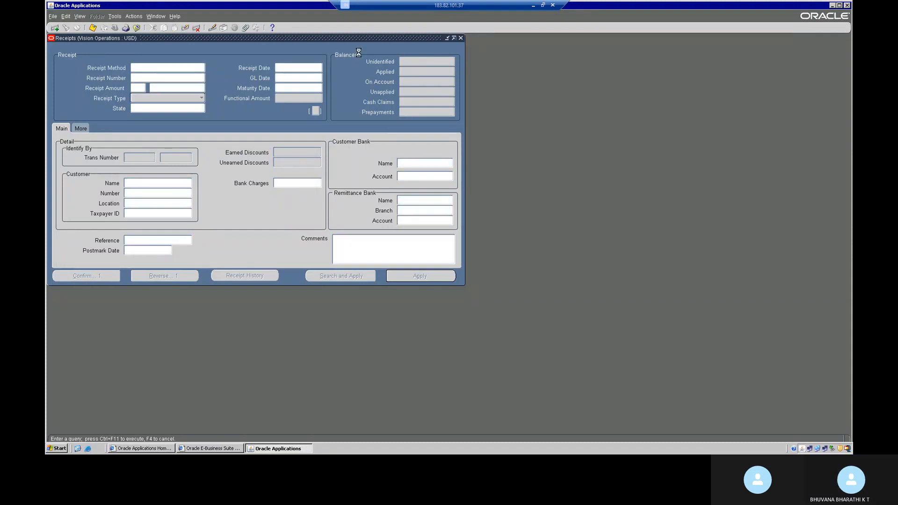
{"action": "key", "text": "F4"}
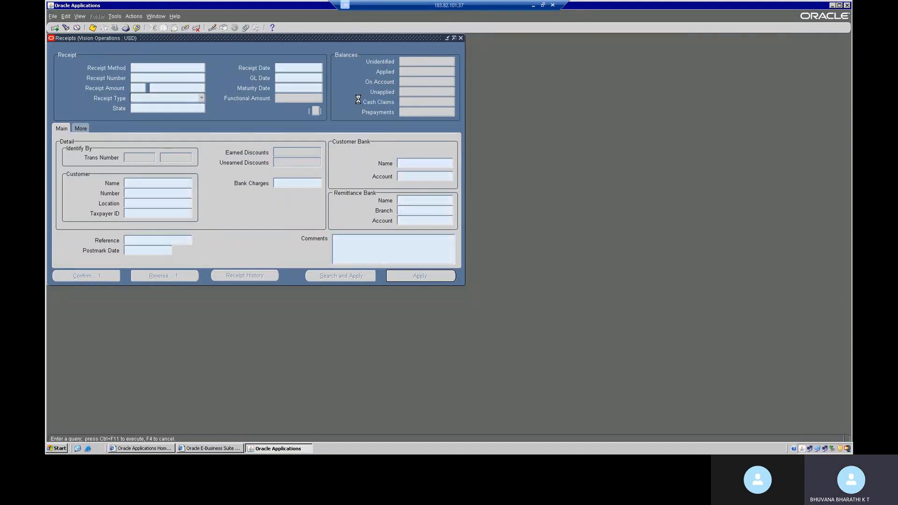
{"action": "left_click", "coordinate": [460, 37]}
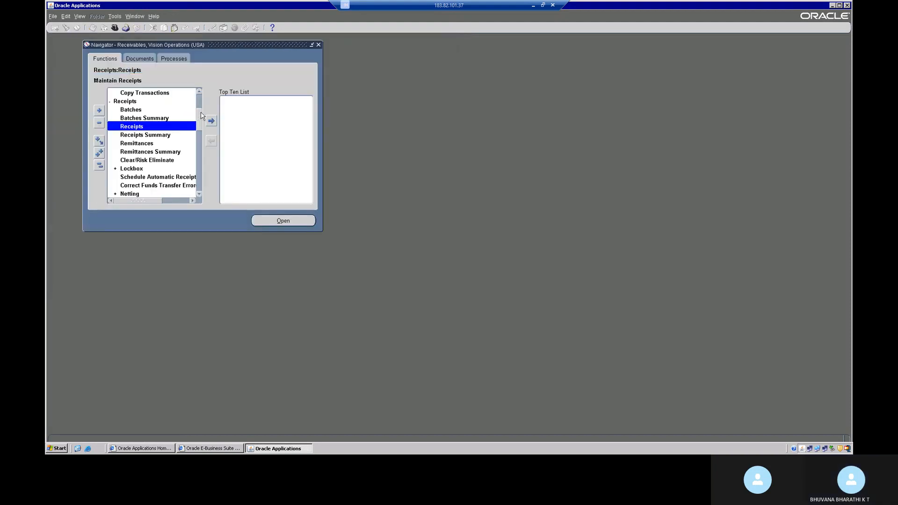
Open the Transactions form and query transaction number 500986
{"action": "scroll", "coordinate": [199, 99], "scroll_direction": "up", "scroll_amount": 3}
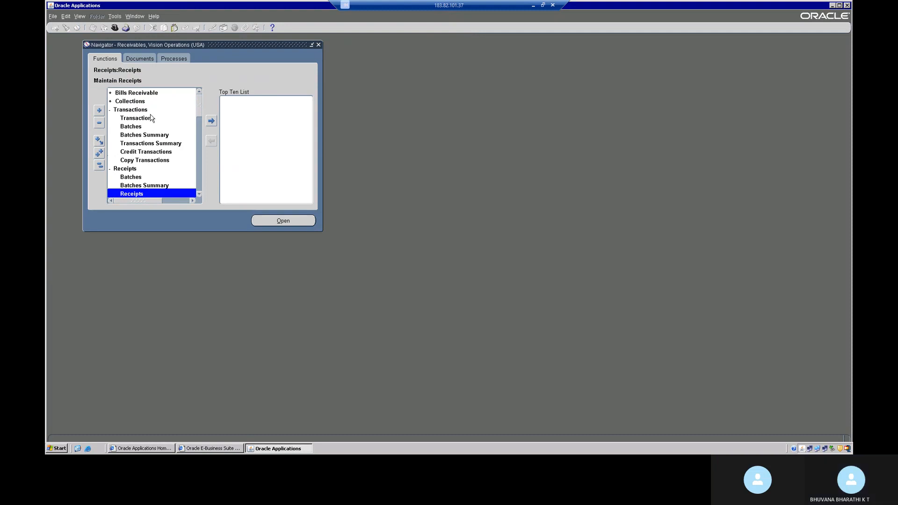
{"action": "double_click", "coordinate": [147, 119]}
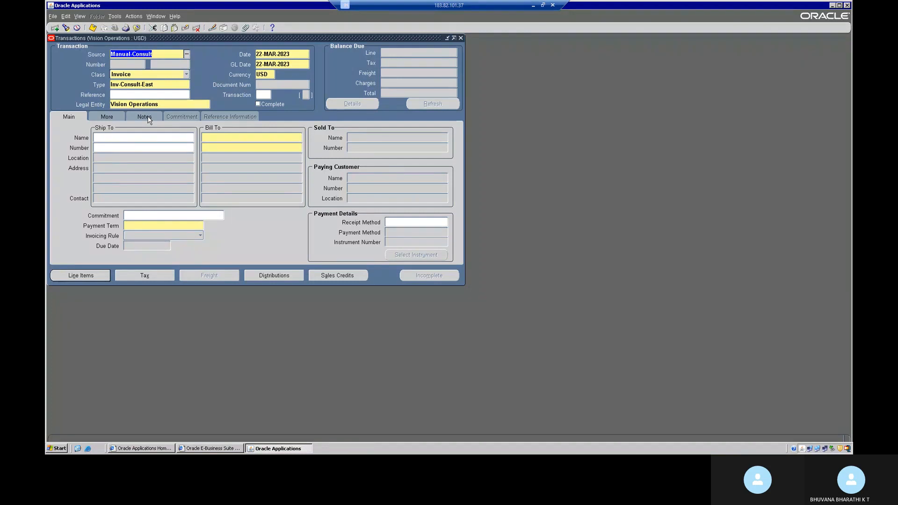
{"action": "left_click", "coordinate": [173, 65]}
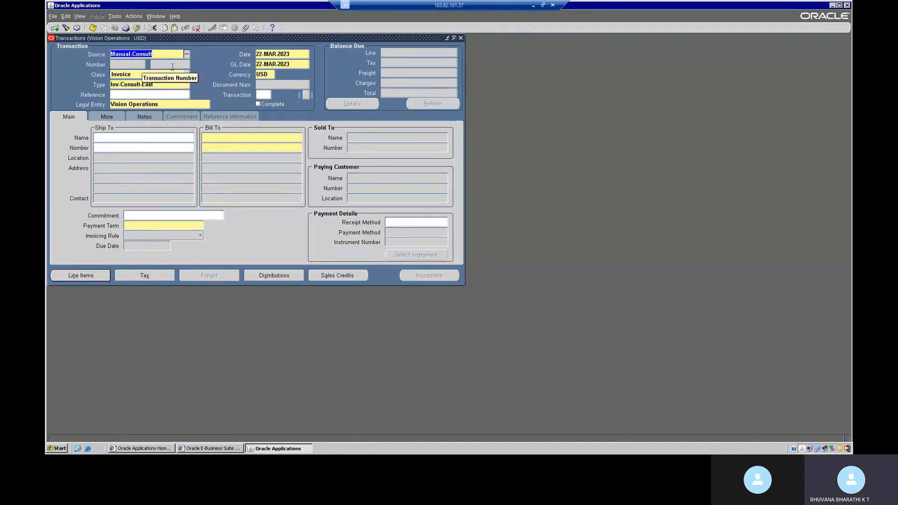
{"action": "key", "text": "F11"}
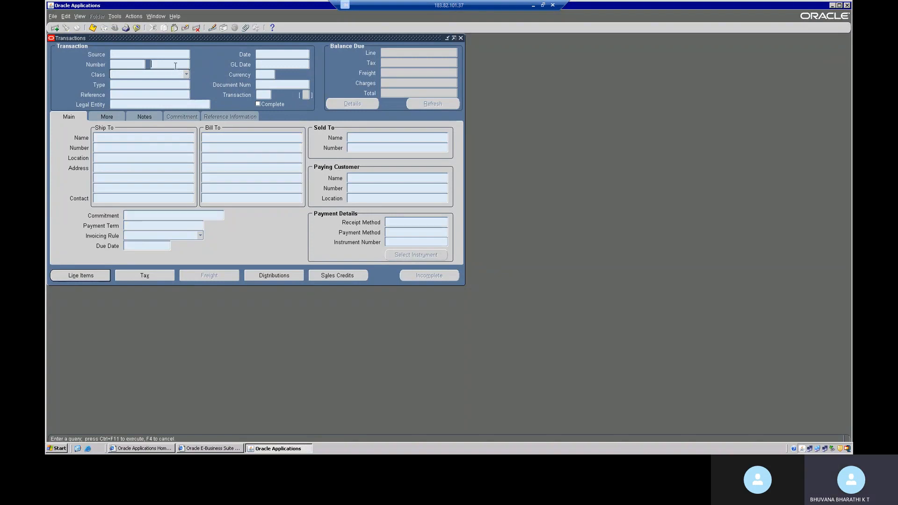
{"action": "type", "text": "500986"}
{"action": "key", "text": "ctrl+F11"}
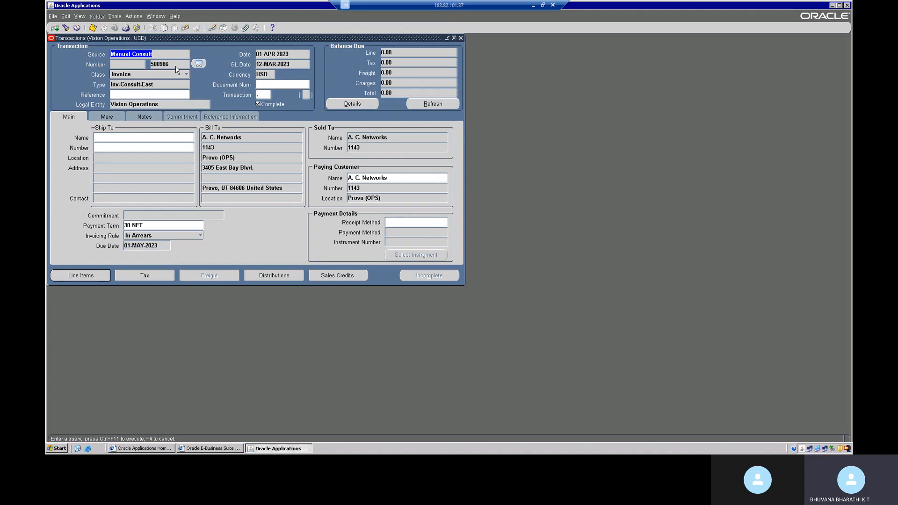
Open the invoice's adjustments and create final accounting for the Write-Off adjustment without posting to GL
{"action": "left_click", "coordinate": [133, 16]}
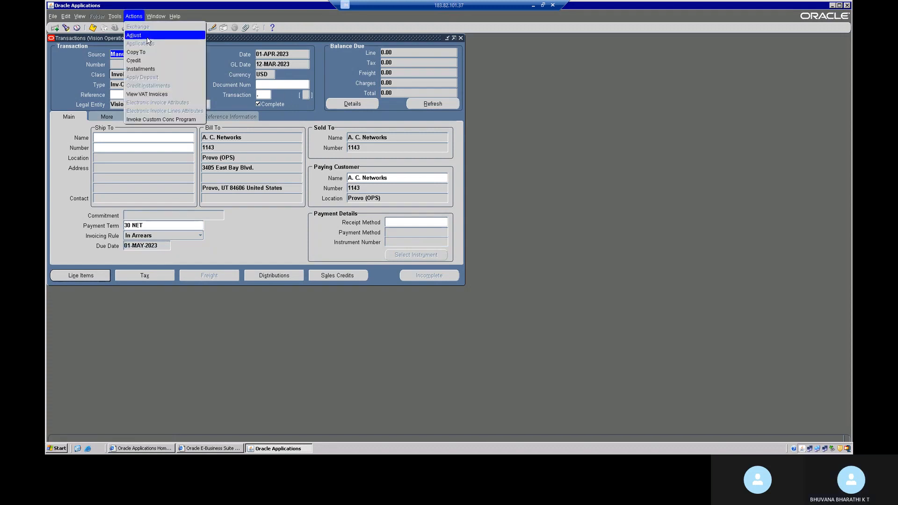
{"action": "left_click", "coordinate": [147, 37]}
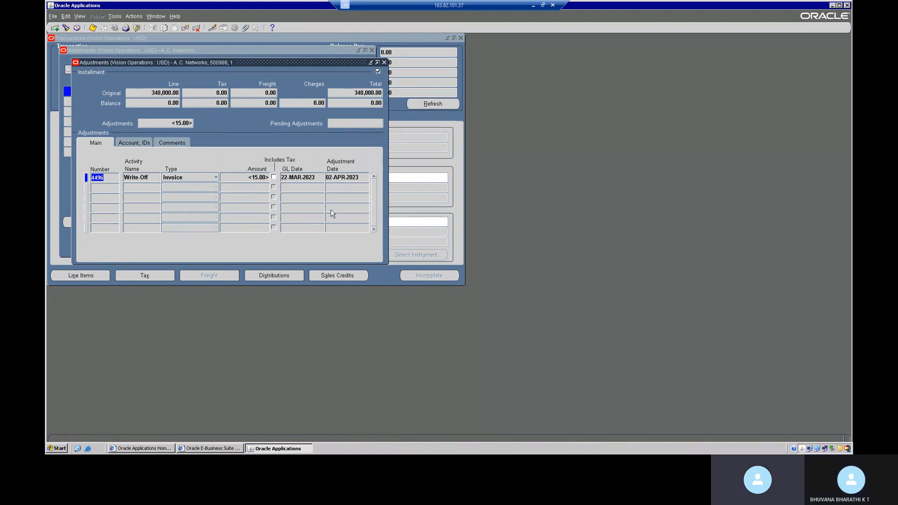
{"action": "left_click", "coordinate": [111, 18]}
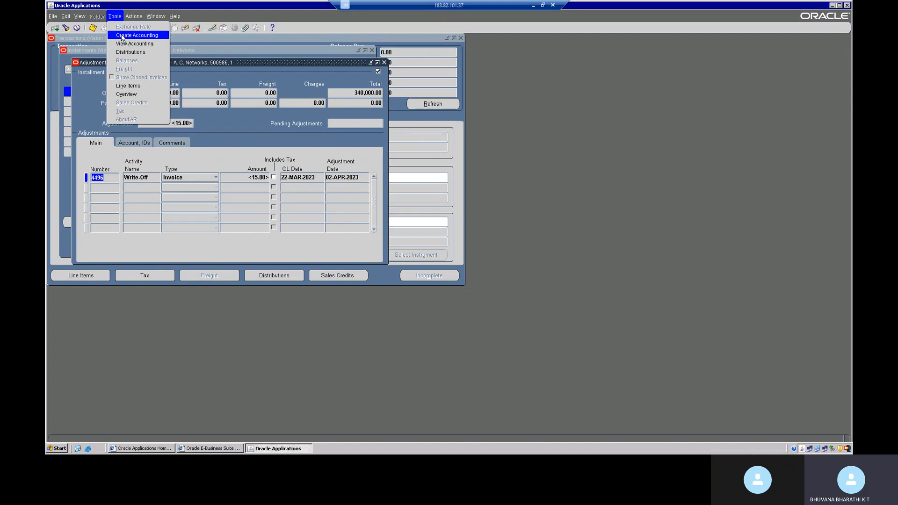
{"action": "left_click", "coordinate": [123, 35]}
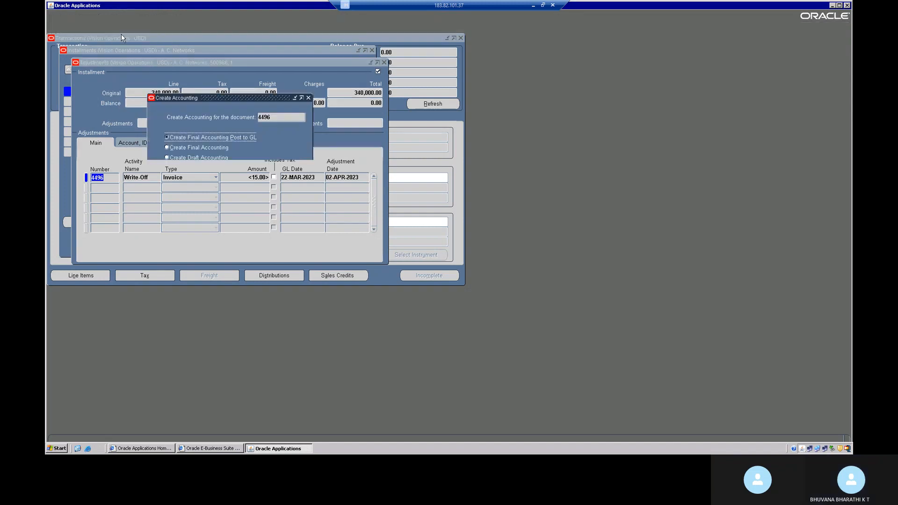
{"action": "left_click", "coordinate": [213, 148]}
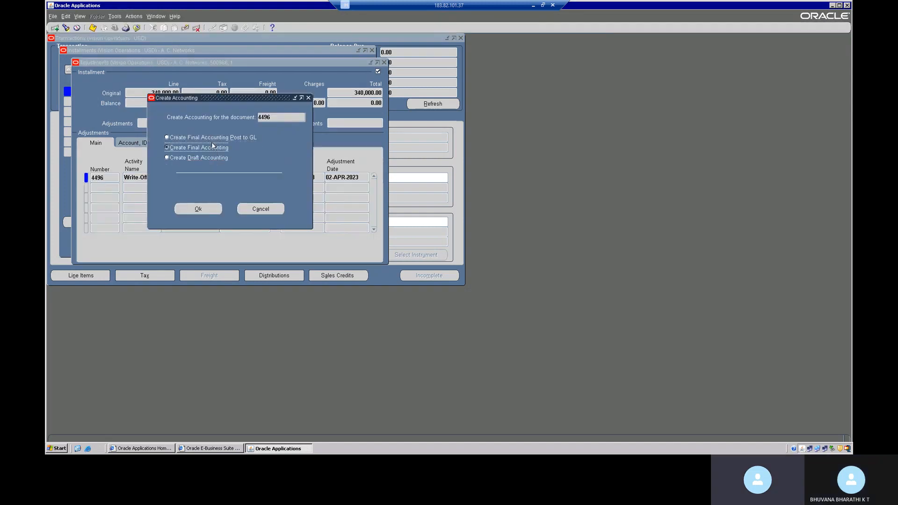
{"action": "left_click", "coordinate": [204, 210]}
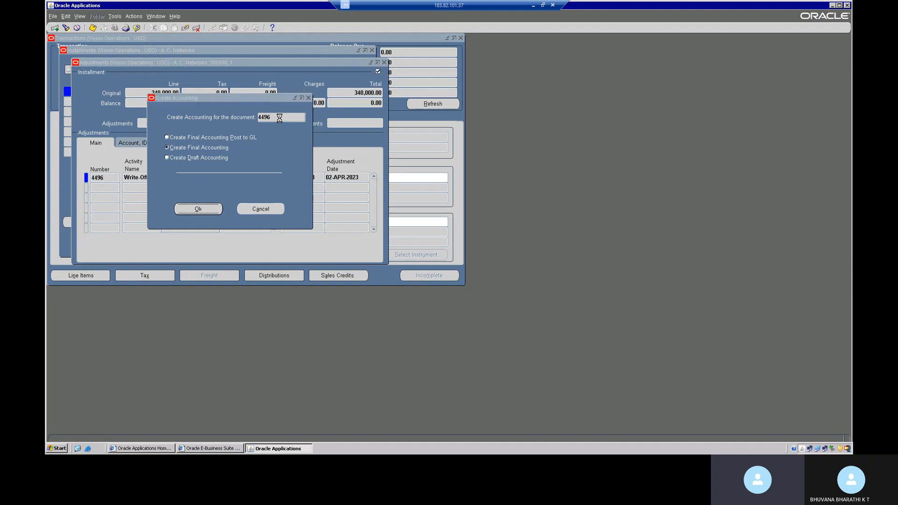
{"action": "left_click", "coordinate": [507, 250]}
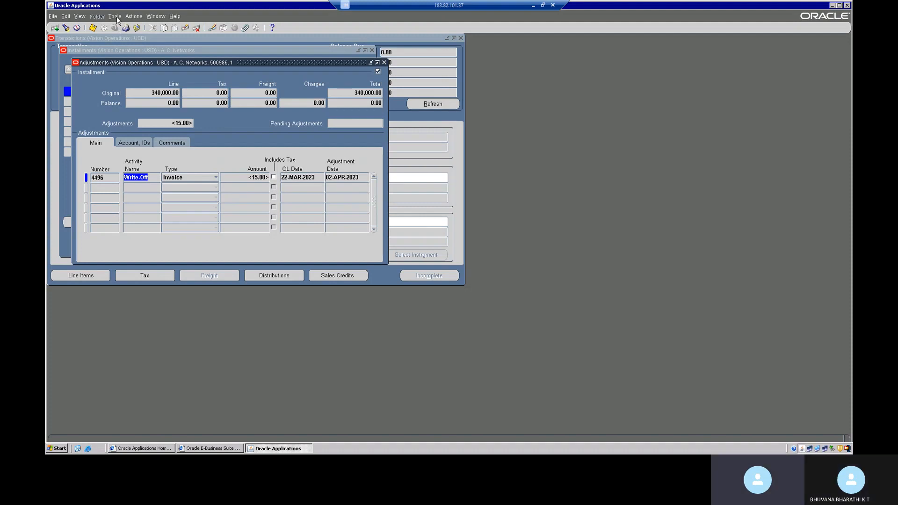
Close the Adjustments and Installments windows and start a blank transaction record
{"action": "left_click", "coordinate": [383, 62]}
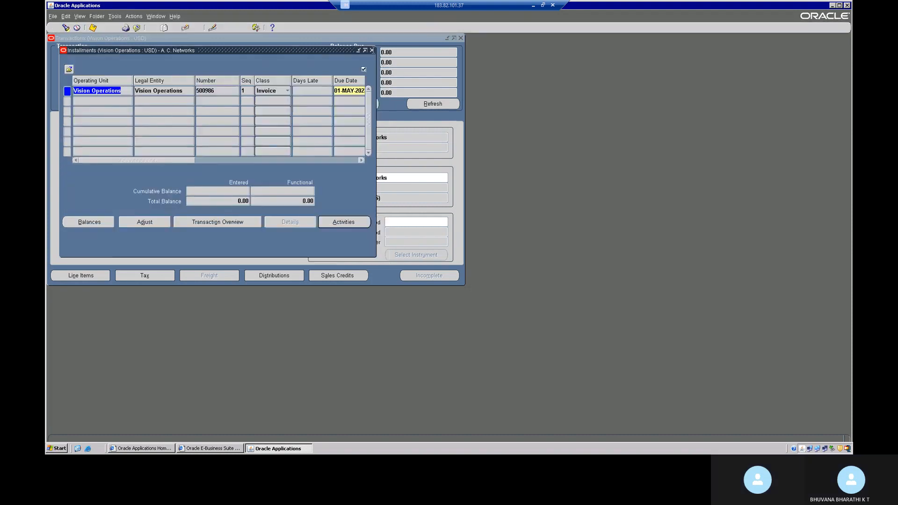
{"action": "left_click", "coordinate": [371, 50]}
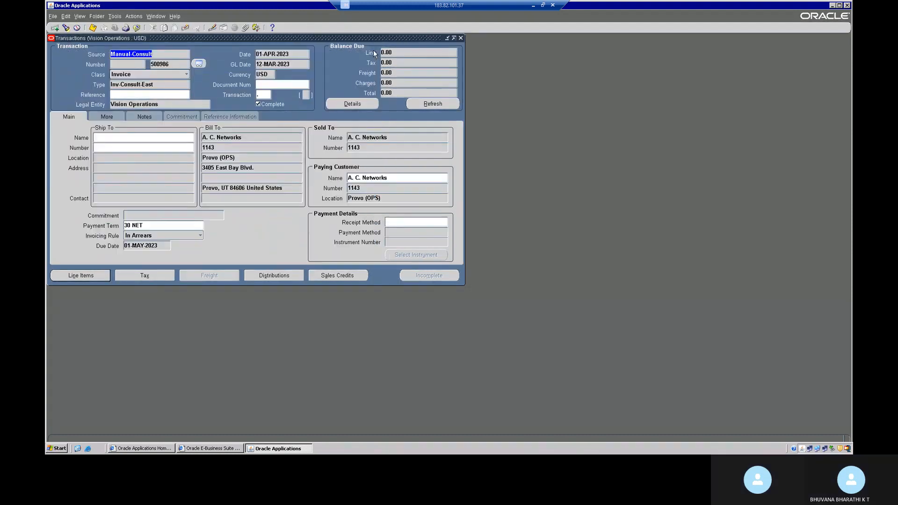
{"action": "key", "text": "Down"}
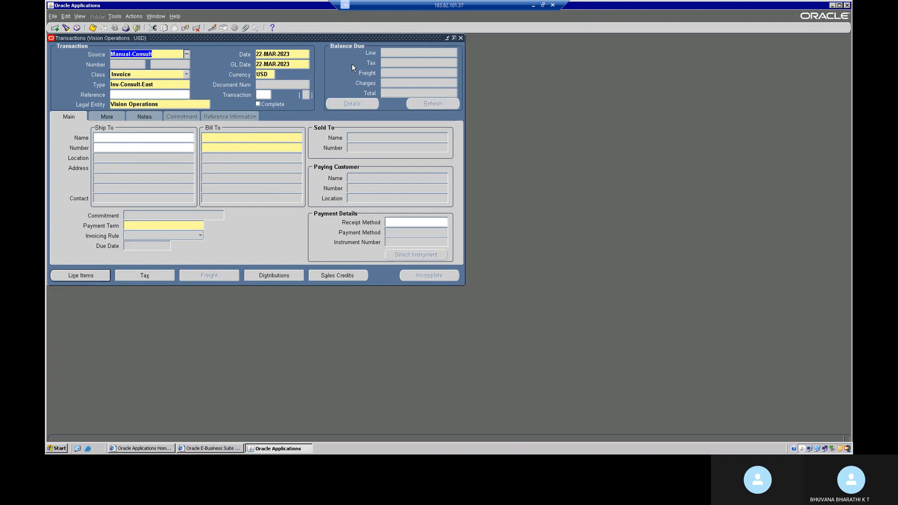
Set the new transaction's class to Deposit and its type to Deposit
{"action": "left_click", "coordinate": [186, 75]}
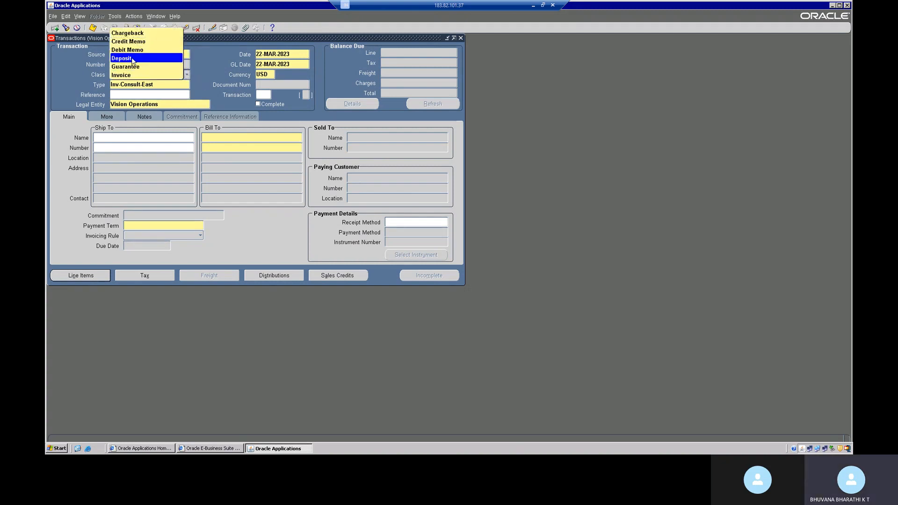
{"action": "left_click", "coordinate": [132, 58]}
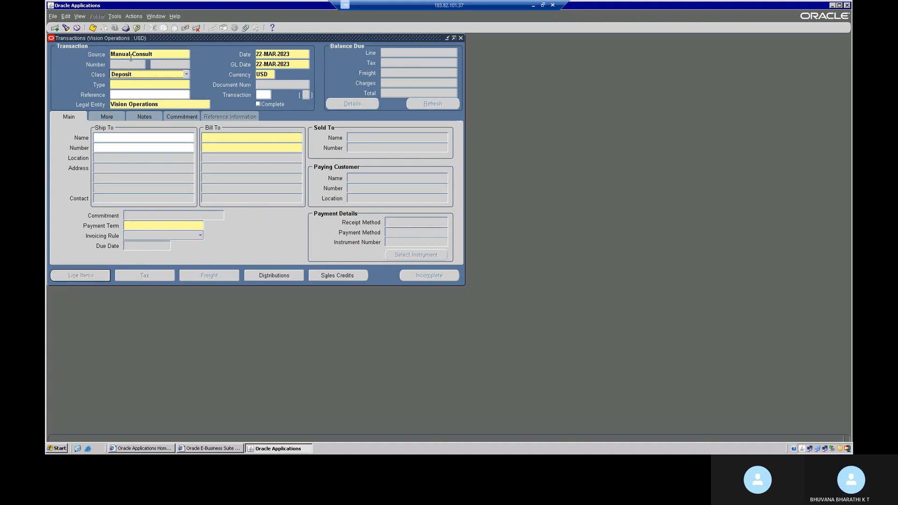
{"action": "left_click", "coordinate": [126, 85]}
{"action": "left_click", "coordinate": [186, 85]}
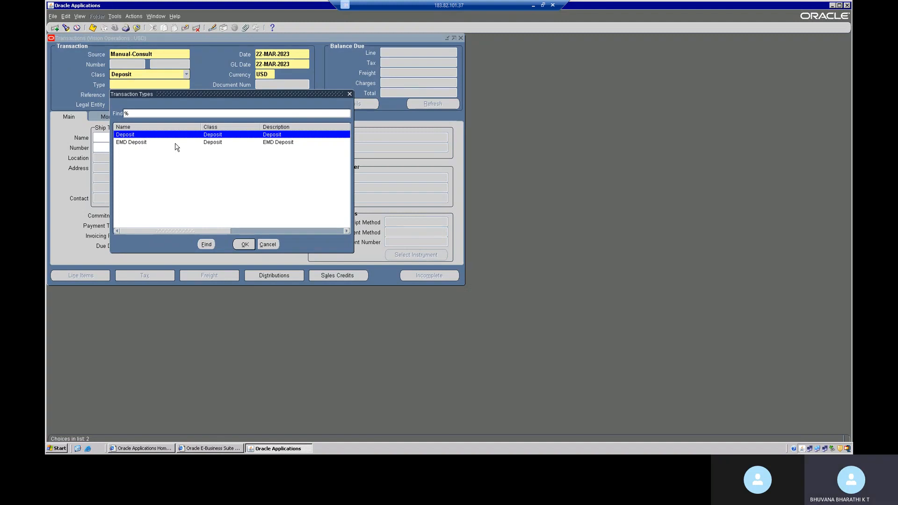
{"action": "left_click", "coordinate": [176, 143]}
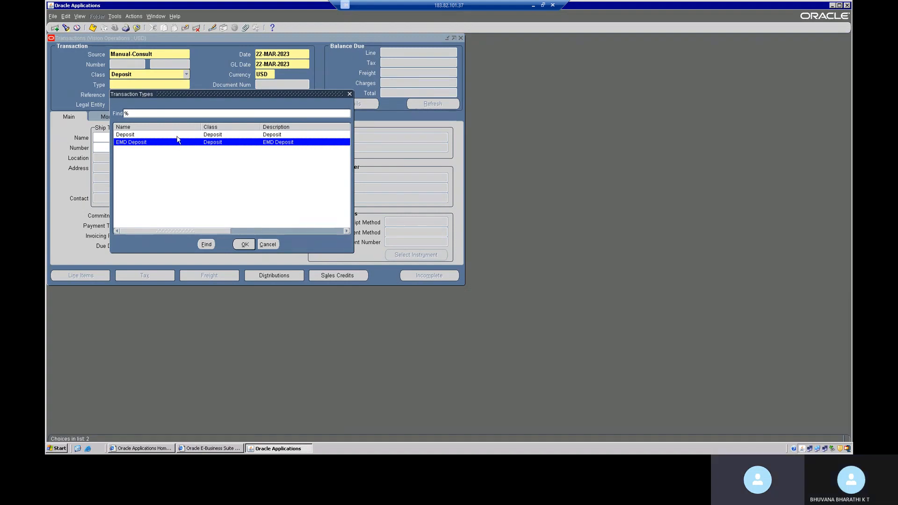
{"action": "left_click", "coordinate": [178, 136]}
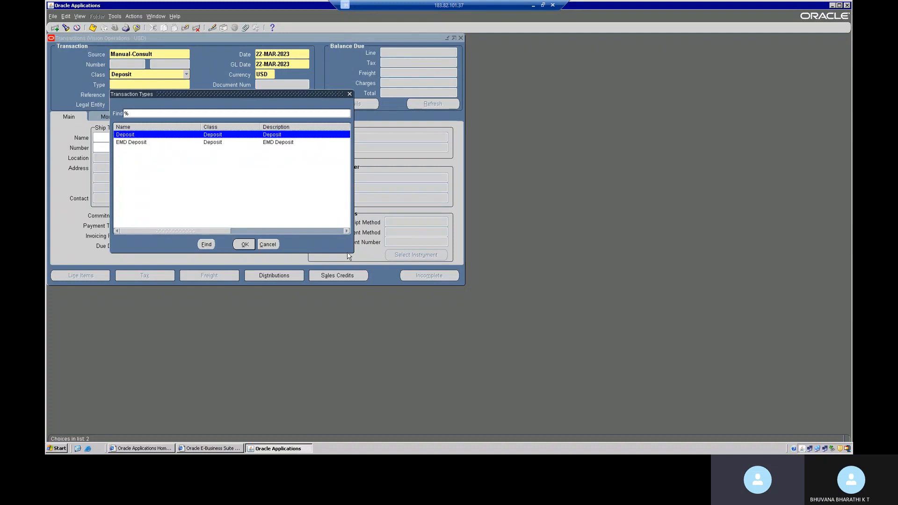
{"action": "left_click", "coordinate": [244, 244]}
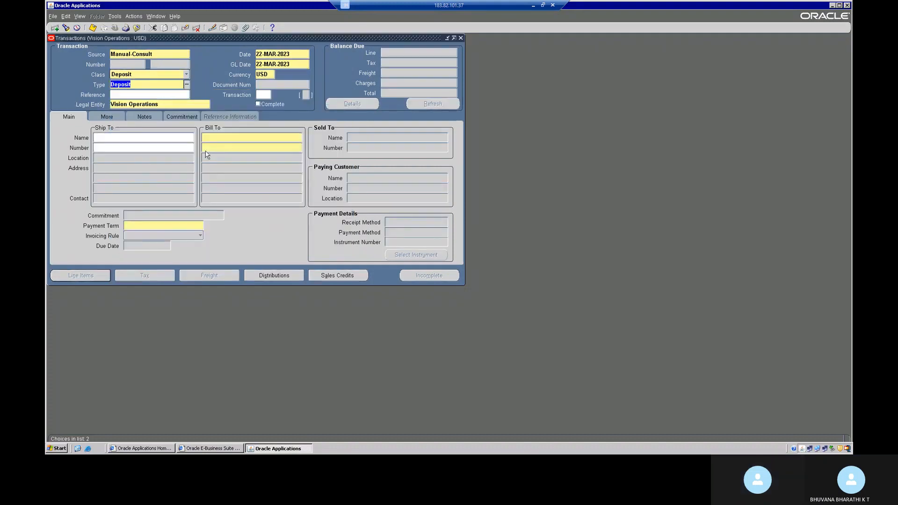
Set the deposit's bill-to customer to A. C. Networks, searching the customer list with A%
{"action": "left_click", "coordinate": [206, 137]}
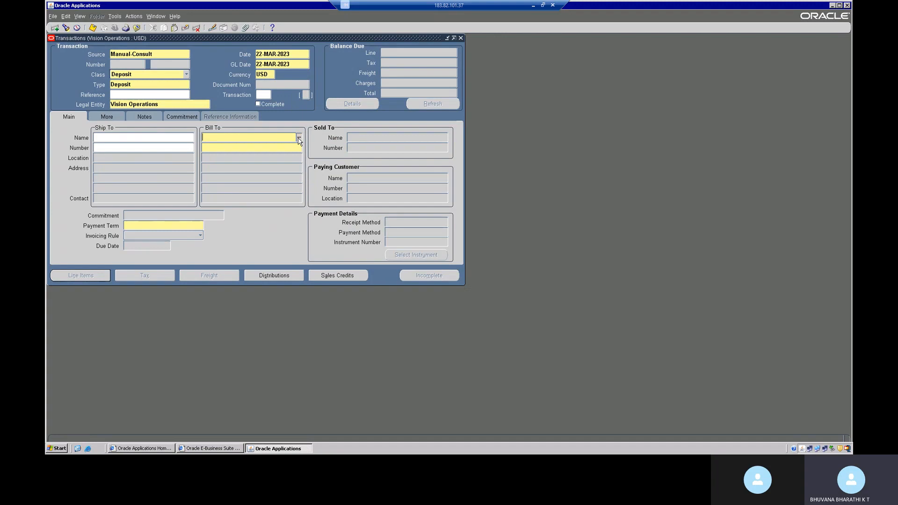
{"action": "left_click", "coordinate": [299, 138]}
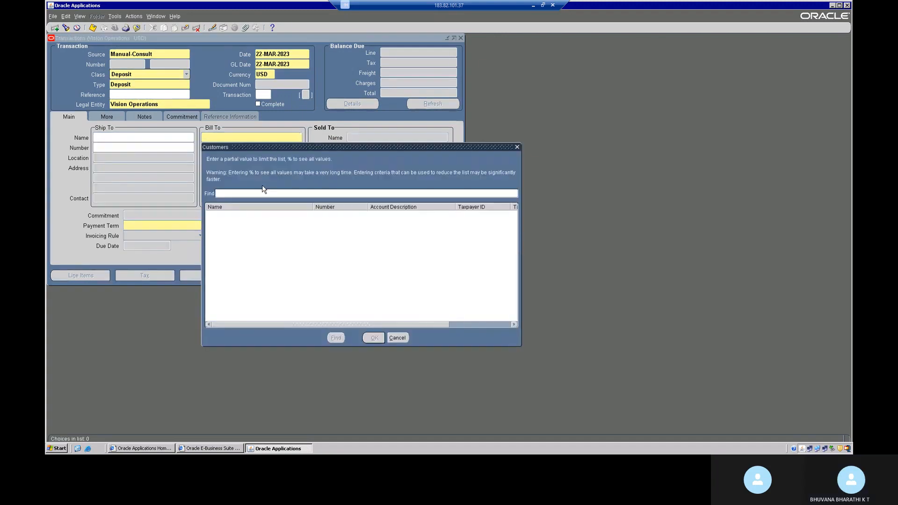
{"action": "type", "text": "A%"}
{"action": "left_click", "coordinate": [335, 336]}
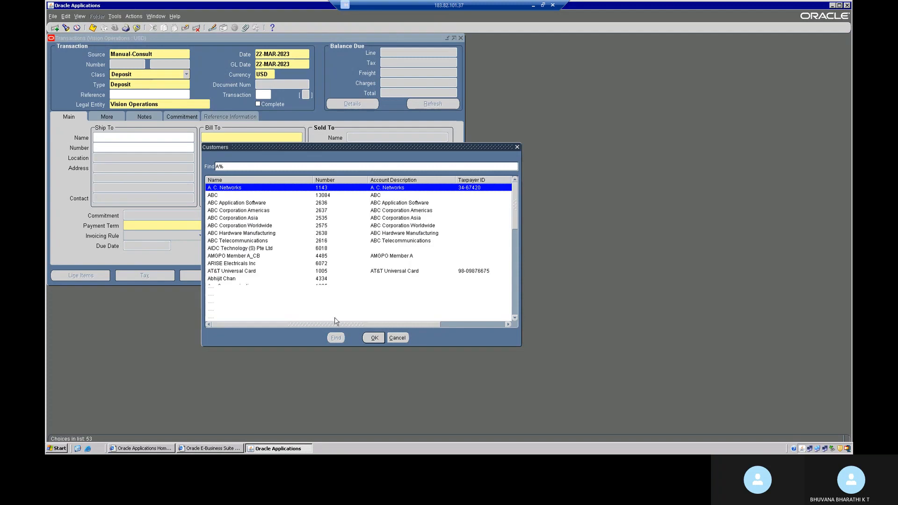
{"action": "left_click", "coordinate": [376, 339]}
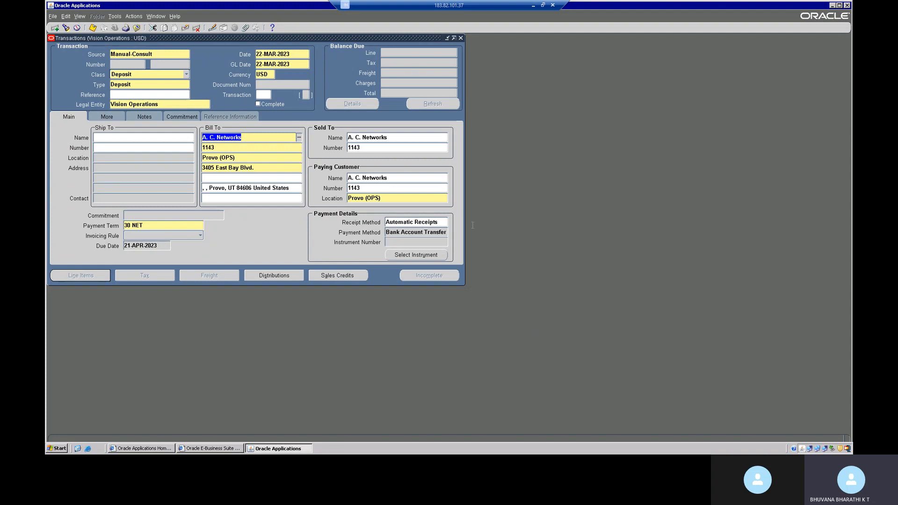
Review the available payment methods without choosing one and leave the deposit's receipt method blank
{"action": "left_click", "coordinate": [415, 221]}
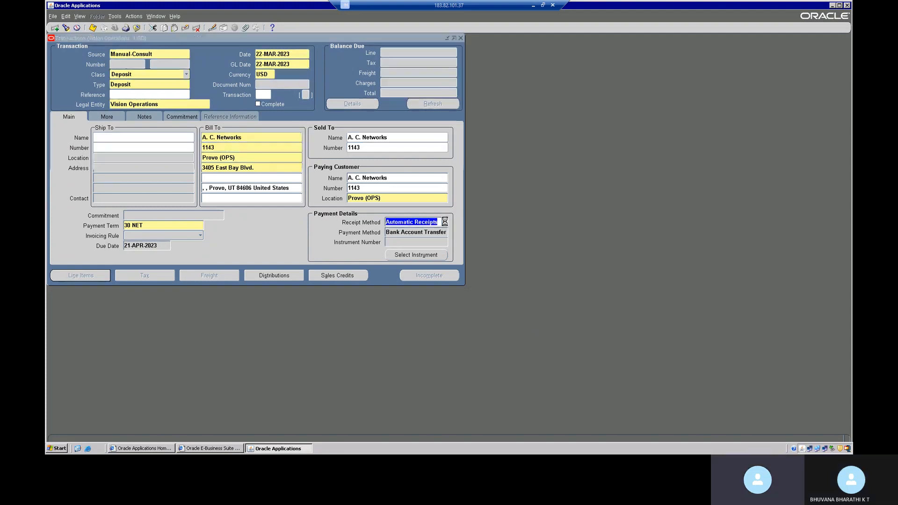
{"action": "left_click", "coordinate": [444, 222]}
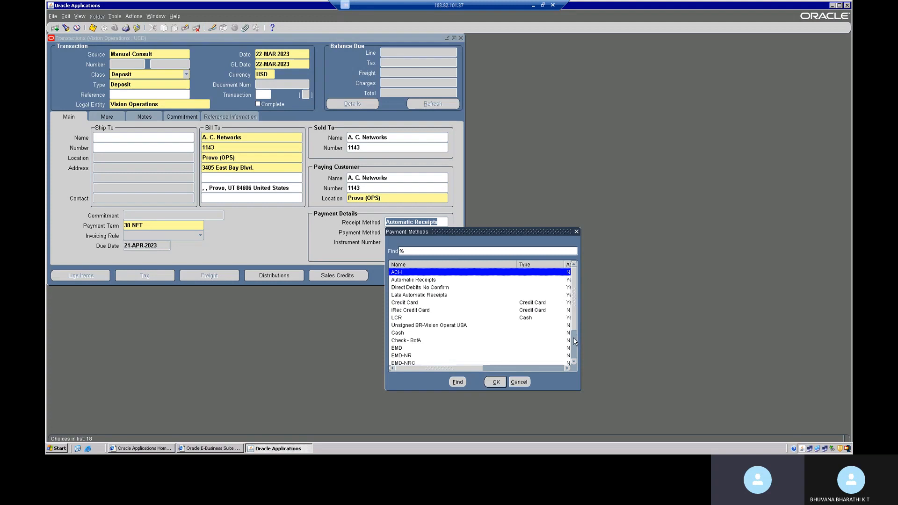
{"action": "scroll", "coordinate": [574, 340], "scroll_direction": "down", "scroll_amount": 2}
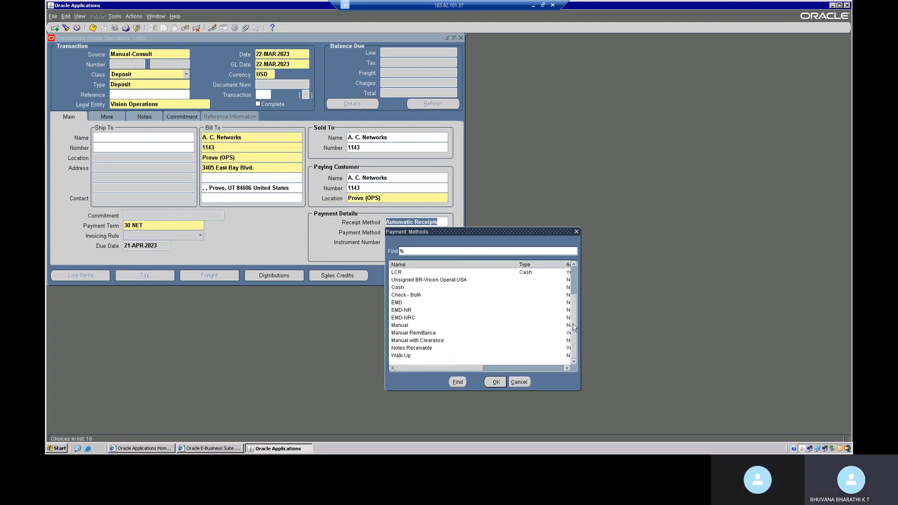
{"action": "scroll", "coordinate": [574, 276], "scroll_direction": "up", "scroll_amount": 2}
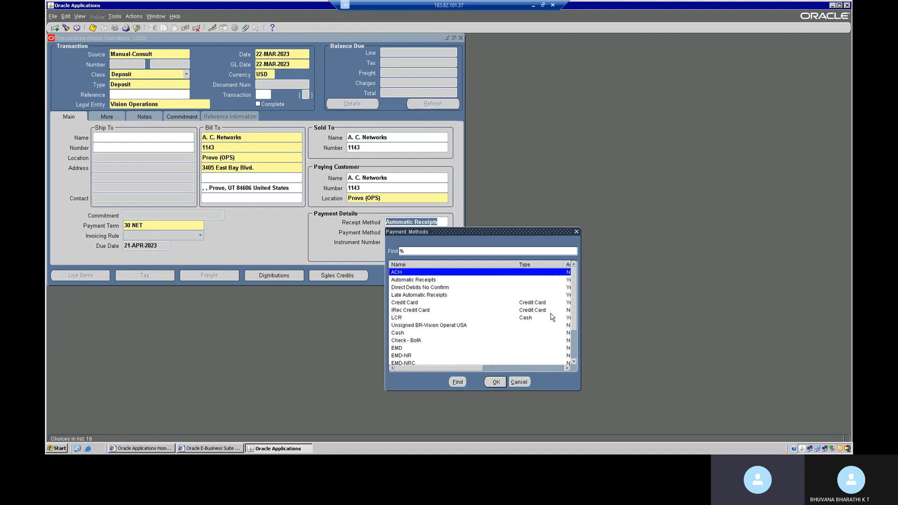
{"action": "left_click", "coordinate": [574, 339]}
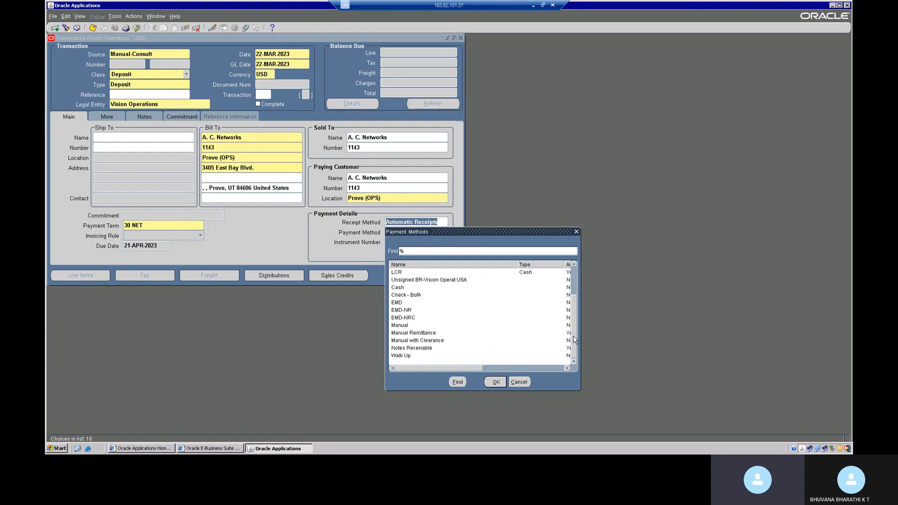
{"action": "left_click_drag", "start_coordinate": [575, 310], "coordinate": [575, 267]}
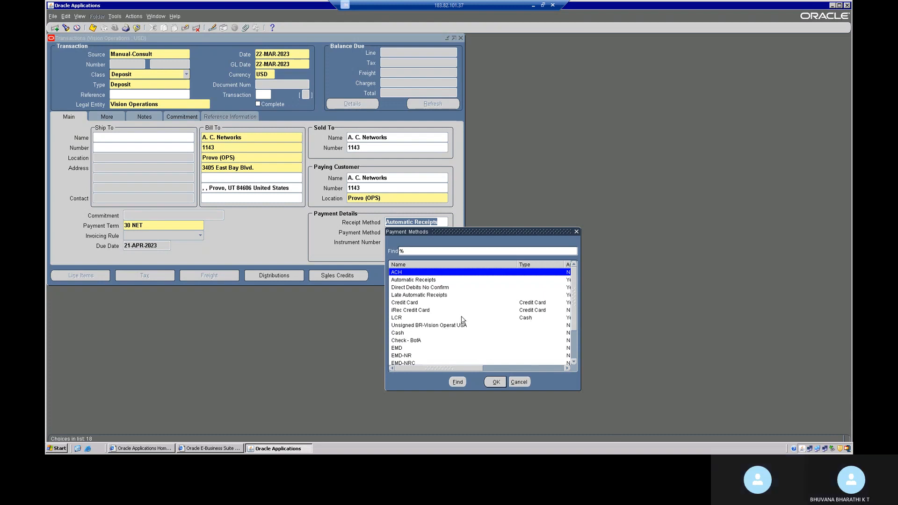
{"action": "left_click", "coordinate": [576, 232]}
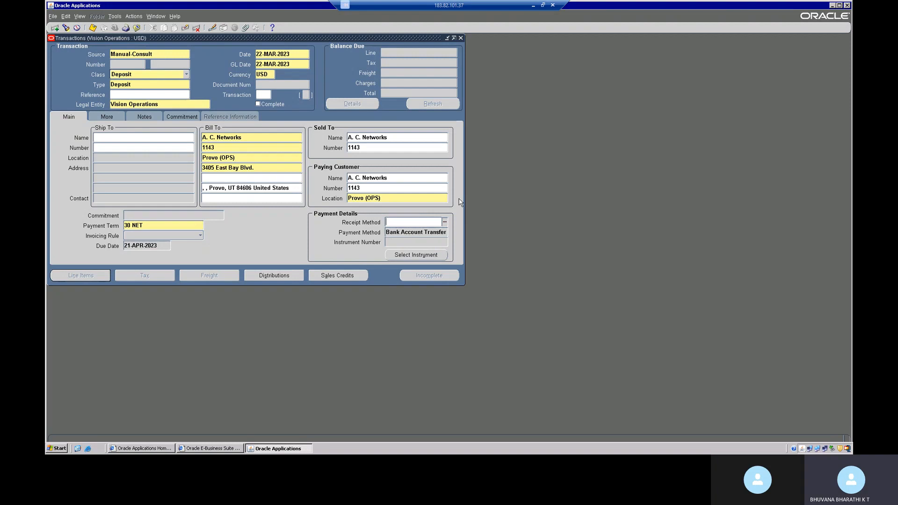
{"action": "left_click", "coordinate": [426, 234]}
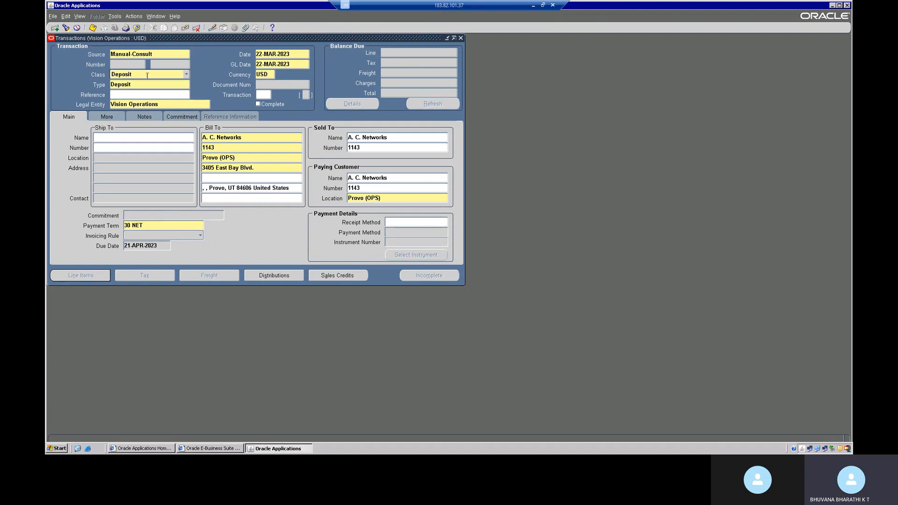
Enter a commitment amount of 500000 for the deposit with the description Generic Commitment
{"action": "left_click", "coordinate": [117, 116]}
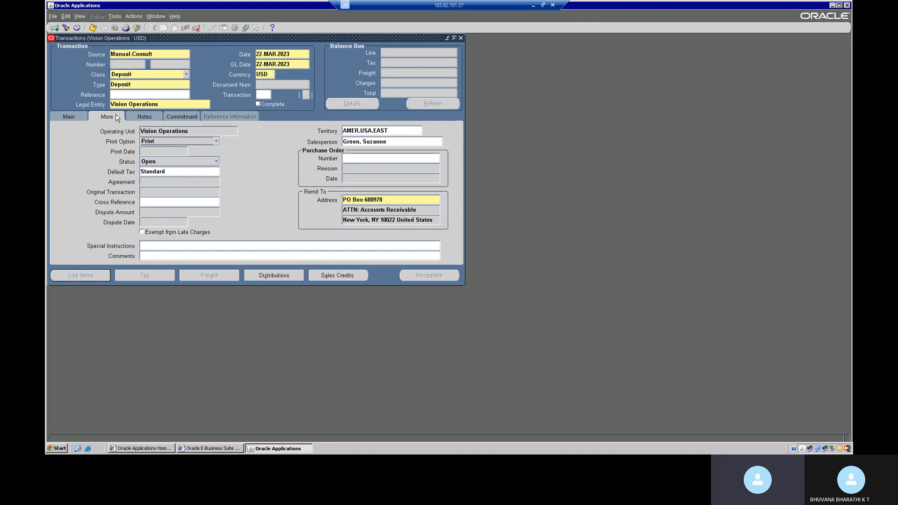
{"action": "left_click", "coordinate": [180, 117]}
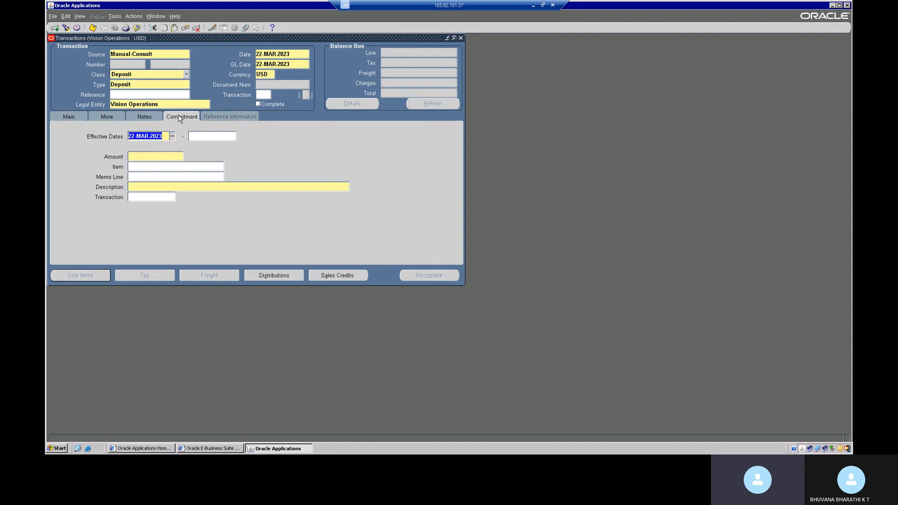
{"action": "left_click", "coordinate": [147, 156]}
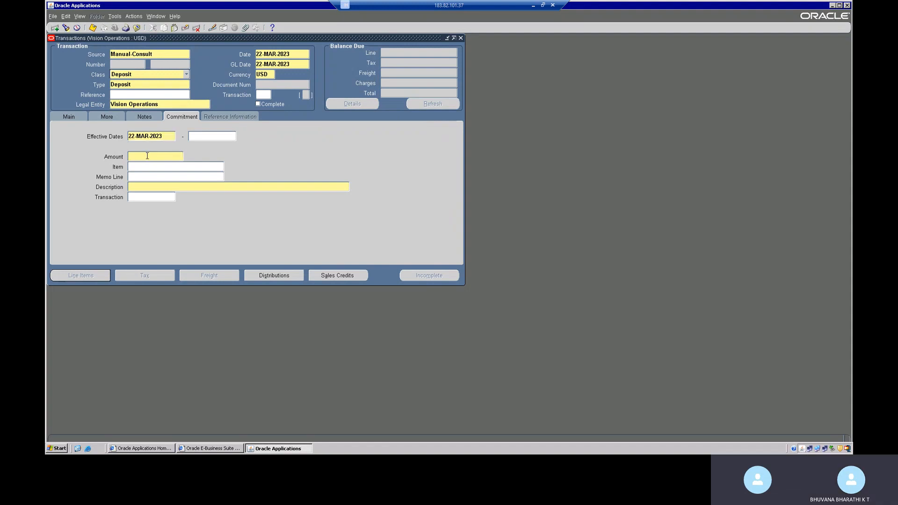
{"action": "type", "text": "500000"}
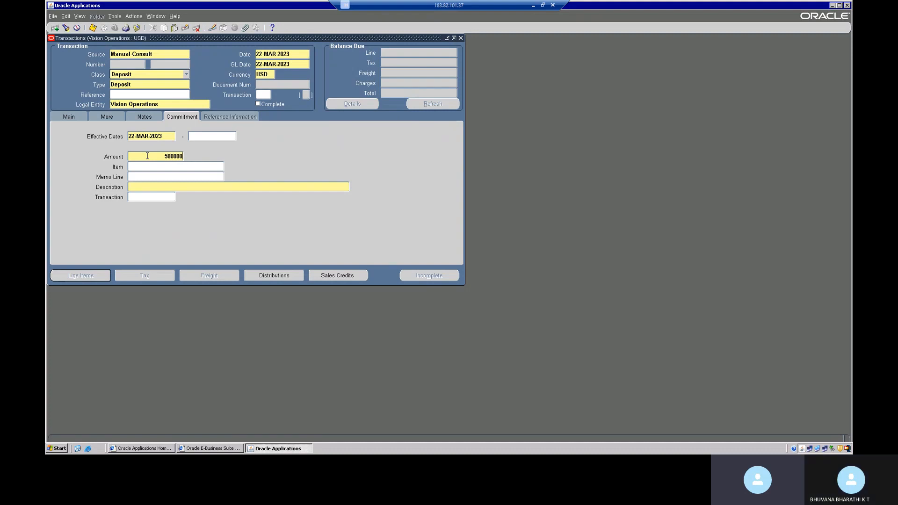
{"action": "left_click", "coordinate": [147, 187]}
{"action": "left_click", "coordinate": [346, 187]}
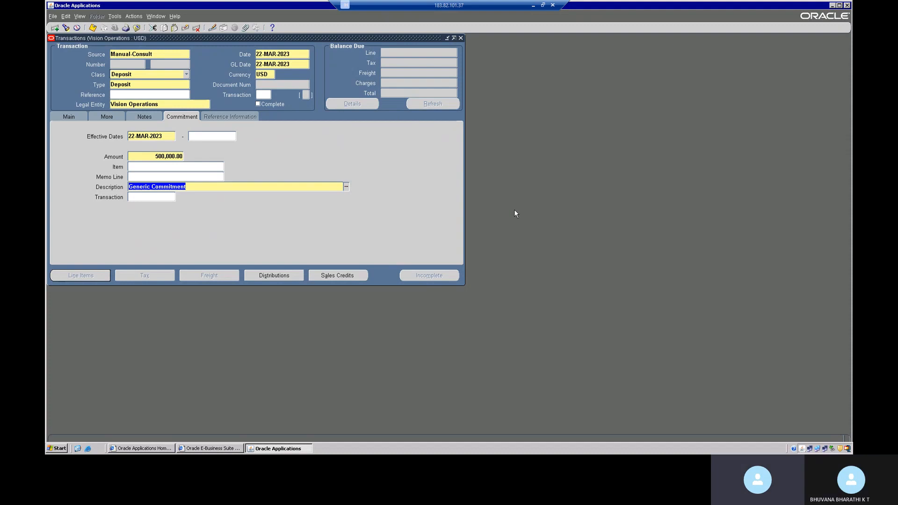
Save the deposit transaction and mark it as complete
{"action": "key", "text": "ctrl+s"}
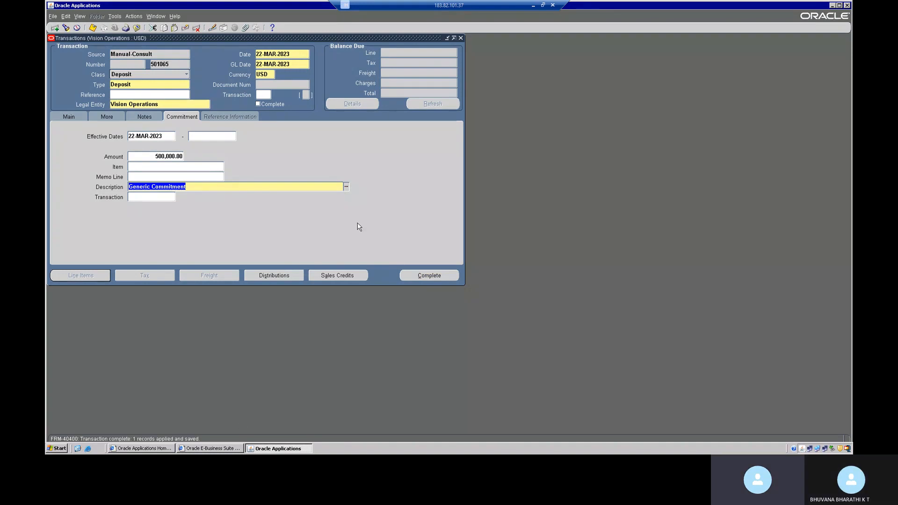
{"action": "key", "text": "ctrl+s"}
{"action": "left_click", "coordinate": [439, 275]}
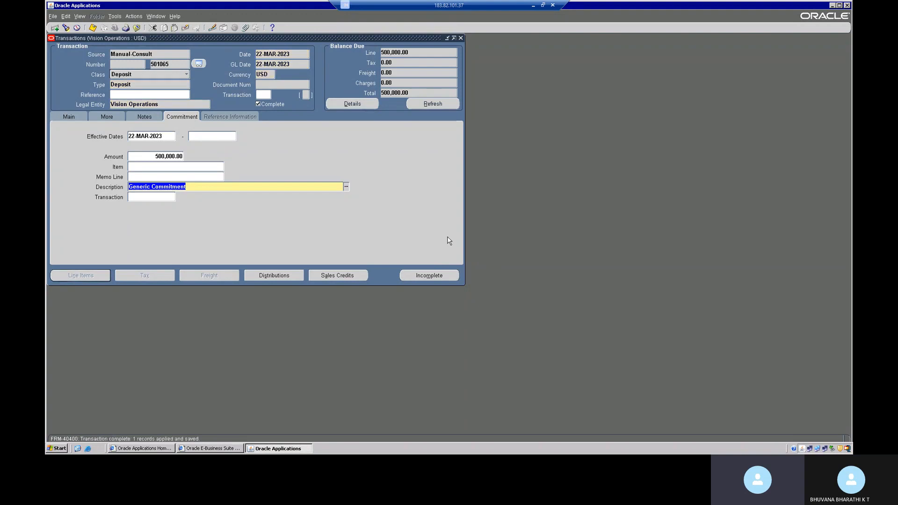
Examine the GL accounts on the deposit's Receivable and Revenue distribution lines, closing the distributions when done
{"action": "left_click", "coordinate": [274, 275]}
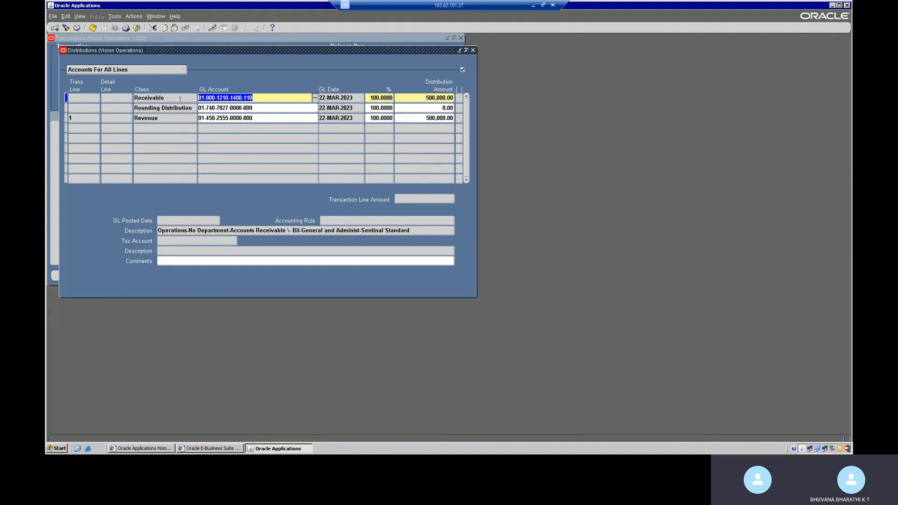
{"action": "left_click", "coordinate": [239, 118]}
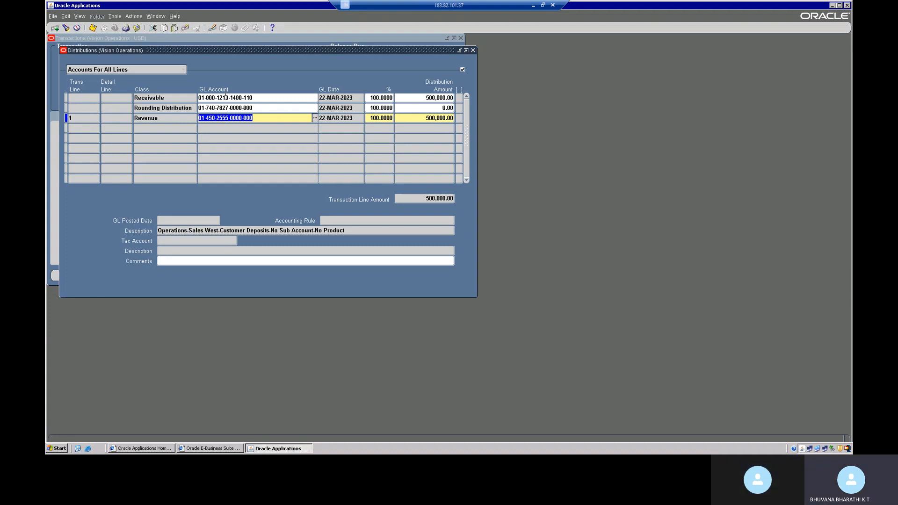
{"action": "left_click", "coordinate": [165, 117]}
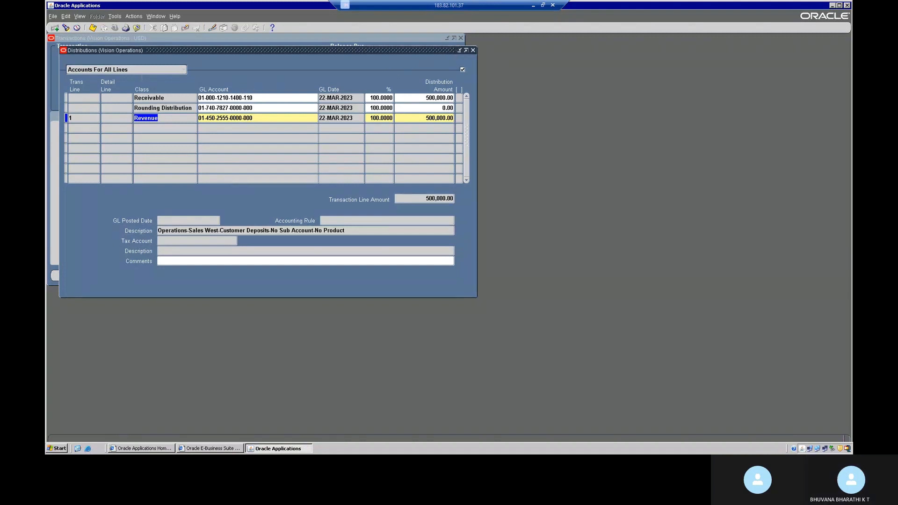
{"action": "left_click", "coordinate": [472, 50]}
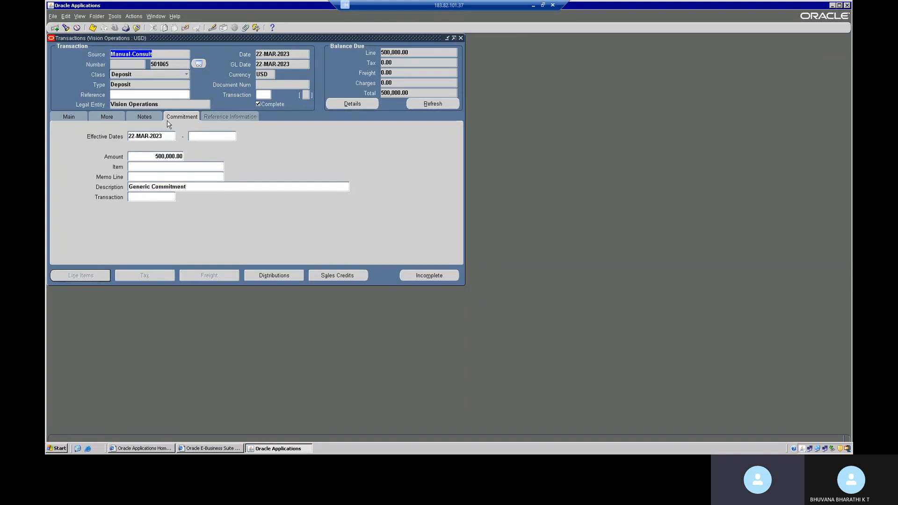
Close the completed deposit and open the Transactions form on a blank record
{"action": "left_click", "coordinate": [81, 117]}
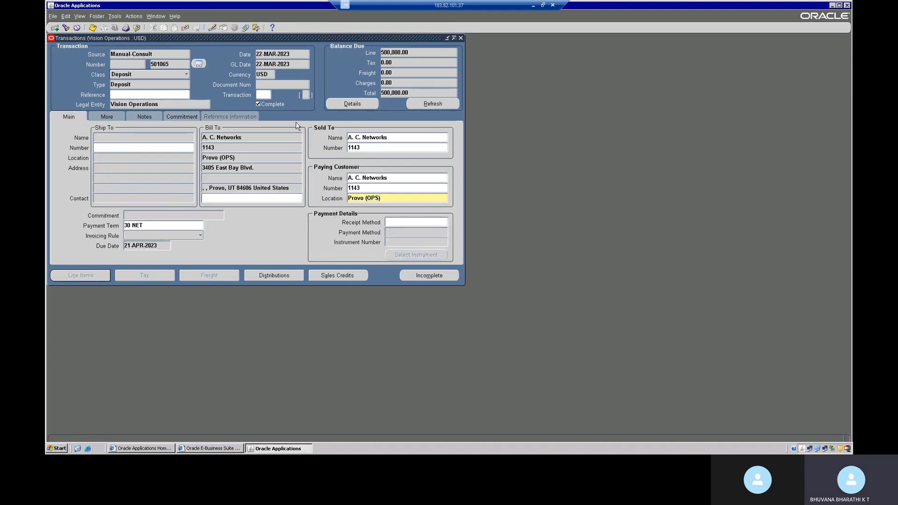
{"action": "left_click", "coordinate": [460, 38]}
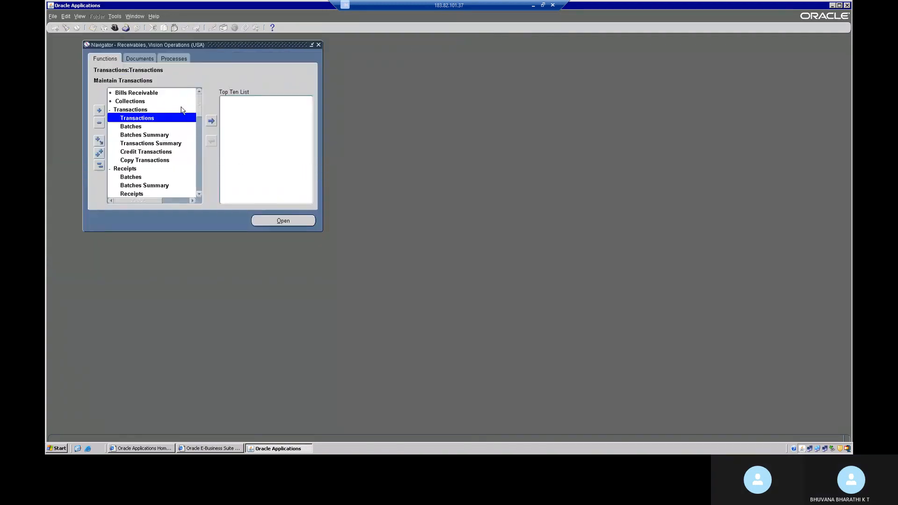
{"action": "double_click", "coordinate": [155, 117]}
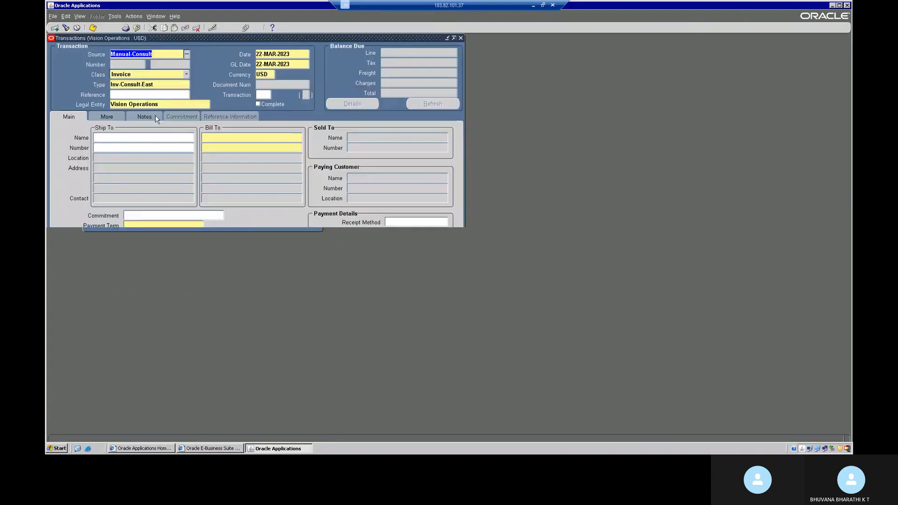
{"action": "left_click", "coordinate": [168, 77]}
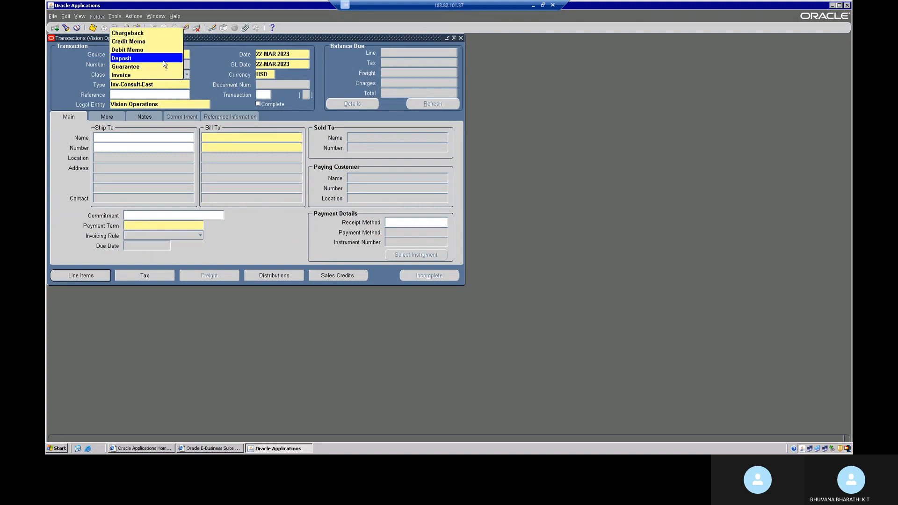
{"action": "left_click", "coordinate": [163, 58]}
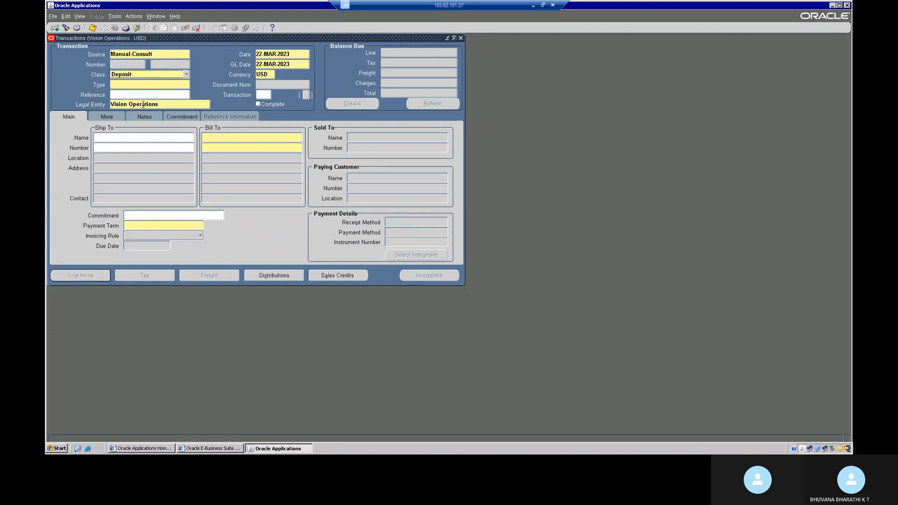
{"action": "left_click", "coordinate": [161, 84]}
{"action": "left_click", "coordinate": [188, 83]}
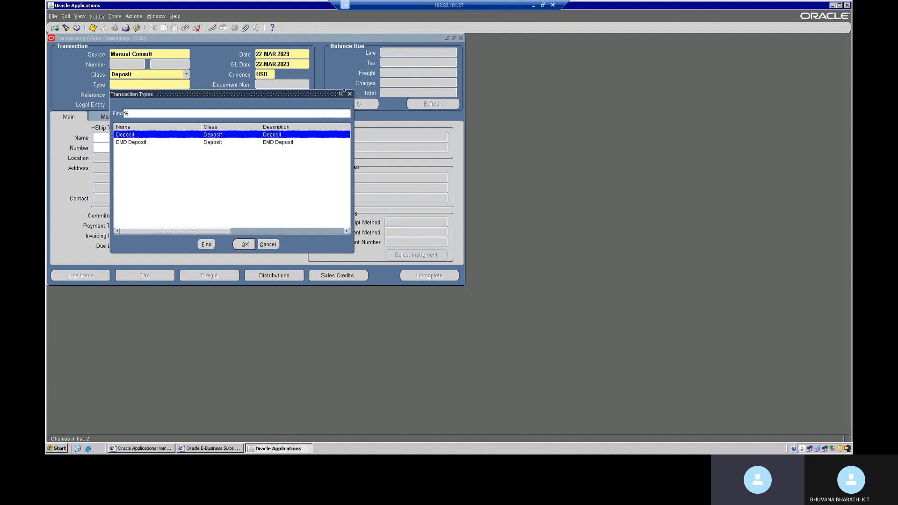
{"action": "left_click", "coordinate": [350, 95]}
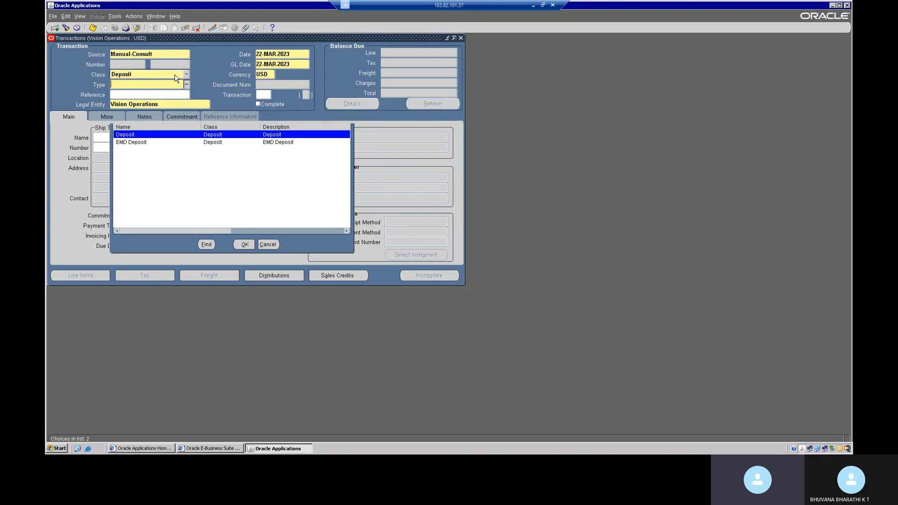
Set the new transaction's class and type to Guarantee
{"action": "left_click", "coordinate": [186, 75]}
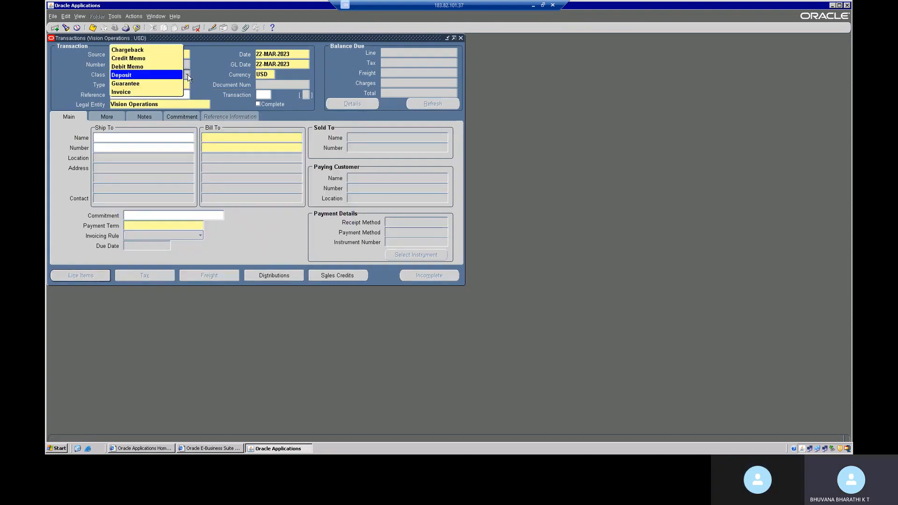
{"action": "left_click", "coordinate": [132, 83]}
{"action": "left_click", "coordinate": [143, 82]}
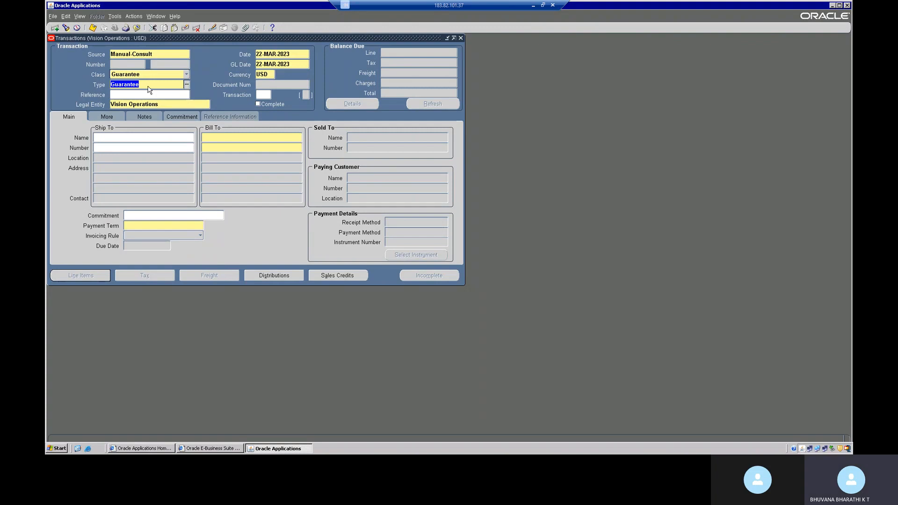
Look up customers matching A% and set A. C. Networks as the guarantee's bill-to customer
{"action": "left_click", "coordinate": [255, 137]}
{"action": "left_click", "coordinate": [299, 138]}
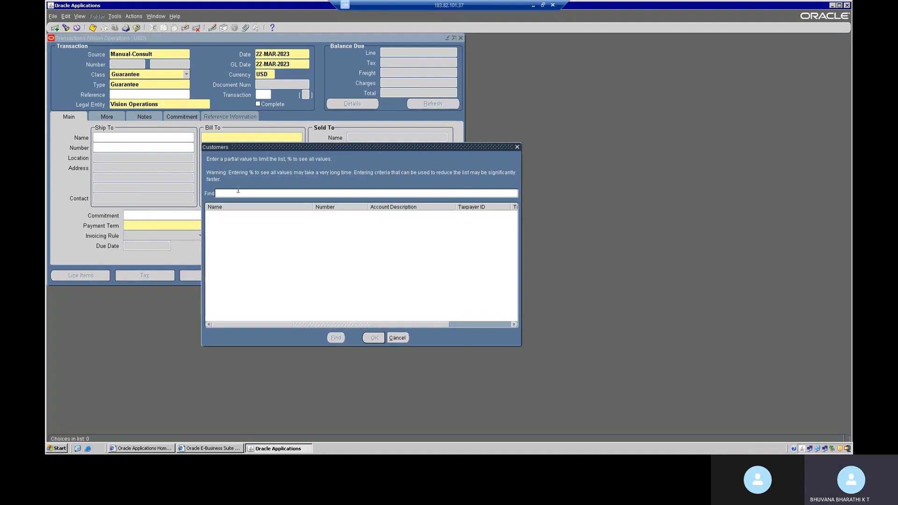
{"action": "type", "text": "A%"}
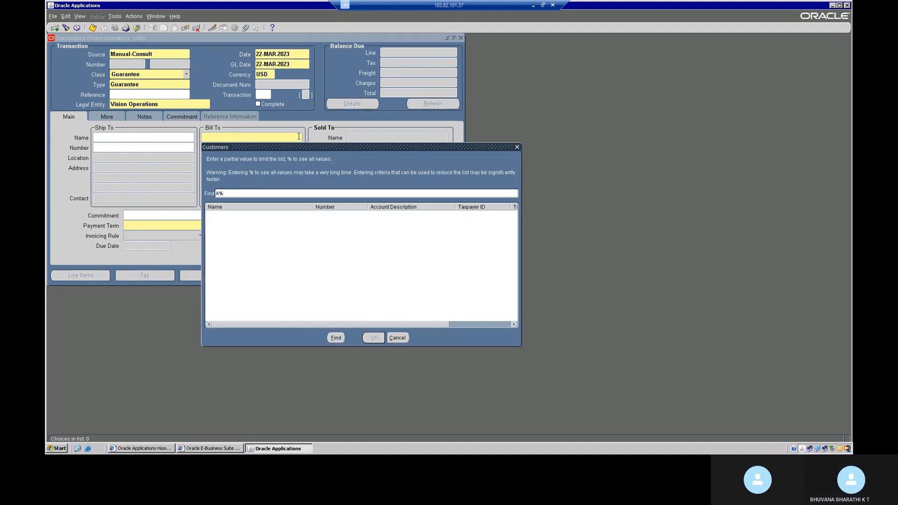
{"action": "left_click", "coordinate": [339, 339]}
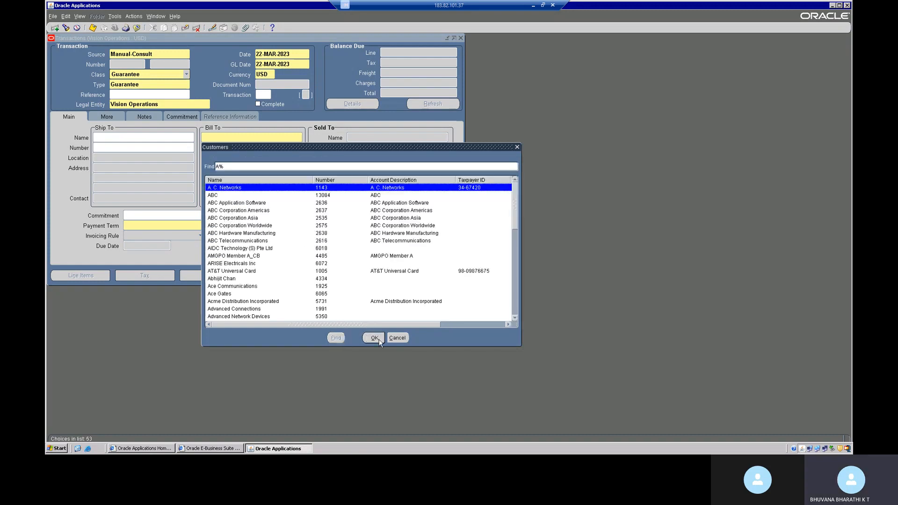
{"action": "left_click", "coordinate": [376, 340]}
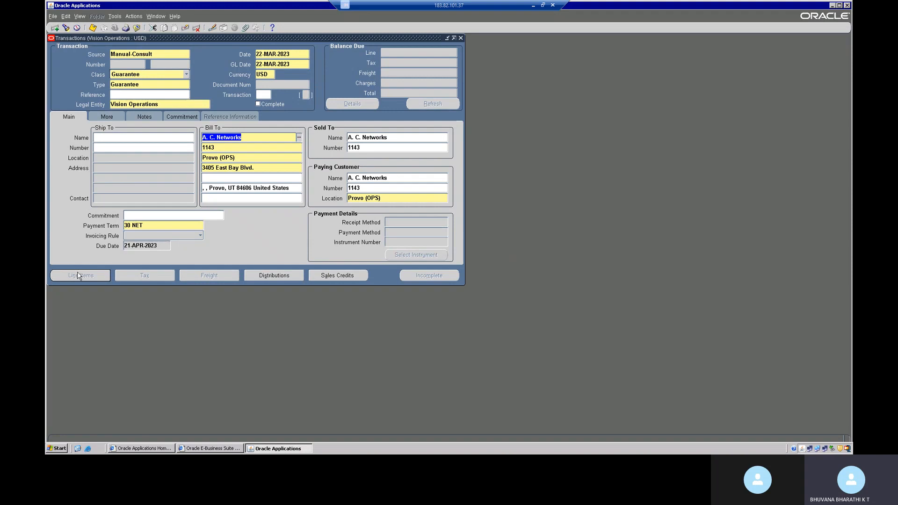
Enter a commitment amount of 2,500,000 with the description Generic Commitment, and save and complete the guarantee
{"action": "left_click", "coordinate": [174, 115]}
{"action": "left_click", "coordinate": [152, 157]}
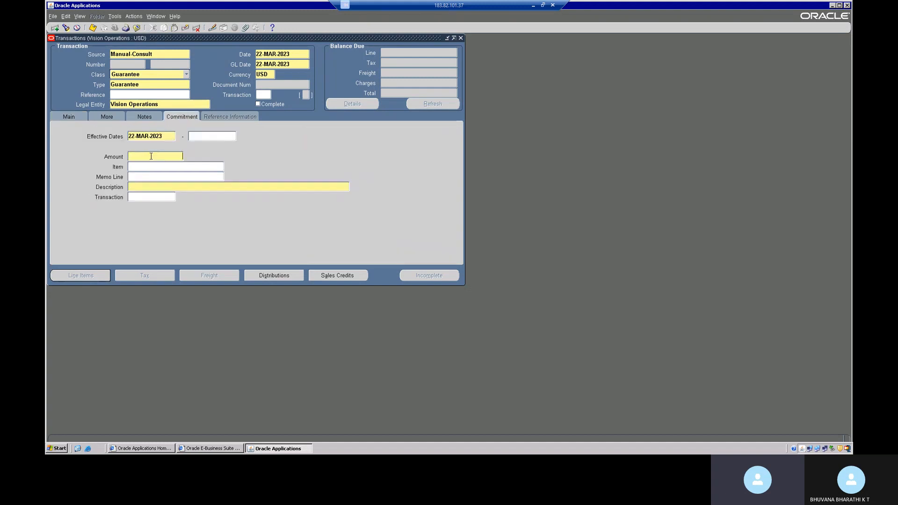
{"action": "type", "text": "2500000"}
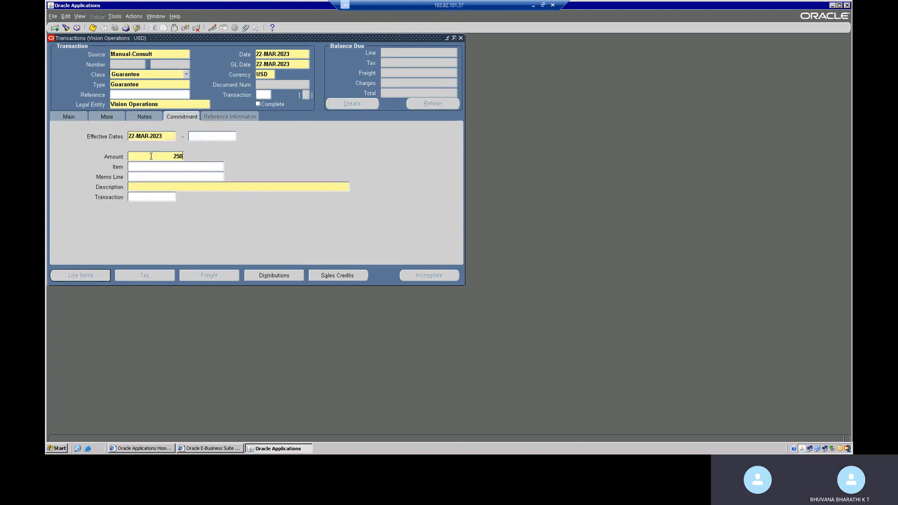
{"action": "left_click", "coordinate": [181, 188]}
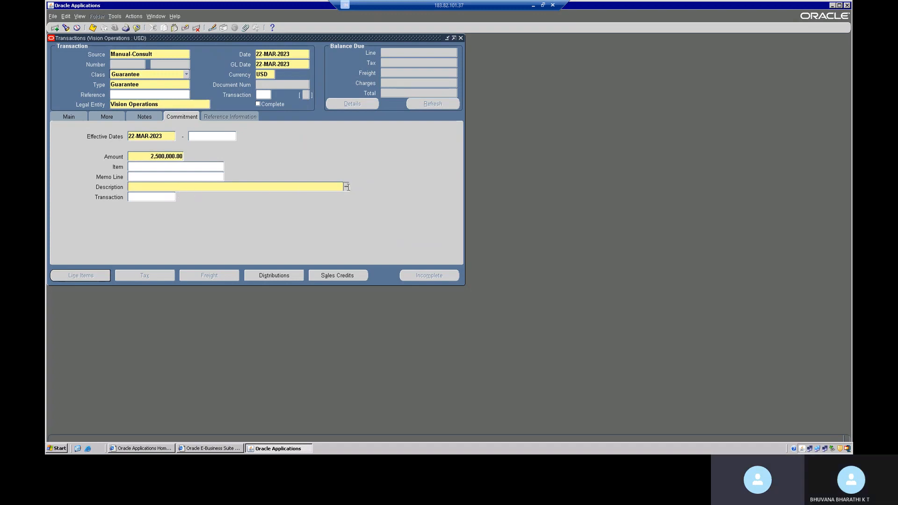
{"action": "left_click", "coordinate": [347, 187]}
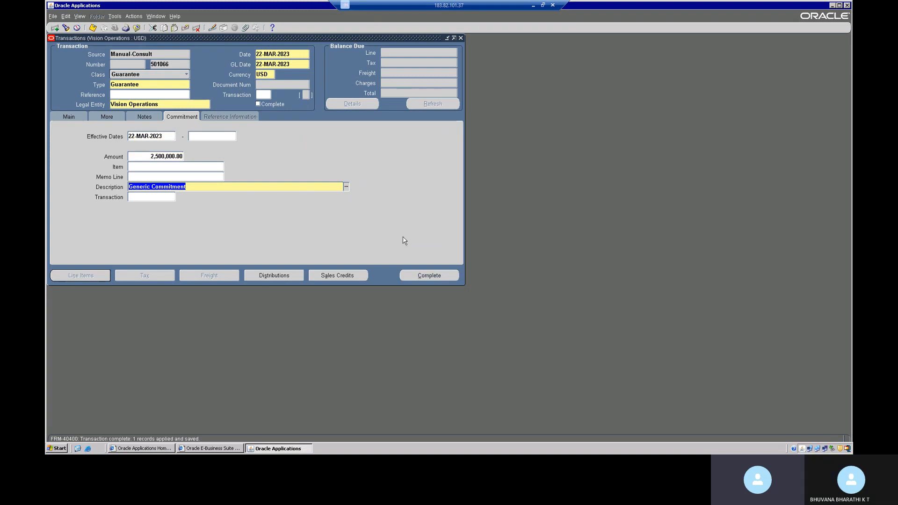
{"action": "left_click", "coordinate": [419, 274]}
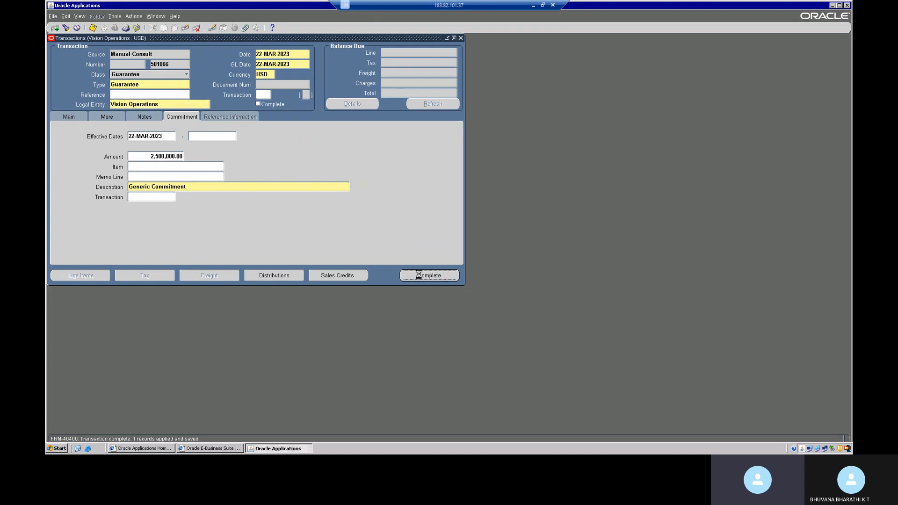
Examine the GL accounts on the guarantee's Receivable and Revenue distribution lines, closing the distributions when done
{"action": "left_click", "coordinate": [281, 275]}
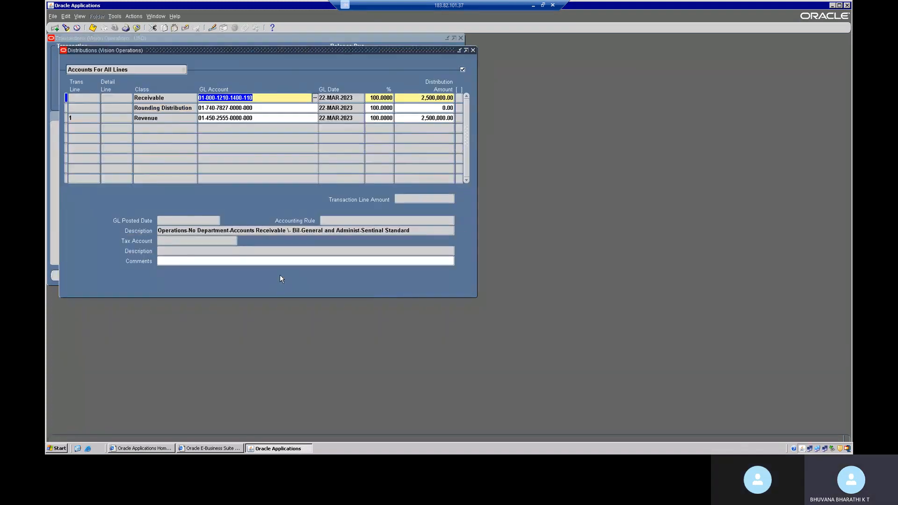
{"action": "left_click", "coordinate": [226, 118]}
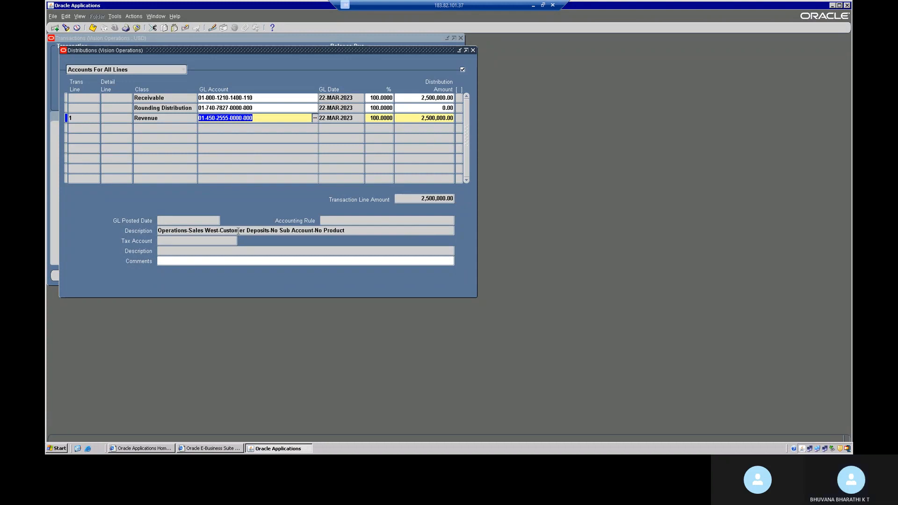
{"action": "left_click_drag", "start_coordinate": [238, 231], "coordinate": [265, 230]}
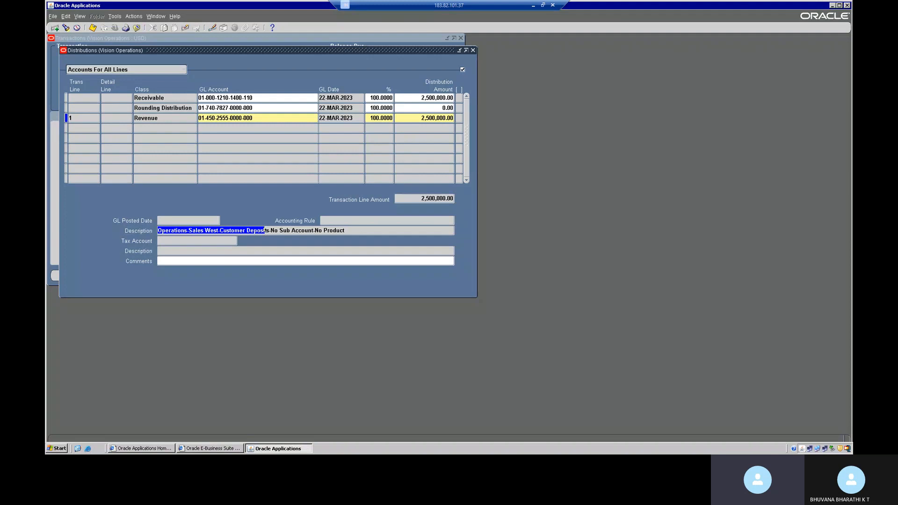
{"action": "left_click", "coordinate": [258, 97]}
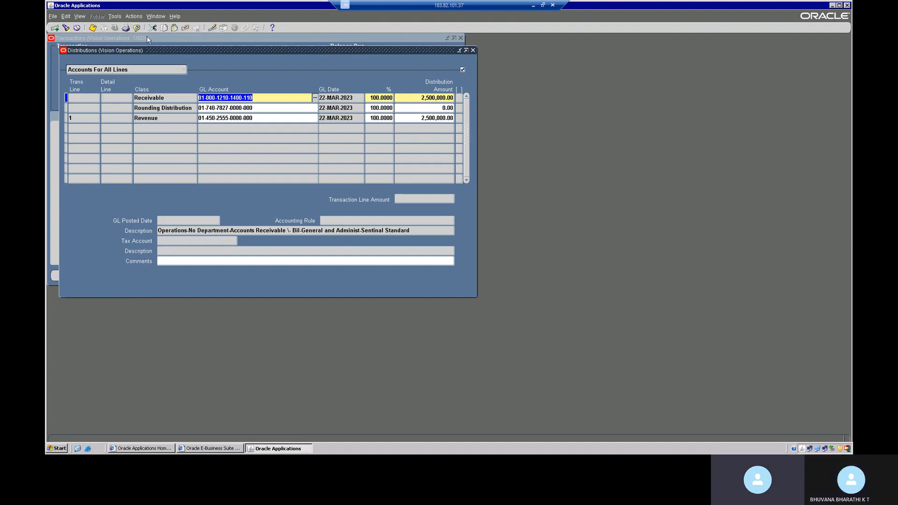
{"action": "left_click", "coordinate": [472, 50]}
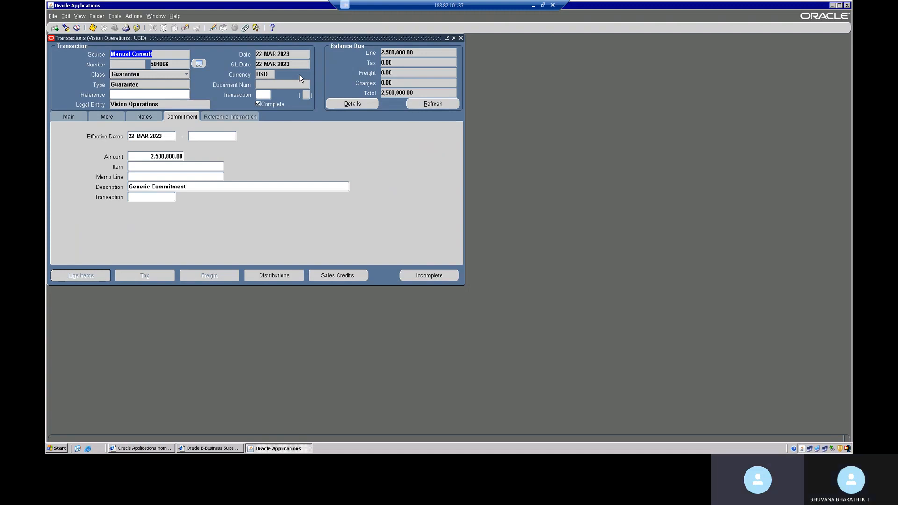
Close the completed guarantee and open the Receipts form on a blank record
{"action": "left_click", "coordinate": [460, 38]}
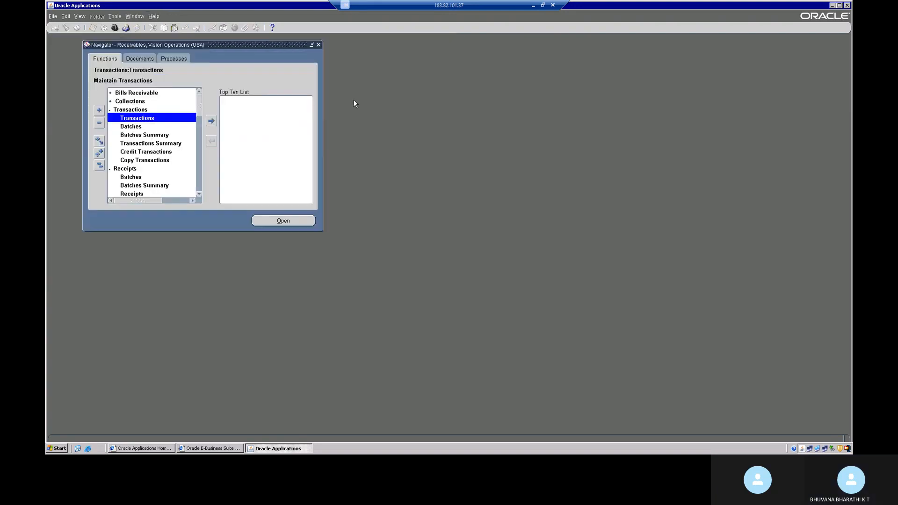
{"action": "left_click", "coordinate": [133, 193]}
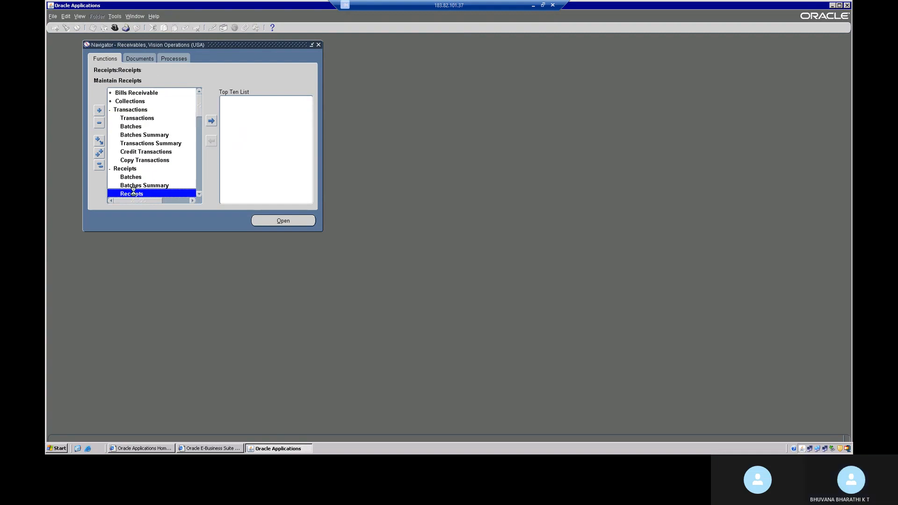
{"action": "double_click", "coordinate": [134, 192]}
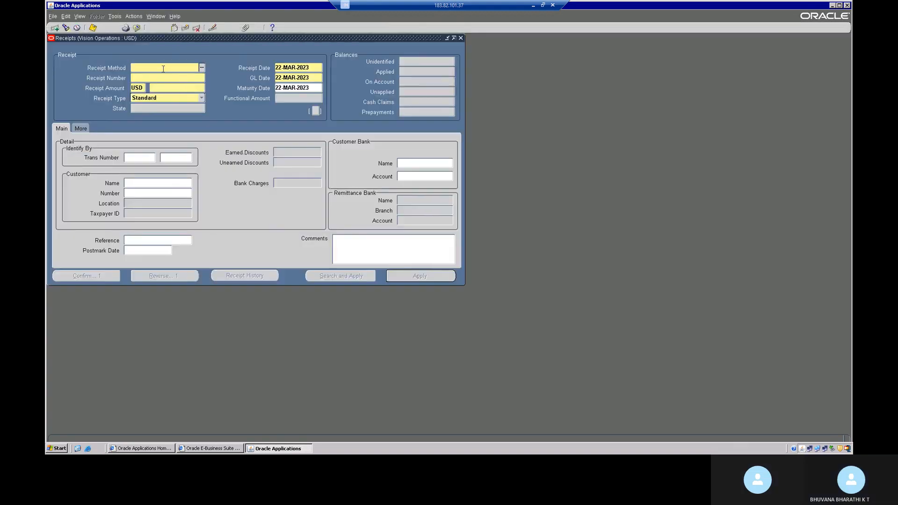
Set the new receipt's method to Cash, its number to 500 and its amount to 250,000 USD
{"action": "left_click", "coordinate": [201, 68]}
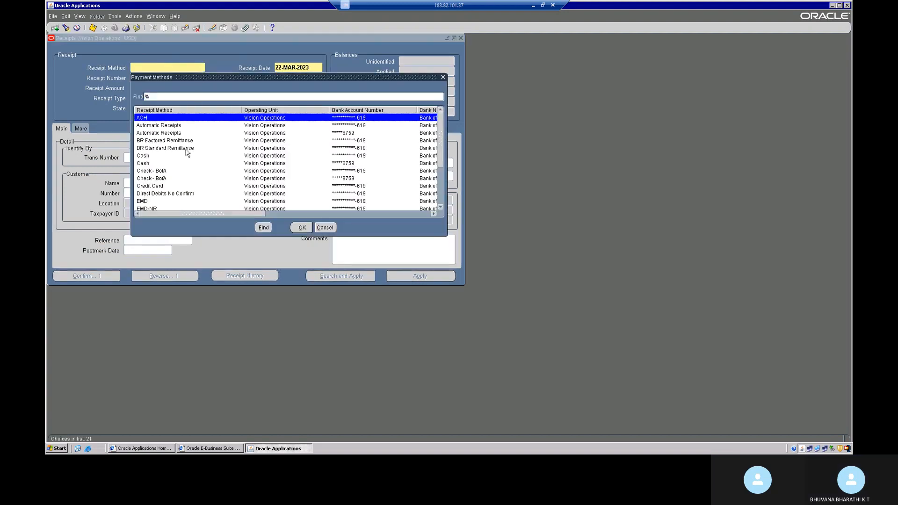
{"action": "left_click", "coordinate": [172, 156]}
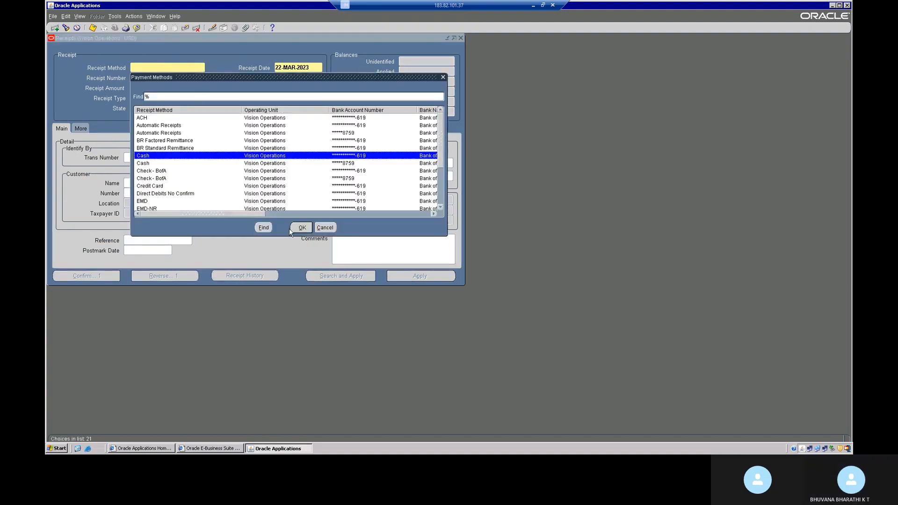
{"action": "left_click", "coordinate": [302, 228]}
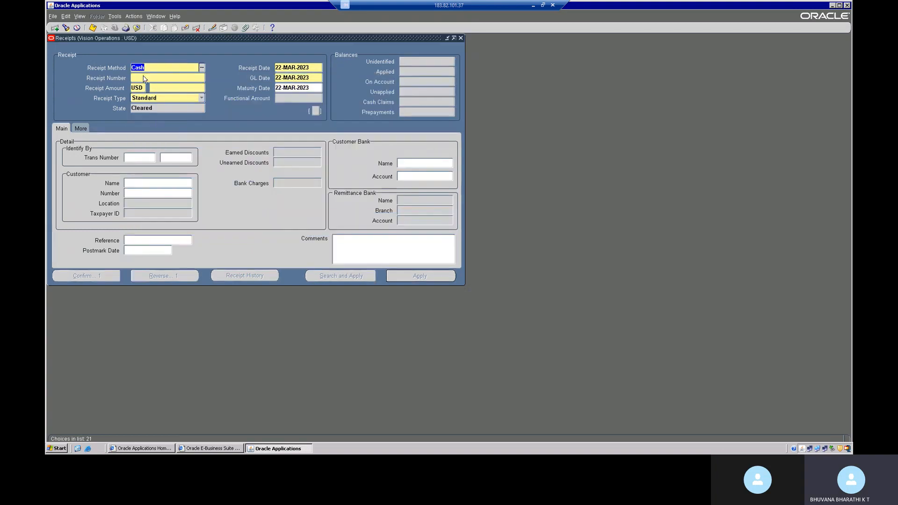
{"action": "left_click", "coordinate": [142, 78]}
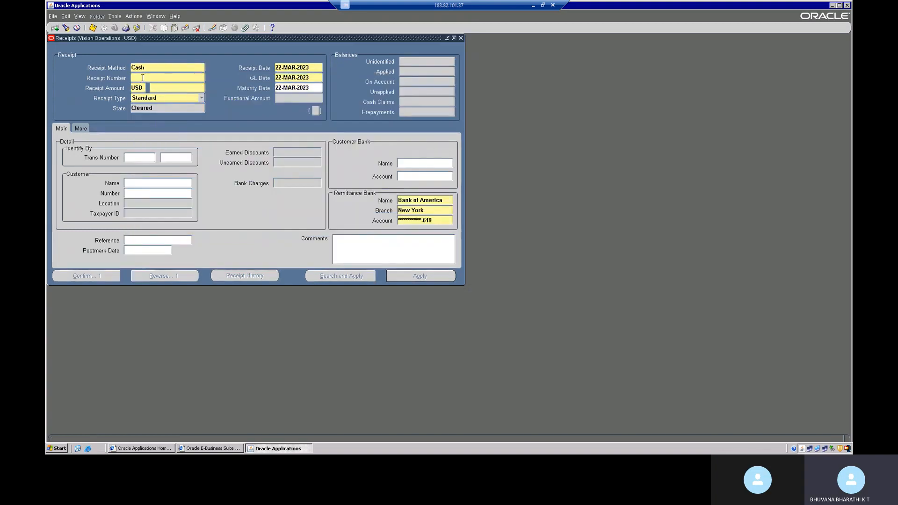
{"action": "type", "text": "500"}
{"action": "left_click", "coordinate": [159, 89]}
{"action": "type", "text": "250000"}
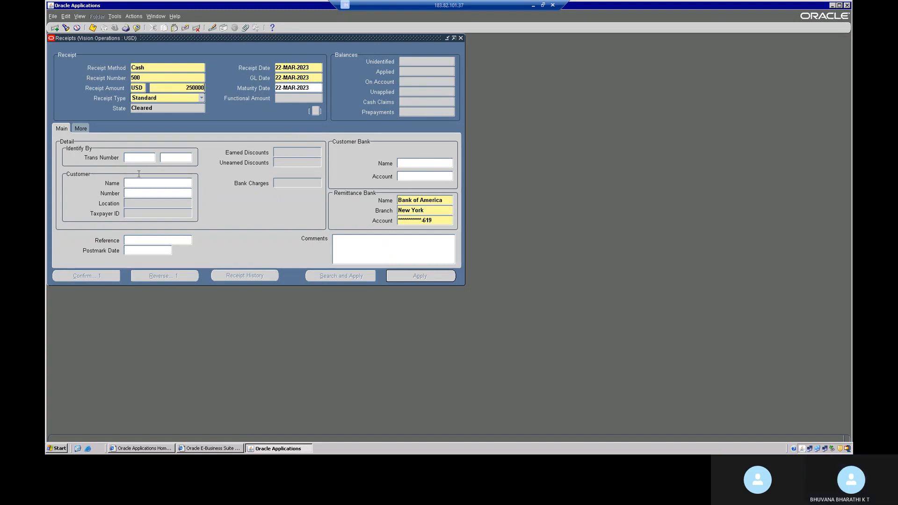
Look up customers matching A% and set A. C. Networks as the receipt's customer
{"action": "left_click", "coordinate": [155, 182]}
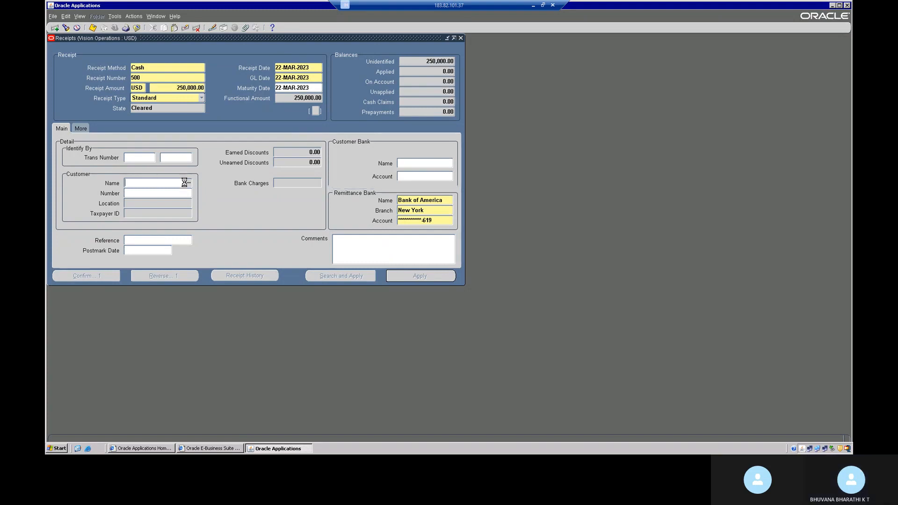
{"action": "left_click", "coordinate": [189, 183]}
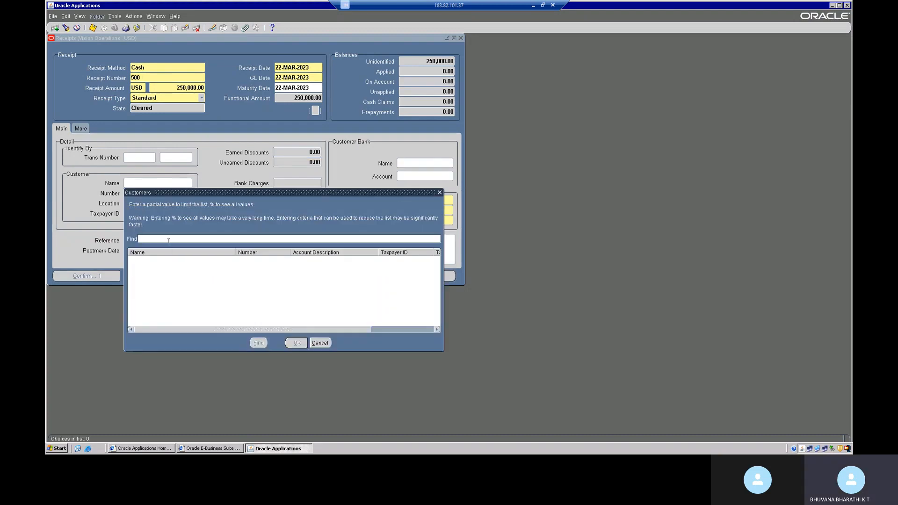
{"action": "type", "text": "A%"}
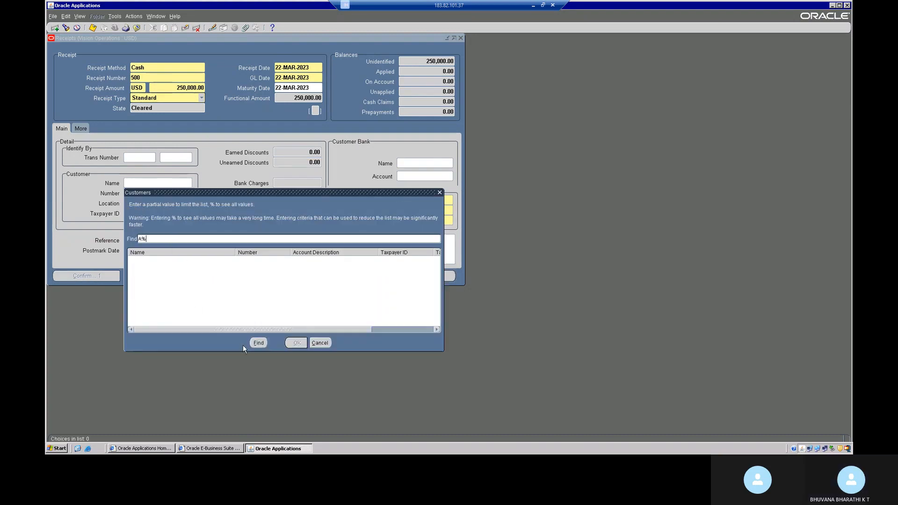
{"action": "left_click", "coordinate": [259, 342]}
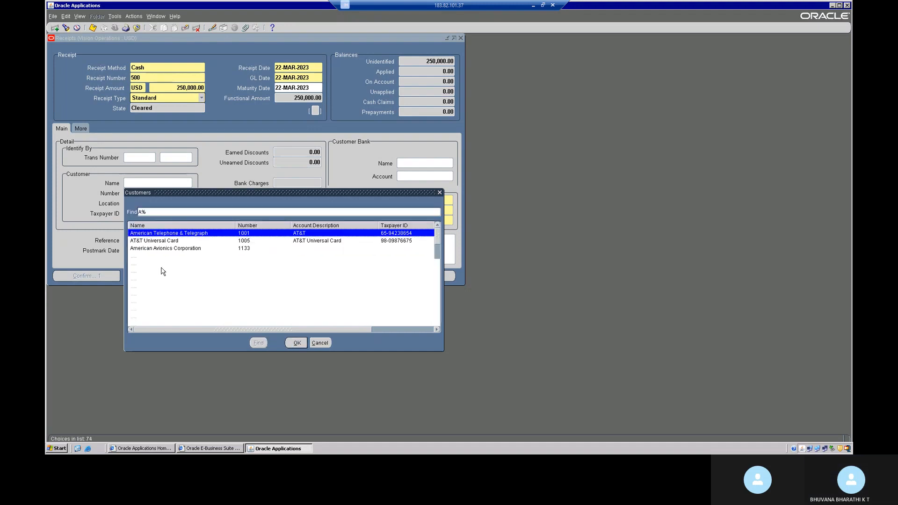
{"action": "left_click", "coordinate": [163, 256]}
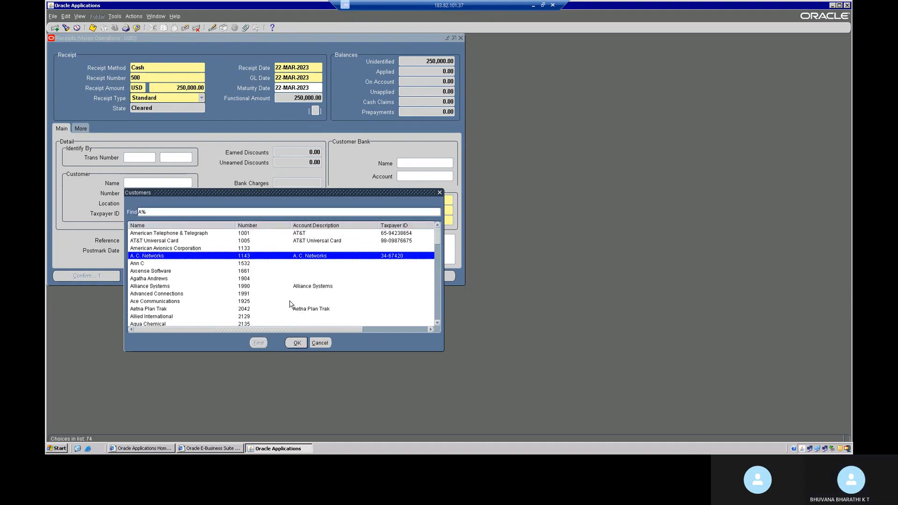
{"action": "left_click", "coordinate": [304, 342]}
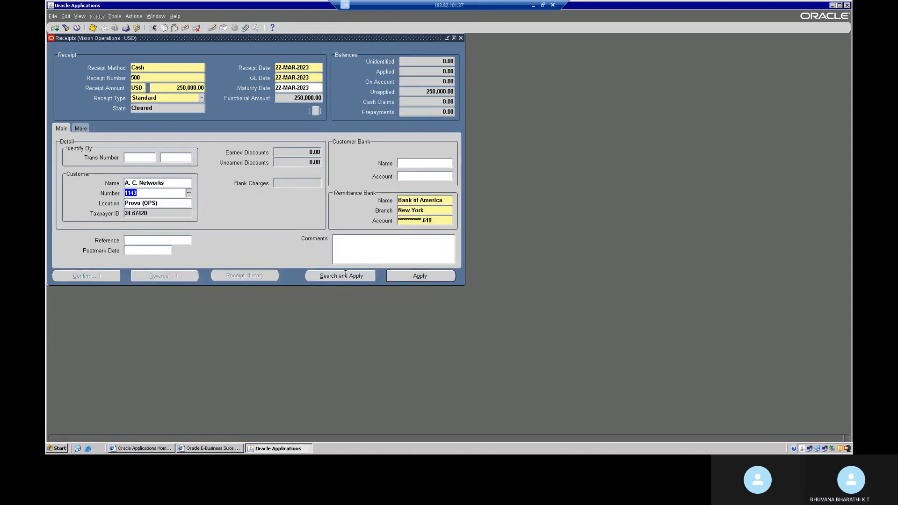
Save the receipt and try to apply it to guarantee transaction 501066 in its applications
{"action": "left_click", "coordinate": [345, 275]}
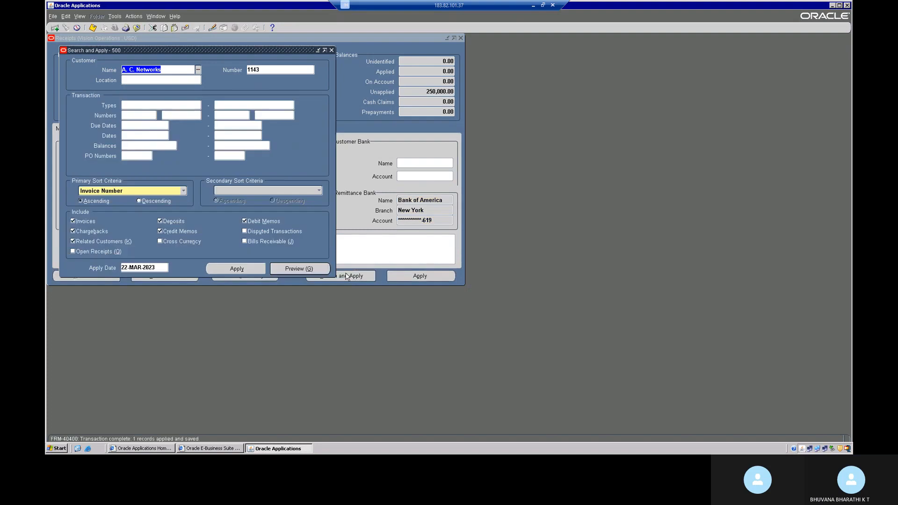
{"action": "left_click", "coordinate": [331, 50]}
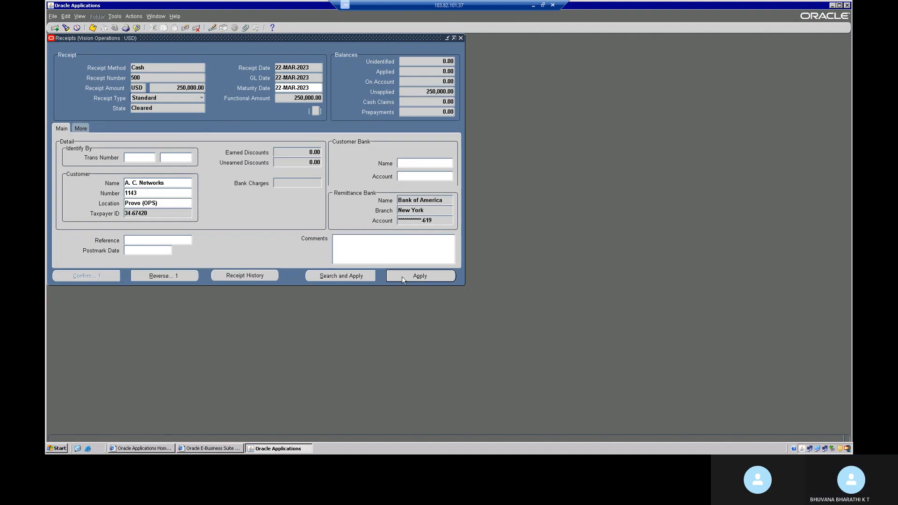
{"action": "left_click", "coordinate": [402, 277]}
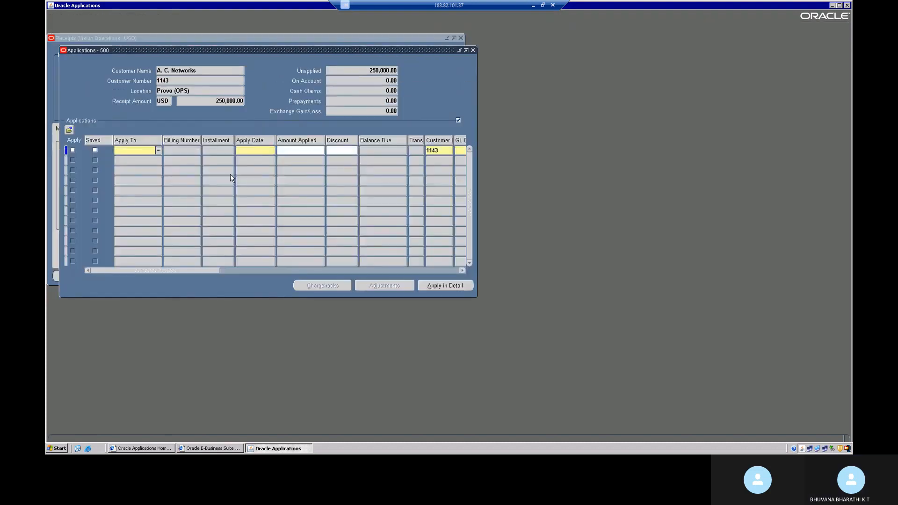
{"action": "type", "text": "5"}
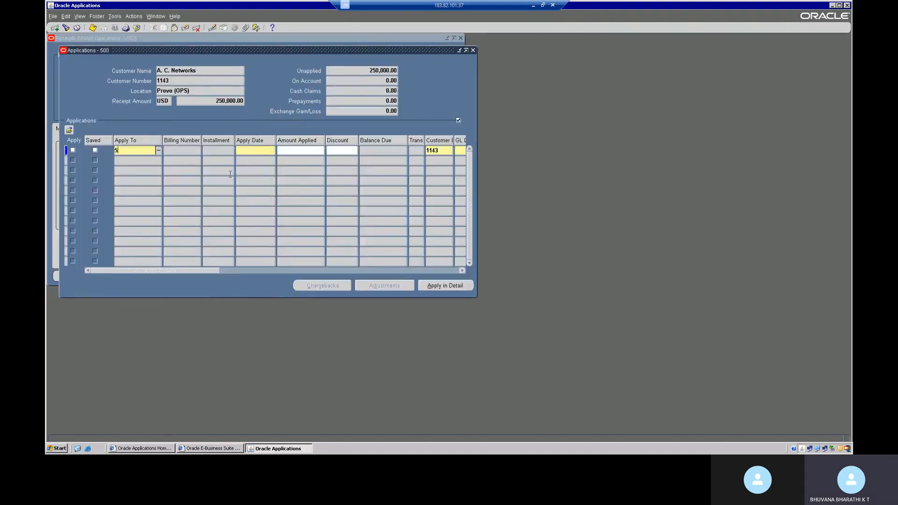
{"action": "type", "text": "01066"}
{"action": "key", "text": "Tab"}
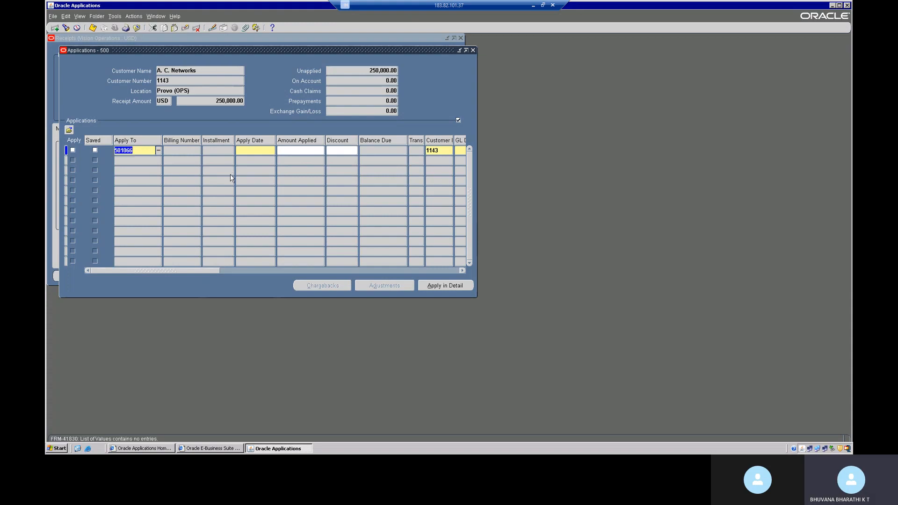
{"action": "left_click", "coordinate": [159, 150]}
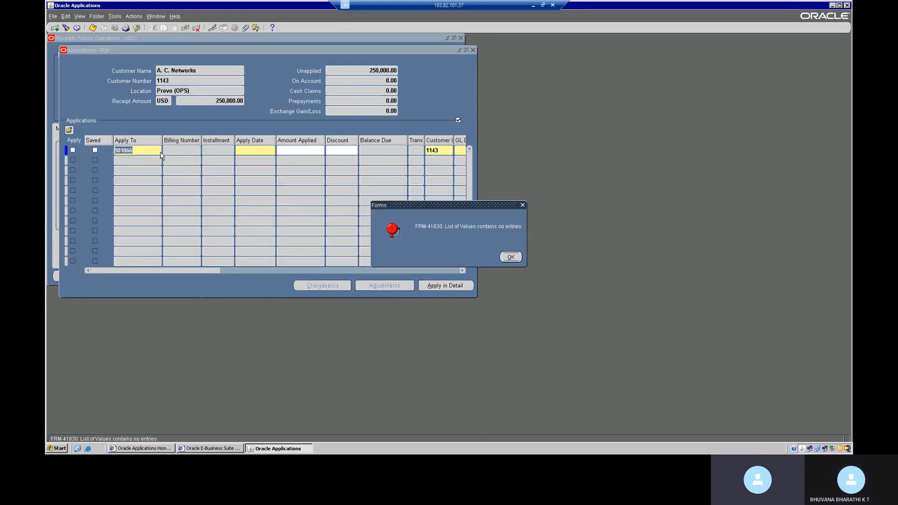
{"action": "left_click", "coordinate": [511, 257]}
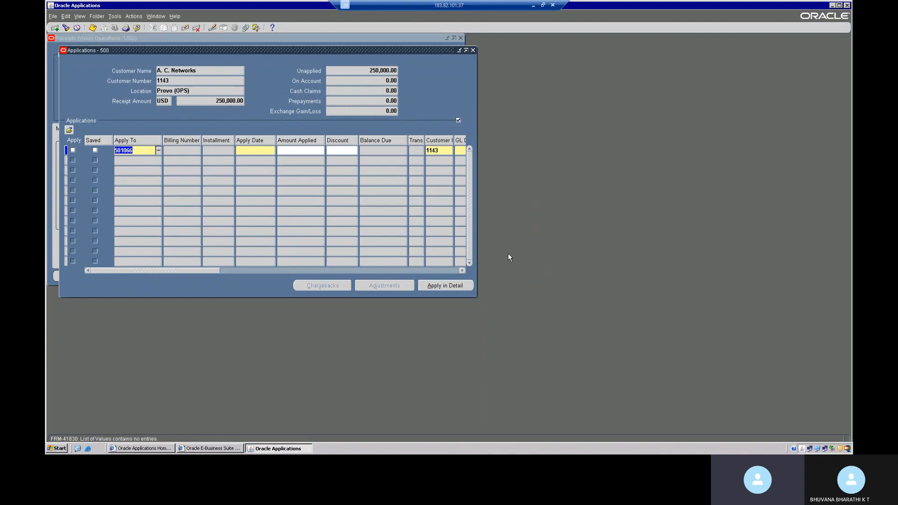
Change the receipt application to deposit transaction 501065 and save it with 250,000.00 applied
{"action": "left_click", "coordinate": [147, 151]}
{"action": "key", "text": "BackSpace"}
{"action": "type", "text": "5"}
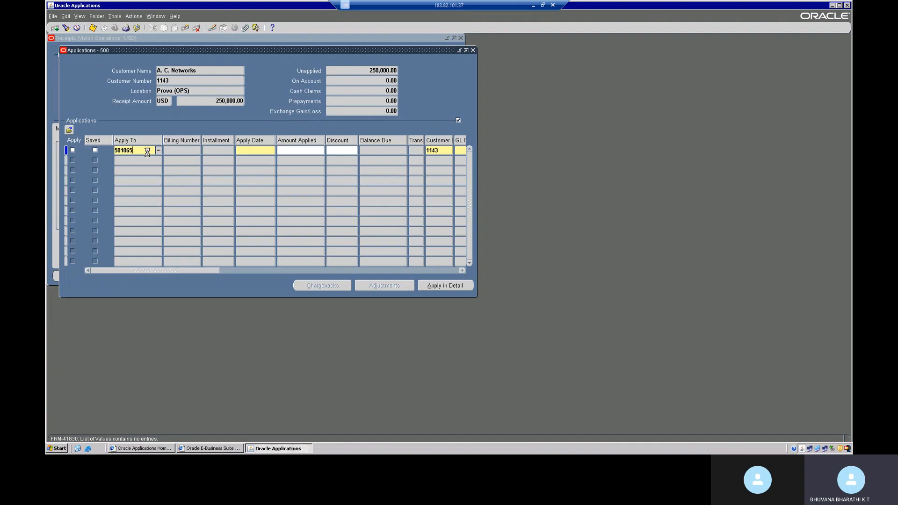
{"action": "key", "text": "Tab"}
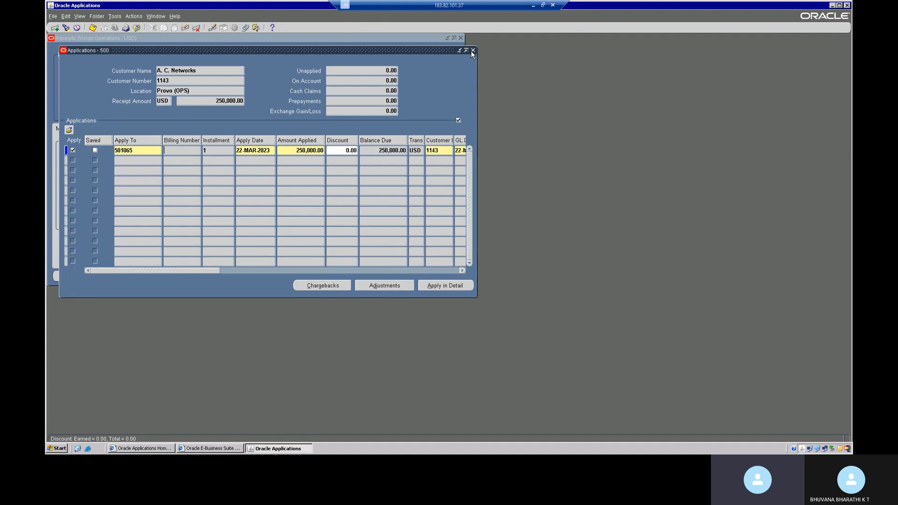
{"action": "left_click", "coordinate": [317, 288]}
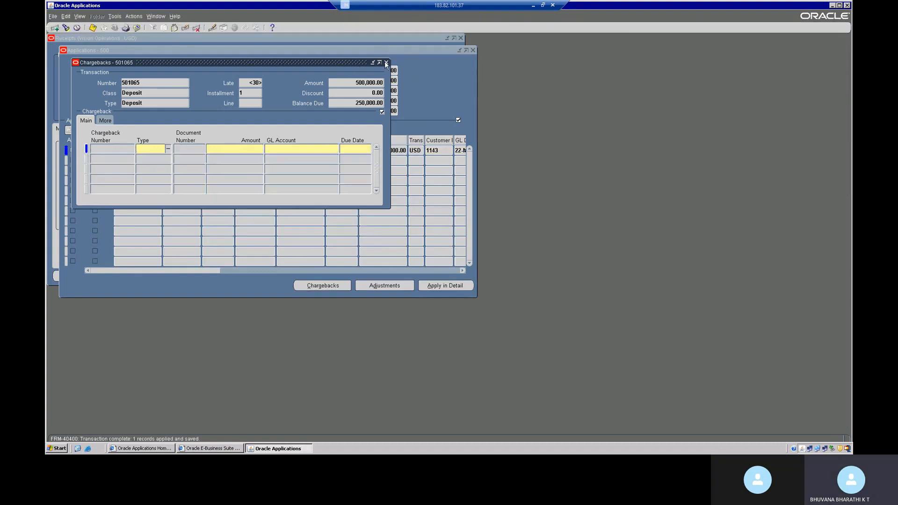
{"action": "left_click", "coordinate": [385, 62]}
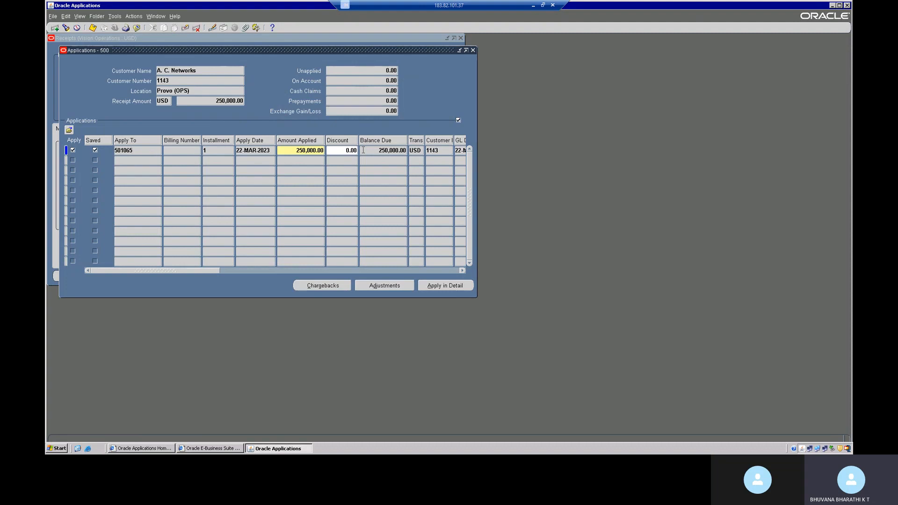
{"action": "key", "text": "ctrl+s"}
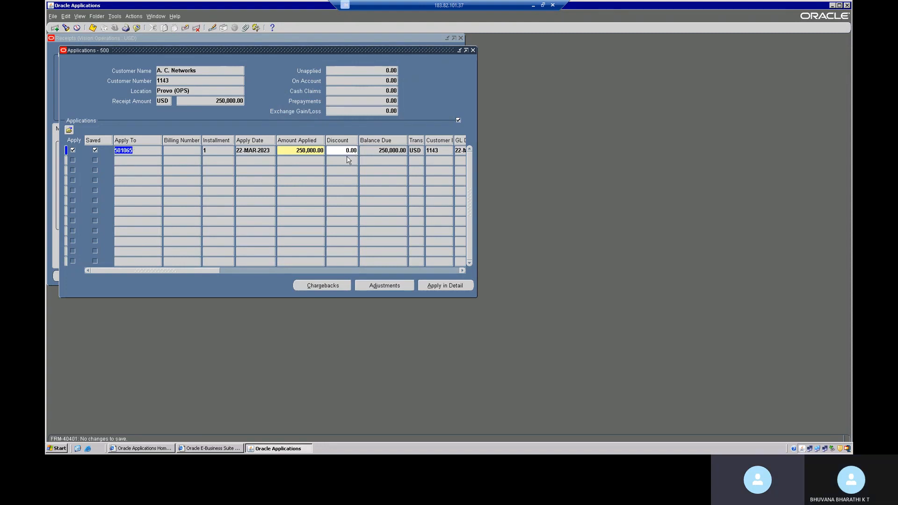
Enter a 250,000.00 chargeback of type Chargeback against deposit 501065, with due date 21-APR-2023
{"action": "left_click", "coordinate": [327, 286]}
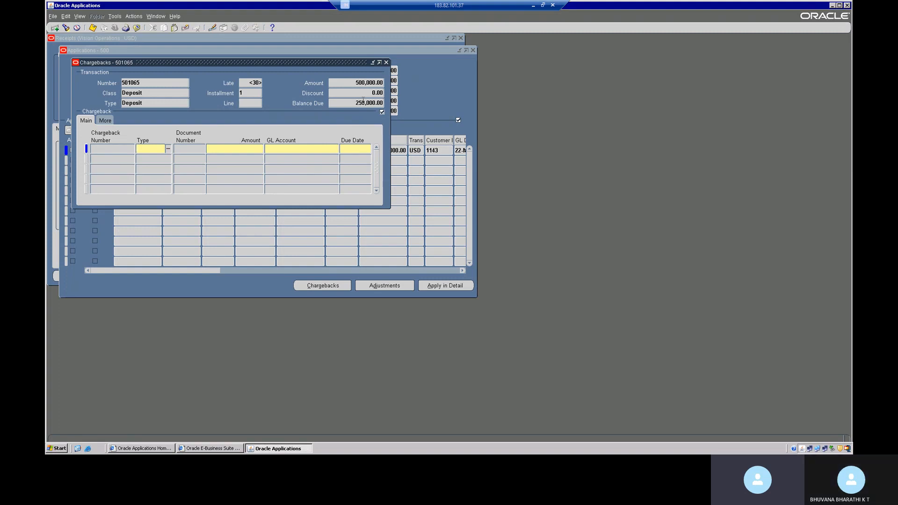
{"action": "left_click", "coordinate": [168, 149]}
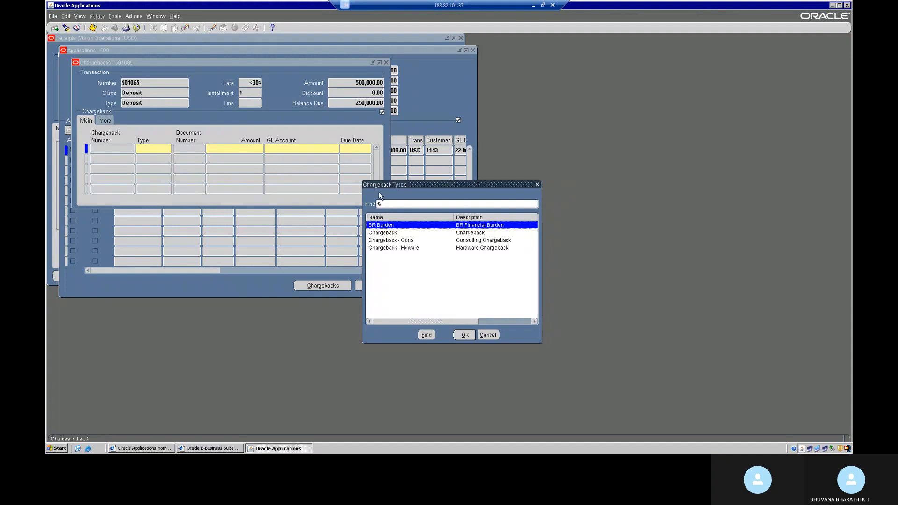
{"action": "left_click", "coordinate": [420, 232]}
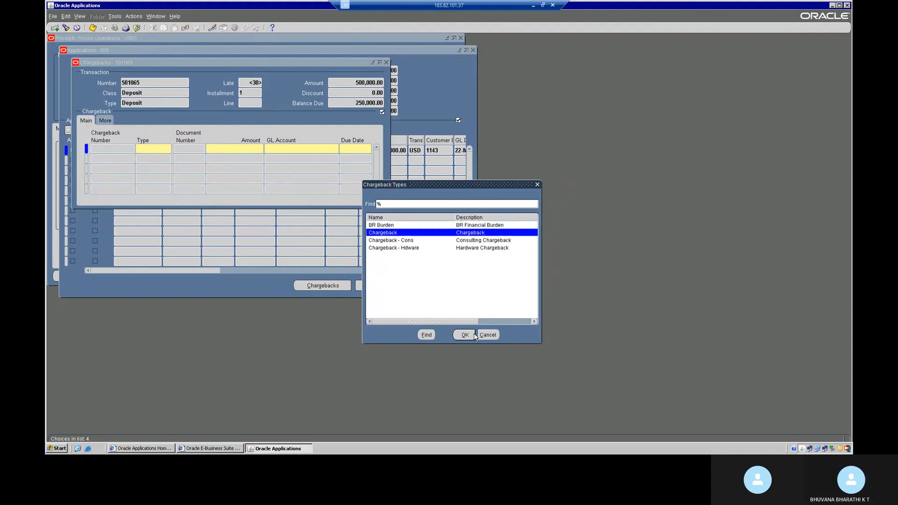
{"action": "left_click", "coordinate": [471, 334]}
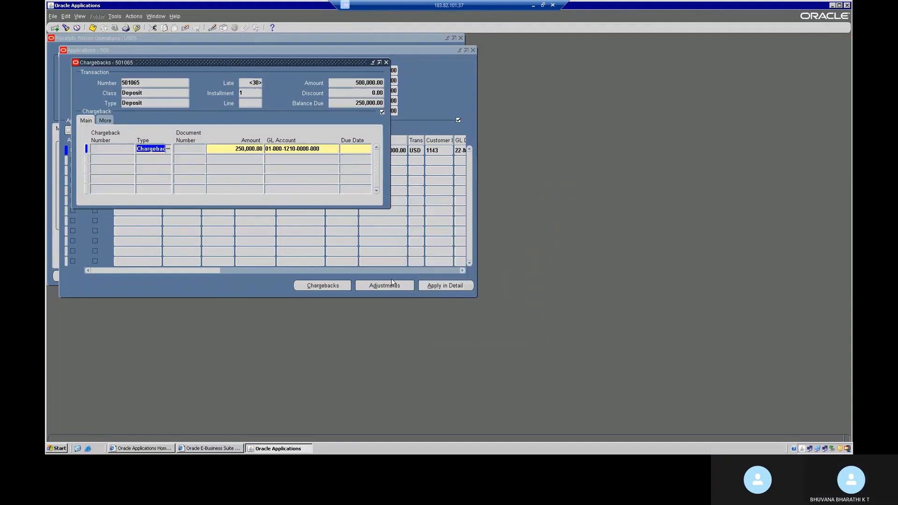
{"action": "left_click", "coordinate": [360, 149]}
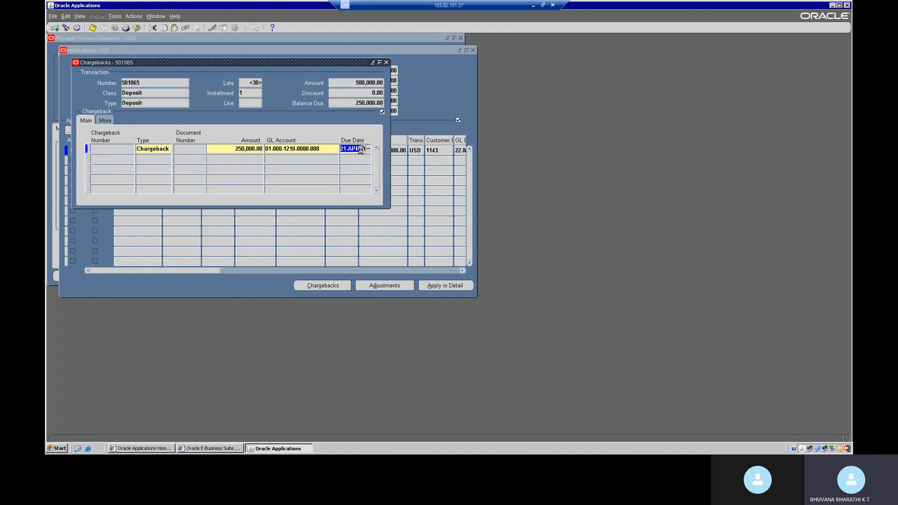
{"action": "key", "text": "Tab"}
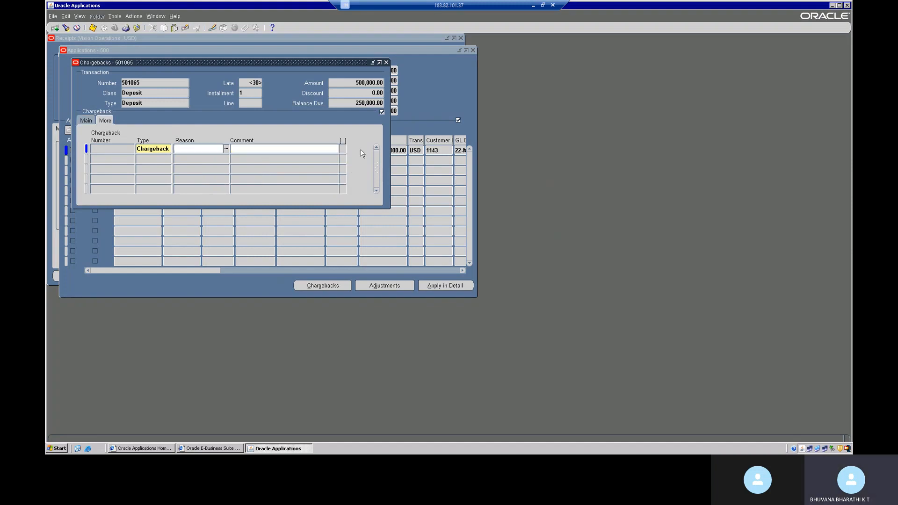
Set the chargeback's reason to Charges and save the chargeback
{"action": "left_click", "coordinate": [225, 148]}
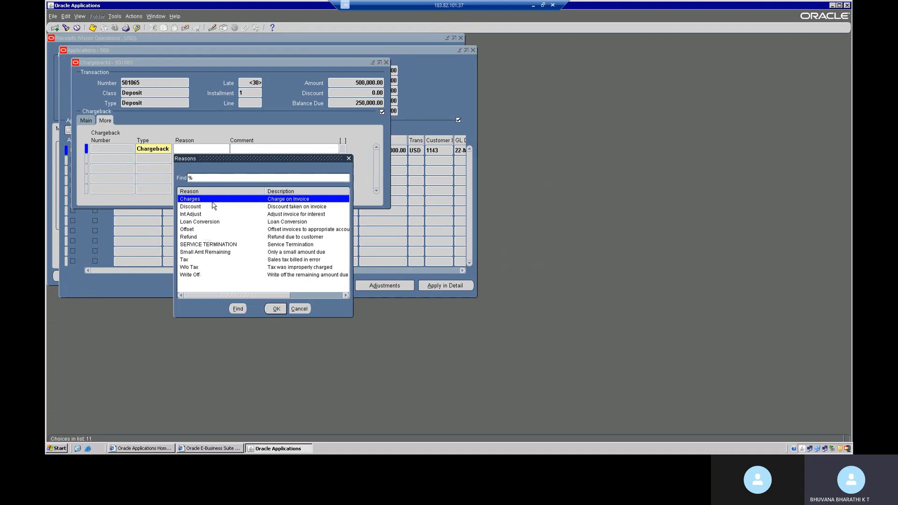
{"action": "left_click", "coordinate": [281, 312]}
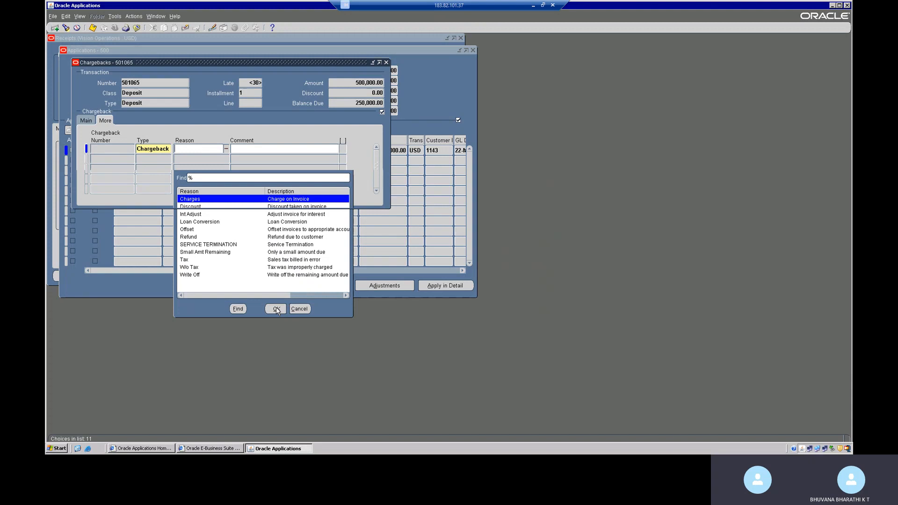
{"action": "left_click", "coordinate": [280, 148]}
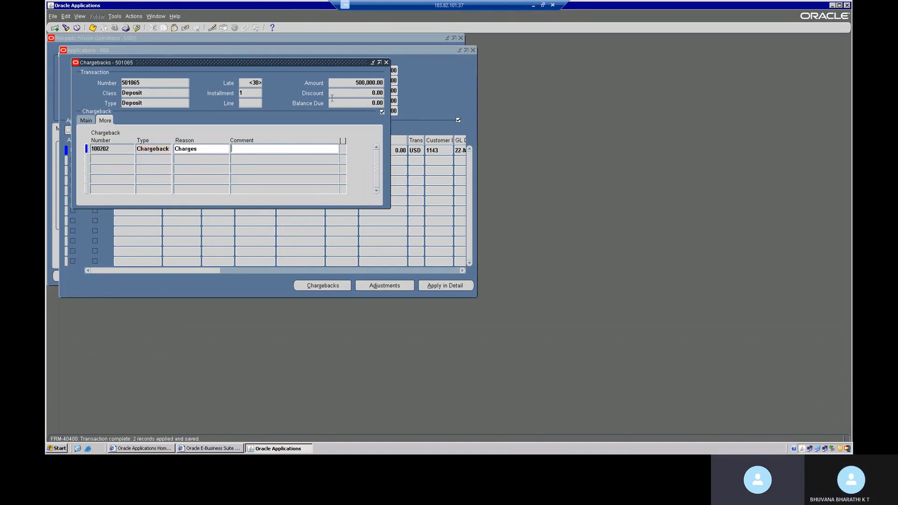
{"action": "double_click", "coordinate": [140, 83]}
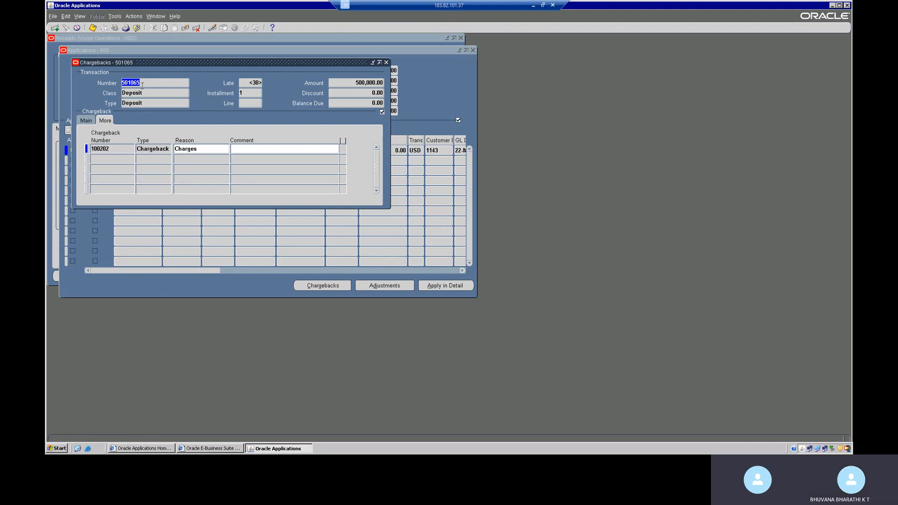
Close the chargebacks, the receipt's applications and the receipt to return to the Navigator
{"action": "left_click", "coordinate": [386, 62]}
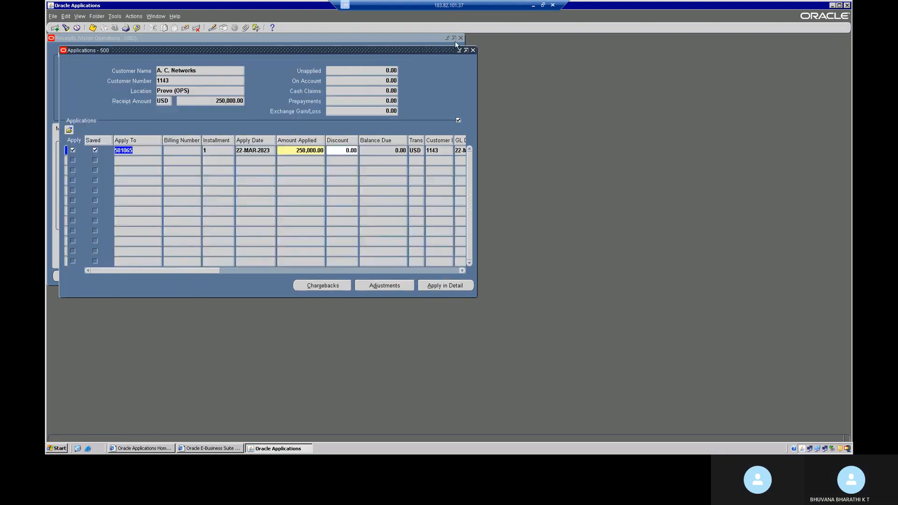
{"action": "left_click", "coordinate": [474, 49]}
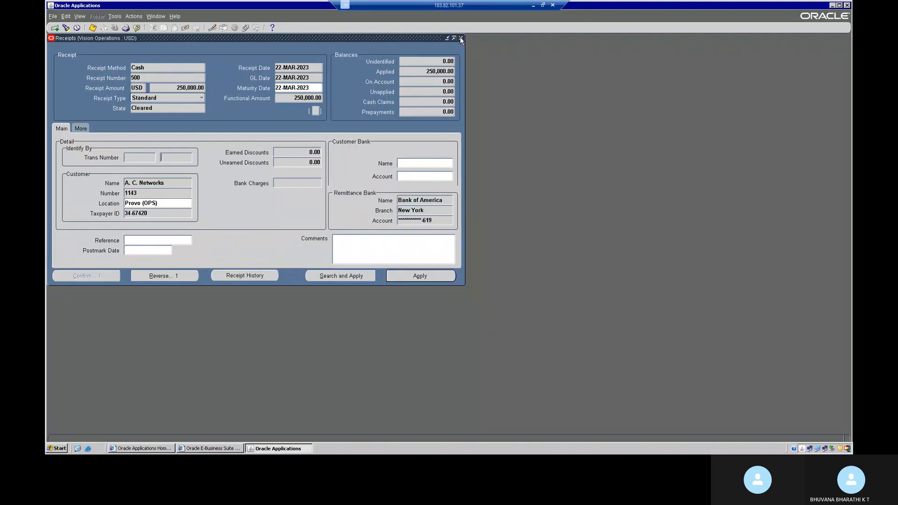
{"action": "left_click", "coordinate": [460, 38]}
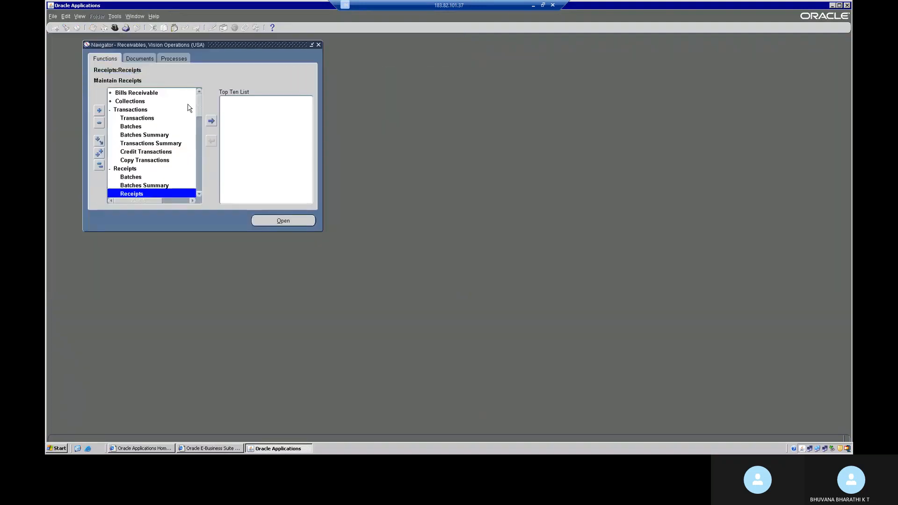
Open the Transactions form, query transaction 501065 and review its balance due and commitment details
{"action": "left_click", "coordinate": [142, 119]}
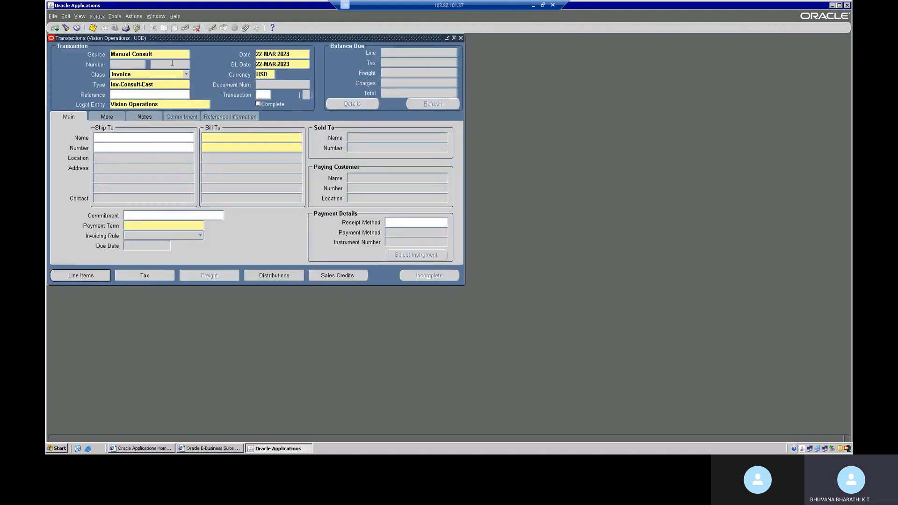
{"action": "key", "text": "F11"}
{"action": "type", "text": "5"}
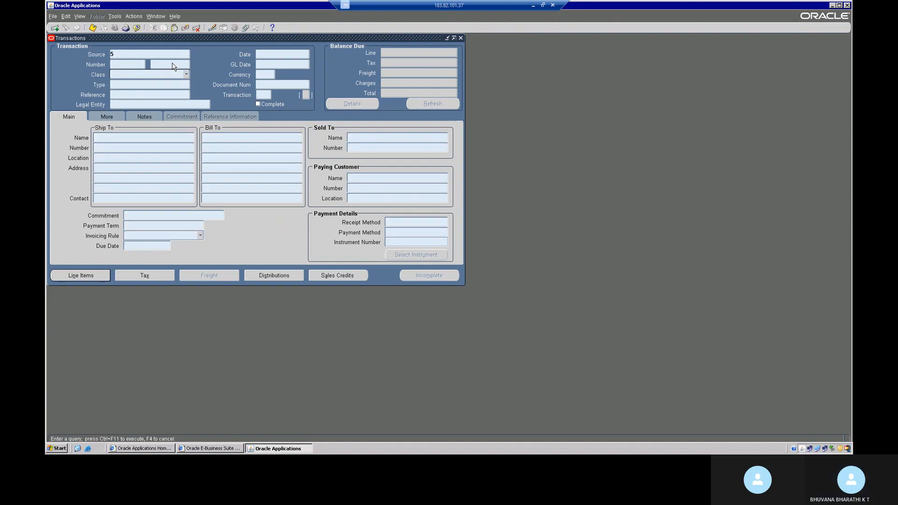
{"action": "key", "text": "BackSpace"}
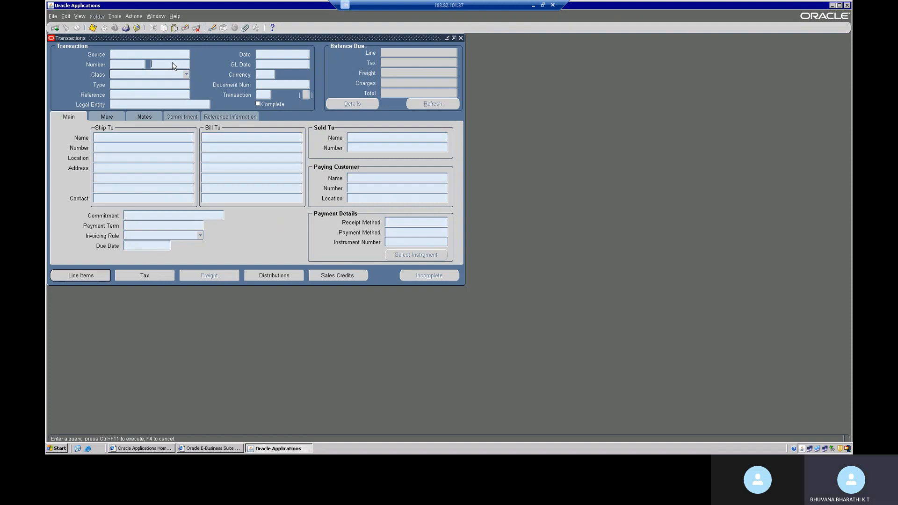
{"action": "type", "text": "501065"}
{"action": "key", "text": "ctrl+F11"}
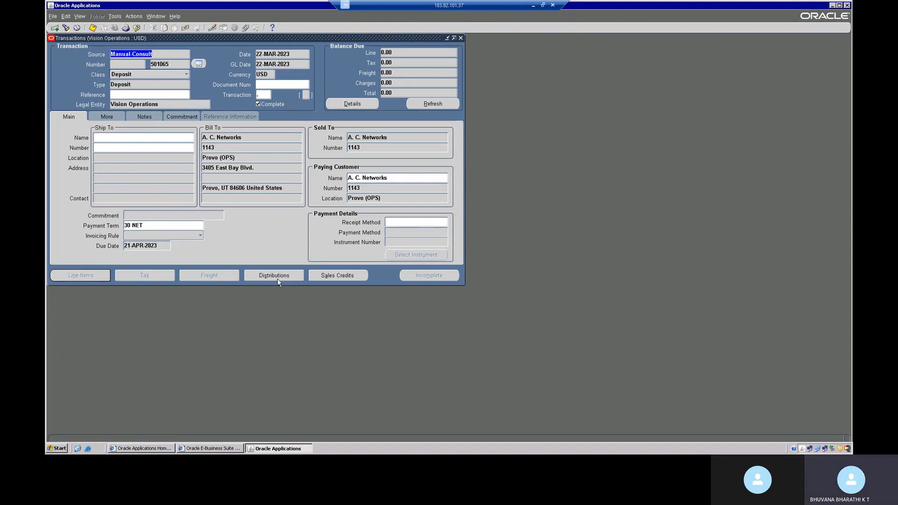
{"action": "left_click", "coordinate": [173, 116]}
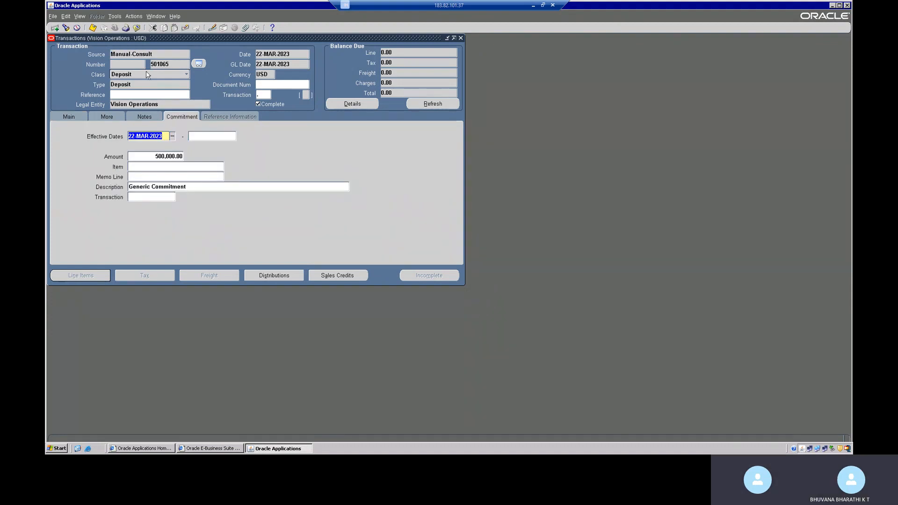
{"action": "left_click", "coordinate": [85, 116]}
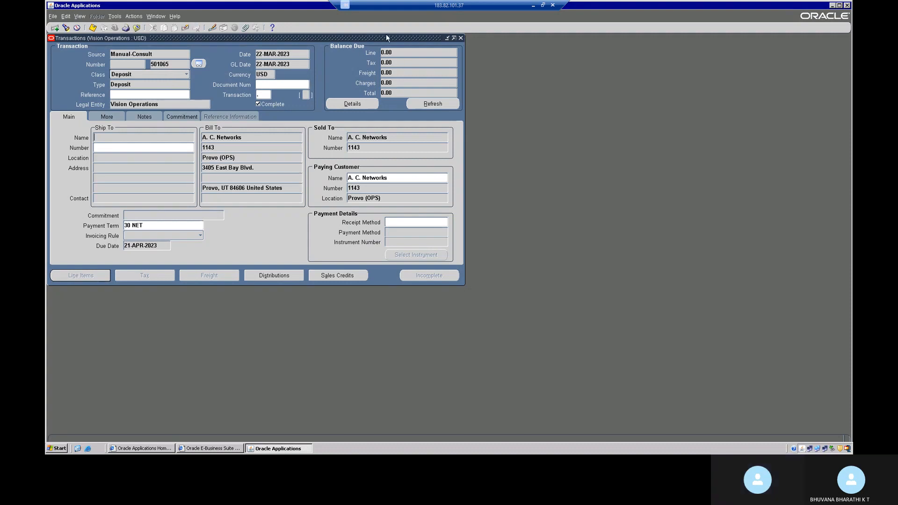
{"action": "left_click", "coordinate": [78, 16]}
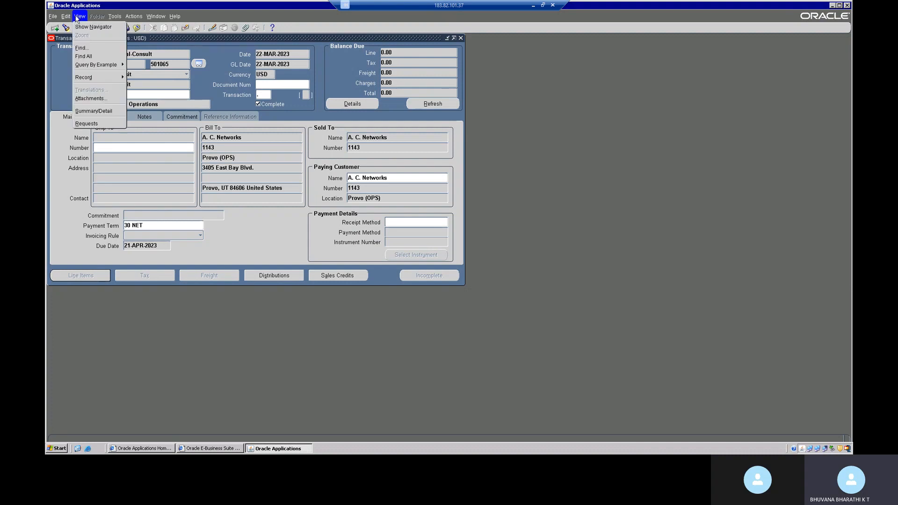
{"action": "left_click", "coordinate": [87, 123]}
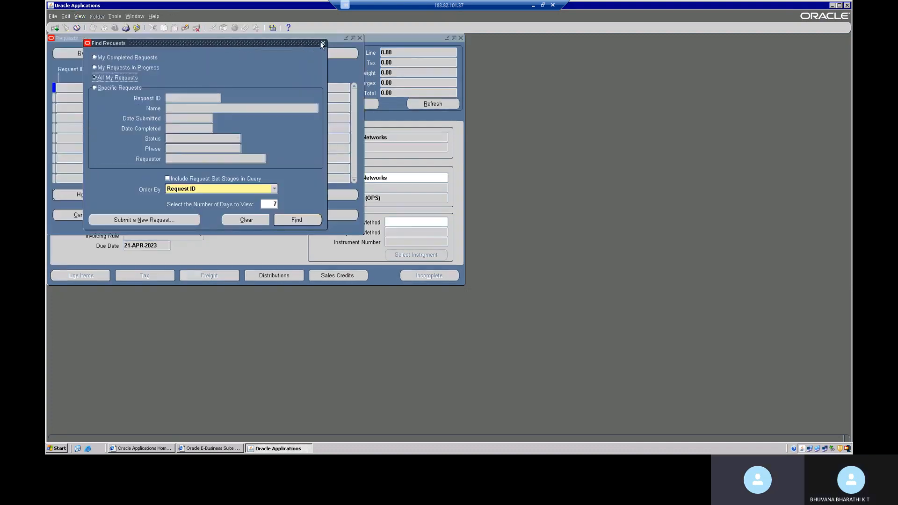
{"action": "left_click", "coordinate": [322, 45]}
{"action": "left_click", "coordinate": [359, 38]}
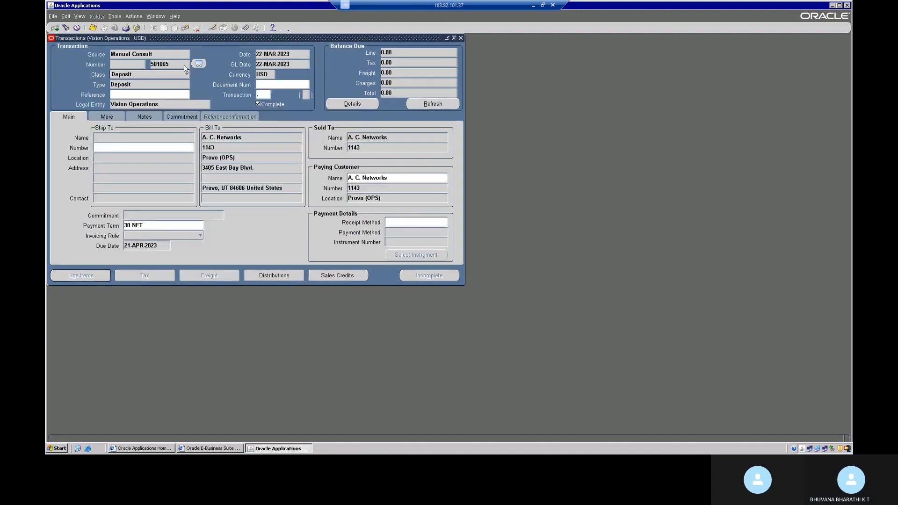
Query the transactions for class Chargeback with date 22-MAR-2023
{"action": "double_click", "coordinate": [184, 64]}
{"action": "key", "text": "F11"}
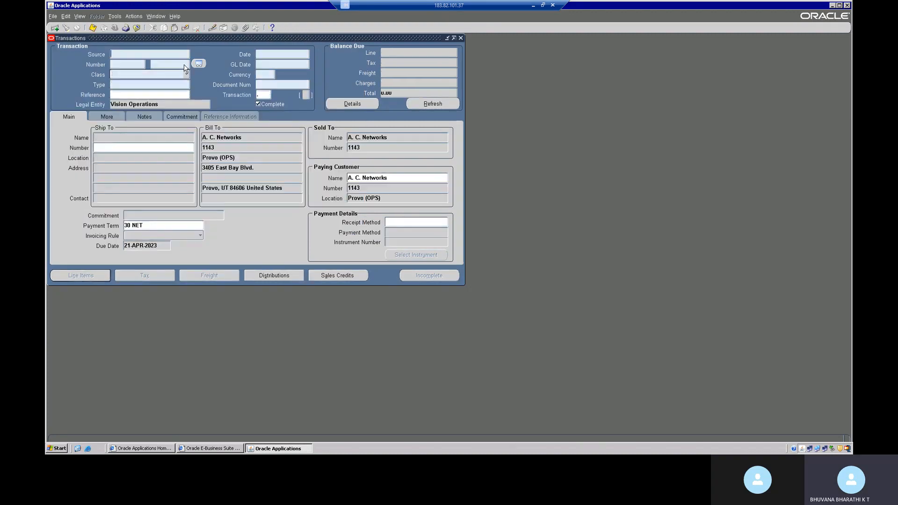
{"action": "left_click", "coordinate": [138, 76]}
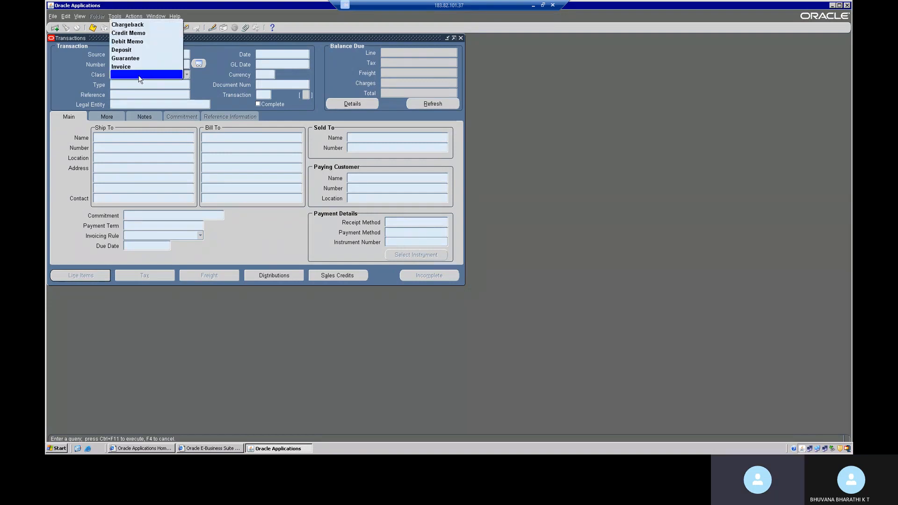
{"action": "left_click", "coordinate": [138, 26]}
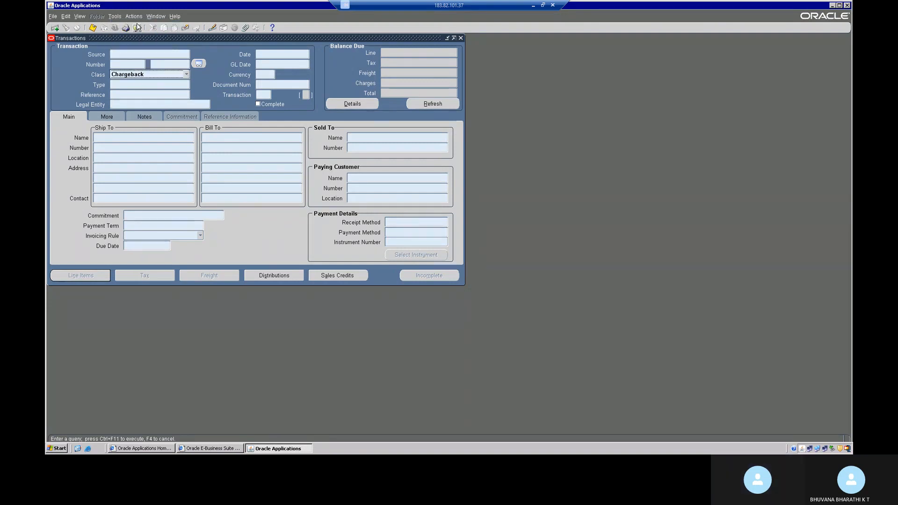
{"action": "left_click", "coordinate": [267, 53]}
{"action": "type", "text": "22-"}
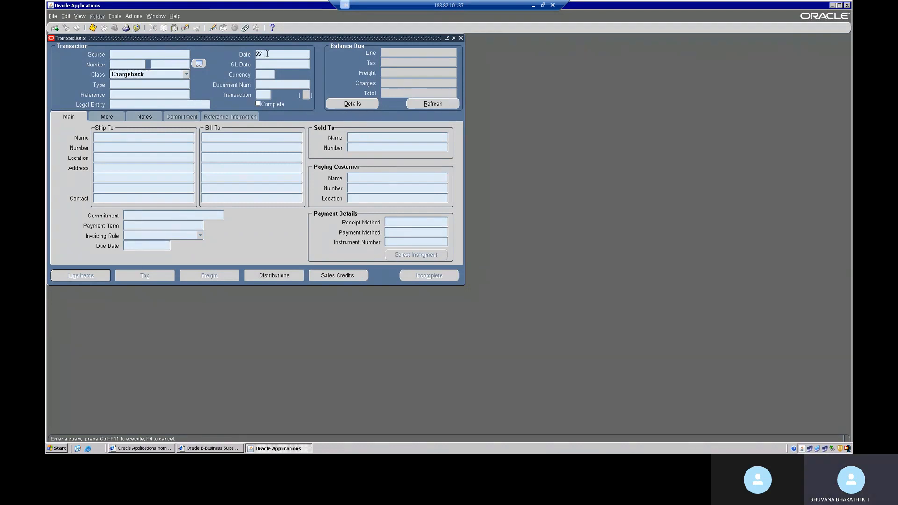
{"action": "type", "text": "MAR-"}
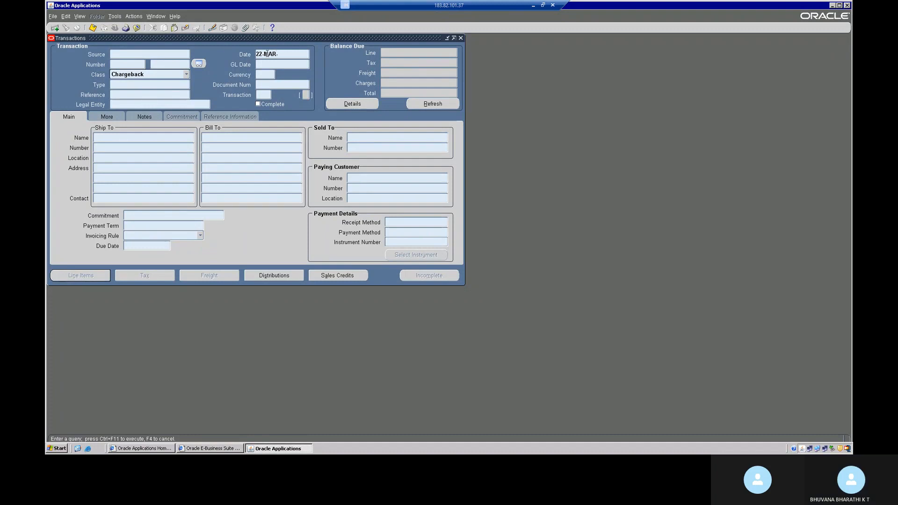
{"action": "type", "text": "2023"}
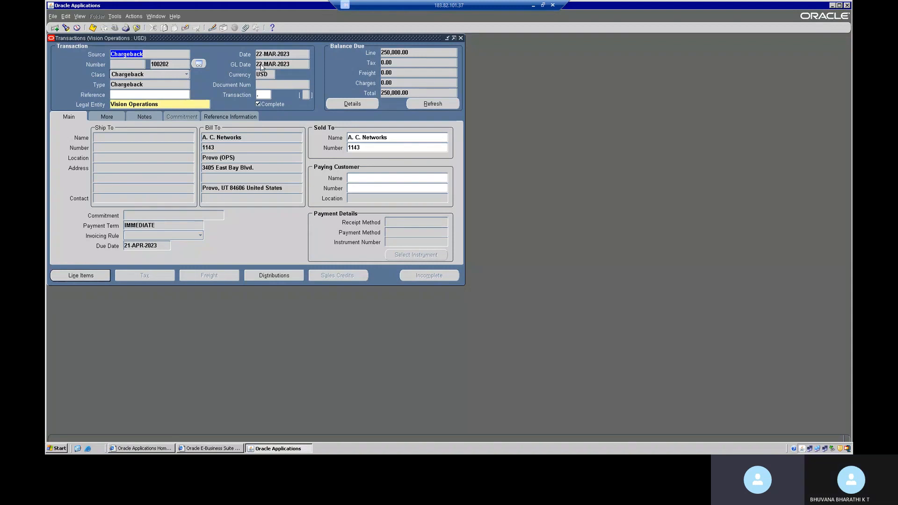
Open the chargeback's distributions and examine the GL accounts of its Receivable and Revenue lines
{"action": "left_click", "coordinate": [270, 276]}
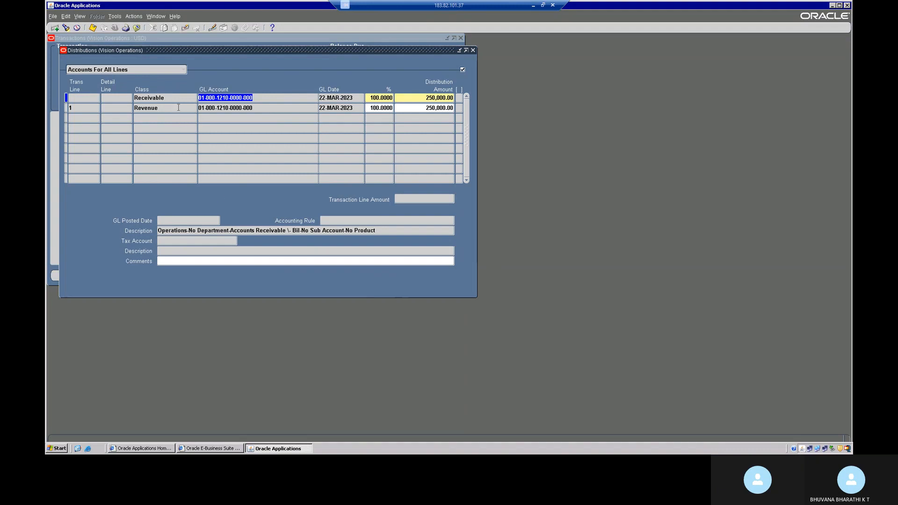
{"action": "left_click", "coordinate": [222, 108]}
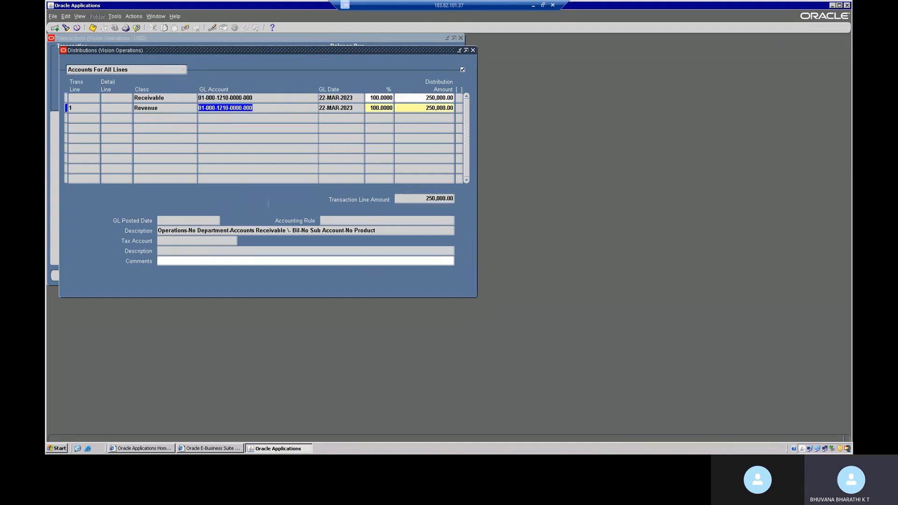
Compare the Revenue and Receivable GL accounts once more and close the distributions and the chargeback transaction
{"action": "left_click", "coordinate": [230, 108]}
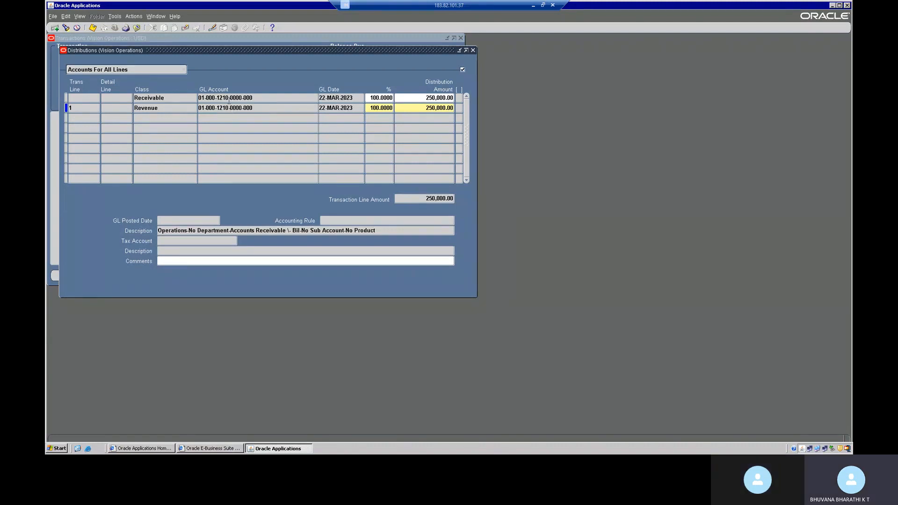
{"action": "left_click", "coordinate": [229, 100]}
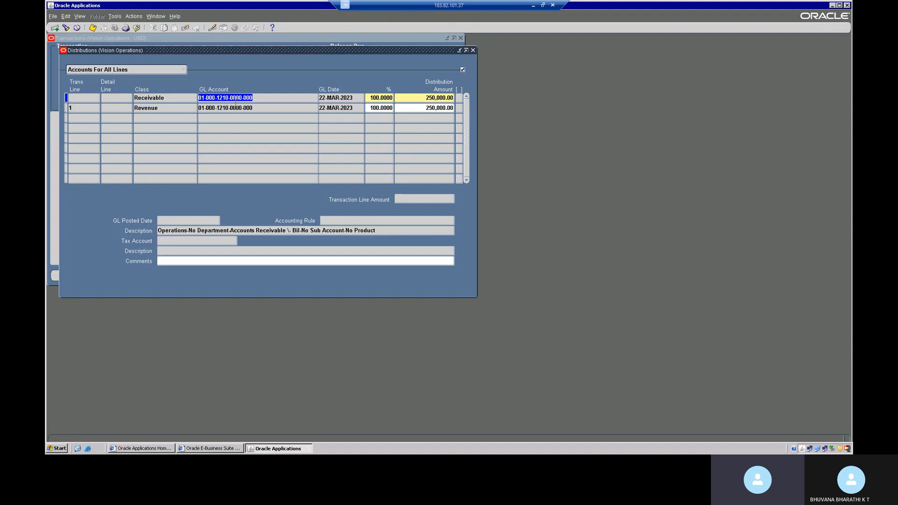
{"action": "left_click", "coordinate": [474, 51]}
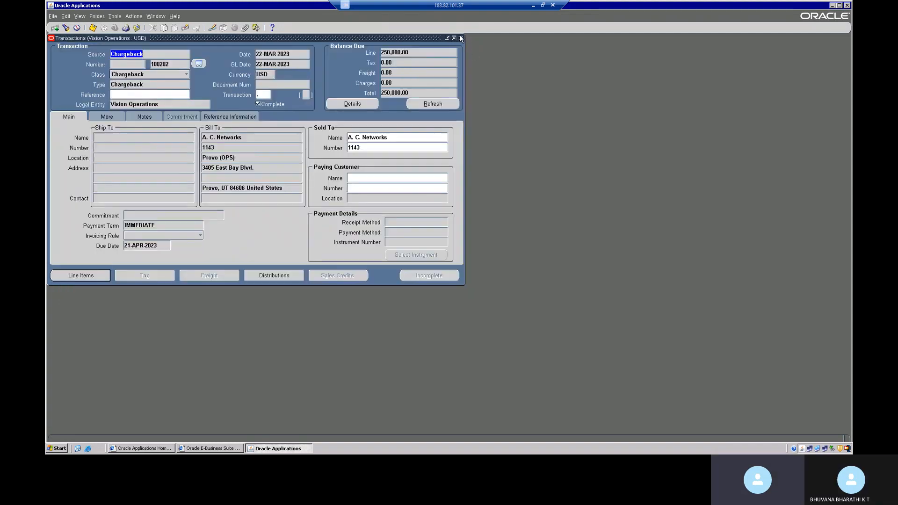
{"action": "left_click", "coordinate": [460, 38]}
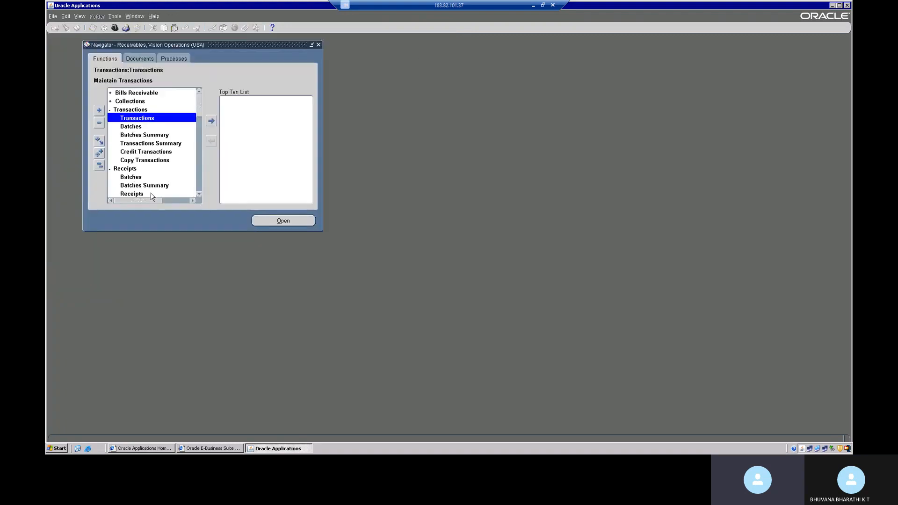
Open the Receipts form, query receipts dated 22-MAR-2023 and go to Cash receipt 500
{"action": "double_click", "coordinate": [151, 194]}
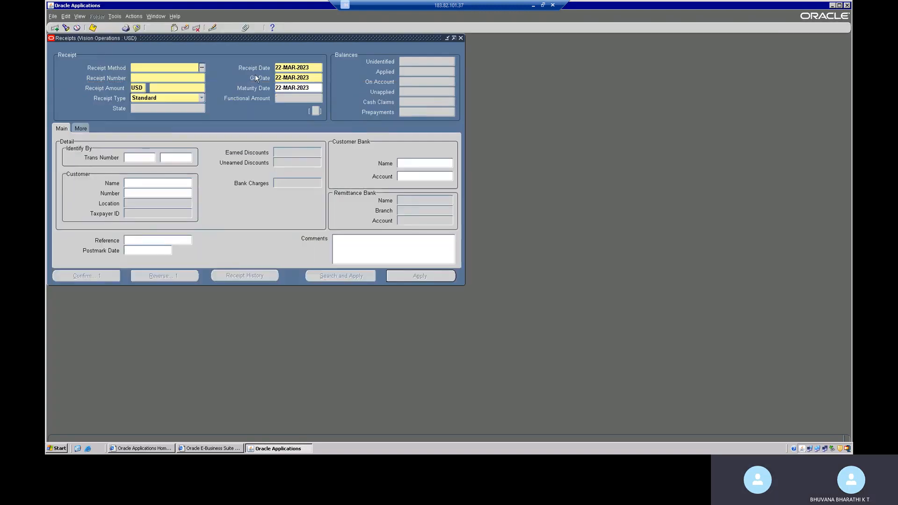
{"action": "left_click", "coordinate": [290, 67]}
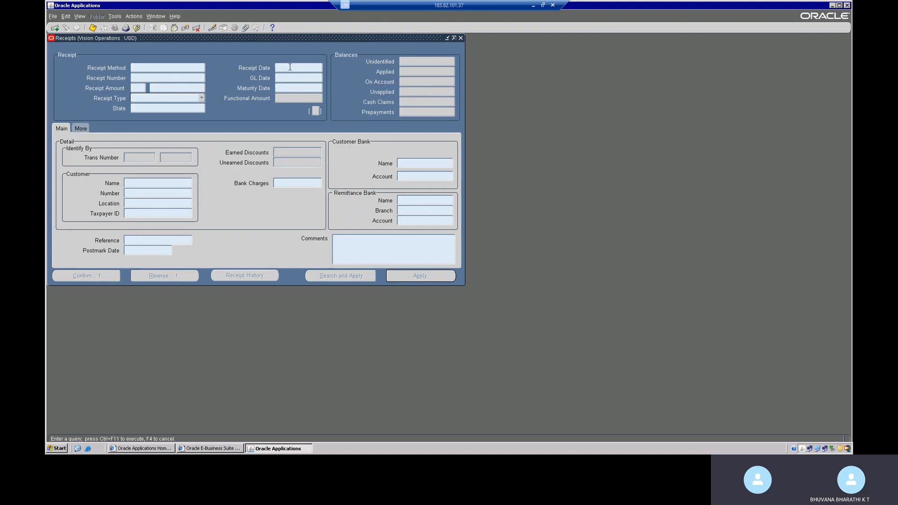
{"action": "type", "text": "22-M"}
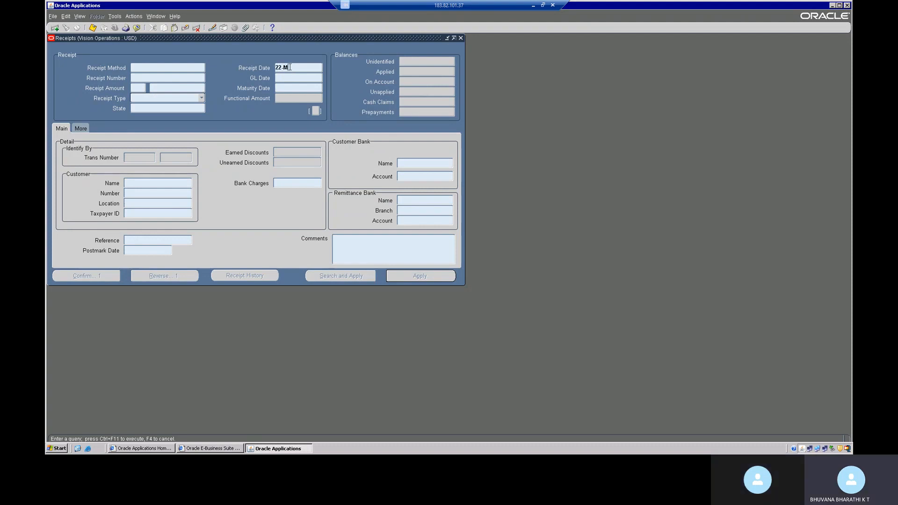
{"action": "type", "text": "AR-2023"}
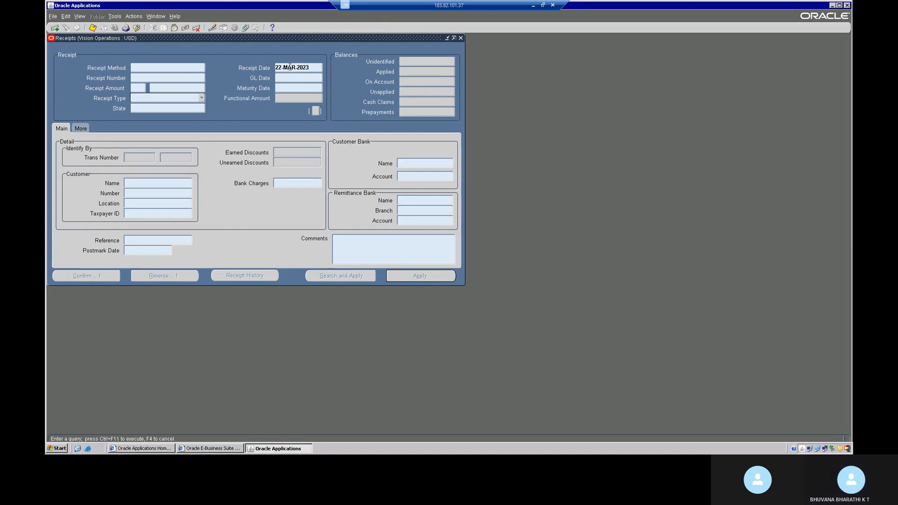
{"action": "key", "text": "ctrl+F11"}
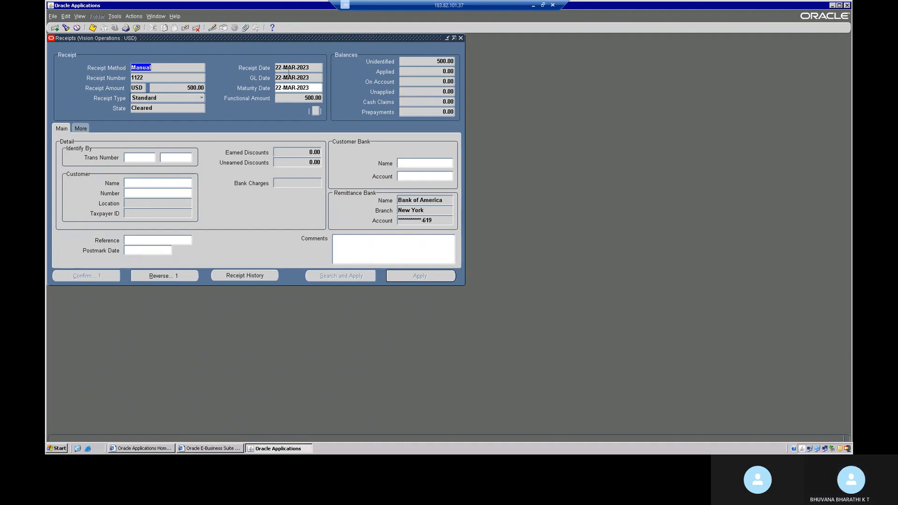
{"action": "left_click", "coordinate": [151, 76]}
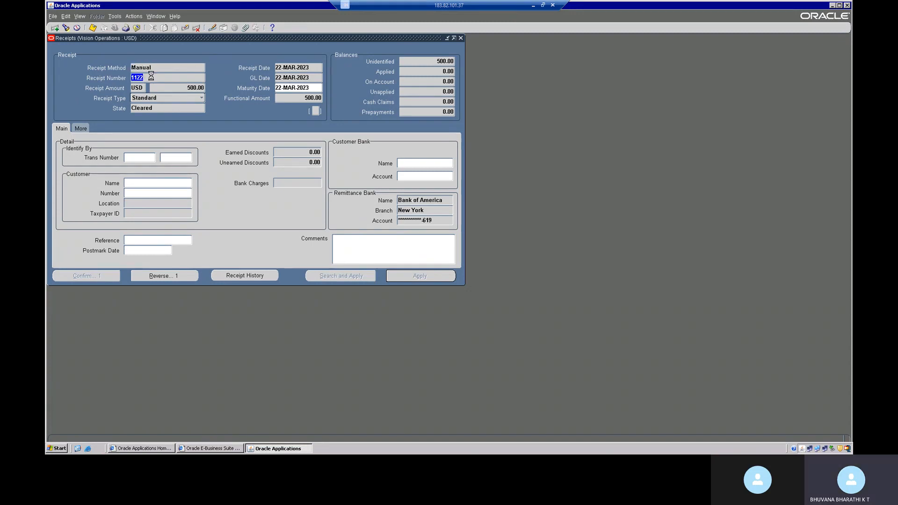
{"action": "key", "text": "Down"}
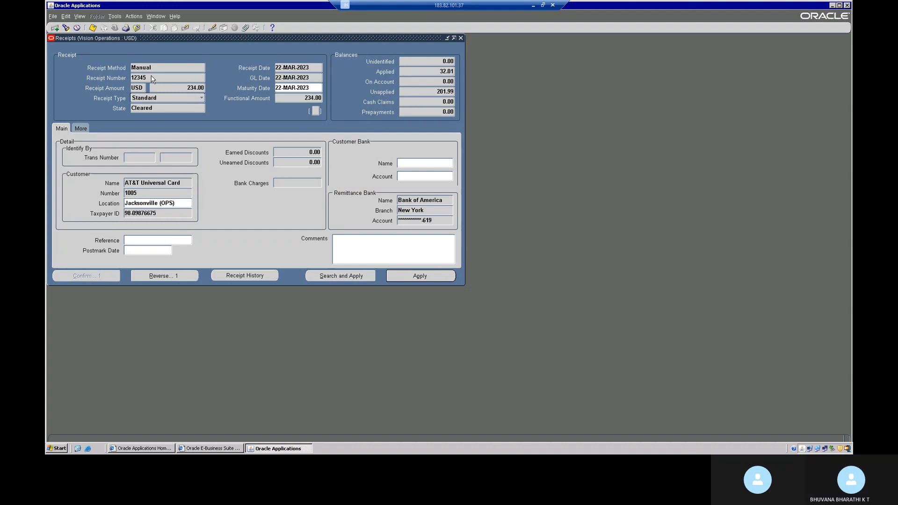
{"action": "key", "text": "Down"}
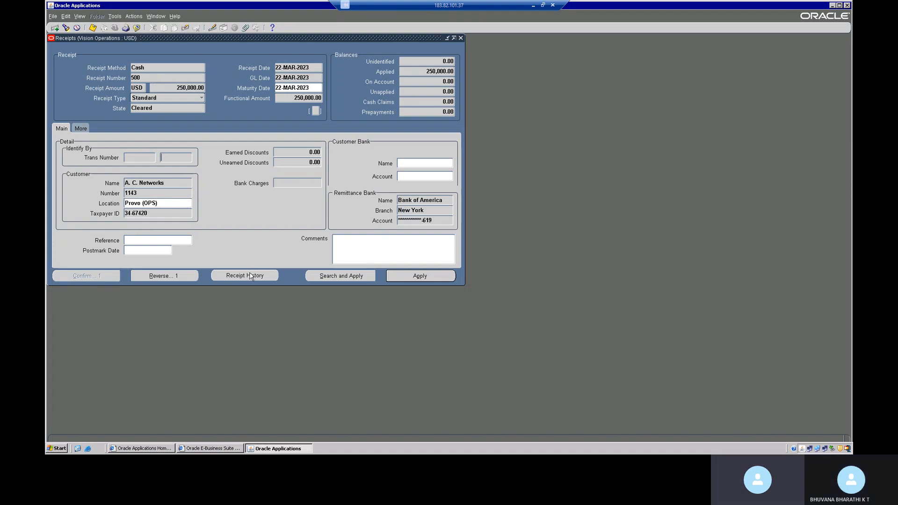
Create final accounting for receipt 500 without posting it to GL
{"action": "left_click", "coordinate": [115, 17]}
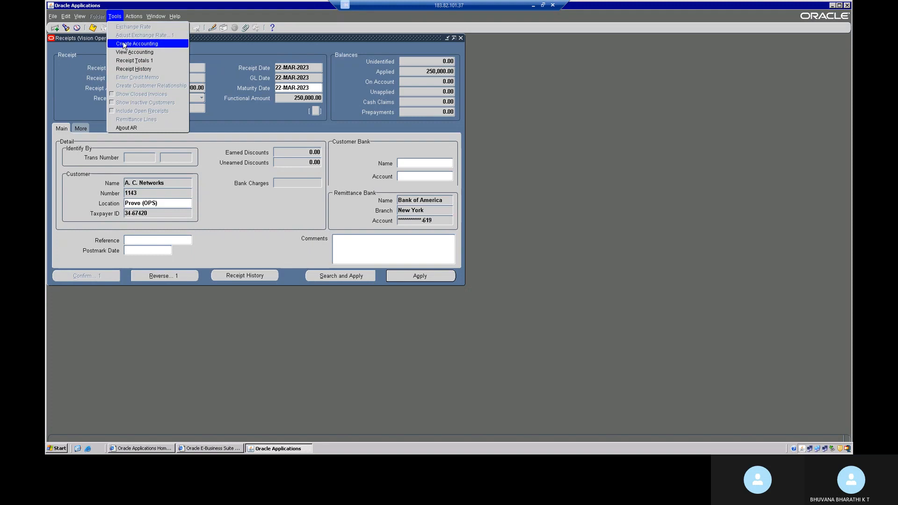
{"action": "left_click", "coordinate": [124, 44]}
{"action": "left_click", "coordinate": [222, 146]}
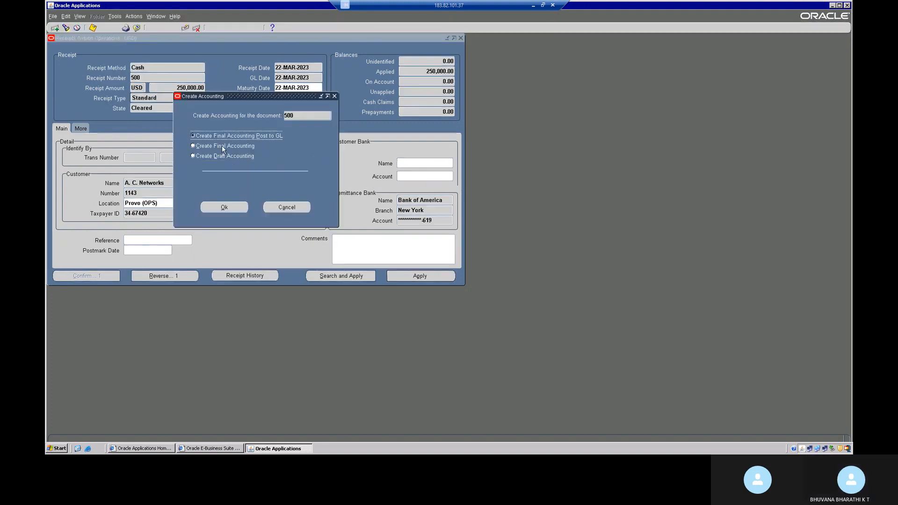
{"action": "left_click", "coordinate": [232, 209]}
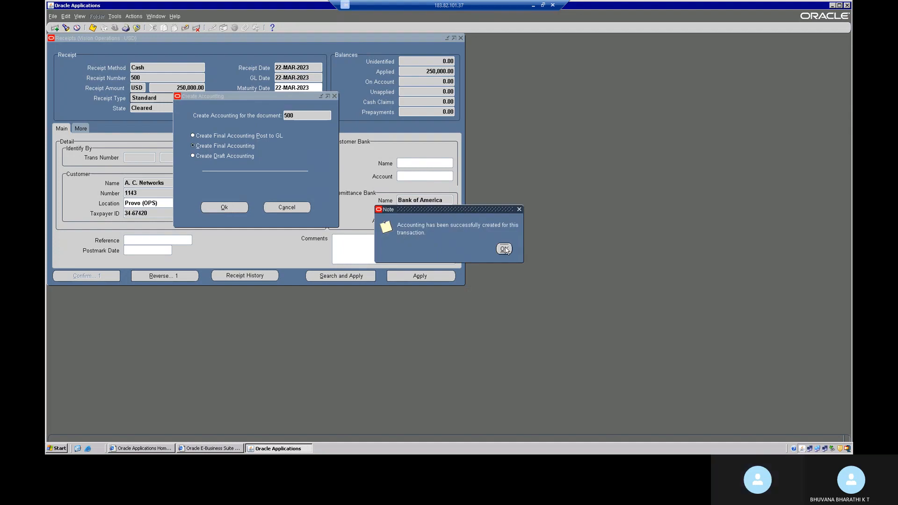
{"action": "left_click", "coordinate": [504, 248]}
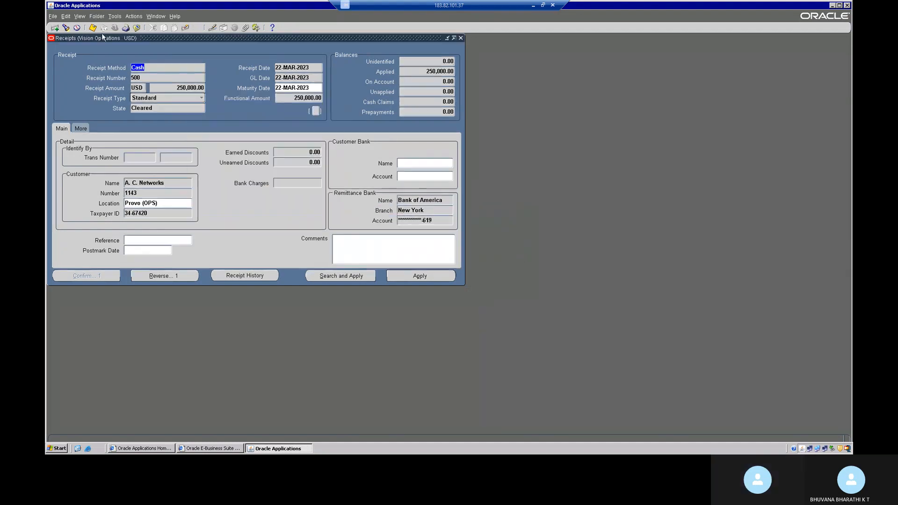
Start a new single request for the Create Accounting program
{"action": "left_click", "coordinate": [80, 17]}
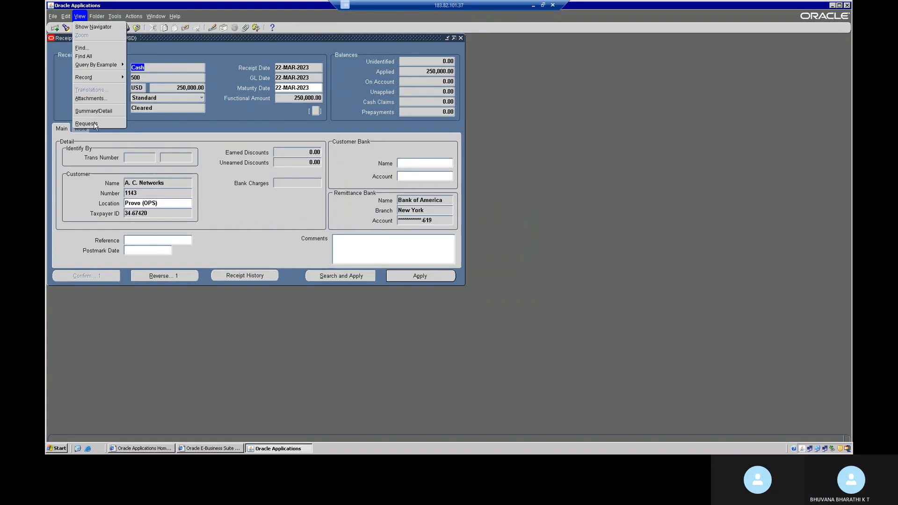
{"action": "left_click", "coordinate": [94, 124]}
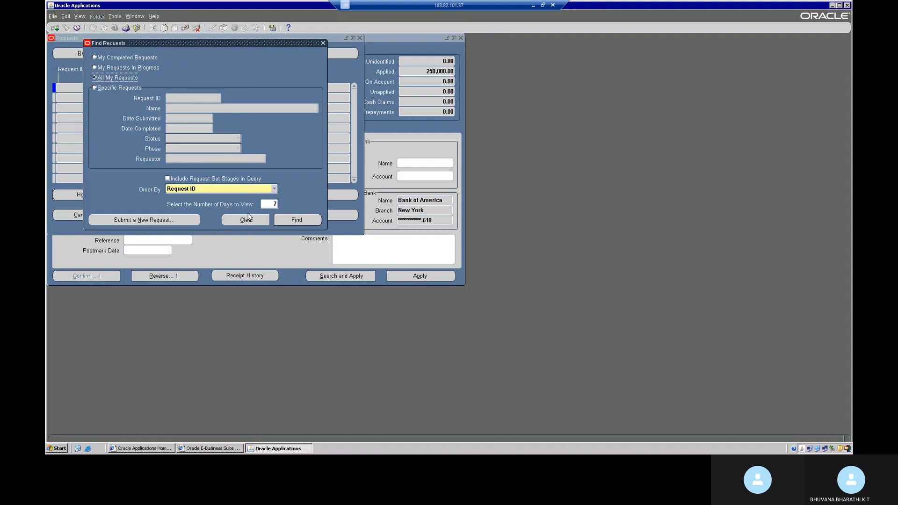
{"action": "left_click", "coordinate": [156, 221]}
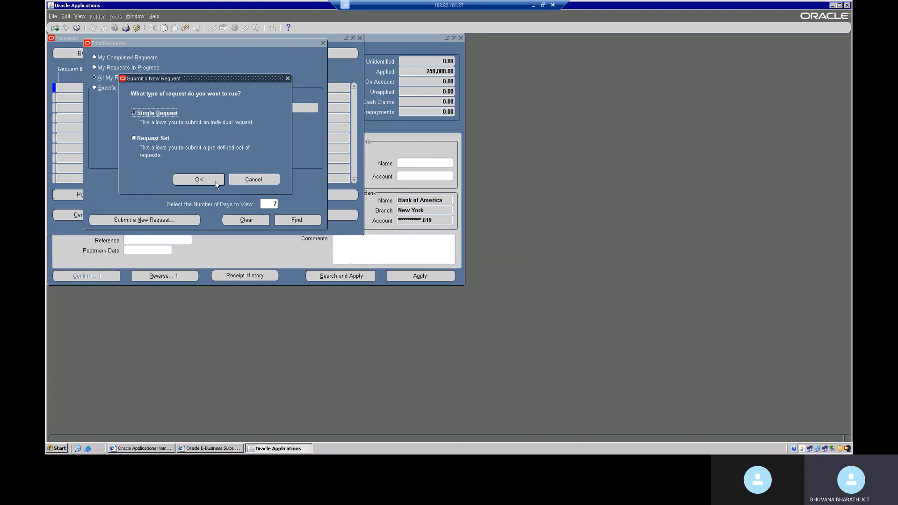
{"action": "left_click", "coordinate": [214, 180]}
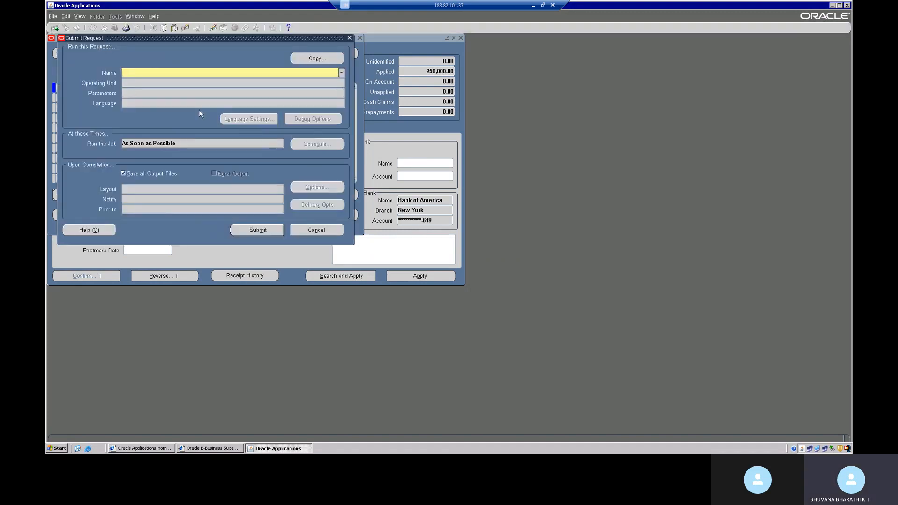
{"action": "type", "text": "cREATE AC"}
{"action": "key", "text": "Tab"}
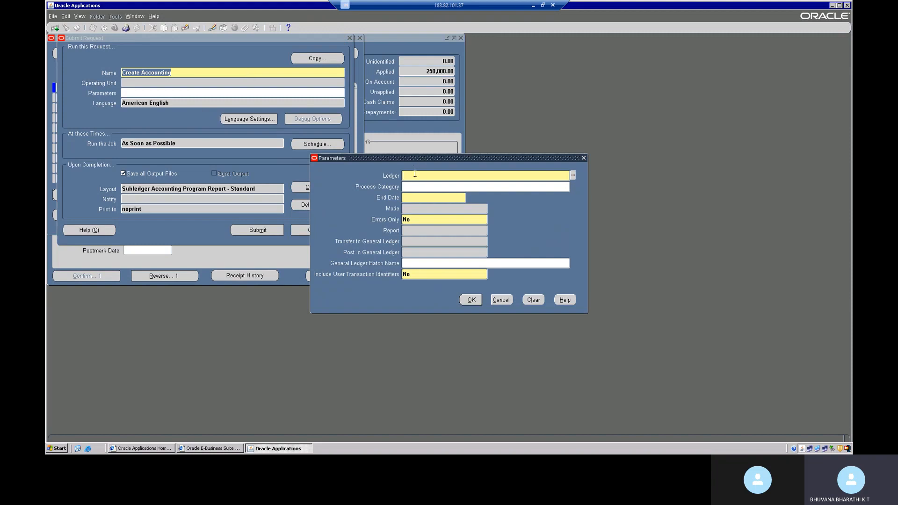
Set the request's Ledger parameter to Vision Operations (USA) and try to accept the parameters without an end date
{"action": "type", "text": "vISIO"}
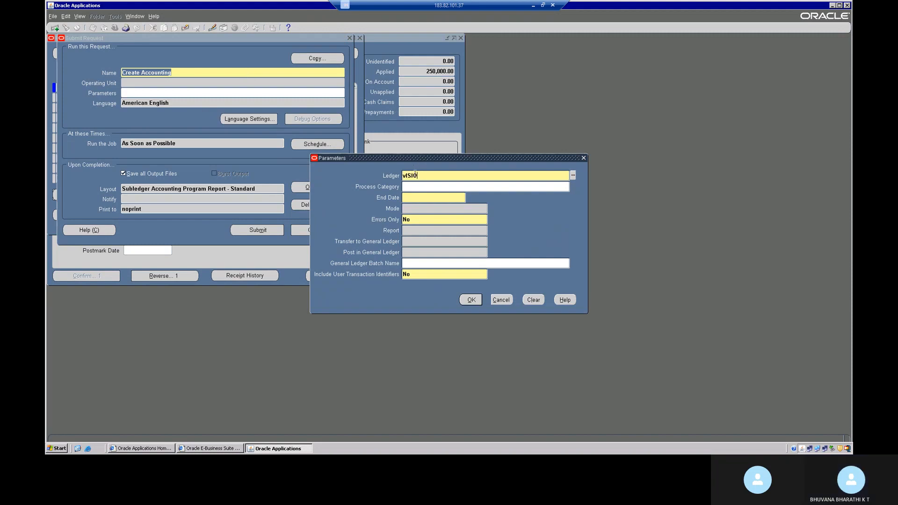
{"action": "key", "text": "BackSpace"}
{"action": "key", "text": "BackSpace"}
{"action": "key", "text": "BackSpace"}
{"action": "key", "text": "BackSpace"}
{"action": "key", "text": "BackSpace"}
{"action": "type", "text": "Vision"}
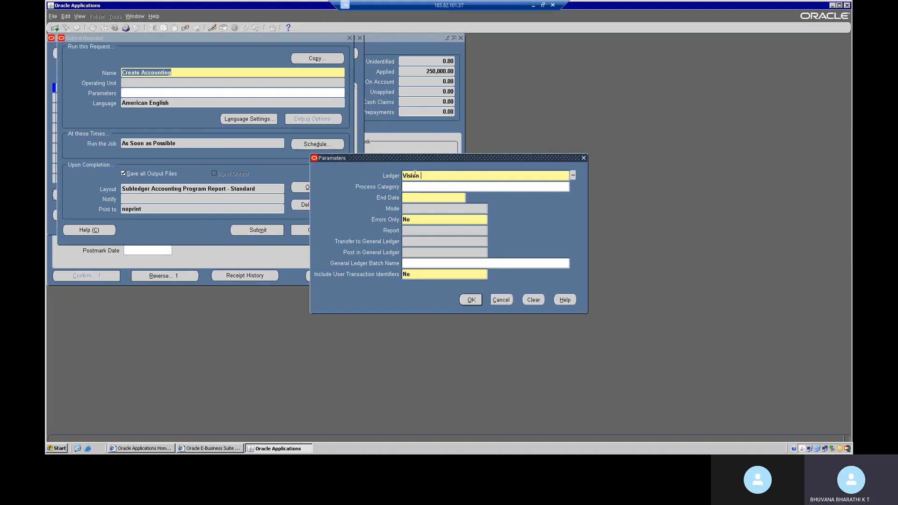
{"action": "type", "text": " Op"}
{"action": "key", "text": "Tab"}
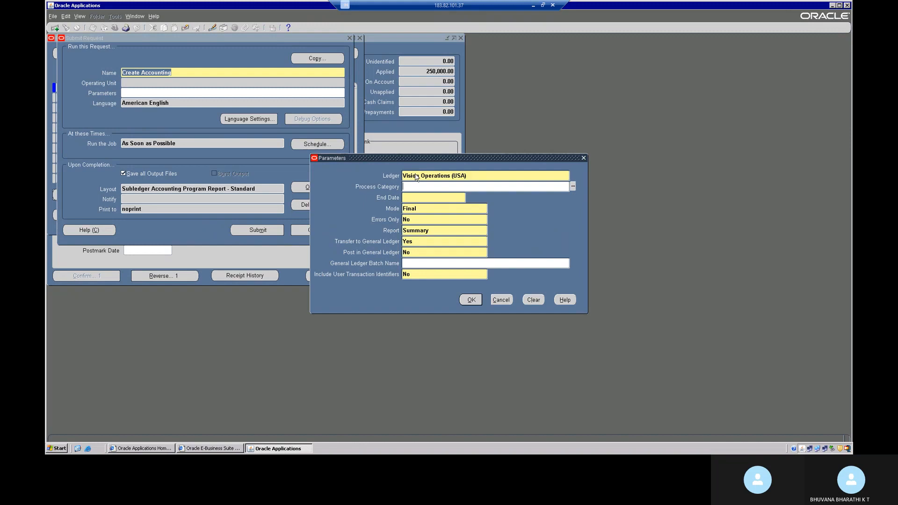
{"action": "left_click", "coordinate": [472, 300]}
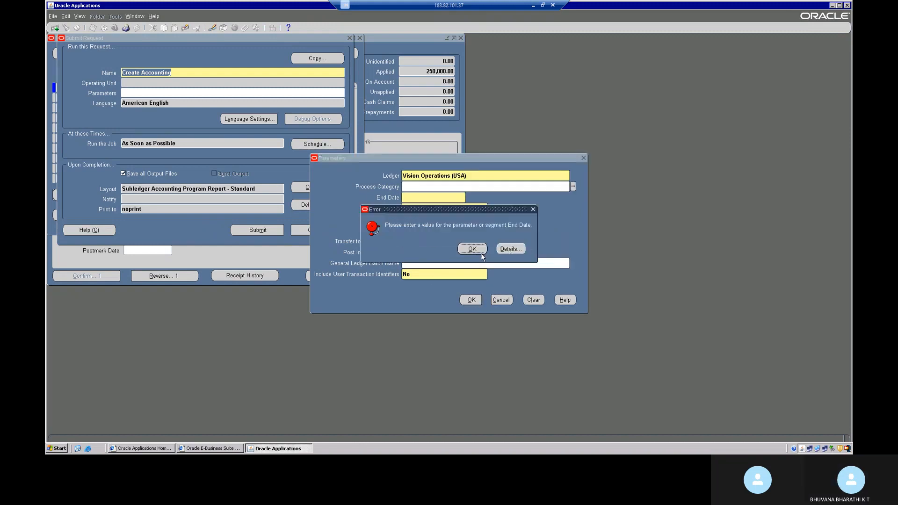
{"action": "left_click", "coordinate": [472, 248]}
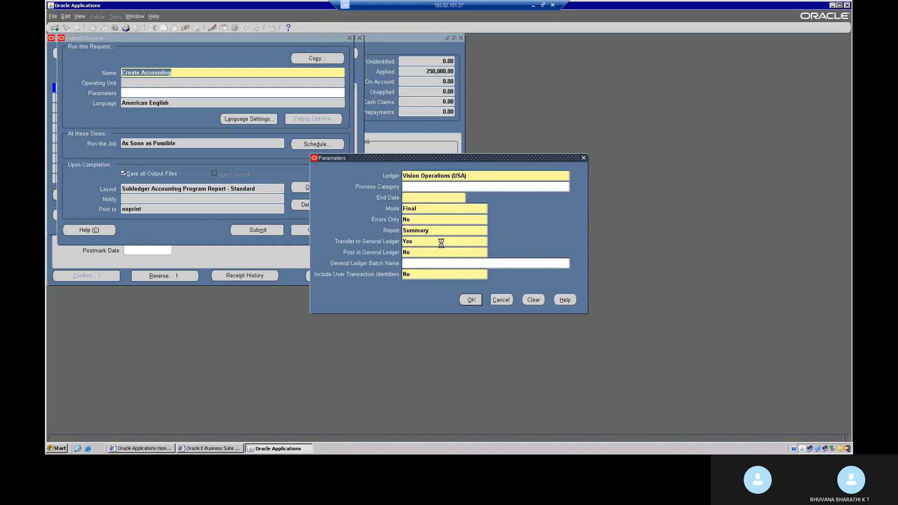
Enter 23-MAR-2023 as the End Date parameter of the Create Accounting request
{"action": "left_click", "coordinate": [419, 197]}
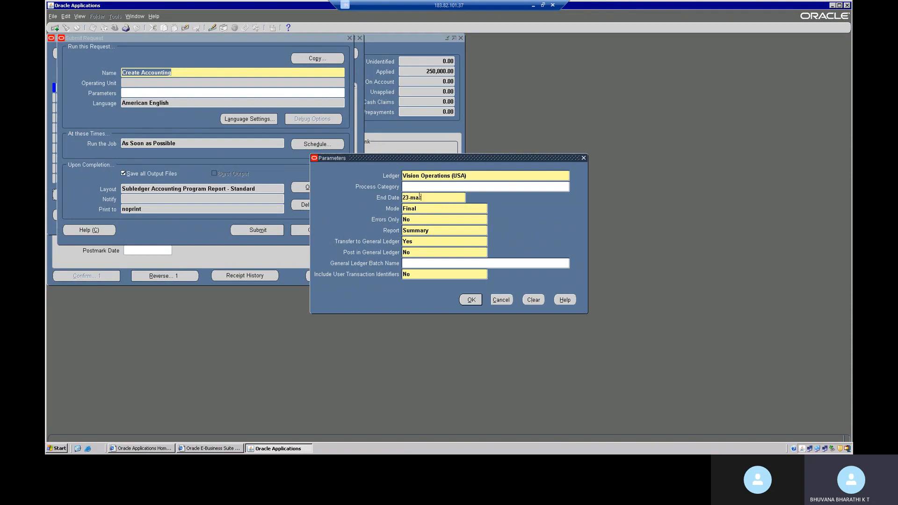
{"action": "key", "text": "BackSpace"}
{"action": "key", "text": "BackSpace"}
{"action": "type", "text": "MAR-"}
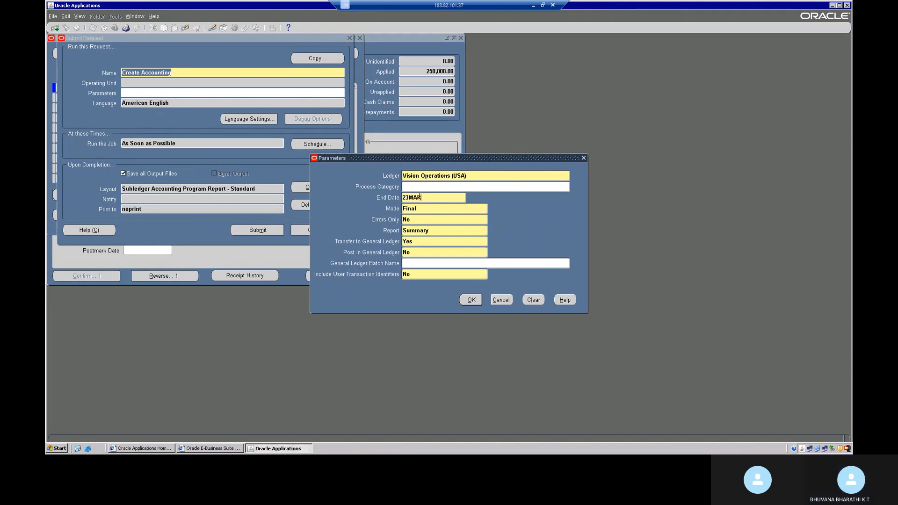
{"action": "type", "text": "2023"}
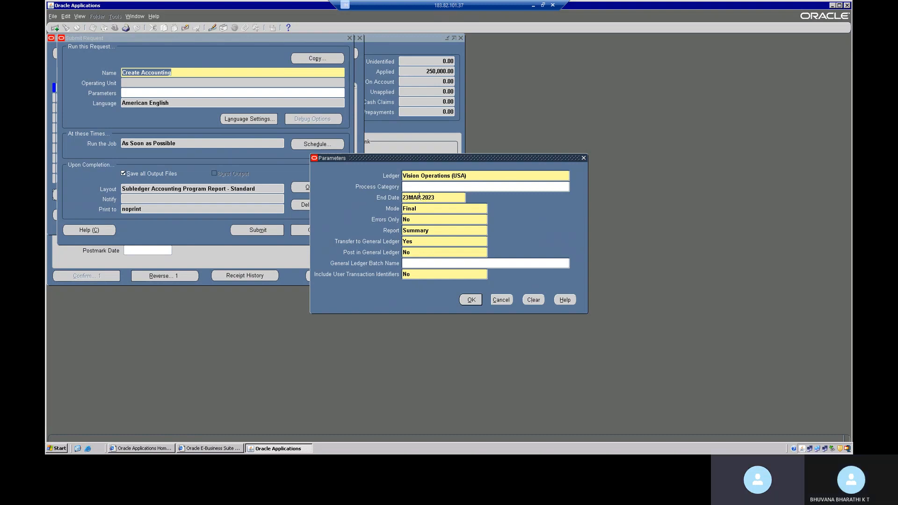
{"action": "key", "text": "Tab"}
Set the End Date parameter to 30-APR-2023, accept the parameters and submit the Create Accounting request
{"action": "left_click", "coordinate": [442, 195]}
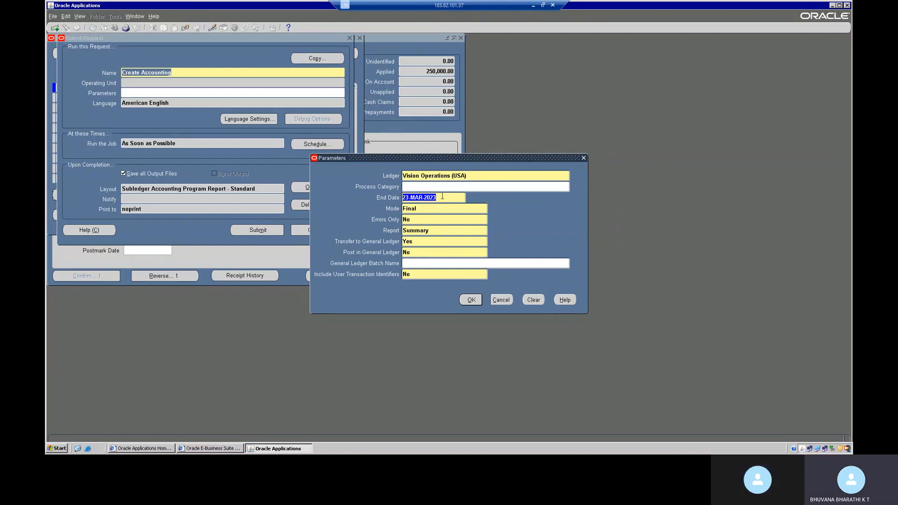
{"action": "type", "text": "30-APR-2032"}
{"action": "key", "text": "Tab"}
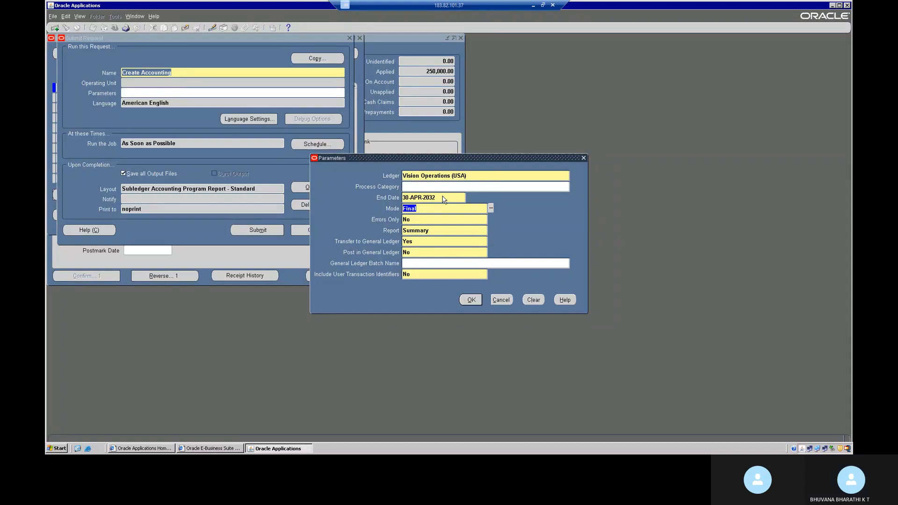
{"action": "left_click", "coordinate": [443, 198]}
{"action": "left_click", "coordinate": [442, 196]}
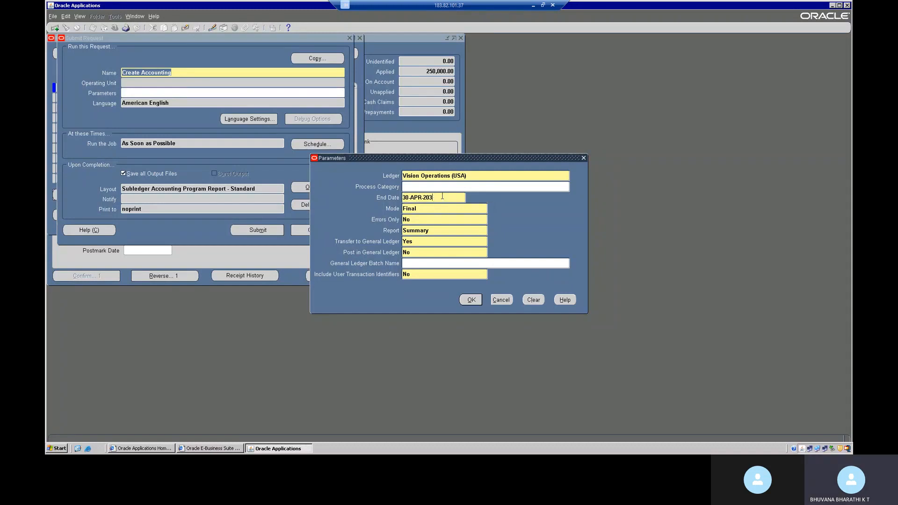
{"action": "type", "text": "3"}
{"action": "key", "text": "Tab"}
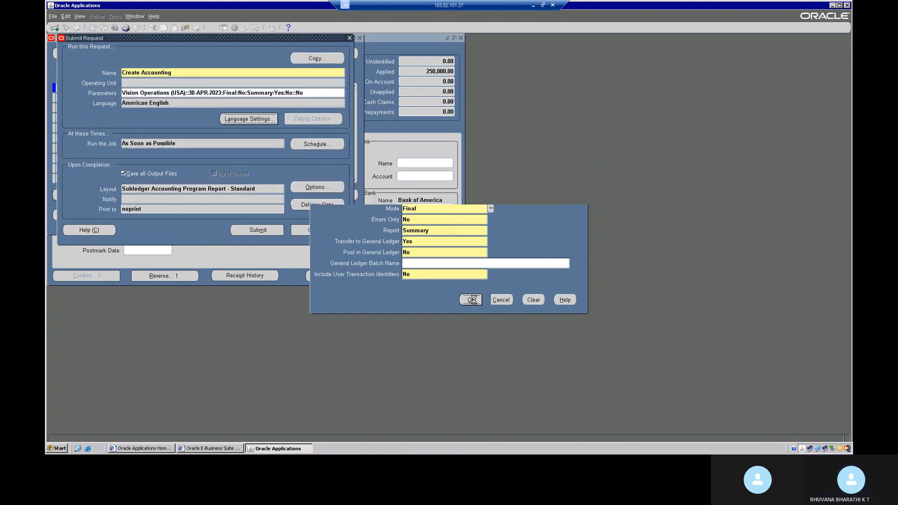
{"action": "left_click", "coordinate": [277, 232]}
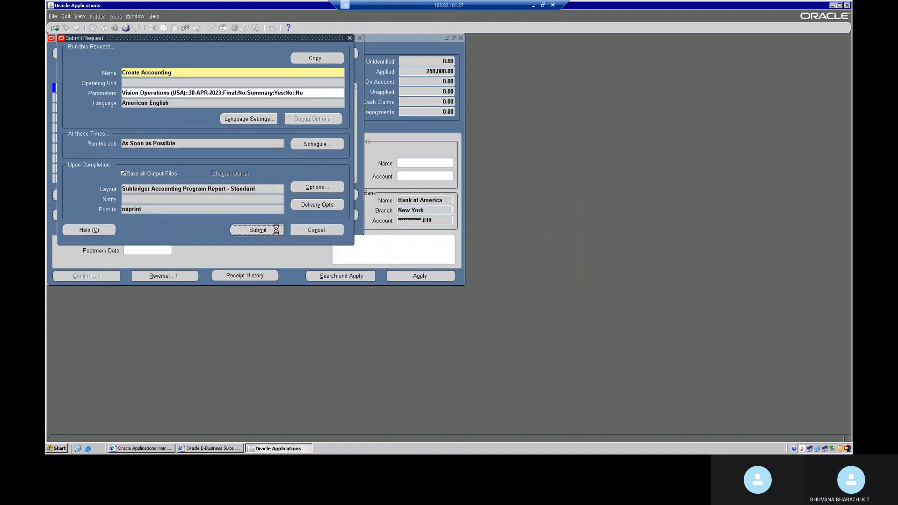
{"action": "left_click", "coordinate": [445, 256]}
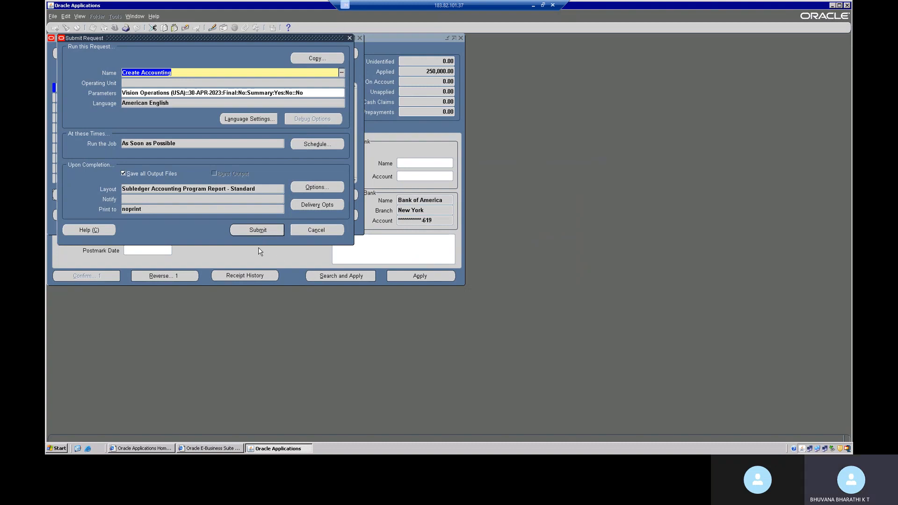
Submit the Create Accounting request, decline submitting another request and close the request search
{"action": "left_click", "coordinate": [268, 232]}
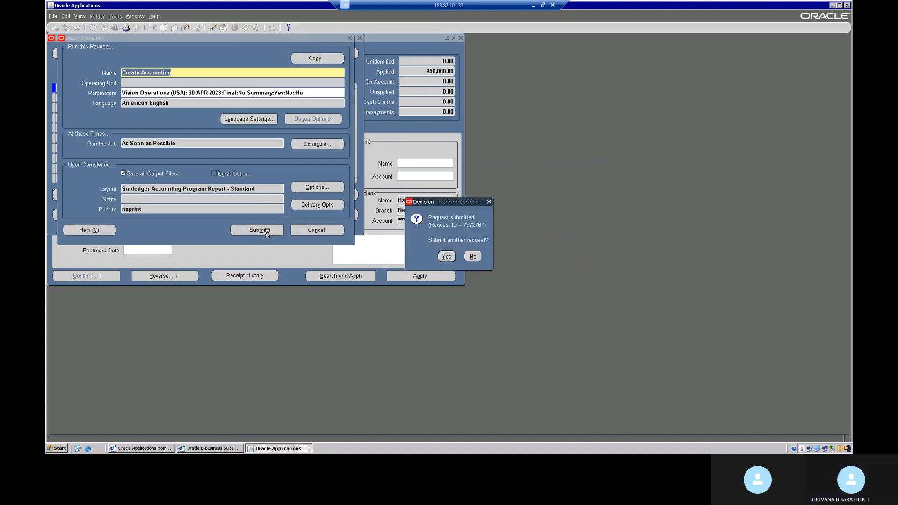
{"action": "left_click", "coordinate": [473, 256]}
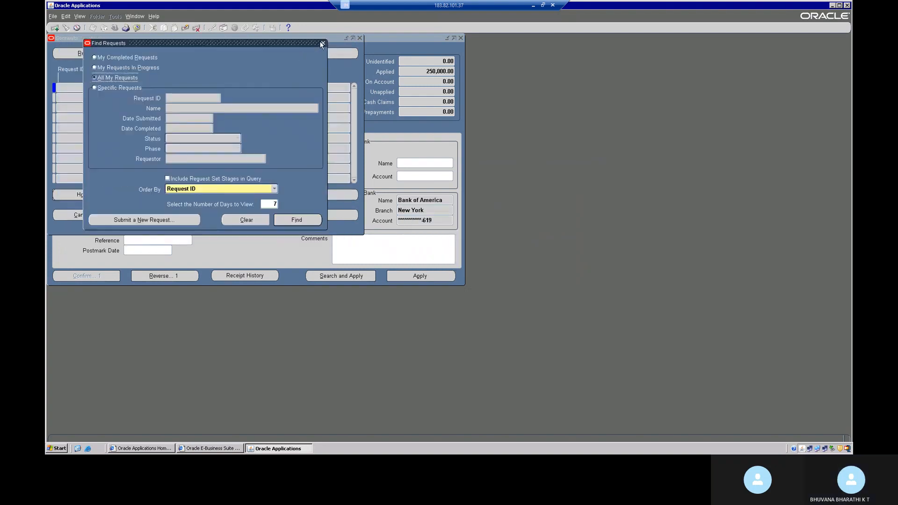
{"action": "left_click", "coordinate": [321, 44]}
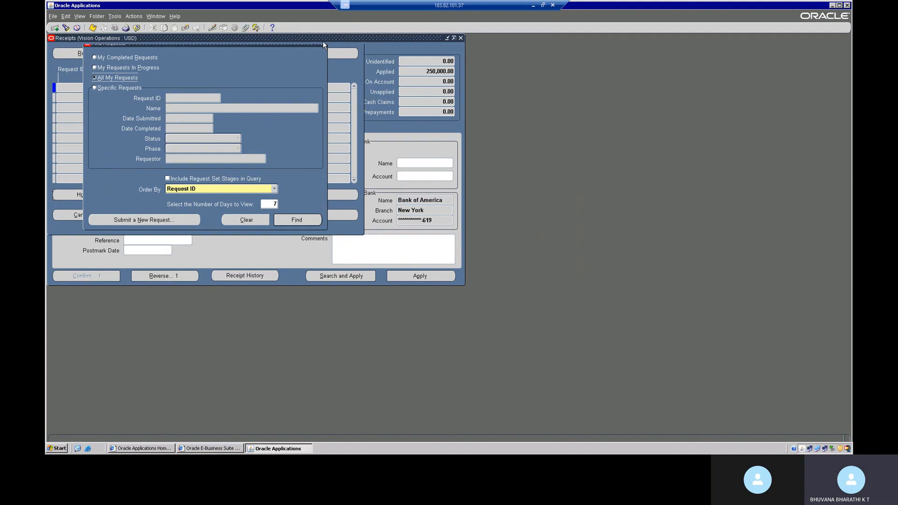
Open the concurrent request search from the receipt and list all own requests from the last 7 days
{"action": "left_click", "coordinate": [114, 16]}
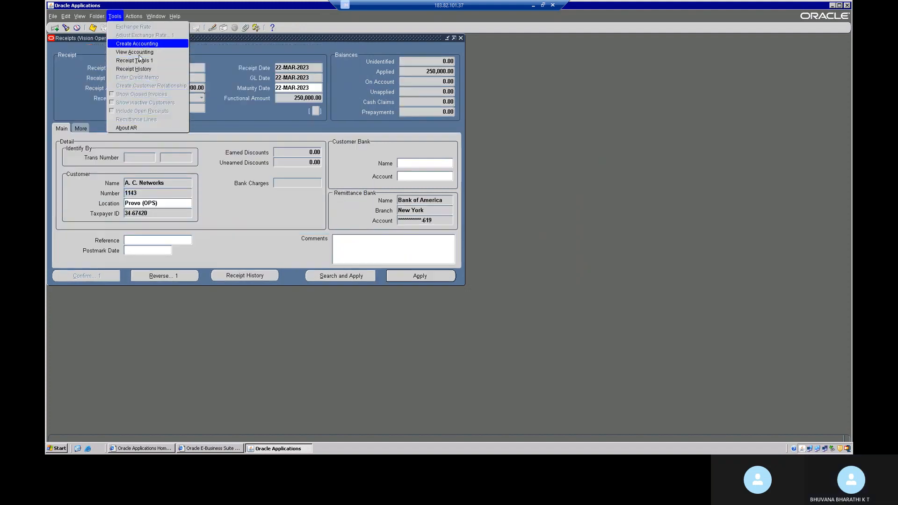
{"action": "mouse_move", "coordinate": [99, 18]}
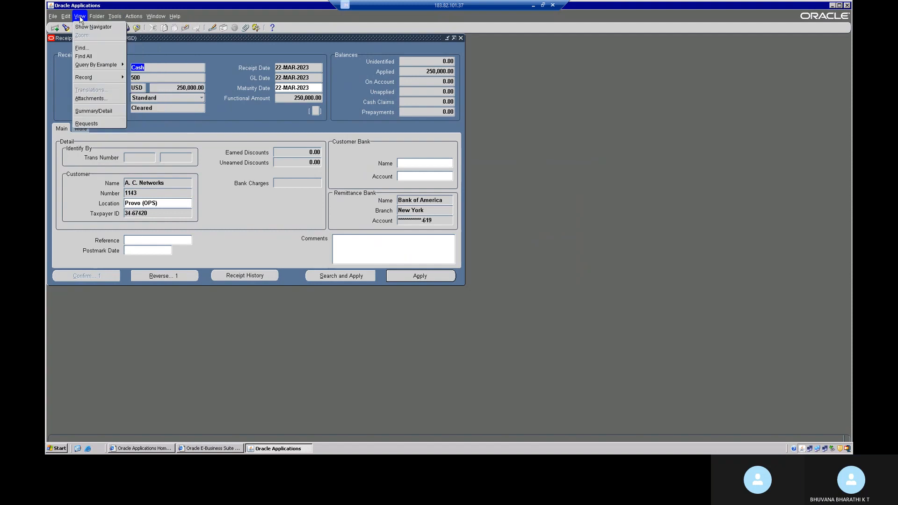
{"action": "left_click", "coordinate": [95, 72]}
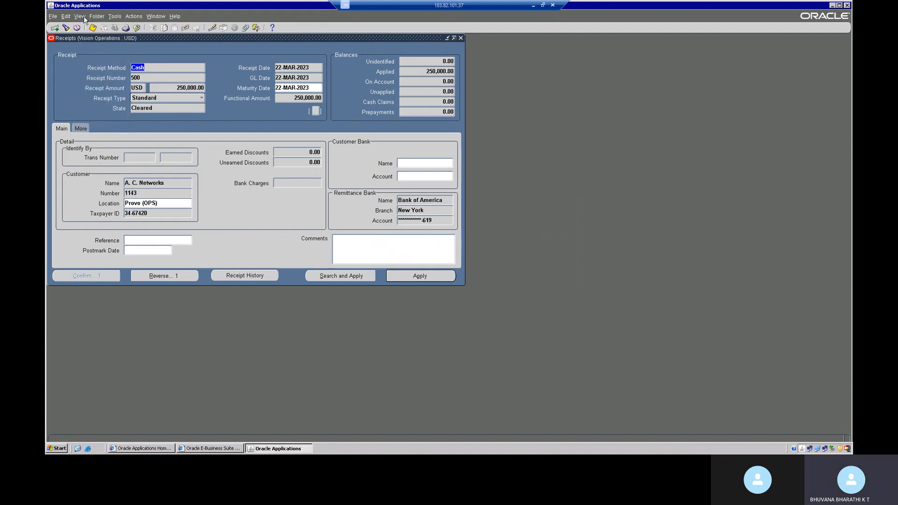
{"action": "left_click", "coordinate": [84, 18]}
{"action": "left_click", "coordinate": [86, 124]}
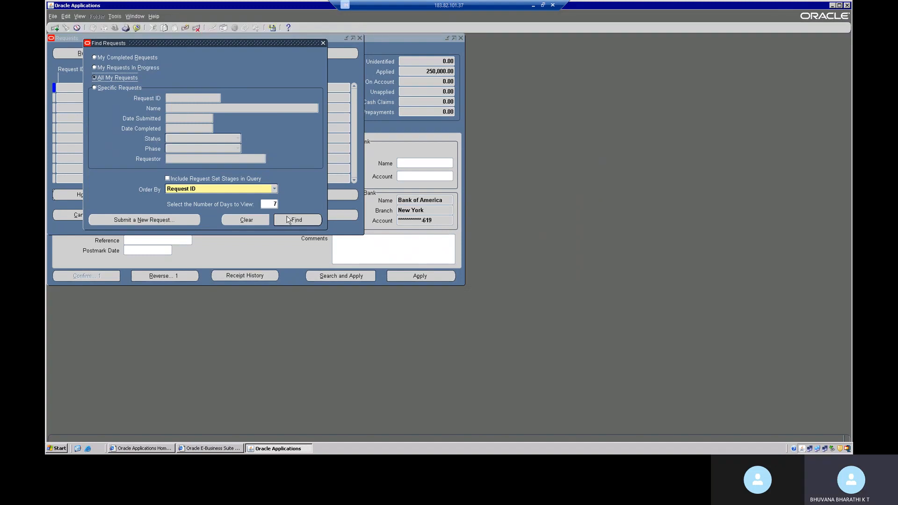
{"action": "left_click", "coordinate": [287, 219]}
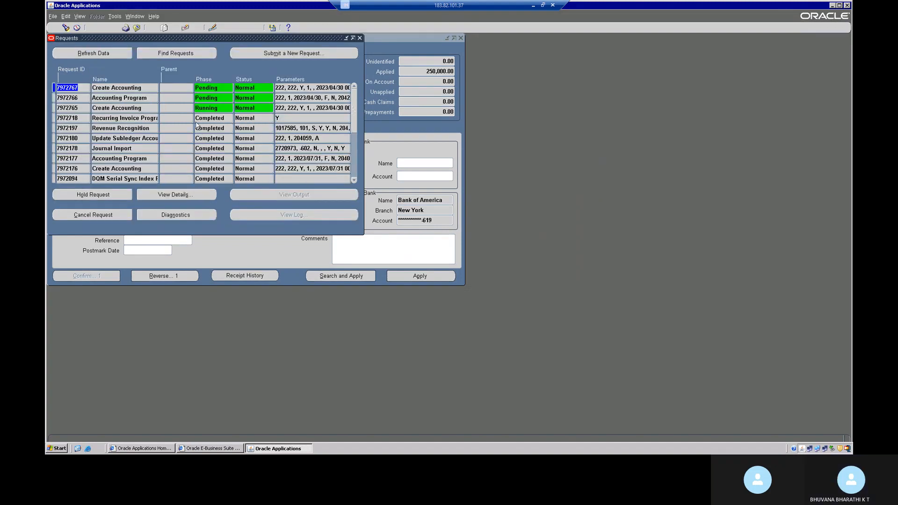
Refresh the request list repeatedly to monitor the phase and status of the Create Accounting requests
{"action": "left_click", "coordinate": [117, 53]}
{"action": "left_click", "coordinate": [118, 54]}
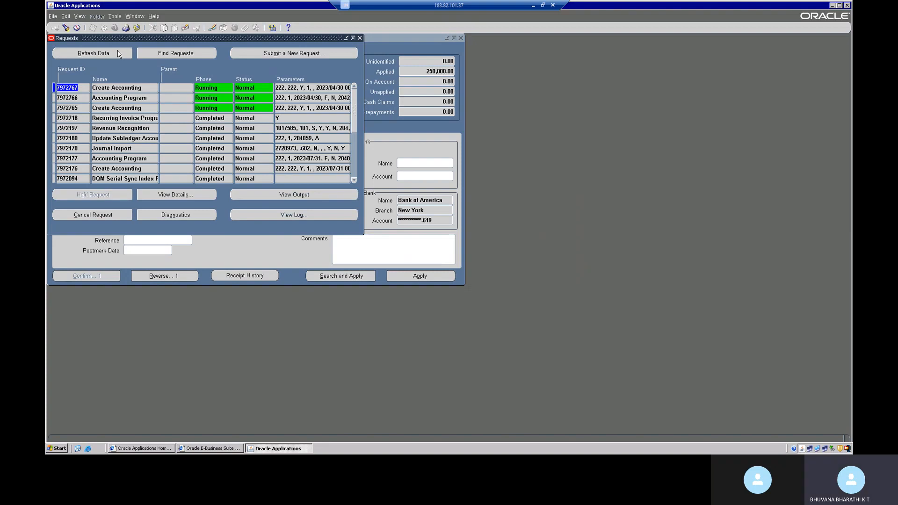
{"action": "left_click", "coordinate": [119, 54]}
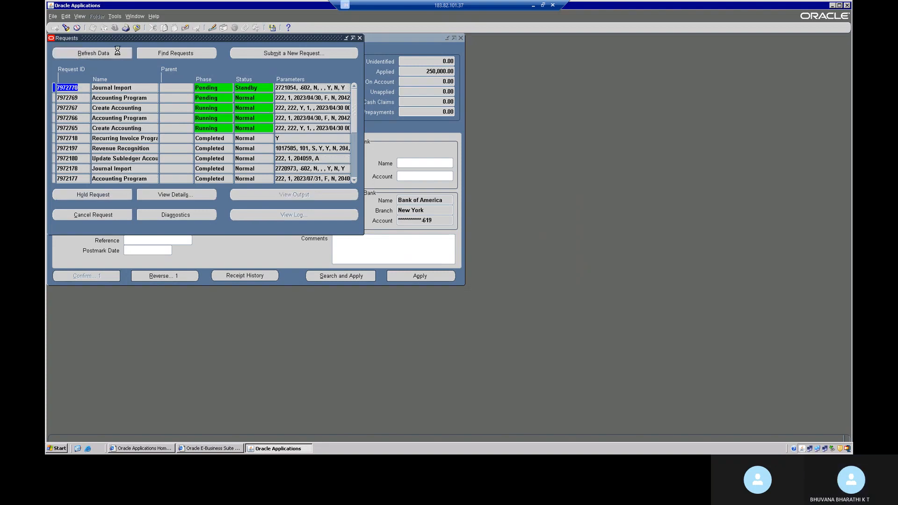
{"action": "left_click", "coordinate": [117, 53]}
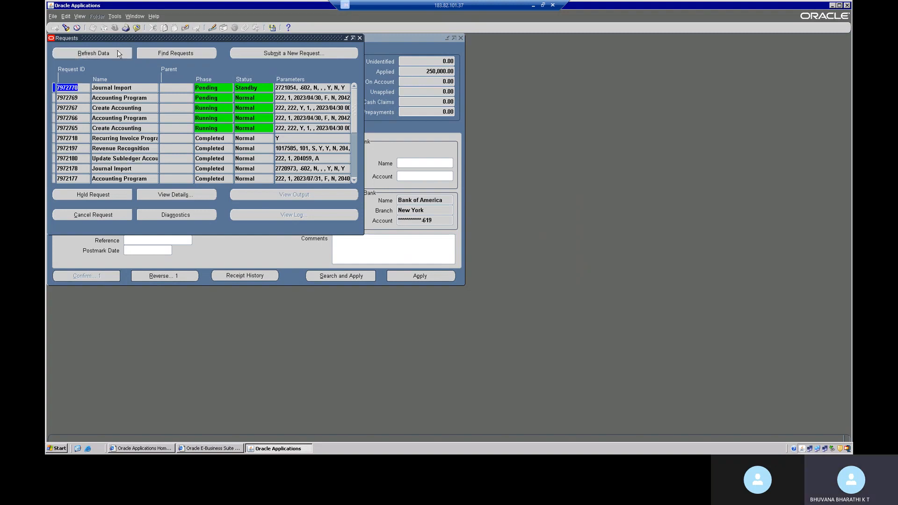
{"action": "left_click", "coordinate": [117, 53]}
{"action": "left_click", "coordinate": [118, 53]}
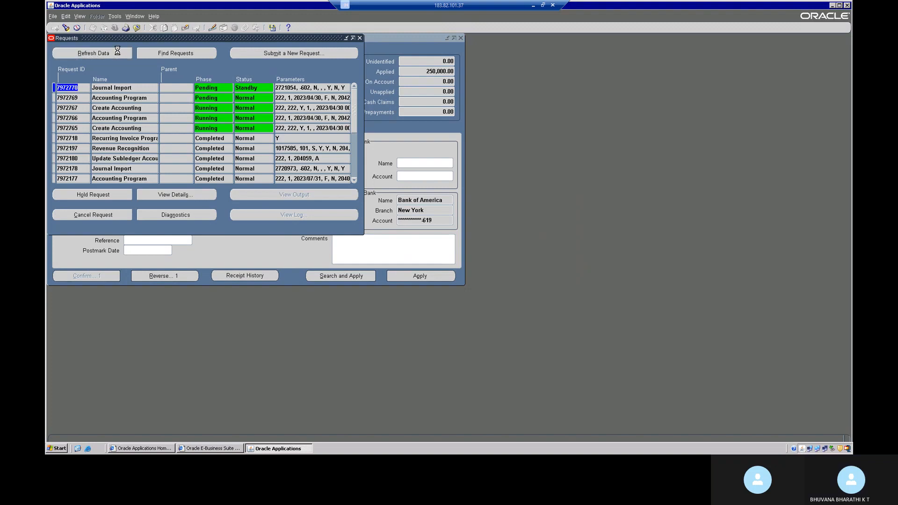
{"action": "left_click", "coordinate": [118, 54]}
{"action": "left_click", "coordinate": [118, 53]}
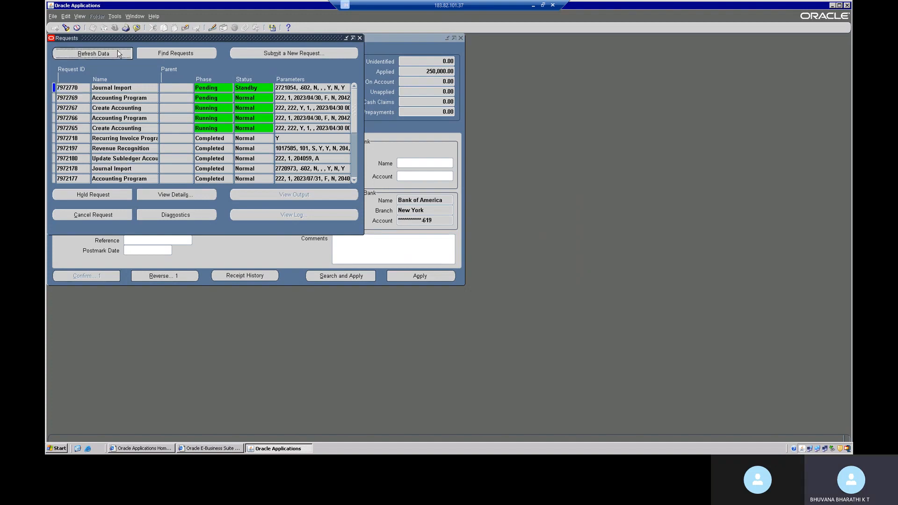
{"action": "left_click", "coordinate": [118, 51]}
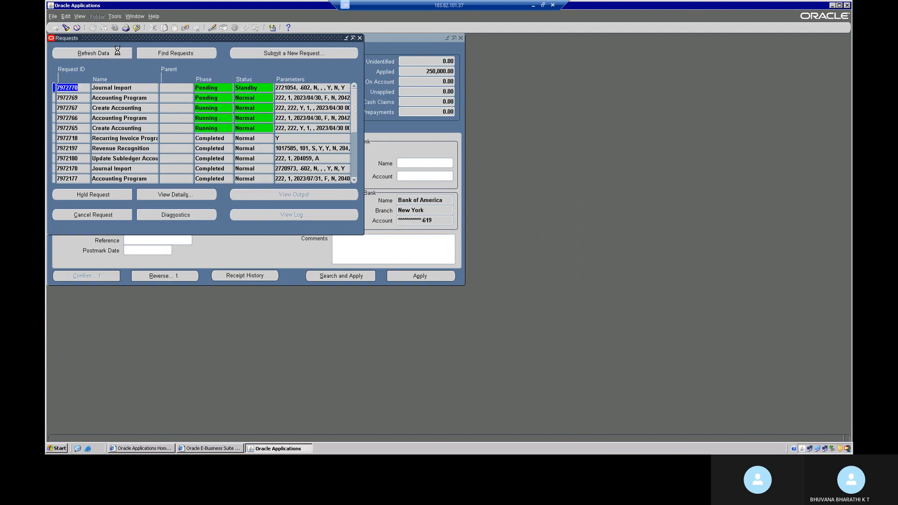
{"action": "left_click", "coordinate": [118, 53]}
{"action": "left_click", "coordinate": [118, 53]}
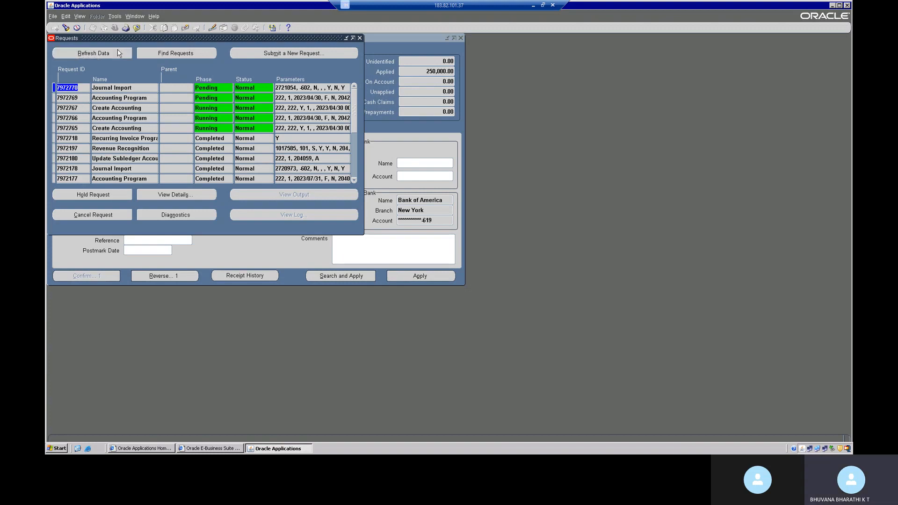
{"action": "left_click", "coordinate": [118, 51]}
{"action": "left_click", "coordinate": [93, 53]}
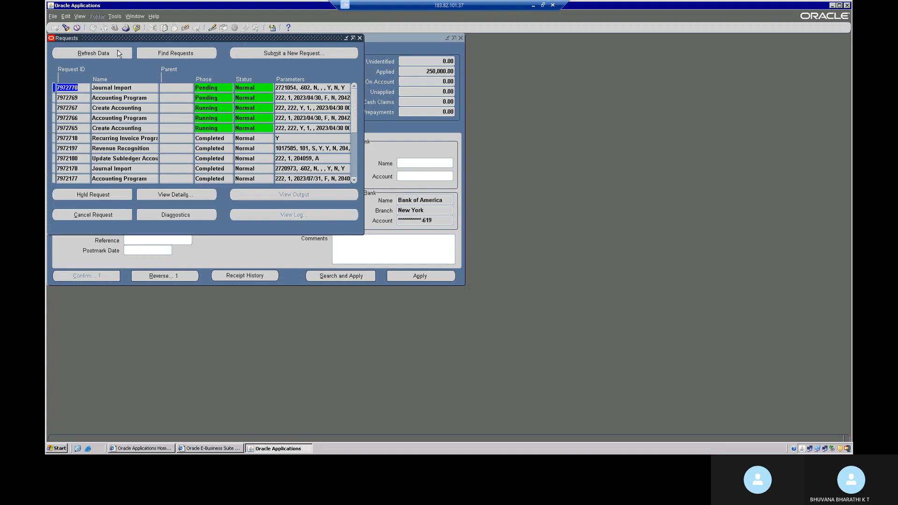
{"action": "left_click", "coordinate": [118, 53]}
{"action": "left_click", "coordinate": [118, 53]}
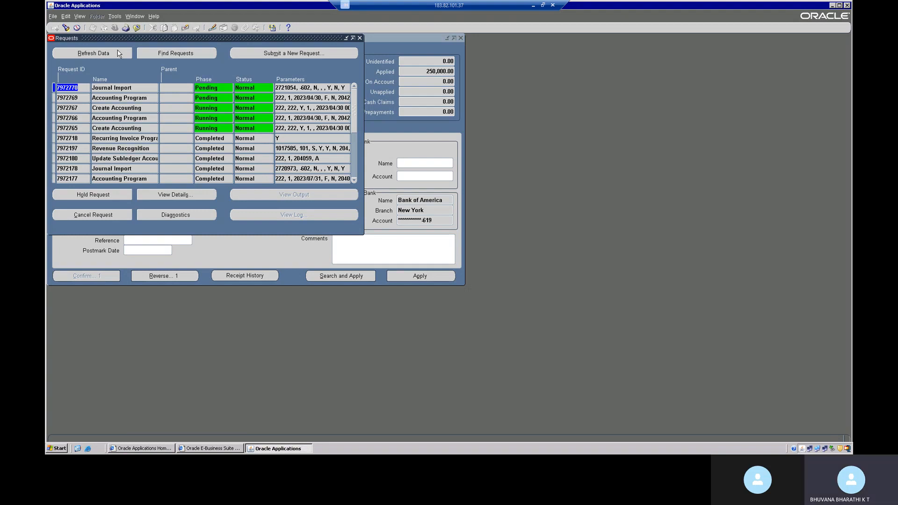
{"action": "left_click", "coordinate": [119, 53]}
{"action": "left_click", "coordinate": [117, 50]}
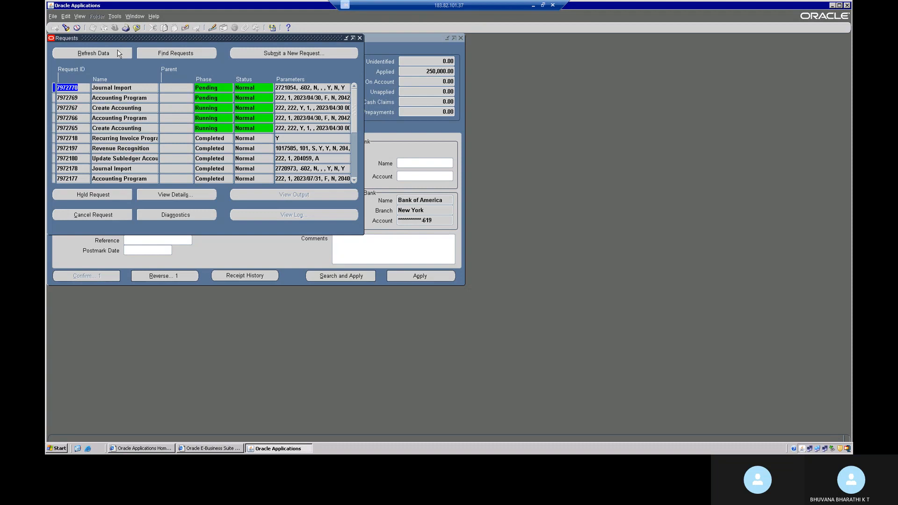
{"action": "left_click", "coordinate": [117, 53]}
{"action": "left_click", "coordinate": [117, 52]}
{"action": "left_click", "coordinate": [117, 53]}
{"action": "left_click", "coordinate": [117, 53]}
{"action": "left_click", "coordinate": [118, 53]}
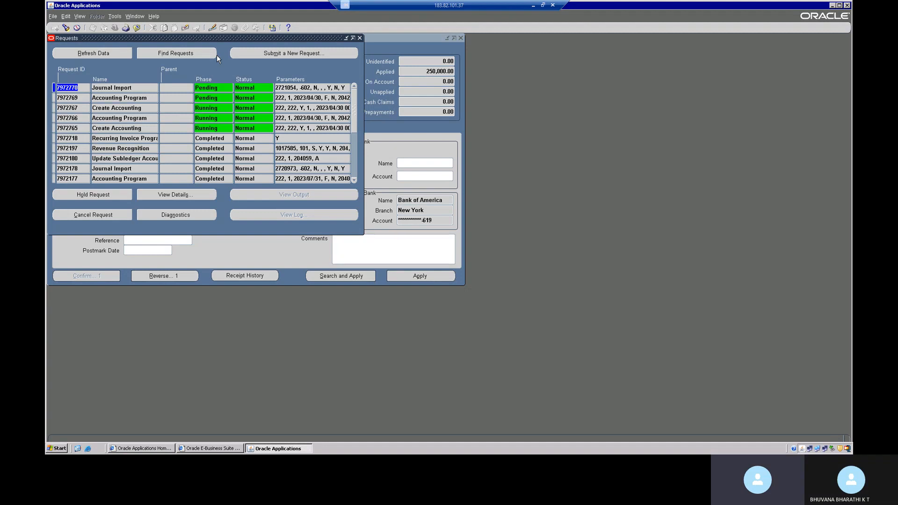
{"action": "left_click", "coordinate": [107, 57]}
Close the Requests and Receipts windows and return to the Navigator without keeping a Transactions form open
{"action": "left_click", "coordinate": [360, 38]}
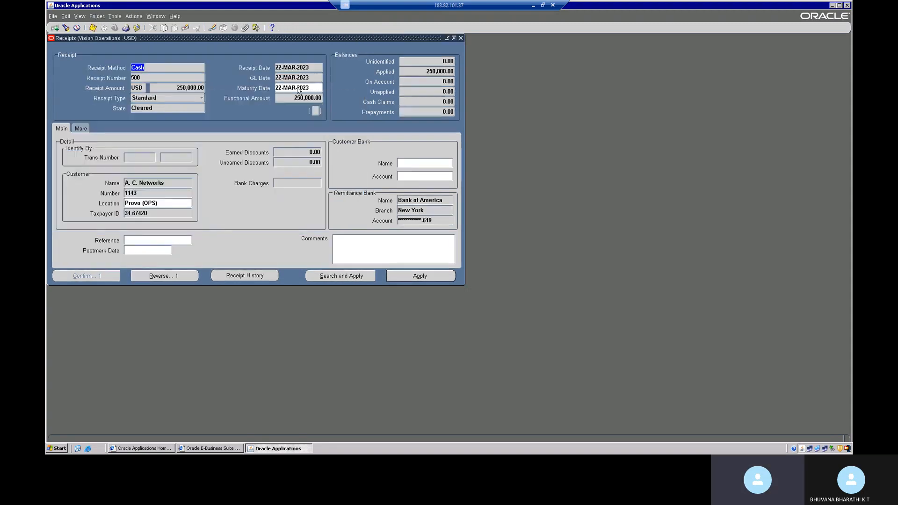
{"action": "left_click", "coordinate": [460, 39]}
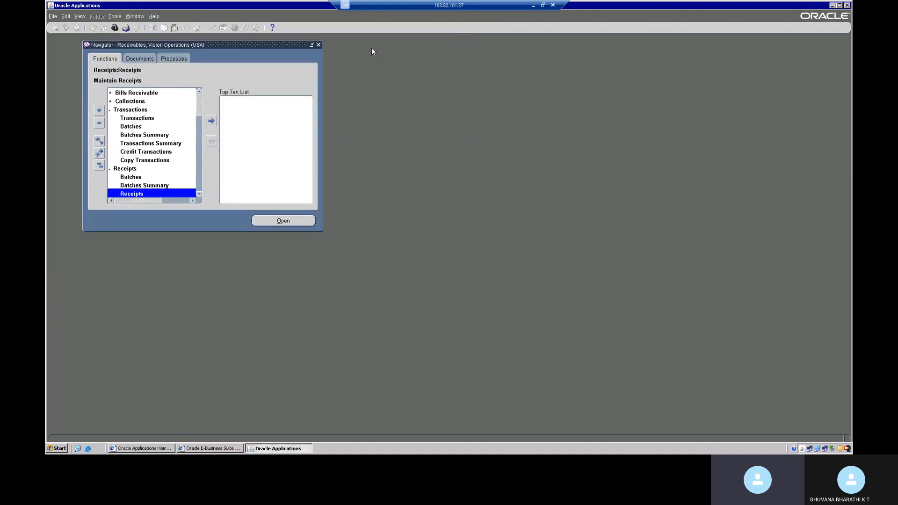
{"action": "left_click", "coordinate": [145, 118]}
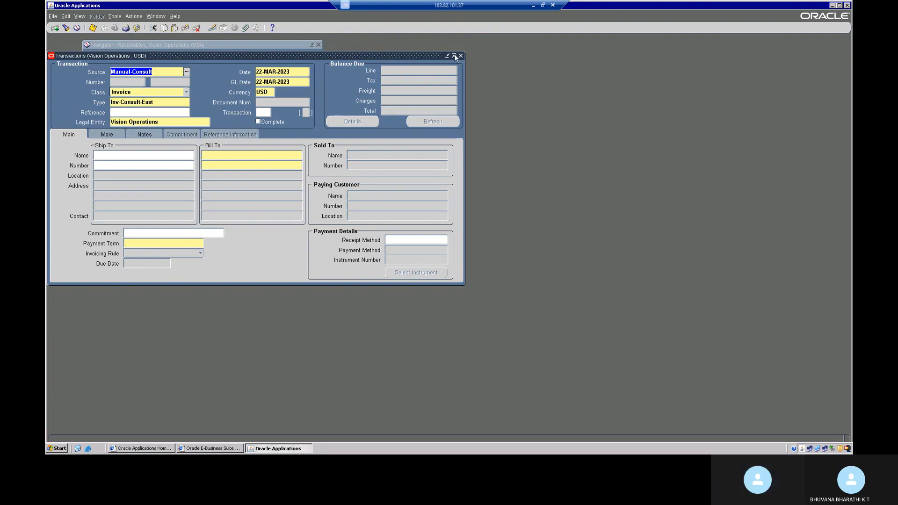
{"action": "left_click", "coordinate": [459, 56]}
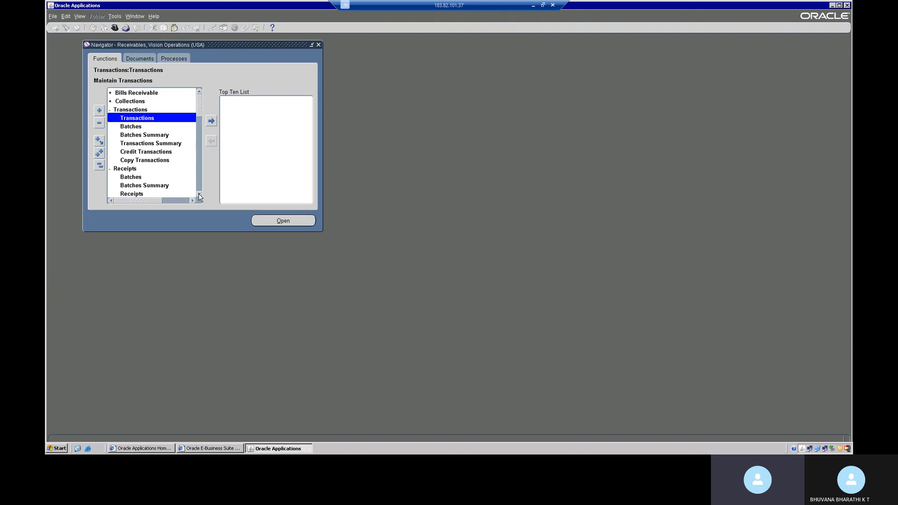
Open the AutoAccounting form from the Transactions functions under Setup in the Navigator
{"action": "left_click", "coordinate": [198, 194]}
{"action": "left_click", "coordinate": [199, 195]}
{"action": "left_click", "coordinate": [199, 195]}
{"action": "left_click", "coordinate": [198, 195]}
{"action": "left_click", "coordinate": [198, 195]}
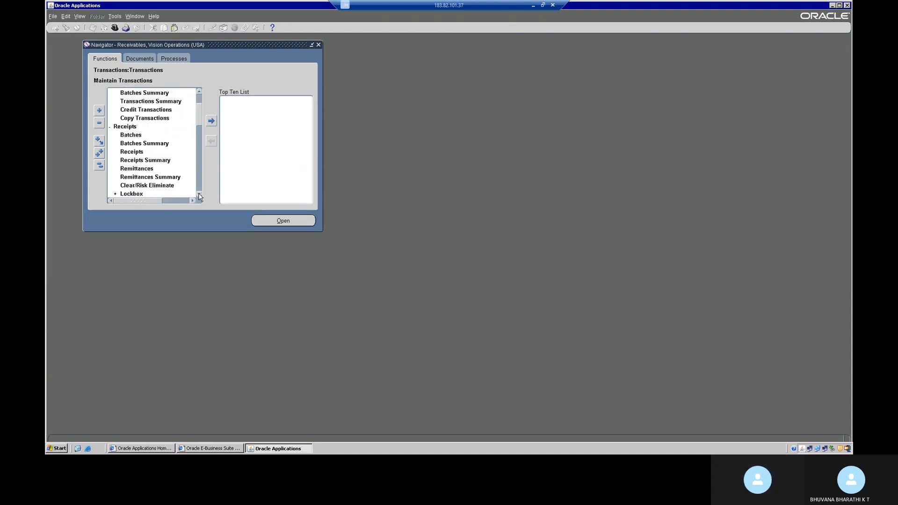
{"action": "left_click", "coordinate": [199, 195]}
{"action": "left_click", "coordinate": [199, 195]}
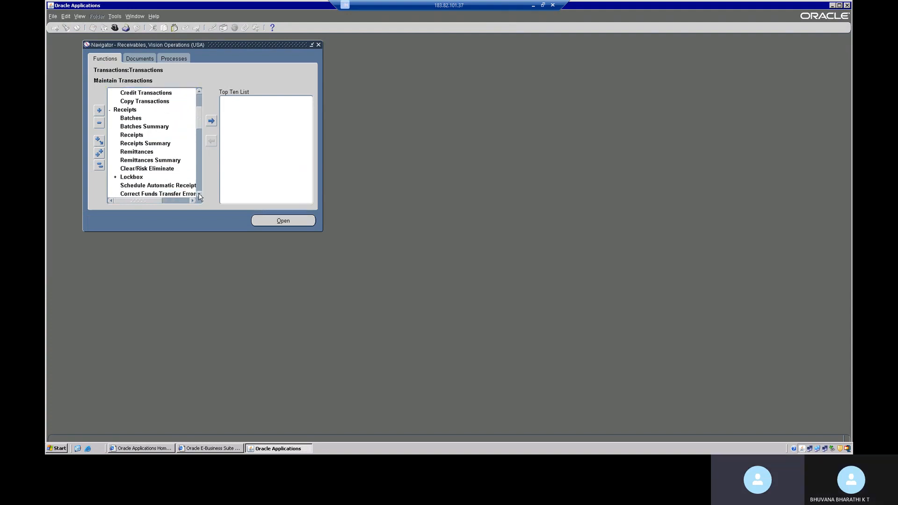
{"action": "left_click", "coordinate": [198, 194]}
{"action": "left_click", "coordinate": [199, 195]}
{"action": "left_click", "coordinate": [198, 195]}
{"action": "left_click", "coordinate": [199, 195]}
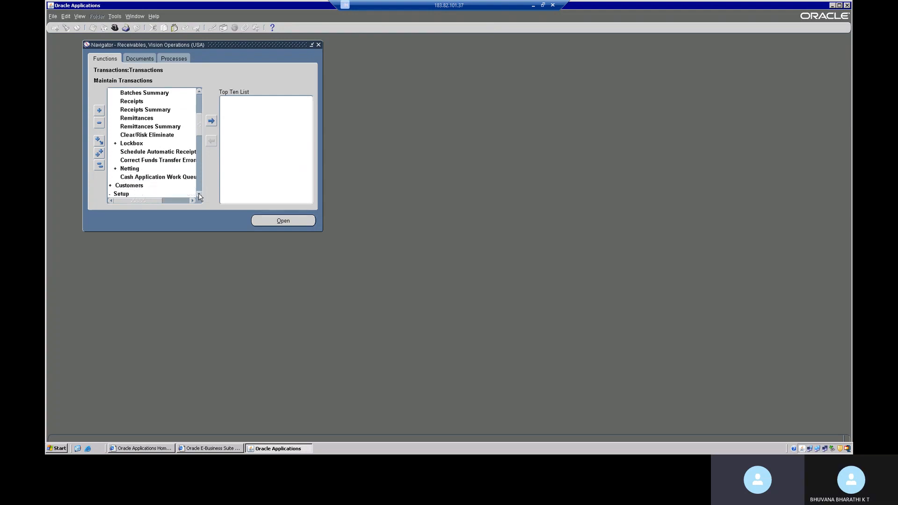
{"action": "left_click", "coordinate": [199, 195]}
{"action": "left_click", "coordinate": [199, 195]}
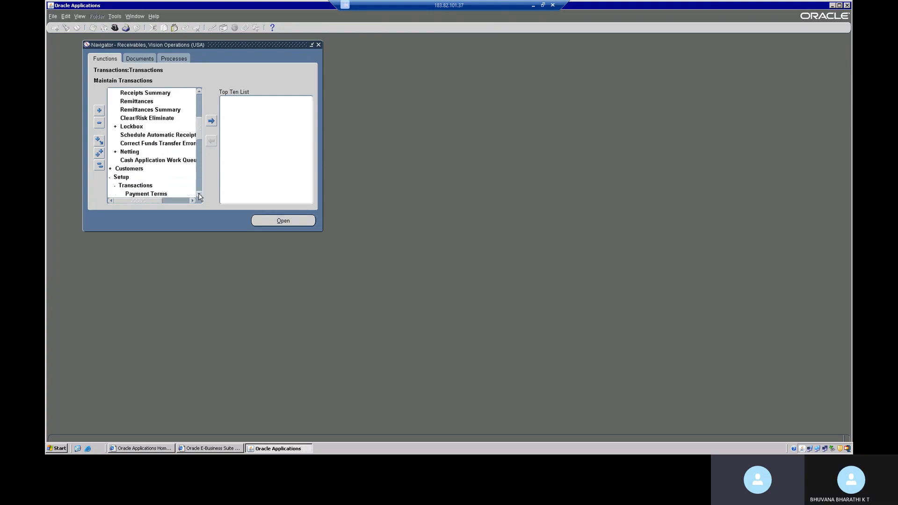
{"action": "left_click", "coordinate": [198, 195]}
{"action": "left_click", "coordinate": [199, 195]}
{"action": "left_click", "coordinate": [198, 195]}
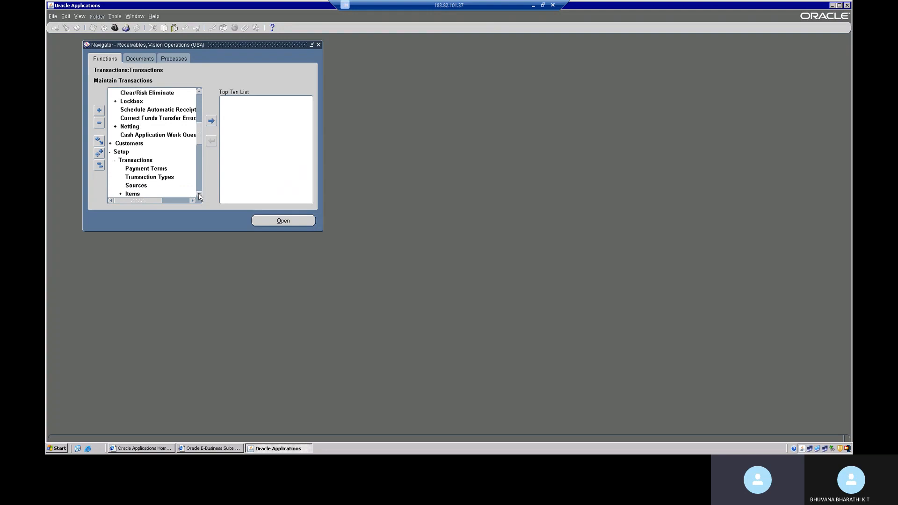
{"action": "left_click", "coordinate": [198, 195]}
{"action": "left_click", "coordinate": [198, 195]}
{"action": "left_click", "coordinate": [199, 195]}
{"action": "left_click", "coordinate": [199, 195]}
{"action": "left_click", "coordinate": [198, 195]}
{"action": "left_click", "coordinate": [199, 195]}
{"action": "left_click", "coordinate": [199, 195]}
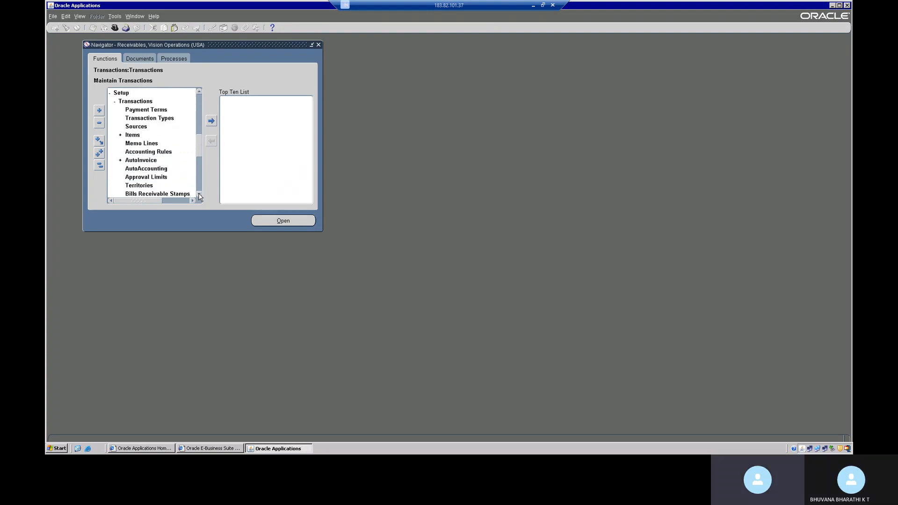
{"action": "left_click", "coordinate": [198, 195]}
{"action": "left_click", "coordinate": [198, 195]}
{"action": "left_click", "coordinate": [199, 195]}
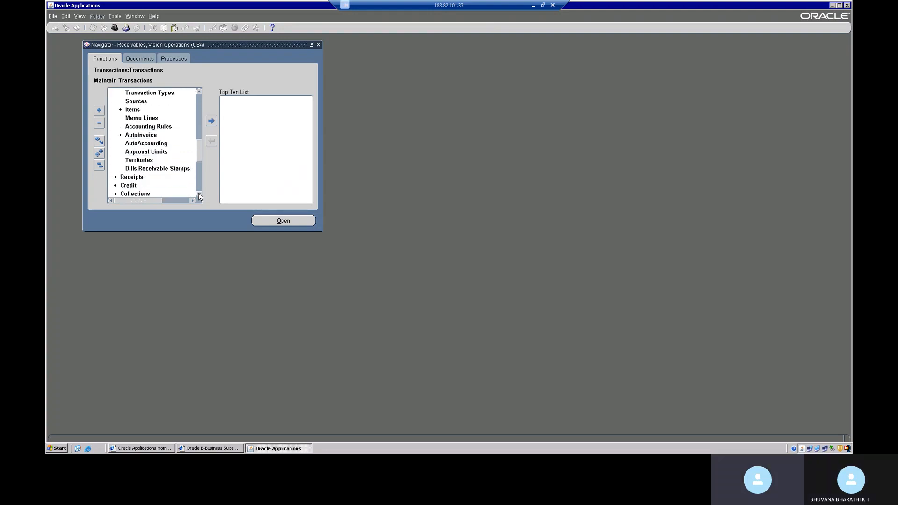
{"action": "left_click", "coordinate": [199, 195]}
{"action": "left_click", "coordinate": [199, 195]}
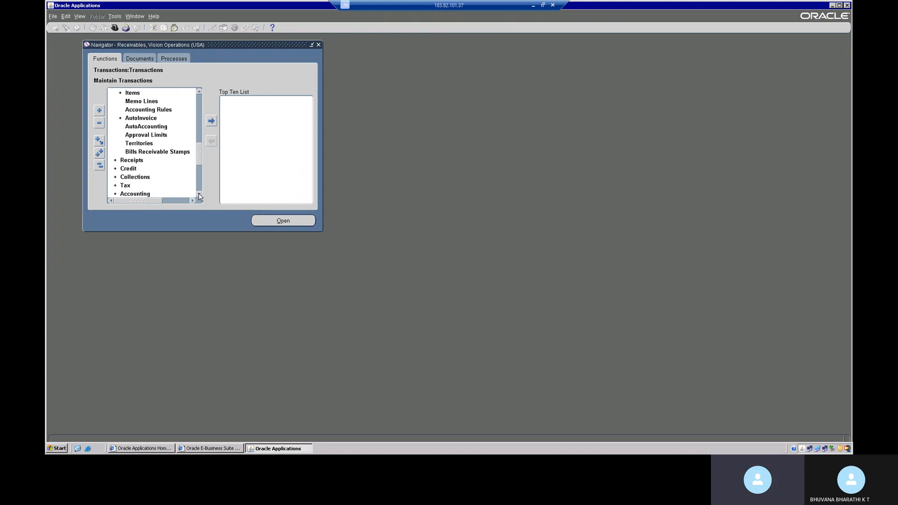
{"action": "left_click", "coordinate": [150, 125]}
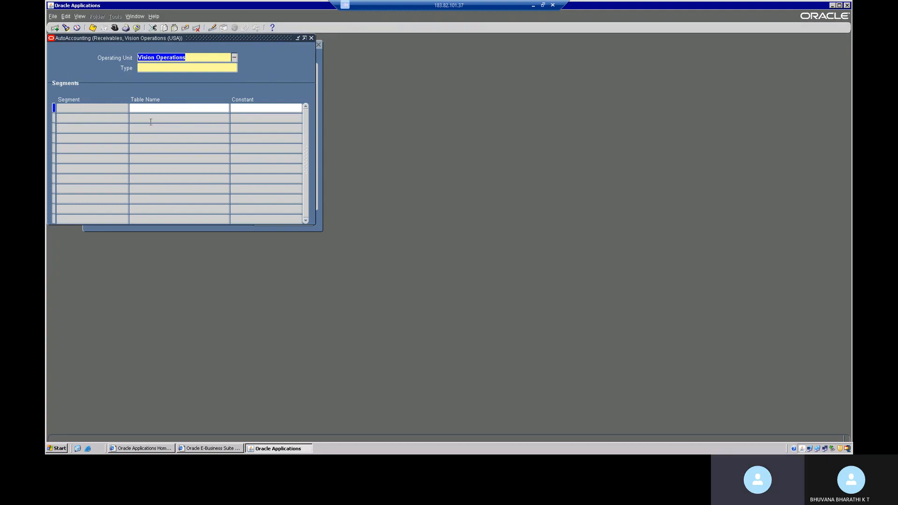
Review the AutoAccounting segment setup for Vision Operations, browsing the account types through Freight to Receivable, and close the form
{"action": "left_click", "coordinate": [202, 67]}
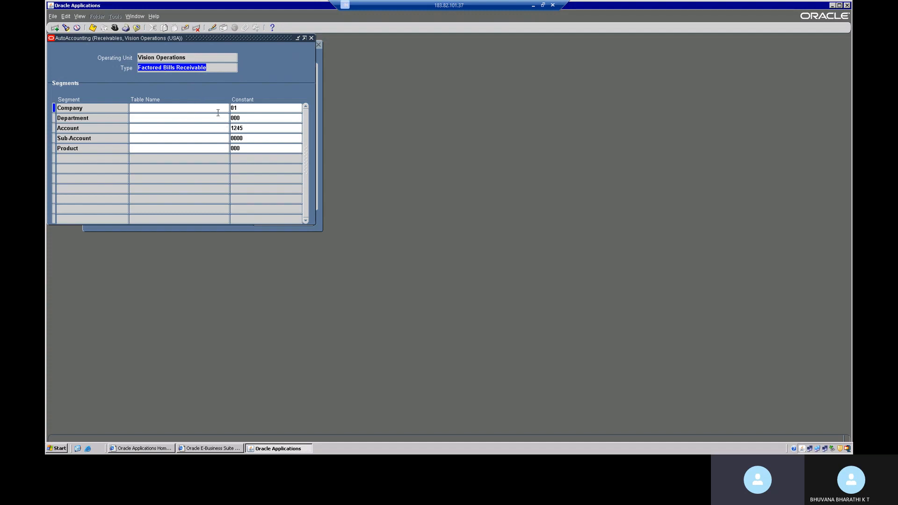
{"action": "key", "text": "Down"}
{"action": "key", "text": "Down"}
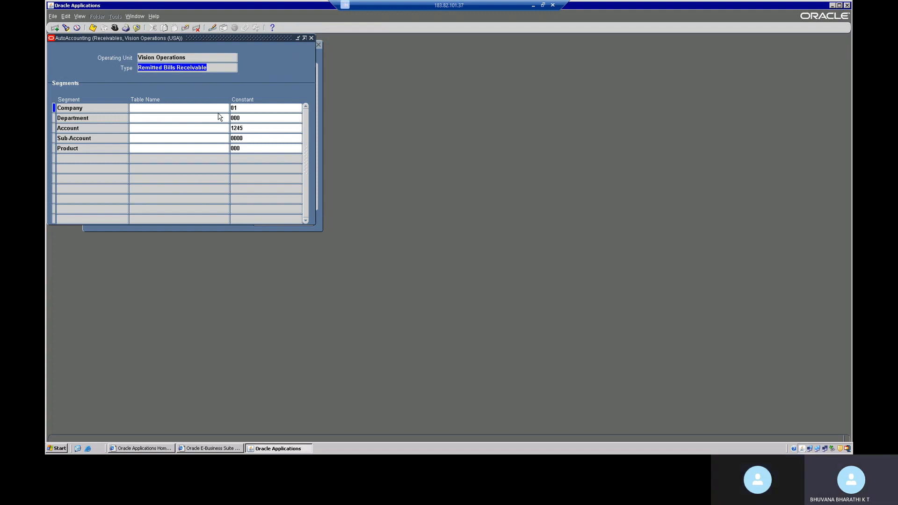
{"action": "key", "text": "Down"}
{"action": "key", "text": "Down"}
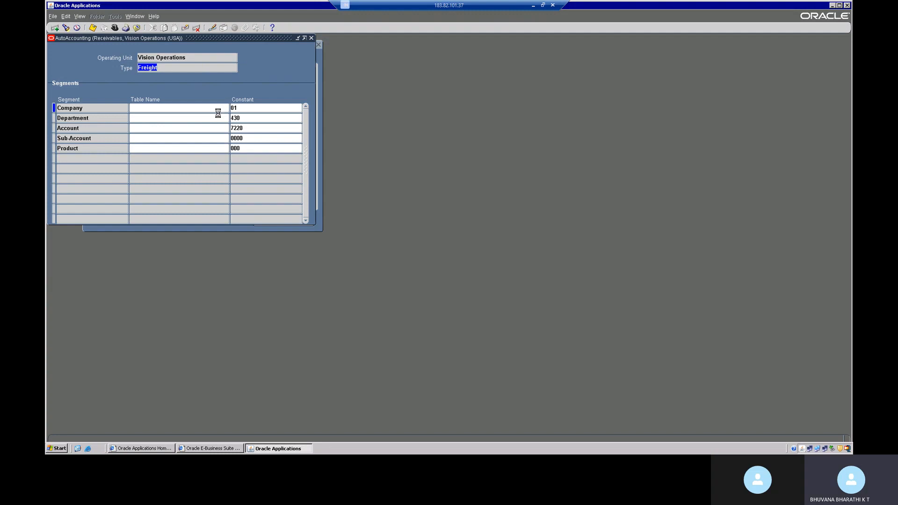
{"action": "key", "text": "Down"}
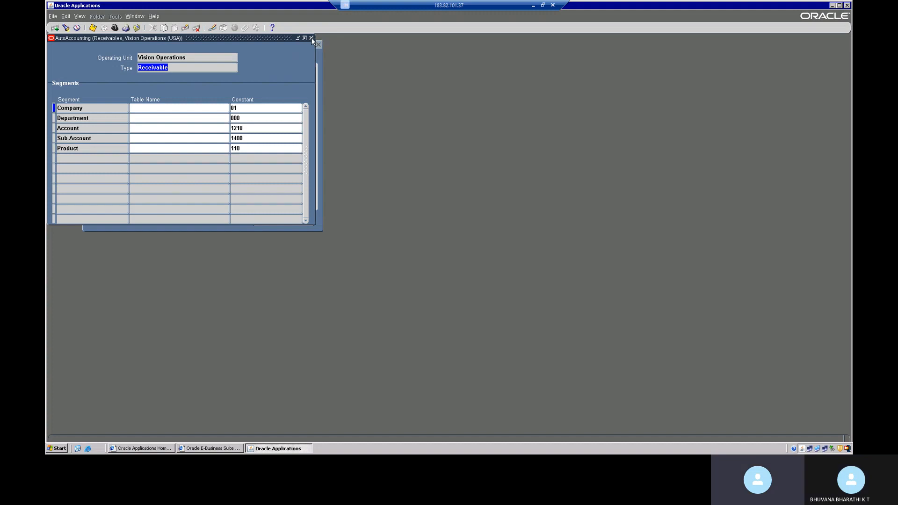
{"action": "left_click", "coordinate": [312, 39]}
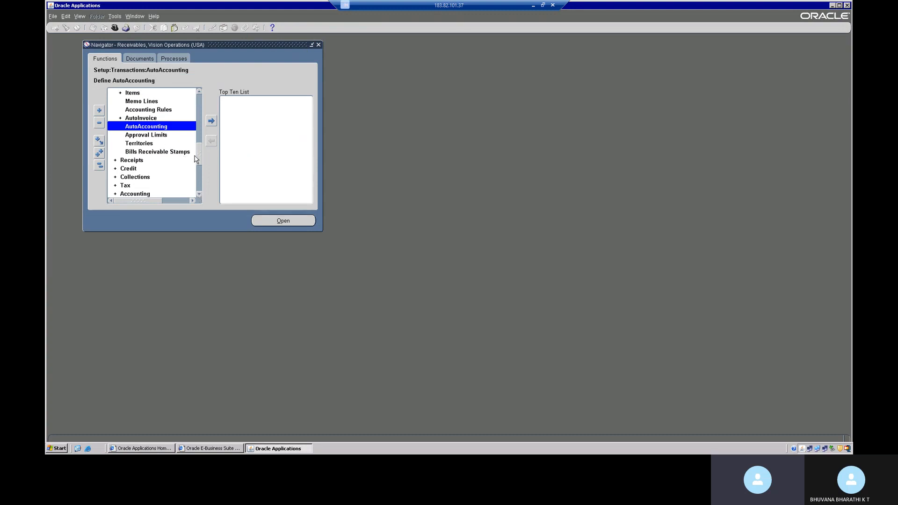
Open the Transactions form from the Navigator and set the Bill To customer of a new Inv-Consult-East invoice to A. C. Networks
{"action": "left_click_drag", "start_coordinate": [199, 145], "coordinate": [199, 97]}
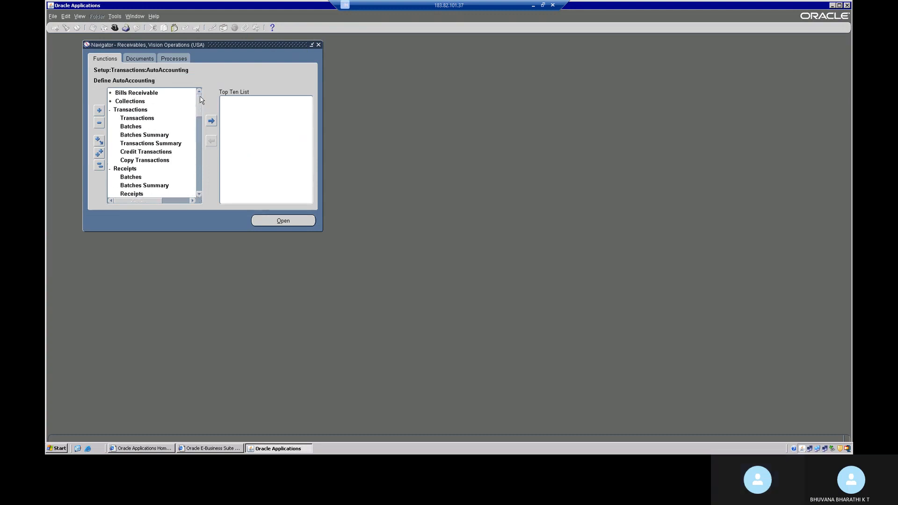
{"action": "double_click", "coordinate": [152, 117]}
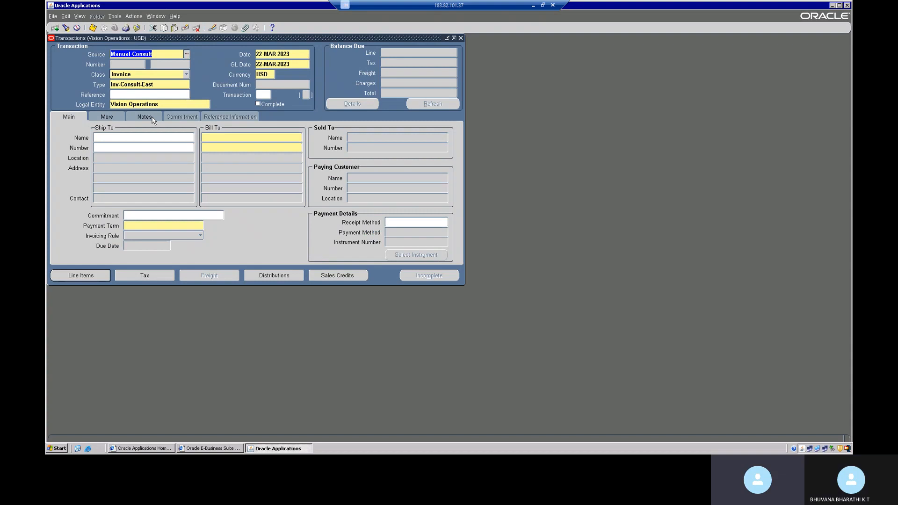
{"action": "left_click", "coordinate": [210, 137]}
{"action": "left_click", "coordinate": [299, 137]}
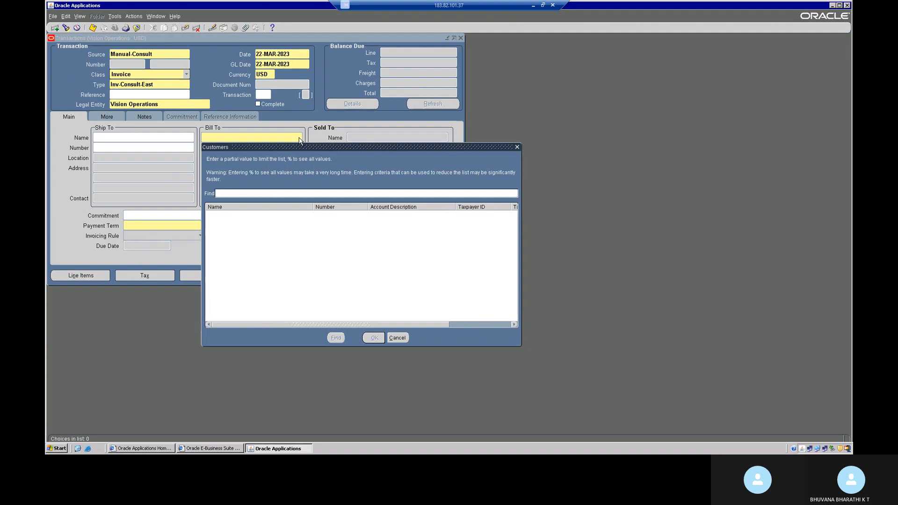
{"action": "type", "text": "a%"}
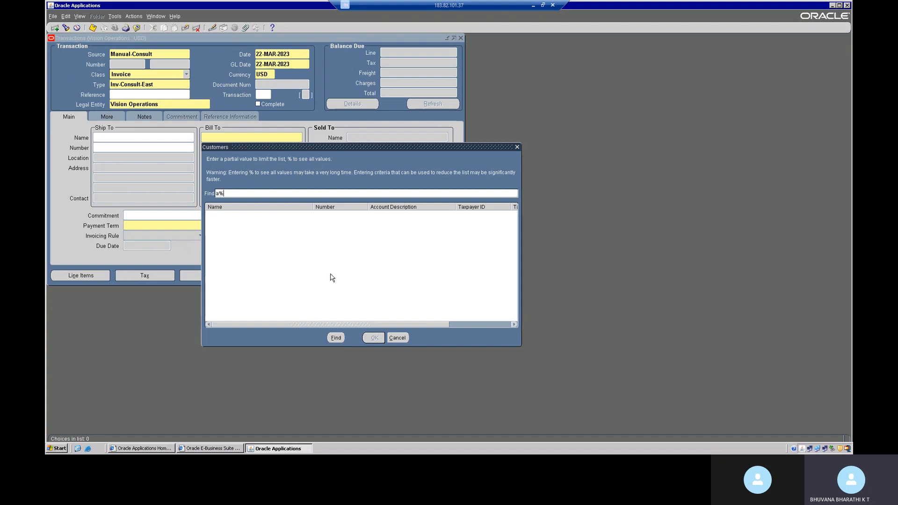
{"action": "left_click", "coordinate": [335, 338]}
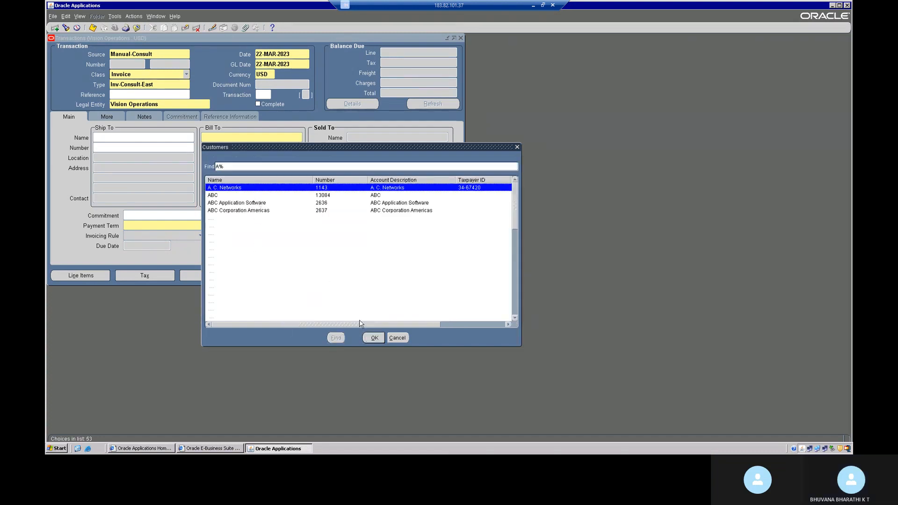
{"action": "left_click", "coordinate": [381, 338]}
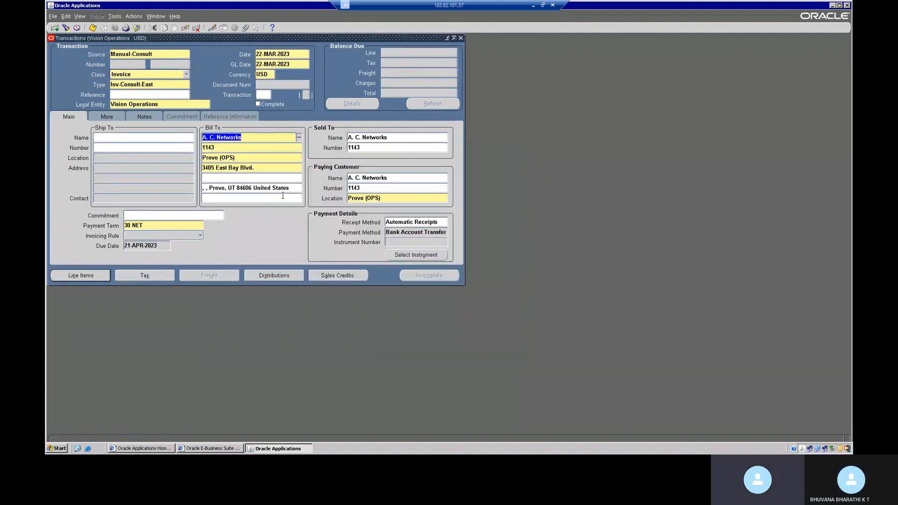
Open the invoice's line items and choose the Software Service standard memo line as the description of line 1
{"action": "left_click", "coordinate": [69, 277]}
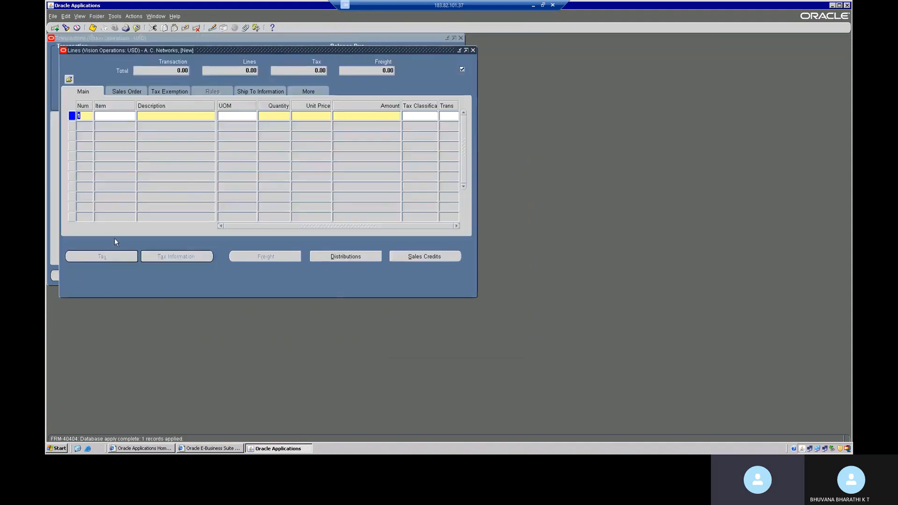
{"action": "left_click", "coordinate": [174, 114]}
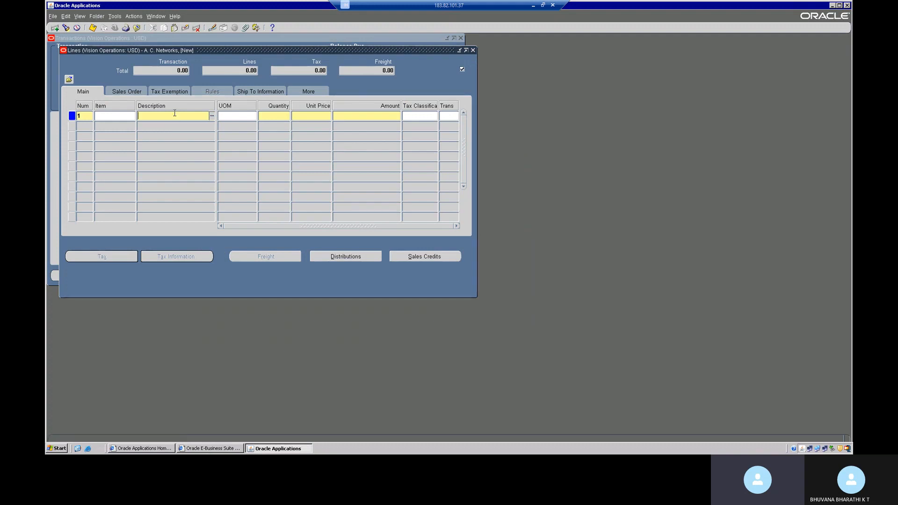
{"action": "left_click", "coordinate": [212, 116]}
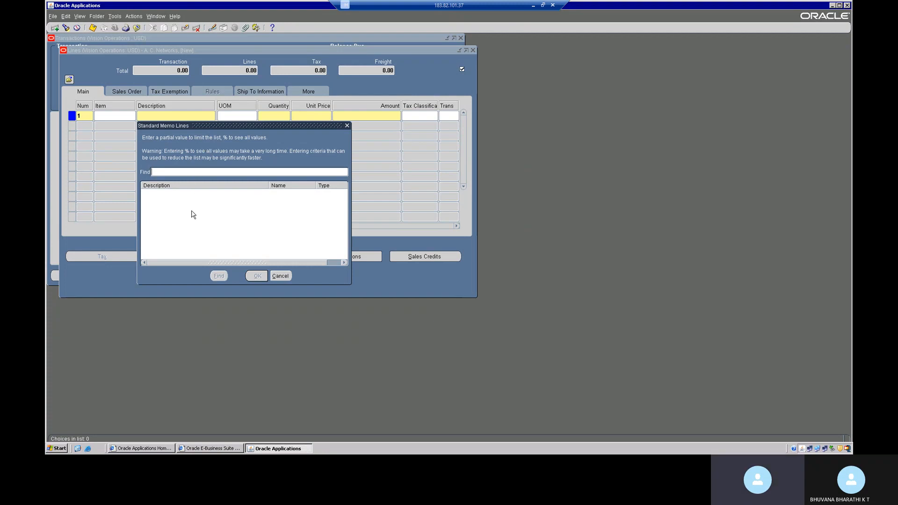
{"action": "type", "text": "%"}
{"action": "left_click", "coordinate": [224, 277]}
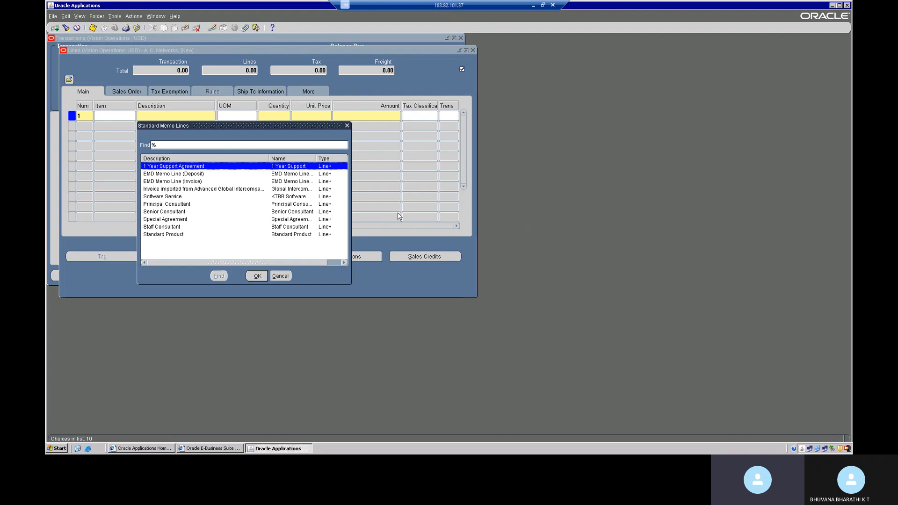
{"action": "left_click", "coordinate": [307, 199]}
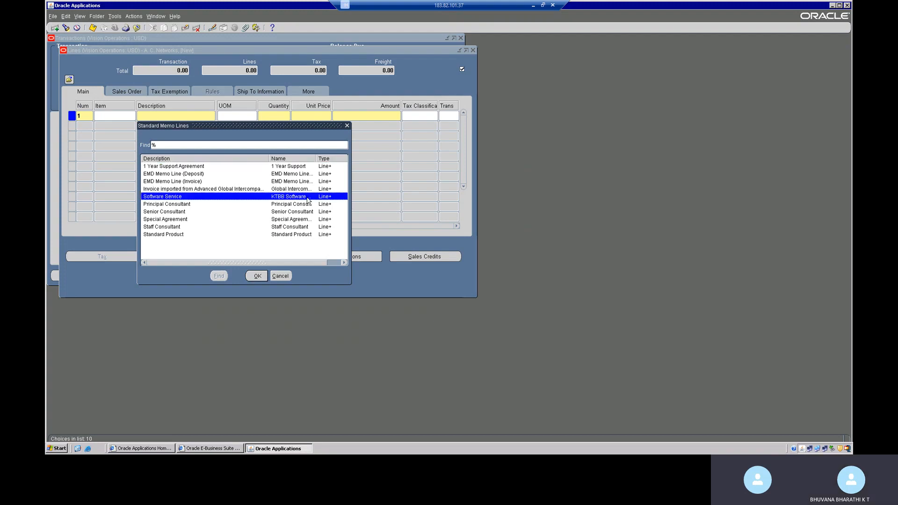
{"action": "left_click", "coordinate": [249, 276]}
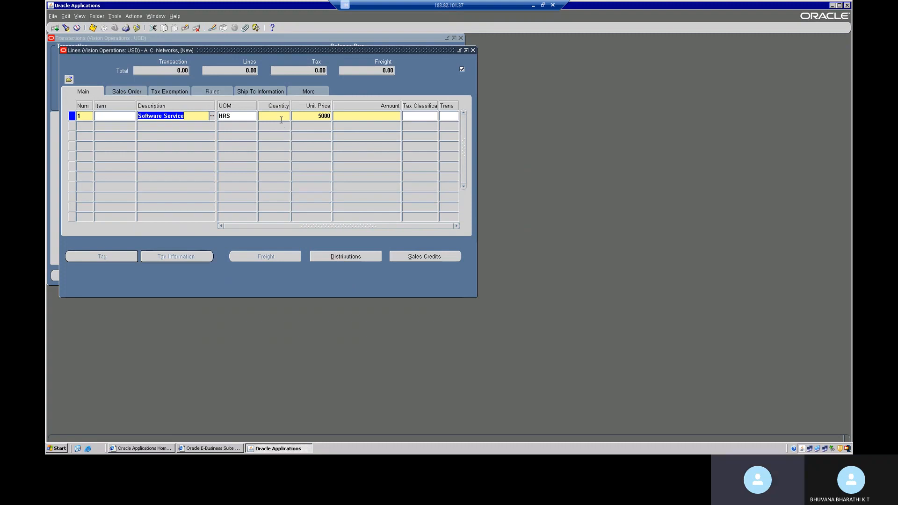
{"action": "type", "text": "850"}
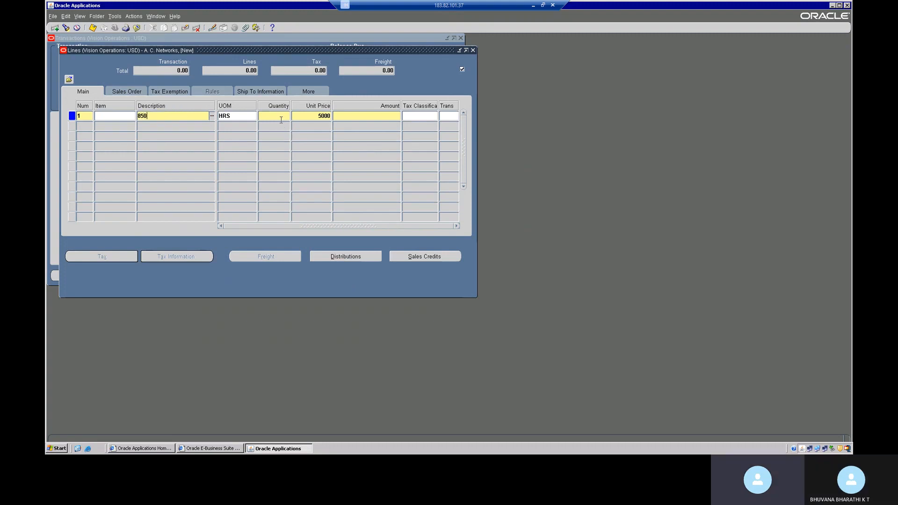
{"action": "key", "text": "BackSpace"}
{"action": "key", "text": "BackSpace"}
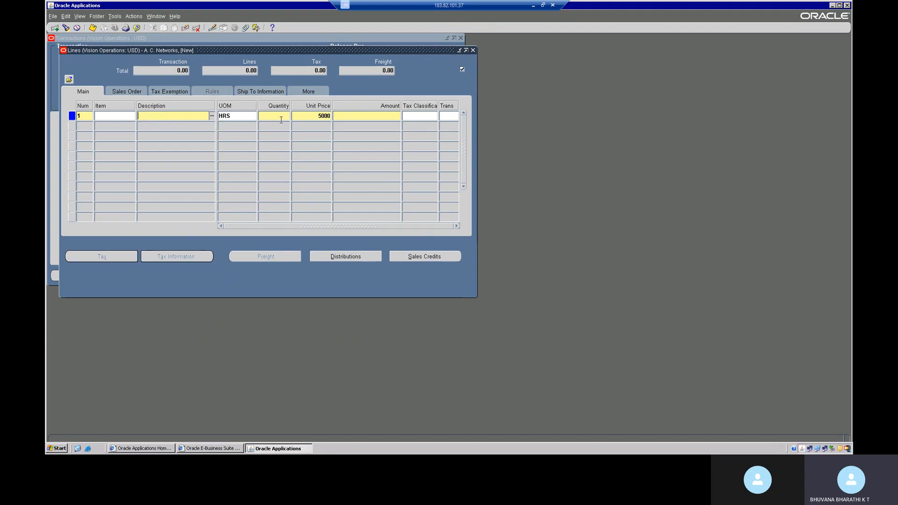
Reselect Software Service from the full list of standard memo lines for the emptied description of line 1
{"action": "left_click", "coordinate": [212, 118]}
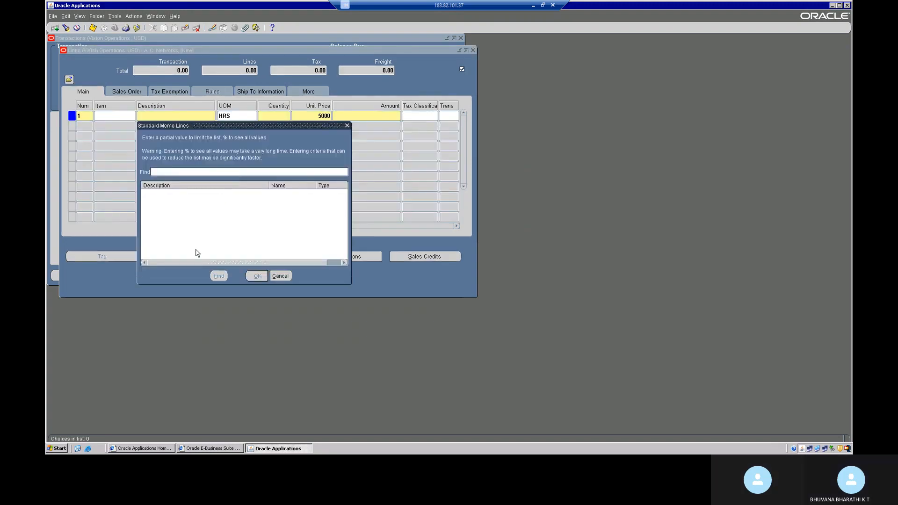
{"action": "type", "text": "%"}
{"action": "left_click", "coordinate": [216, 277]}
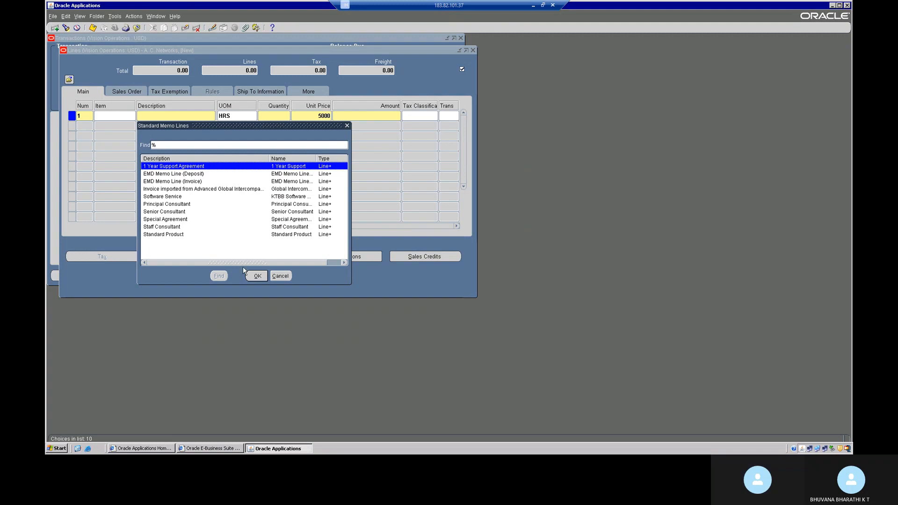
{"action": "left_click", "coordinate": [166, 197]}
{"action": "left_click", "coordinate": [258, 276]}
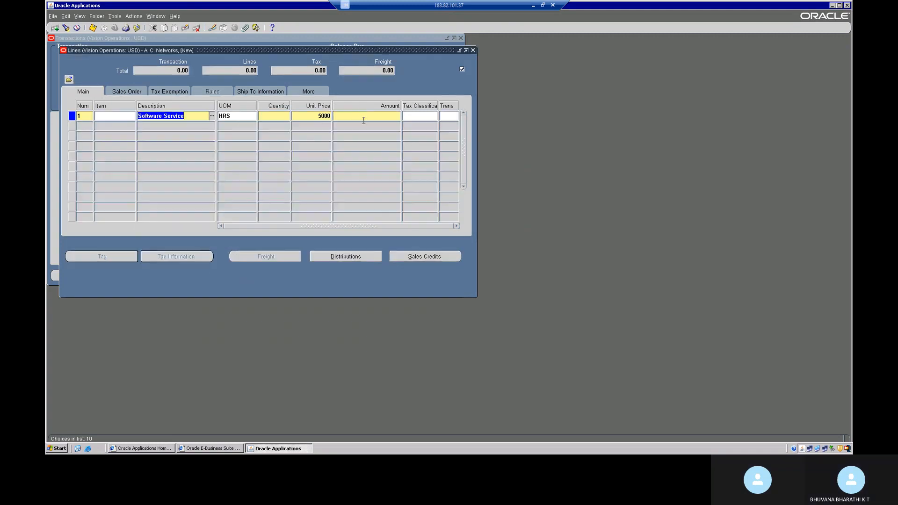
Set the quantity of the Software Service line to 850 and close the Lines window
{"action": "left_click", "coordinate": [274, 115]}
{"action": "type", "text": "85"}
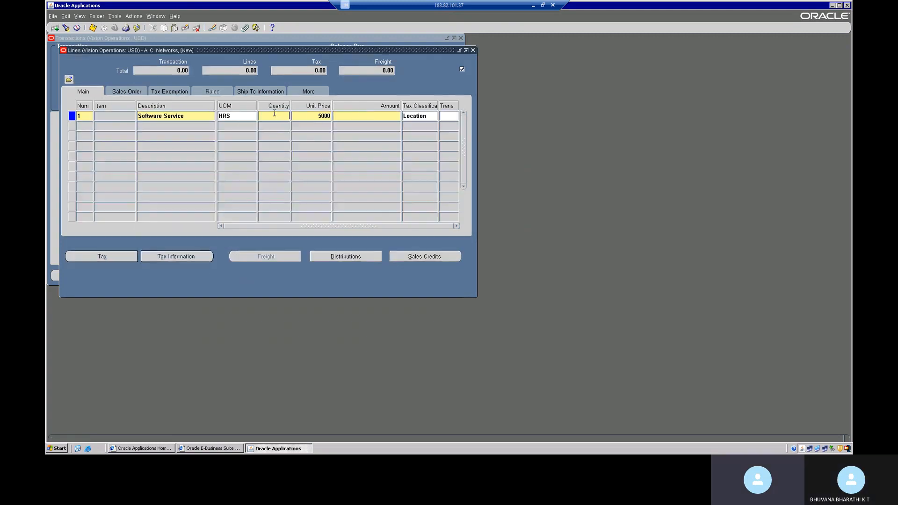
{"action": "type", "text": "0"}
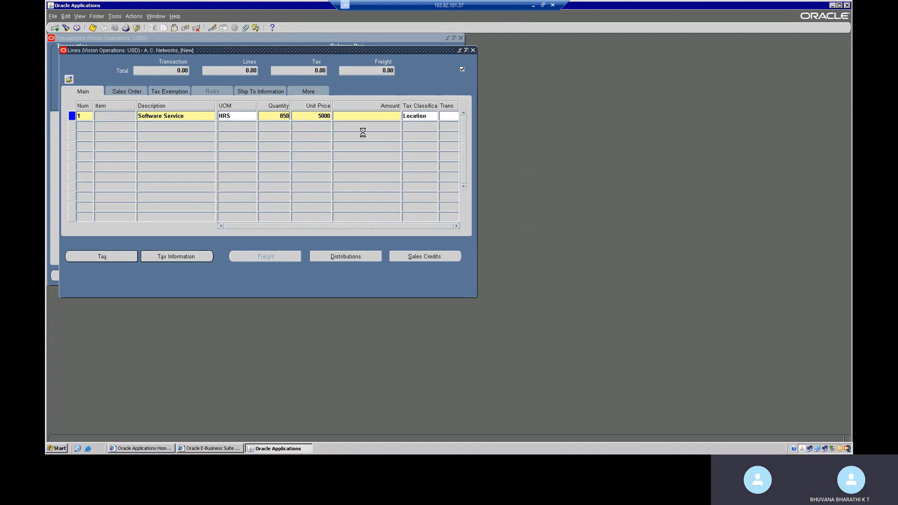
{"action": "key", "text": "Tab"}
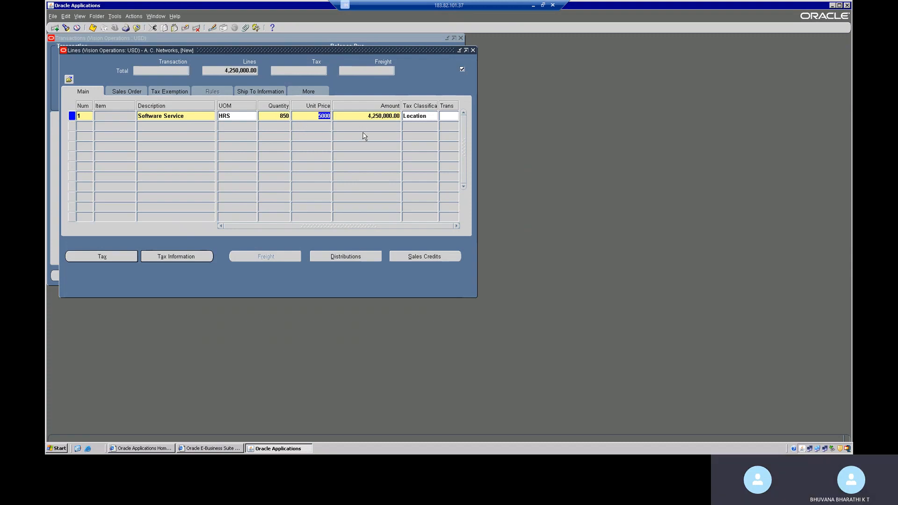
{"action": "left_click", "coordinate": [472, 50]}
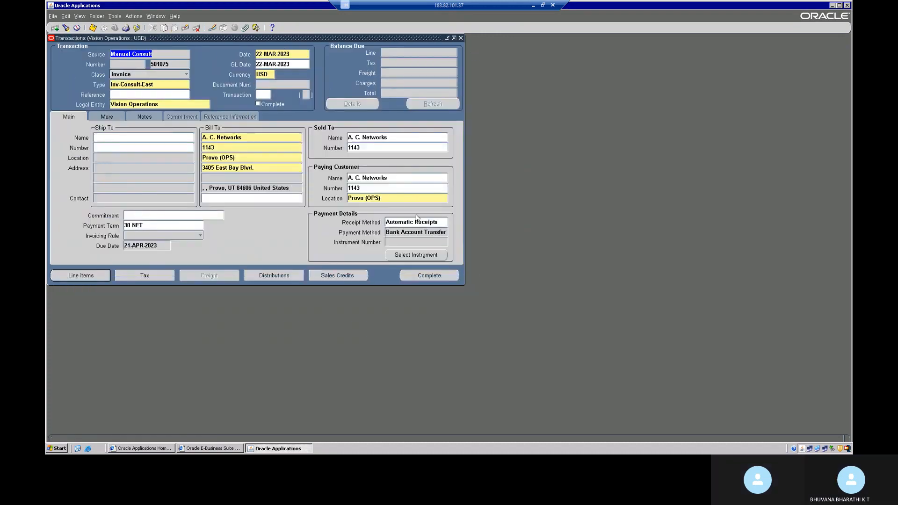
Clear the receipt method in the invoice's payment details and complete the transaction
{"action": "left_click", "coordinate": [444, 218]}
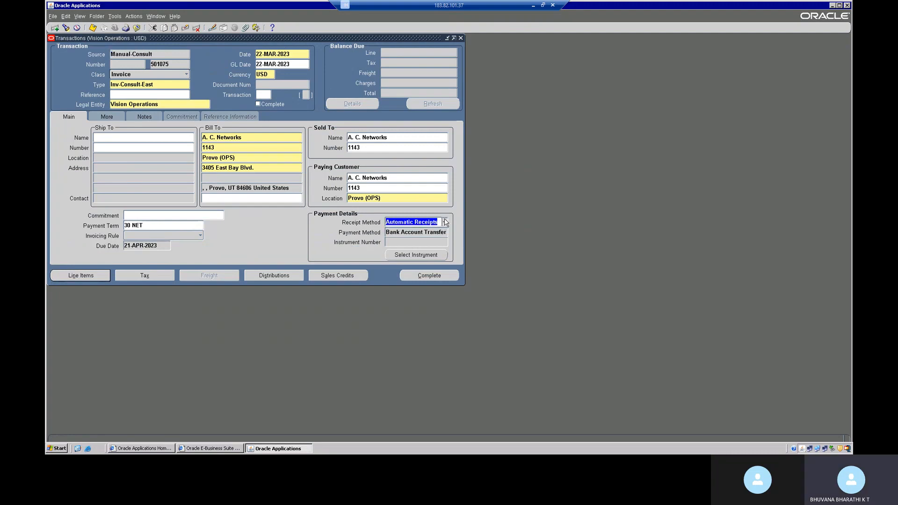
{"action": "key", "text": "BackSpace"}
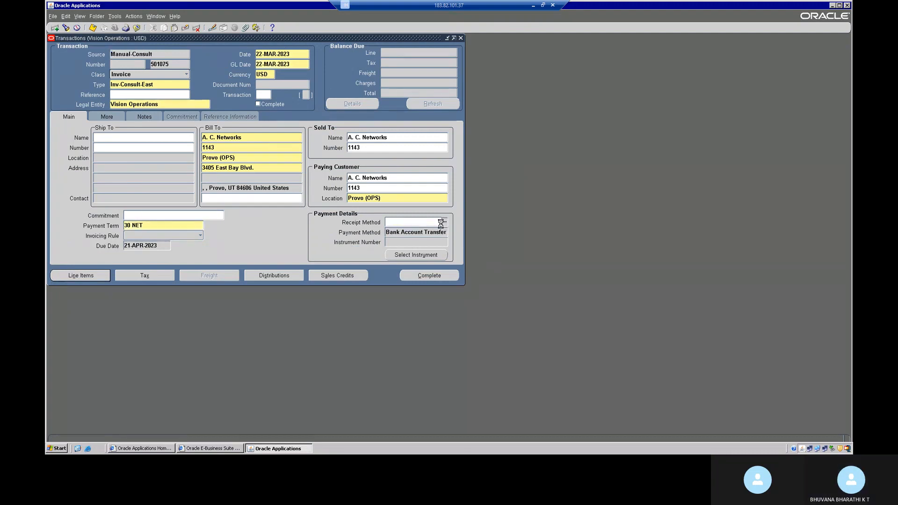
{"action": "left_click", "coordinate": [414, 275]}
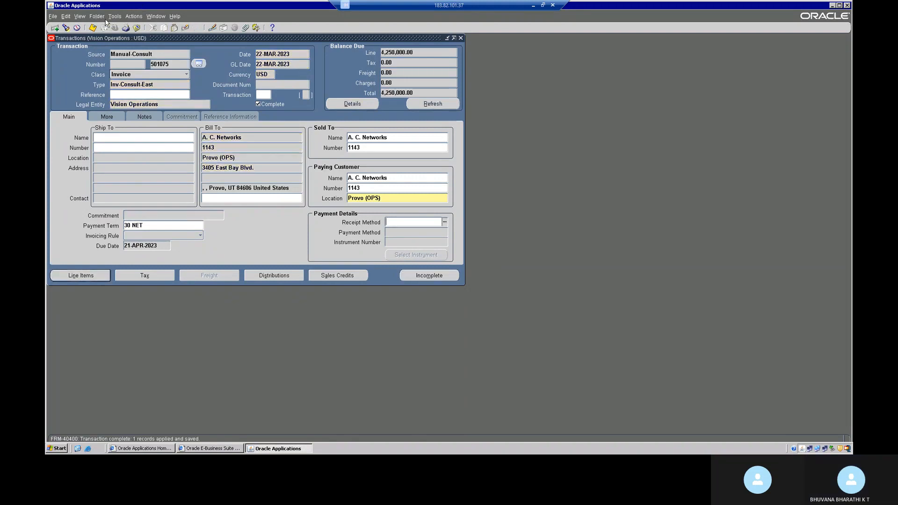
List all own concurrent requests from the last 7 days and refresh the list to check the Create Accounting requests
{"action": "left_click", "coordinate": [80, 17]}
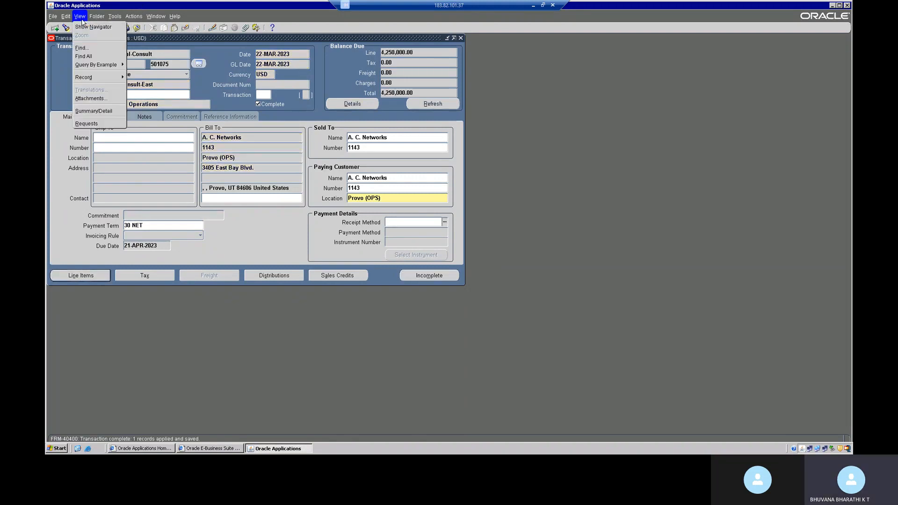
{"action": "left_click", "coordinate": [86, 124]}
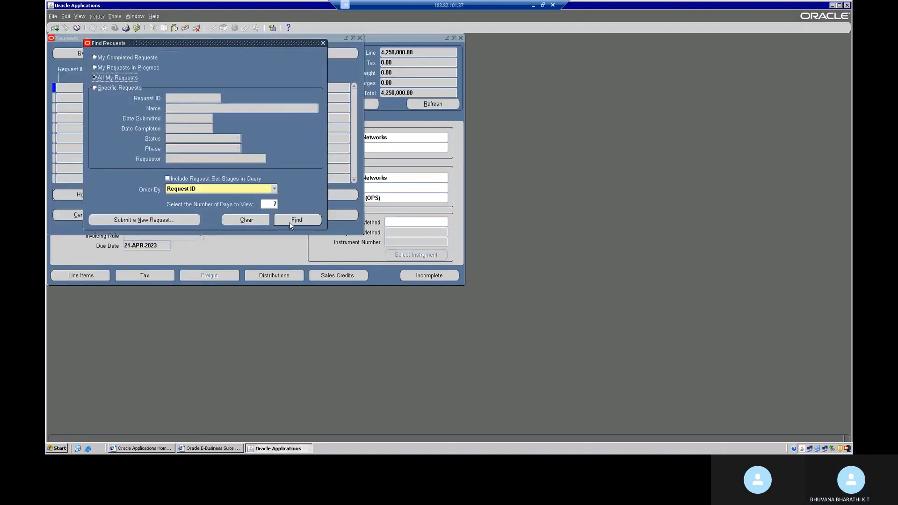
{"action": "left_click", "coordinate": [290, 222]}
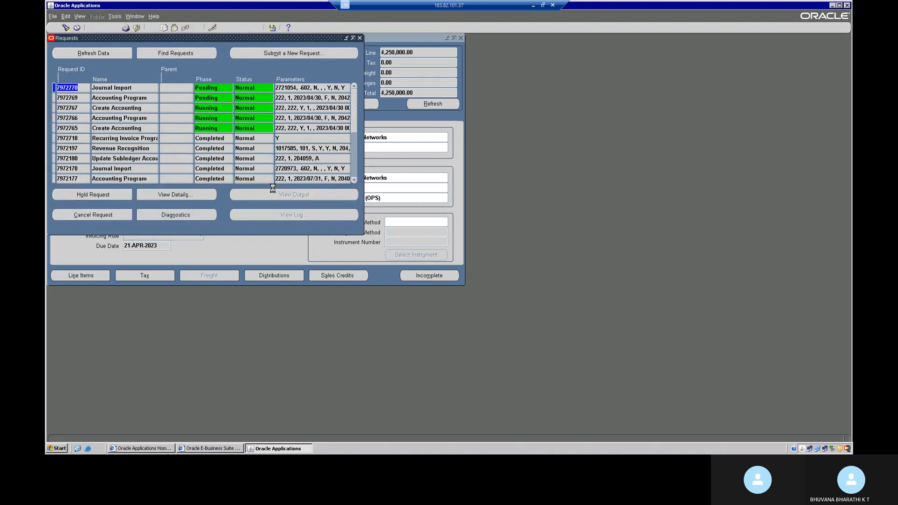
{"action": "left_click", "coordinate": [111, 51]}
{"action": "left_click", "coordinate": [114, 54]}
{"action": "left_click", "coordinate": [114, 55]}
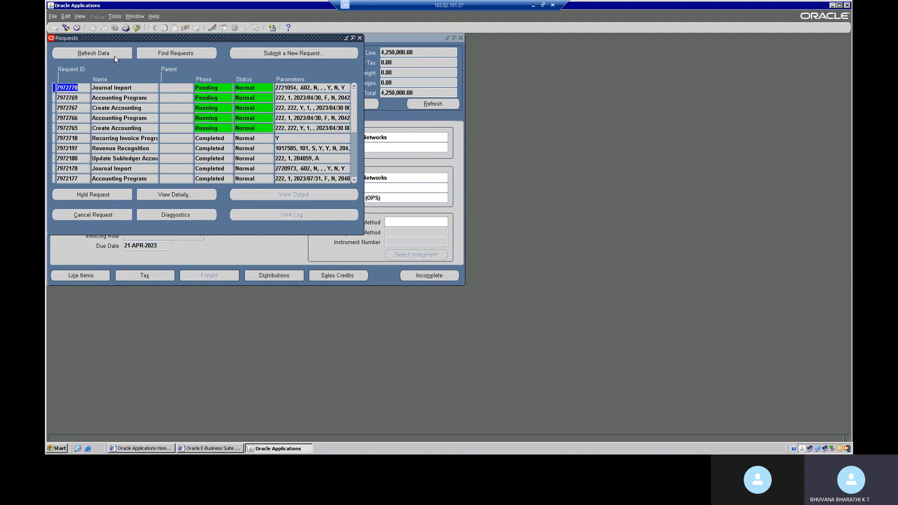